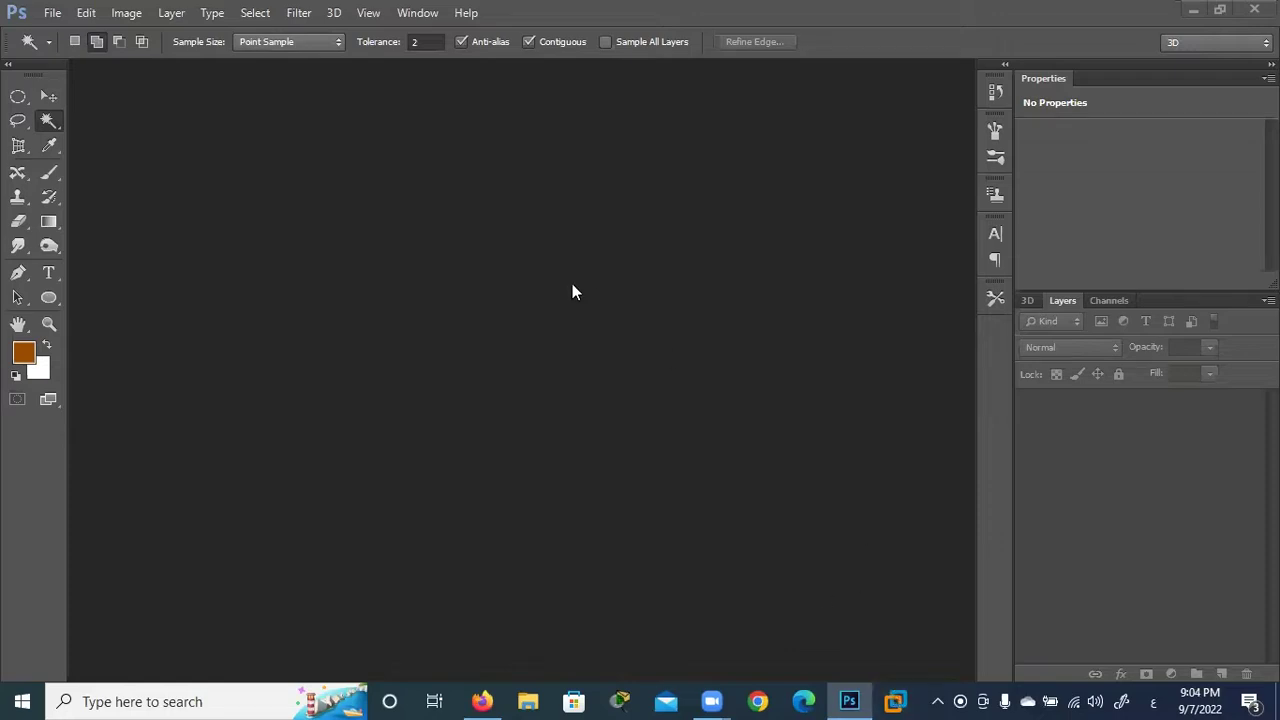
Step: Launch Microsoft Whiteboard from the Windows Ink pen menu in the taskbar tray
left_click(1121, 701)
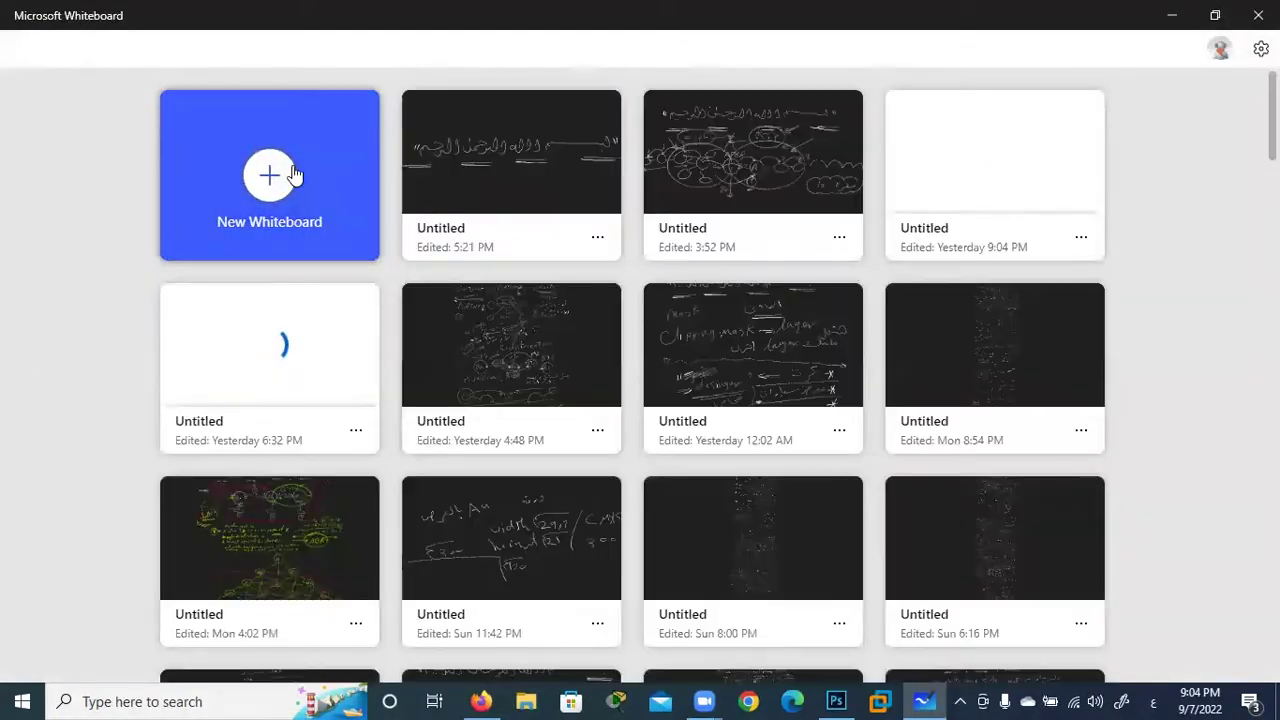
Step: Create a new whiteboard and set its background to the black swatch
left_click(419, 246)
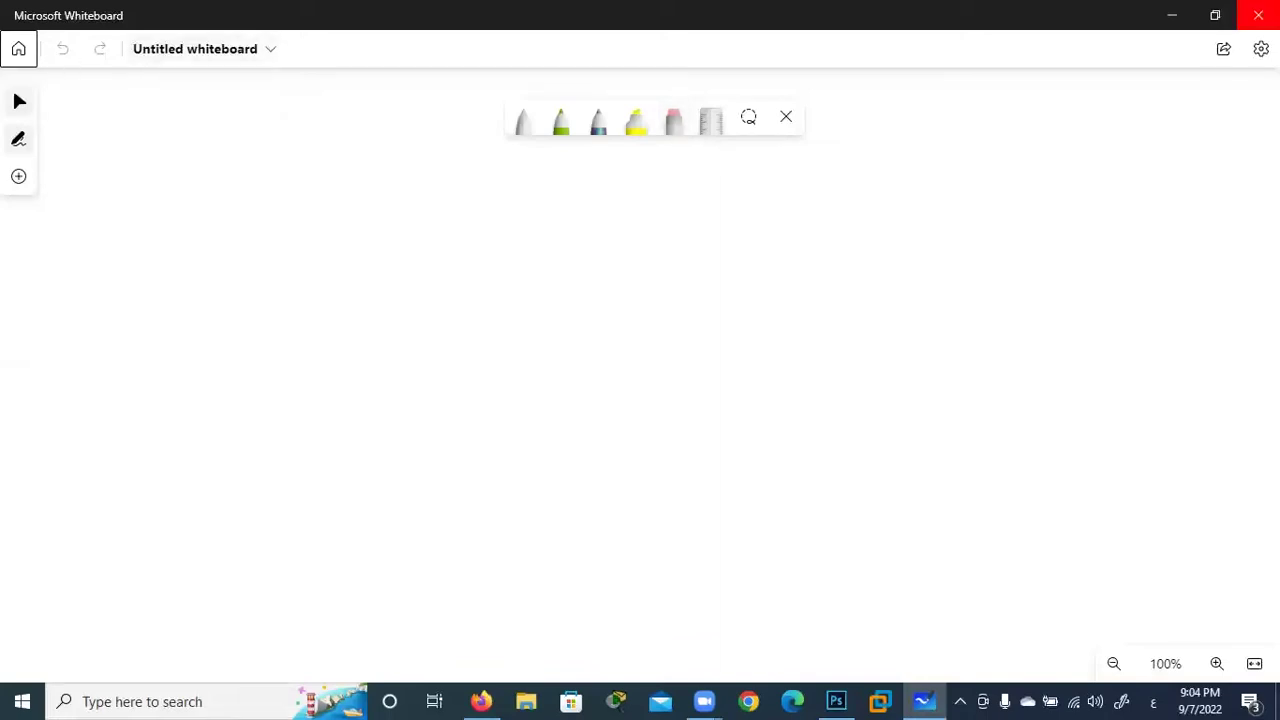
left_click(1237, 190)
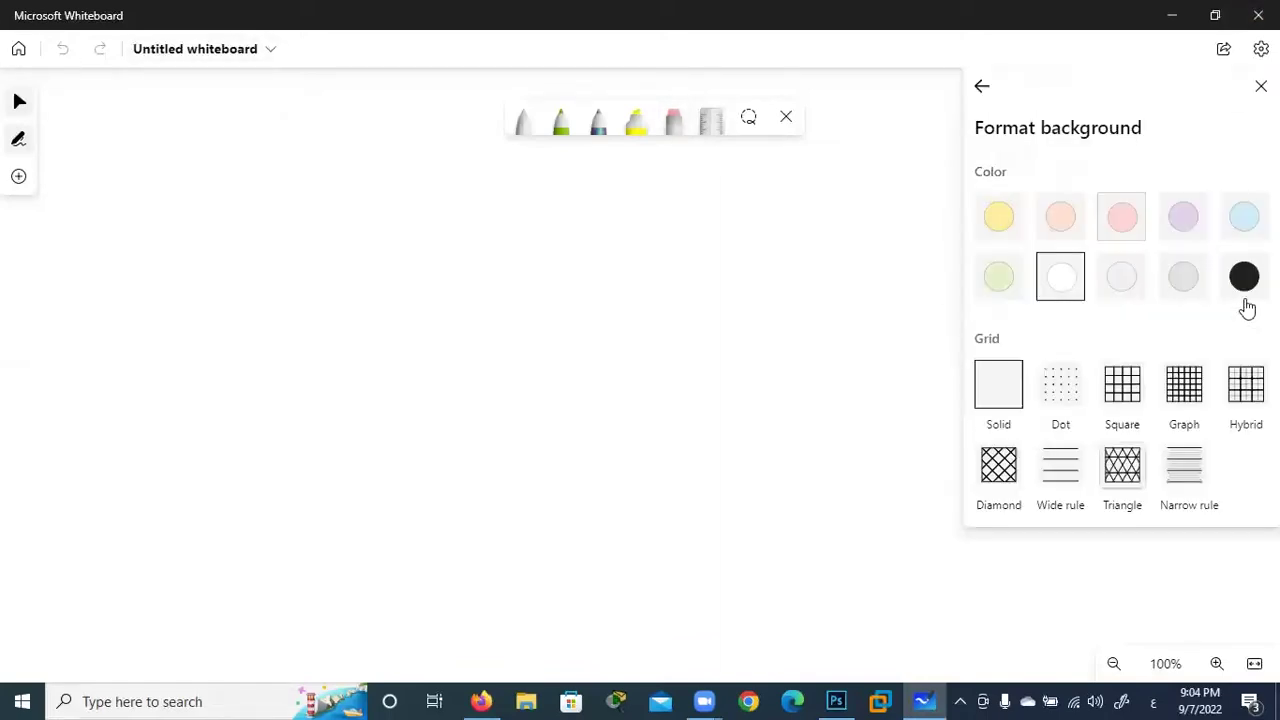
left_click(1243, 278)
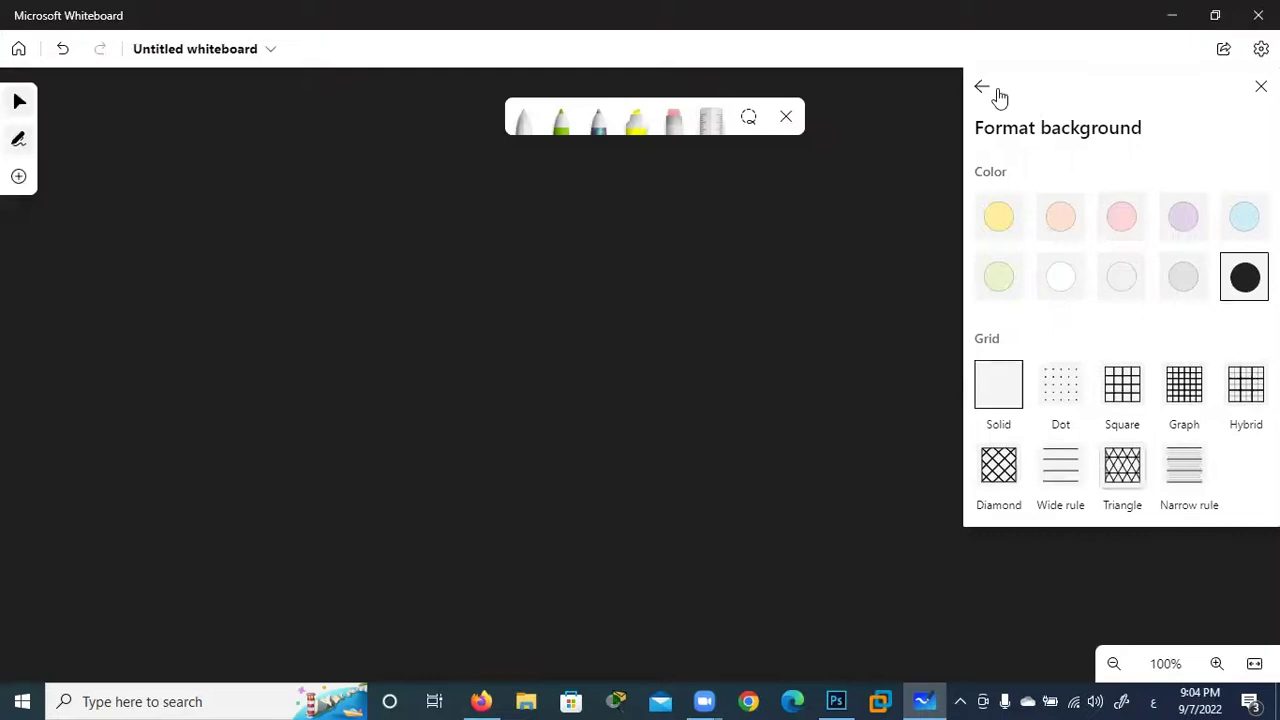
left_click(981, 86)
left_click(875, 158)
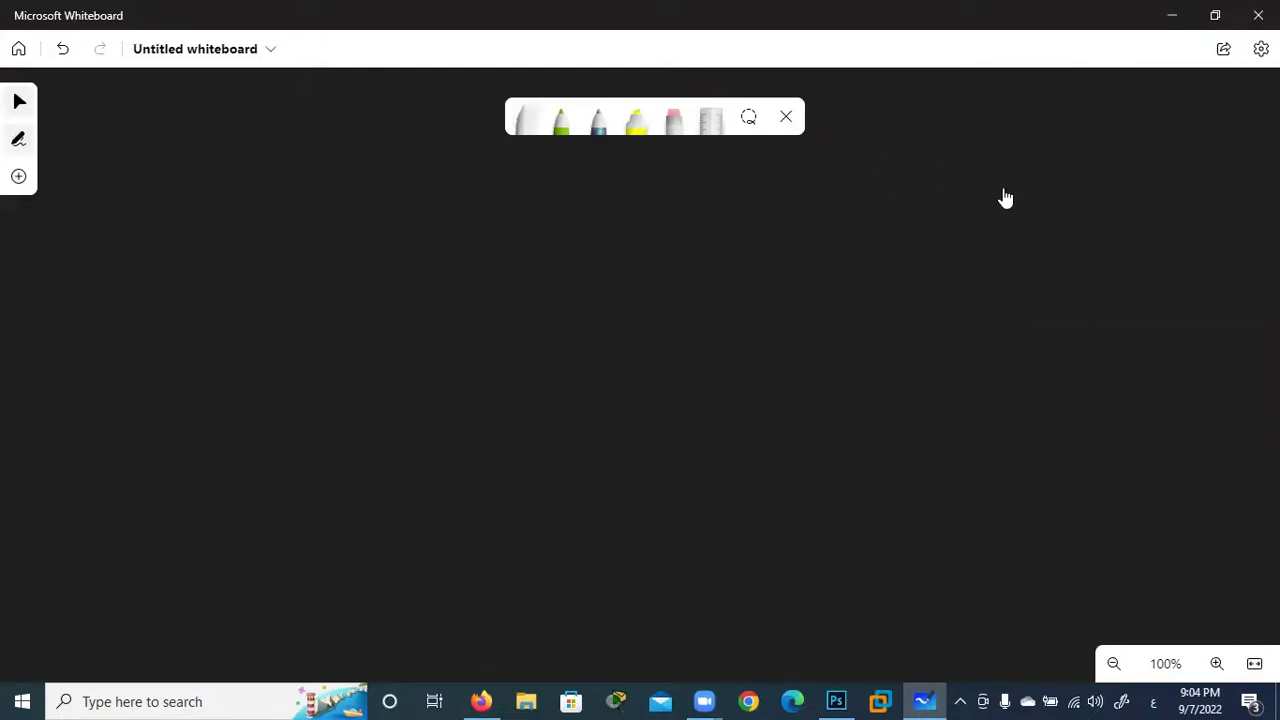
Step: Handwrite the Arabic opening heading across the top of the board
left_click_drag(1121, 160, 1142, 176)
left_click_drag(1040, 183, 803, 196)
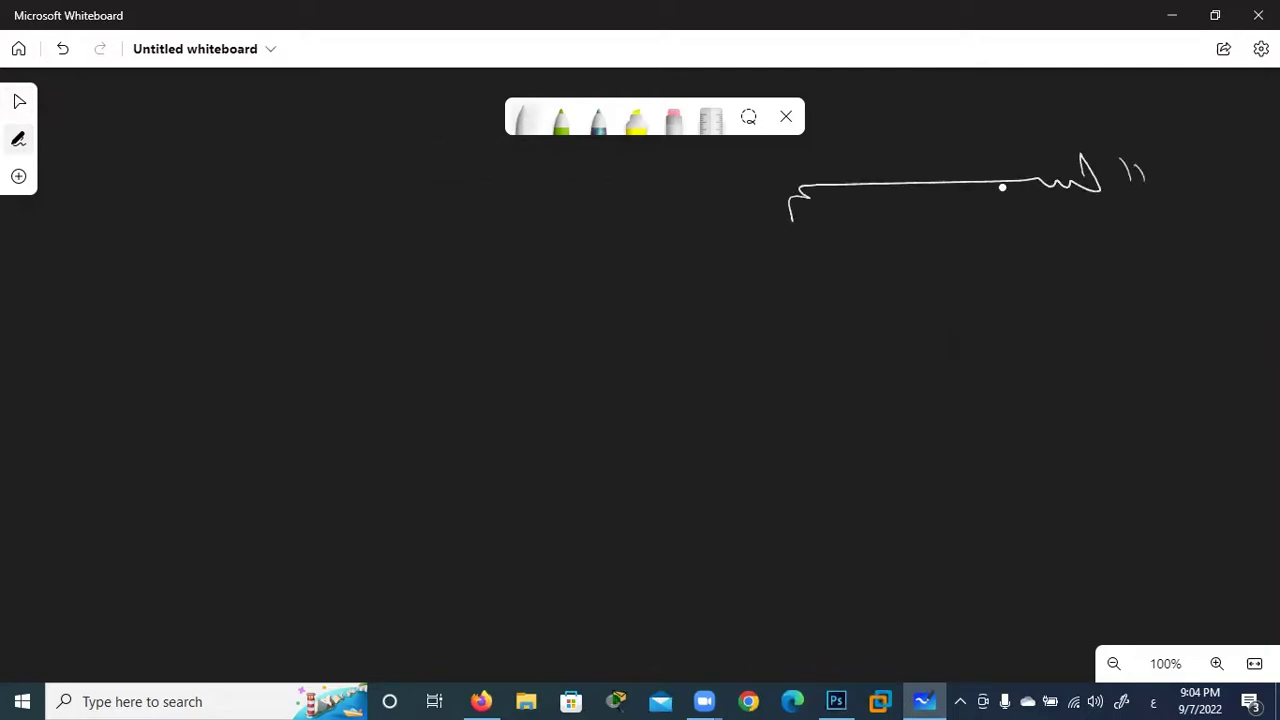
mouse_move(756, 160)
left_mouse_down()
mouse_move(750, 205)
mouse_move(739, 190)
mouse_move(612, 212)
left_mouse_up()
mouse_move(590, 162)
left_mouse_down()
mouse_move(552, 205)
mouse_move(500, 228)
left_mouse_up()
left_click_drag(556, 178, 472, 196)
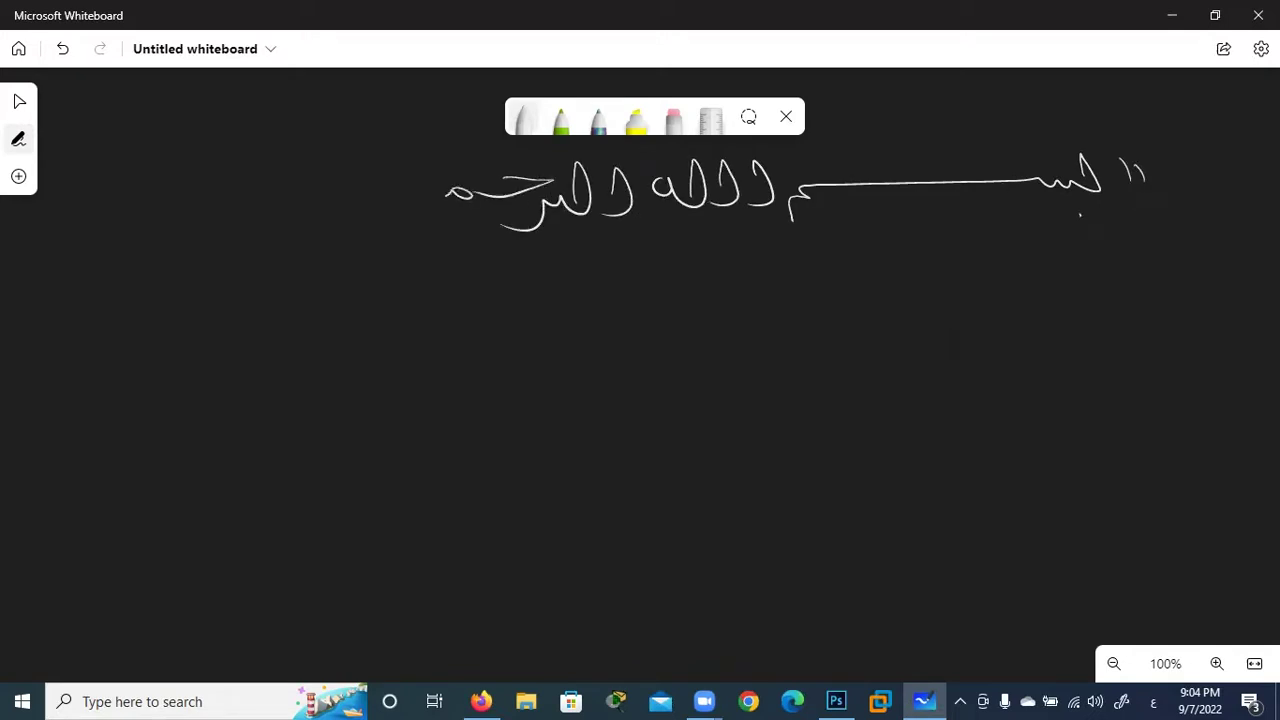
left_click_drag(362, 168, 375, 215)
mouse_move(315, 156)
left_mouse_down()
mouse_move(340, 212)
mouse_move(255, 216)
left_mouse_up()
mouse_move(272, 168)
left_mouse_down()
mouse_move(136, 186)
mouse_move(131, 222)
left_mouse_up()
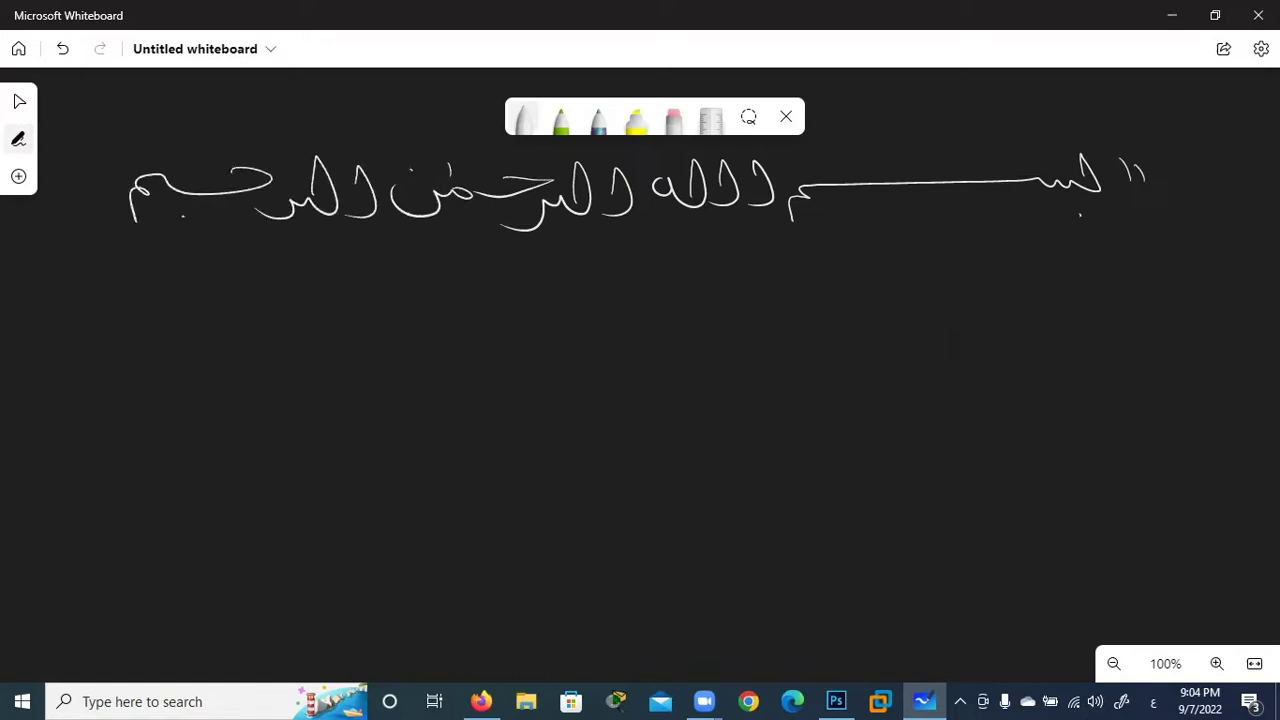
Step: Double-underline the words of the Arabic heading
left_click_drag(1147, 245, 1020, 249)
left_click_drag(814, 258, 696, 268)
left_click_drag(494, 274, 366, 284)
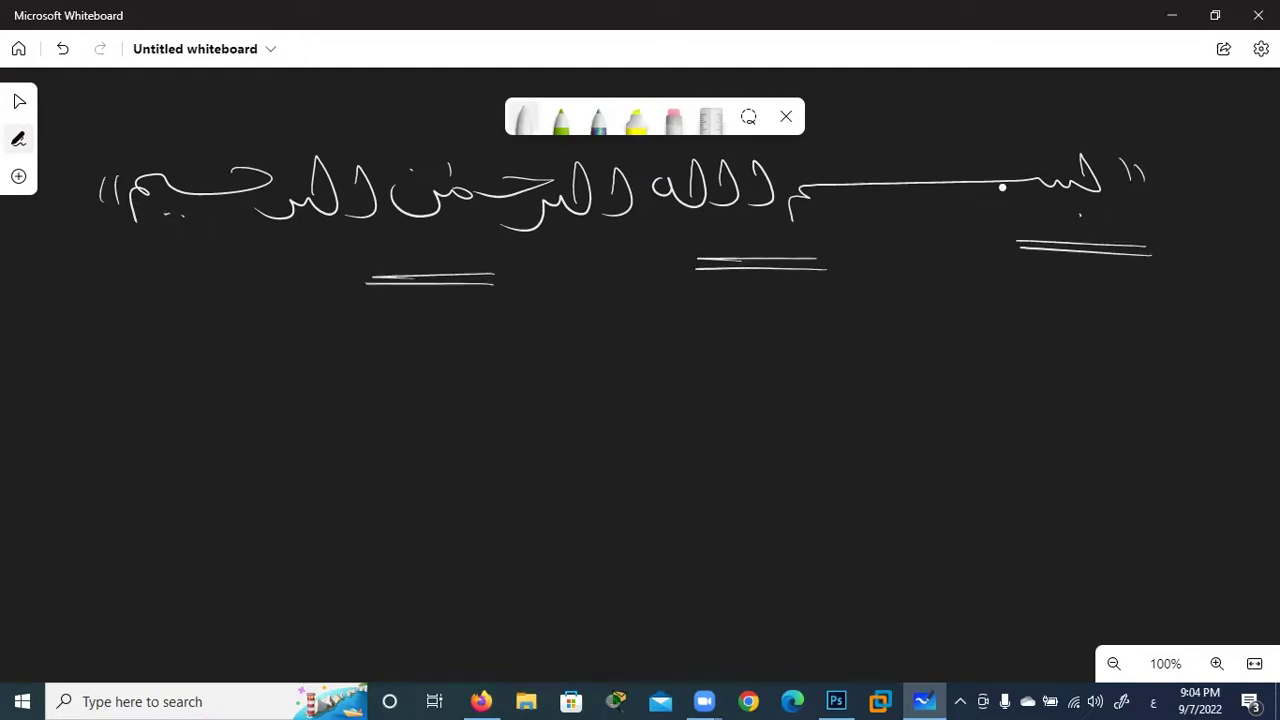
left_click_drag(185, 285, 70, 290)
left_click_drag(176, 292, 72, 297)
Step: Handwrite 'photo shop for' below the heading
left_click_drag(256, 374, 252, 410)
mouse_move(288, 346)
left_mouse_down()
mouse_move(286, 380)
mouse_move(316, 384)
left_mouse_up()
left_click_drag(340, 364, 334, 380)
left_click_drag(378, 324, 378, 384)
mouse_move(482, 348)
left_mouse_down()
mouse_move(456, 360)
mouse_move(458, 388)
left_mouse_up()
mouse_move(502, 318)
left_mouse_down()
mouse_move(504, 390)
mouse_move(548, 390)
left_mouse_up()
mouse_move(584, 368)
left_mouse_down()
mouse_move(580, 384)
mouse_move(606, 404)
left_mouse_up()
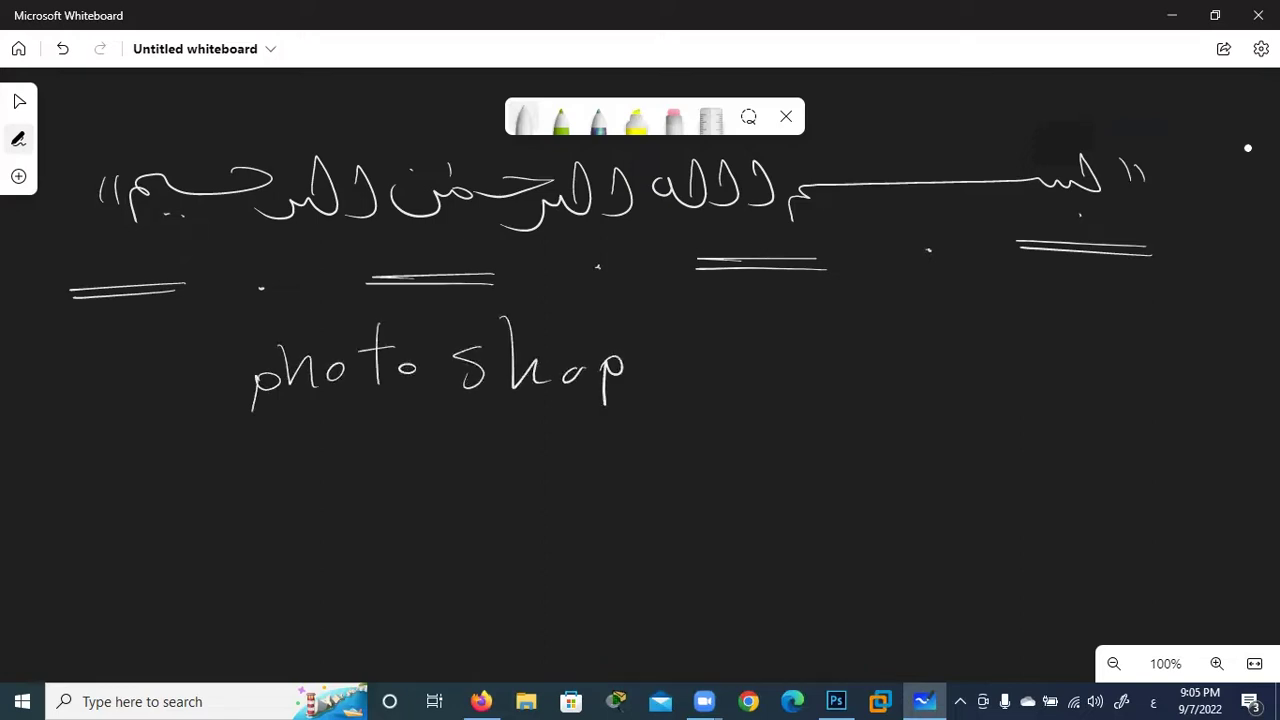
mouse_move(700, 316)
left_mouse_down()
mouse_move(660, 388)
mouse_move(692, 358)
left_mouse_up()
mouse_move(728, 362)
left_mouse_down()
mouse_move(712, 366)
mouse_move(784, 346)
left_mouse_up()
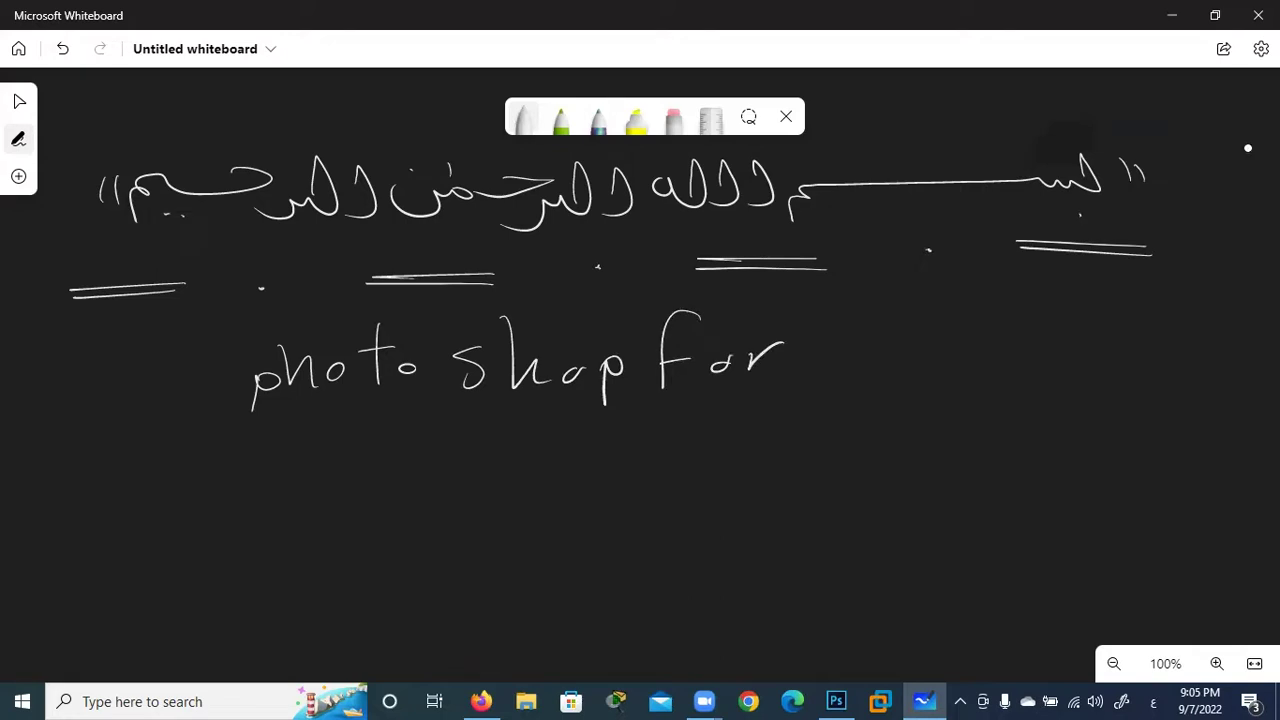
Step: Finish the word 'web' and underline 'web', 'shop' and 'photo'
left_click_drag(866, 346, 888, 350)
left_click_drag(908, 306, 906, 356)
left_click_drag(752, 410, 948, 394)
left_click_drag(798, 420, 964, 420)
mouse_move(491, 428)
left_mouse_down()
mouse_move(612, 428)
mouse_move(625, 446)
left_mouse_up()
left_click_drag(232, 458, 340, 451)
left_click_drag(244, 468, 334, 463)
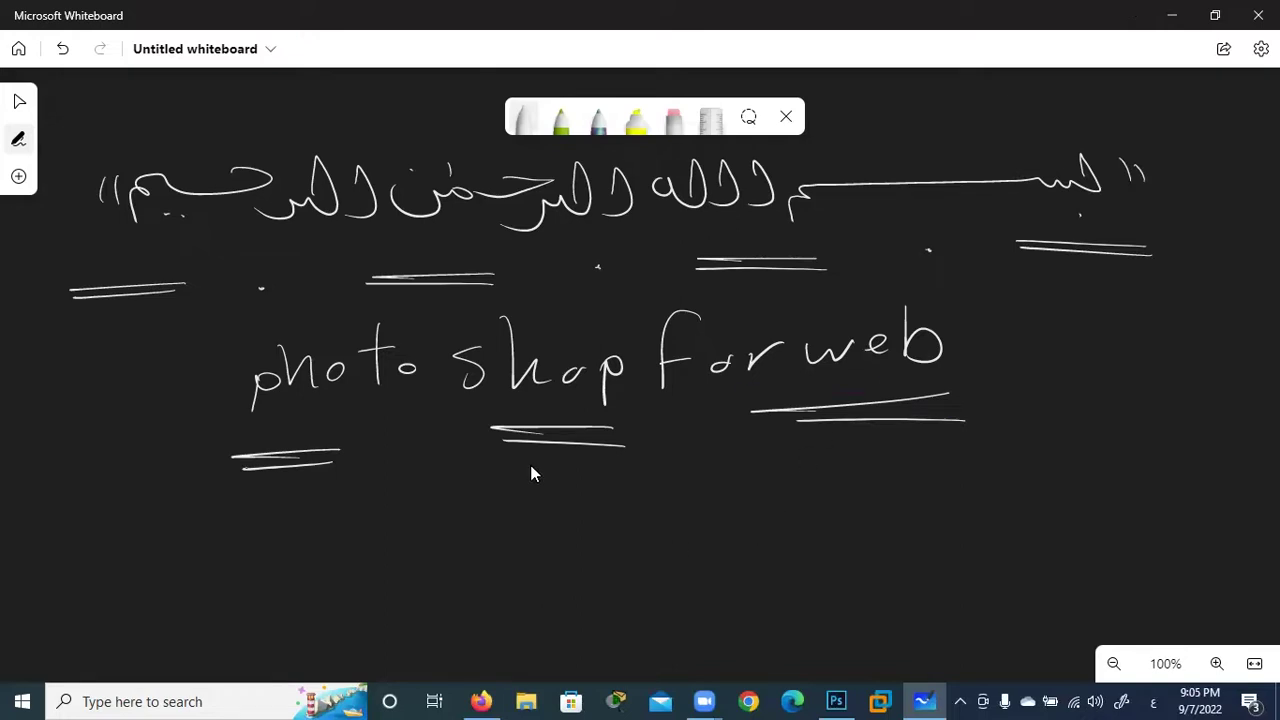
Step: Scroll the canvas down and mark a new point with an X at the right
left_click(19, 101)
scroll(550, 500, "down", 1)
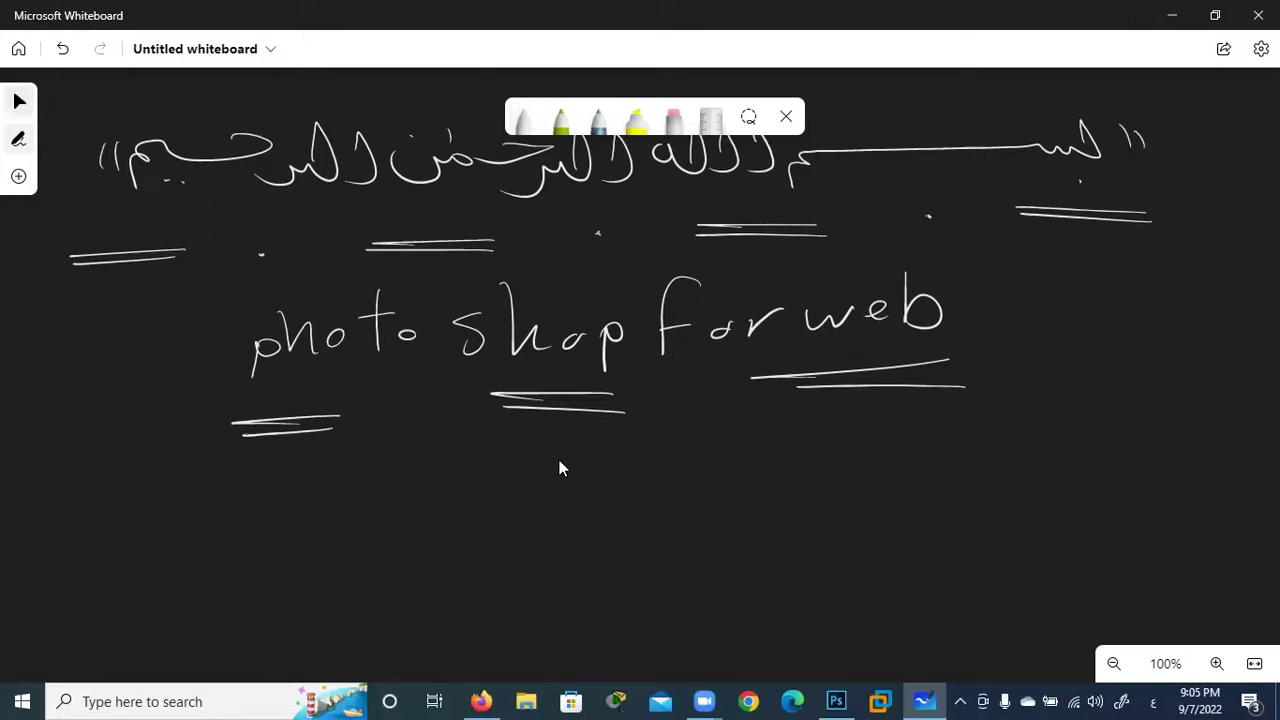
scroll(560, 440, "down", 3)
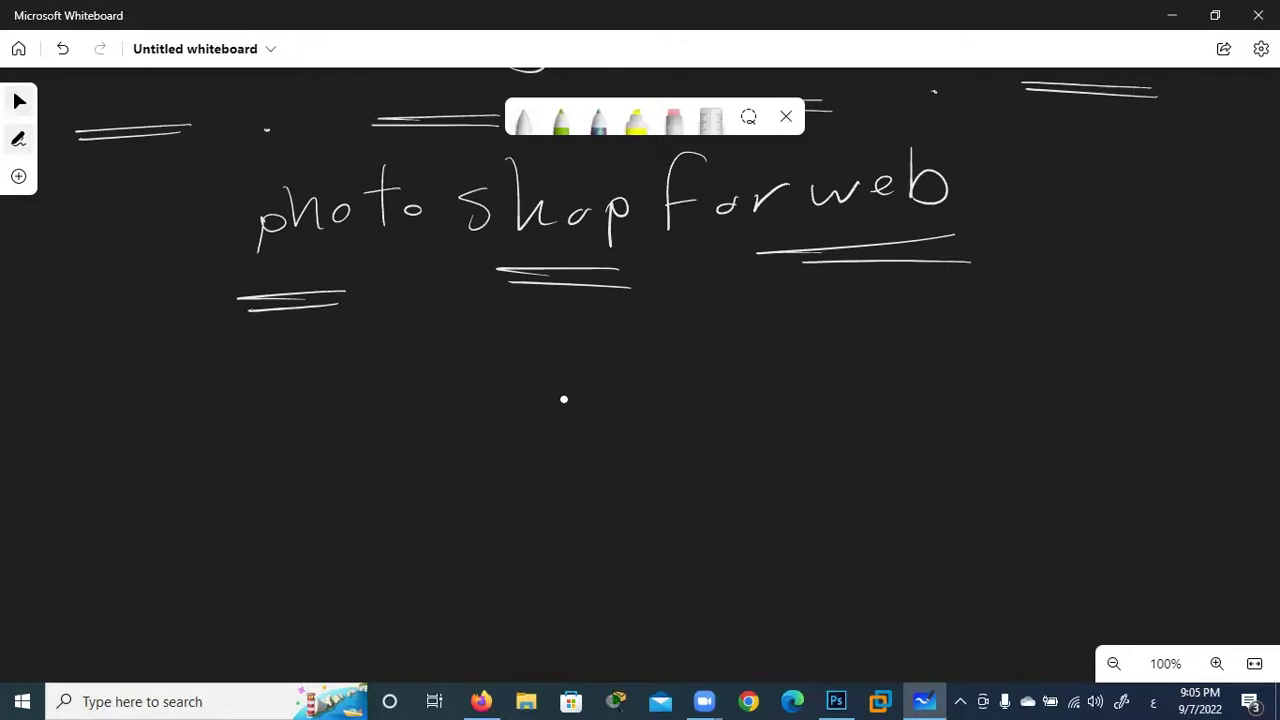
left_click_drag(1233, 308, 1213, 346)
mouse_move(1201, 312)
left_mouse_down()
mouse_move(1226, 344)
mouse_move(1246, 332)
left_mouse_up()
Step: Handwrite the opening words of the Arabic note about animated images
left_click_drag(1116, 330, 1074, 346)
left_click_drag(1146, 364, 1118, 374)
left_click_drag(1050, 330, 1040, 372)
left_click_drag(980, 334, 952, 354)
left_click_drag(998, 378, 906, 378)
left_click_drag(800, 328, 768, 374)
mouse_move(750, 346)
left_mouse_down()
mouse_move(742, 410)
mouse_move(714, 368)
left_mouse_up()
left_click_drag(738, 362, 658, 392)
Step: Write the Arabic word for animated and finish the note
left_click_drag(563, 346, 560, 386)
mouse_move(546, 344)
left_mouse_down()
mouse_move(510, 386)
mouse_move(404, 418)
left_mouse_up()
mouse_move(386, 352)
left_mouse_down()
mouse_move(360, 388)
mouse_move(332, 386)
left_mouse_up()
left_click_drag(460, 328, 368, 344)
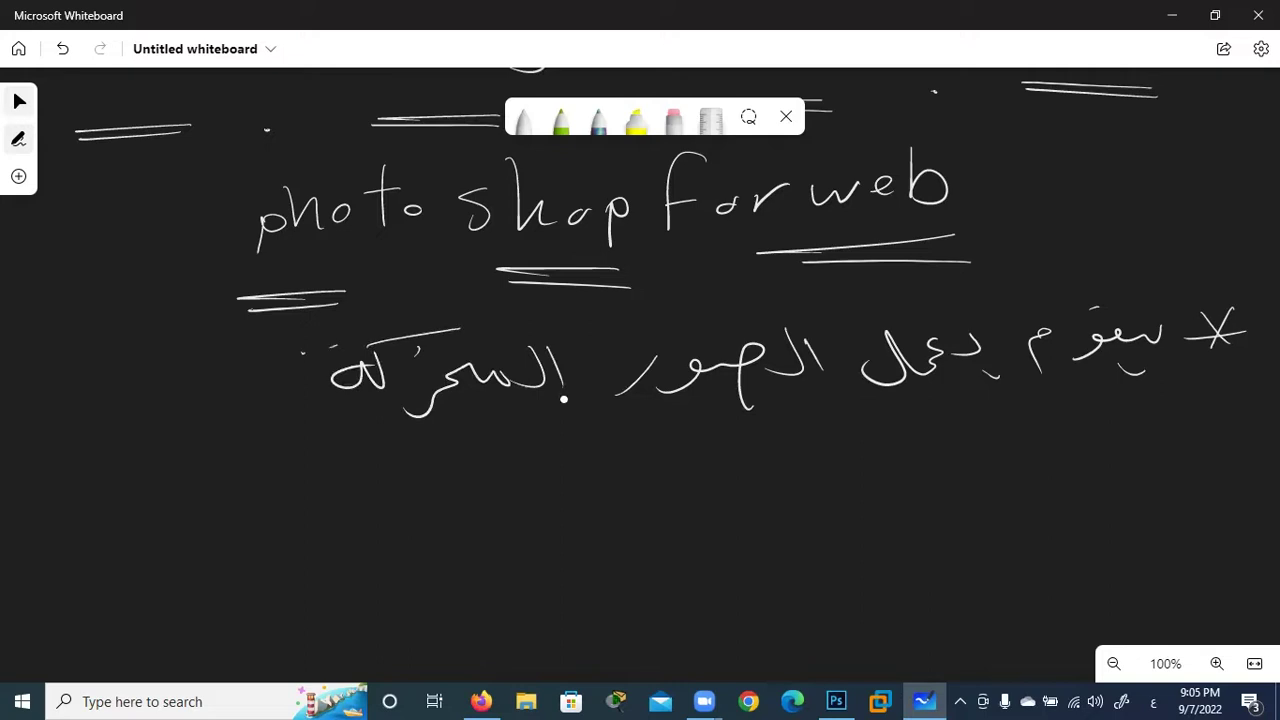
Step: Handwrite 'gIf' at the left and underline and overline it
left_click_drag(82, 394, 54, 432)
mouse_move(132, 374)
left_mouse_down()
mouse_move(142, 402)
mouse_move(145, 364)
left_mouse_up()
left_click_drag(122, 408, 178, 404)
left_click_drag(164, 382, 190, 372)
mouse_move(86, 462)
left_mouse_down()
mouse_move(210, 446)
mouse_move(217, 461)
left_mouse_up()
mouse_move(62, 334)
left_mouse_down()
mouse_move(170, 322)
mouse_move(170, 309)
left_mouse_up()
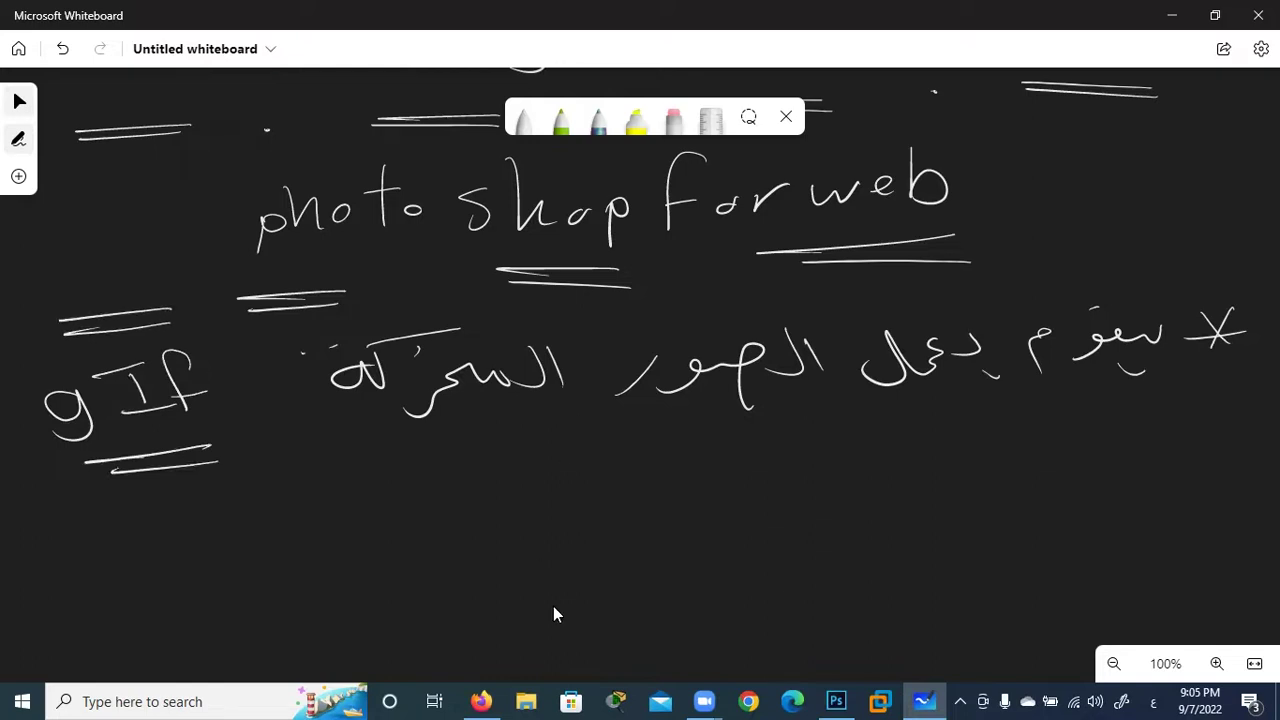
left_click(748, 701)
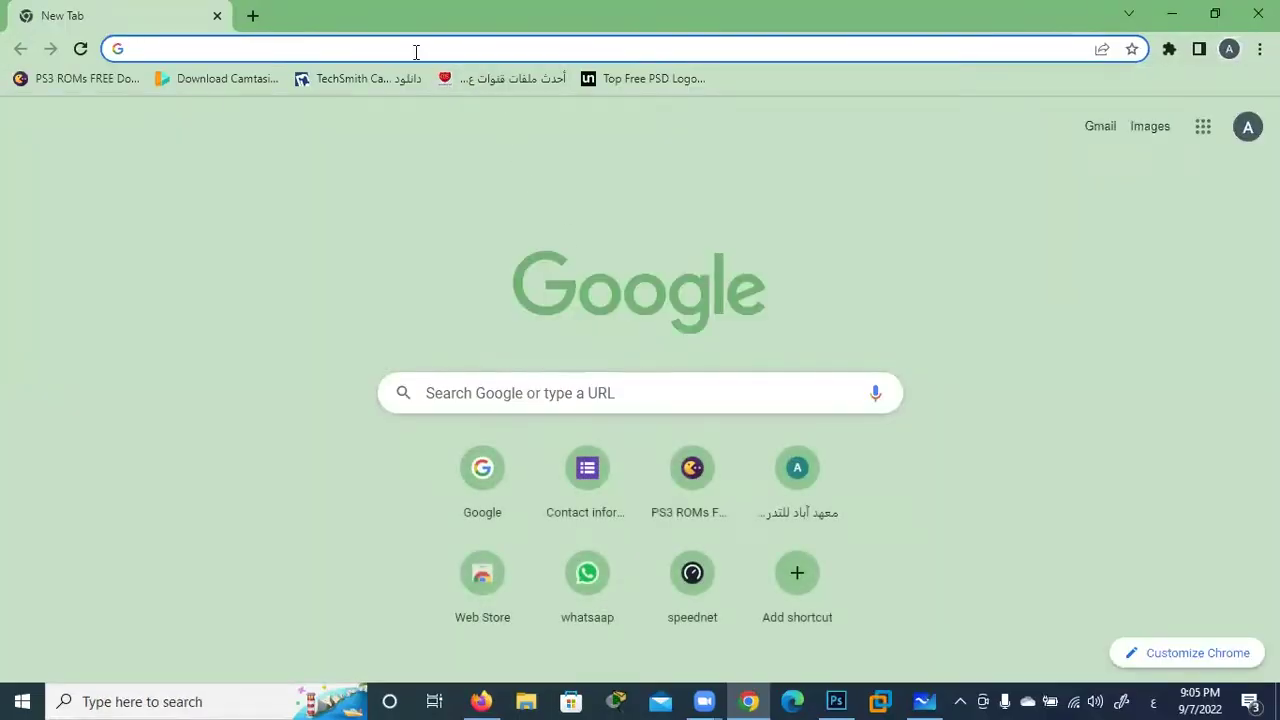
Step: Go to YouTube by entering 'youtube' in Chrome's address bar
type("غ")
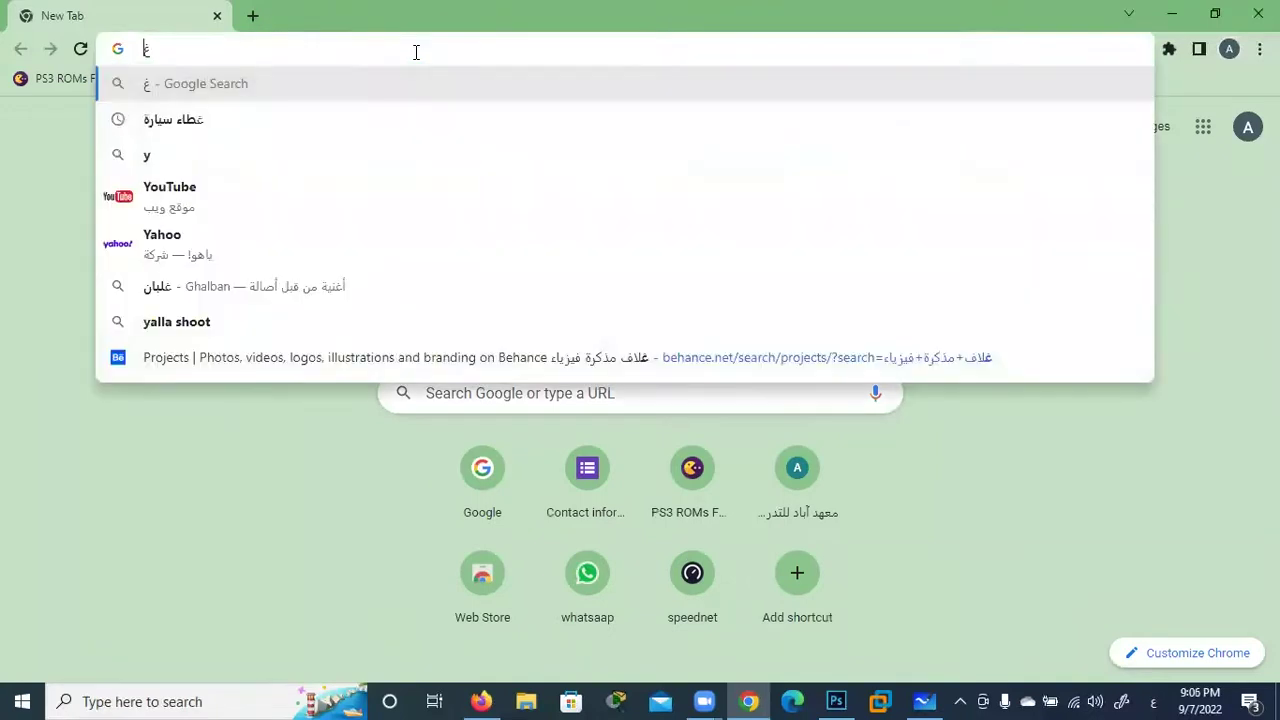
key("BackSpace")
type("youtube")
key("Return")
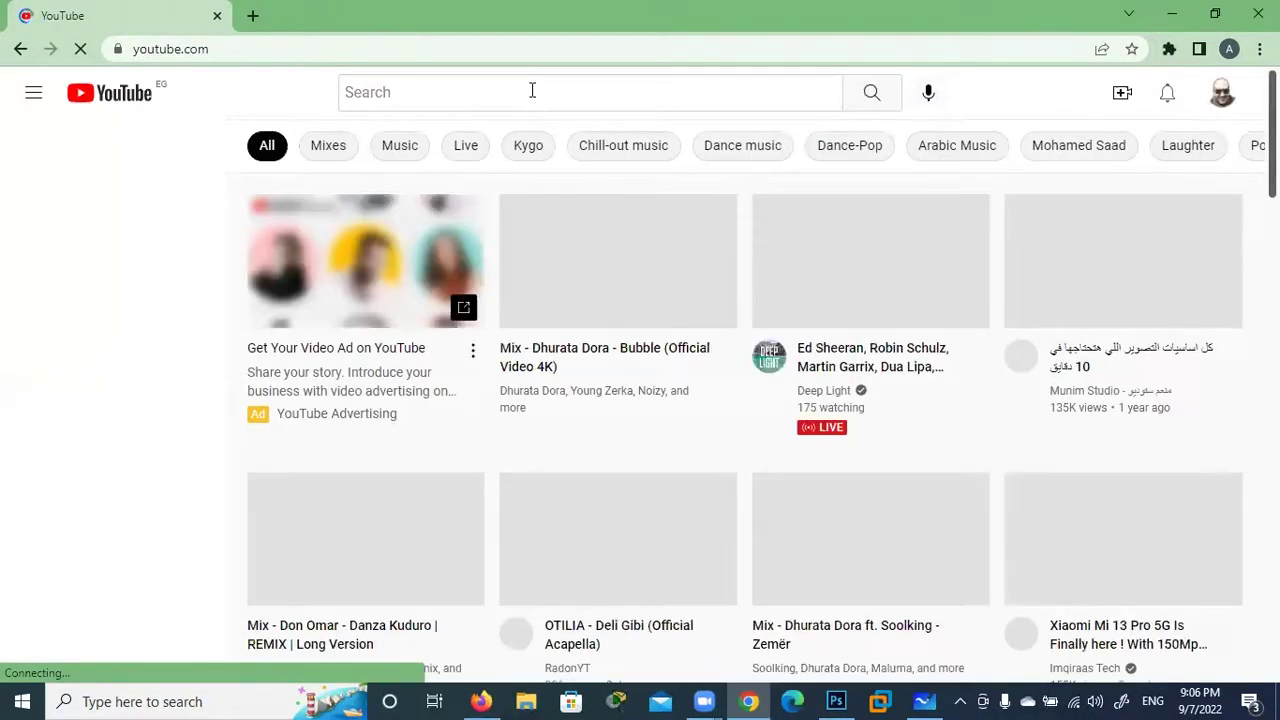
Step: Search YouTube for the presenter's channel name and open the channel page
left_click(532, 90)
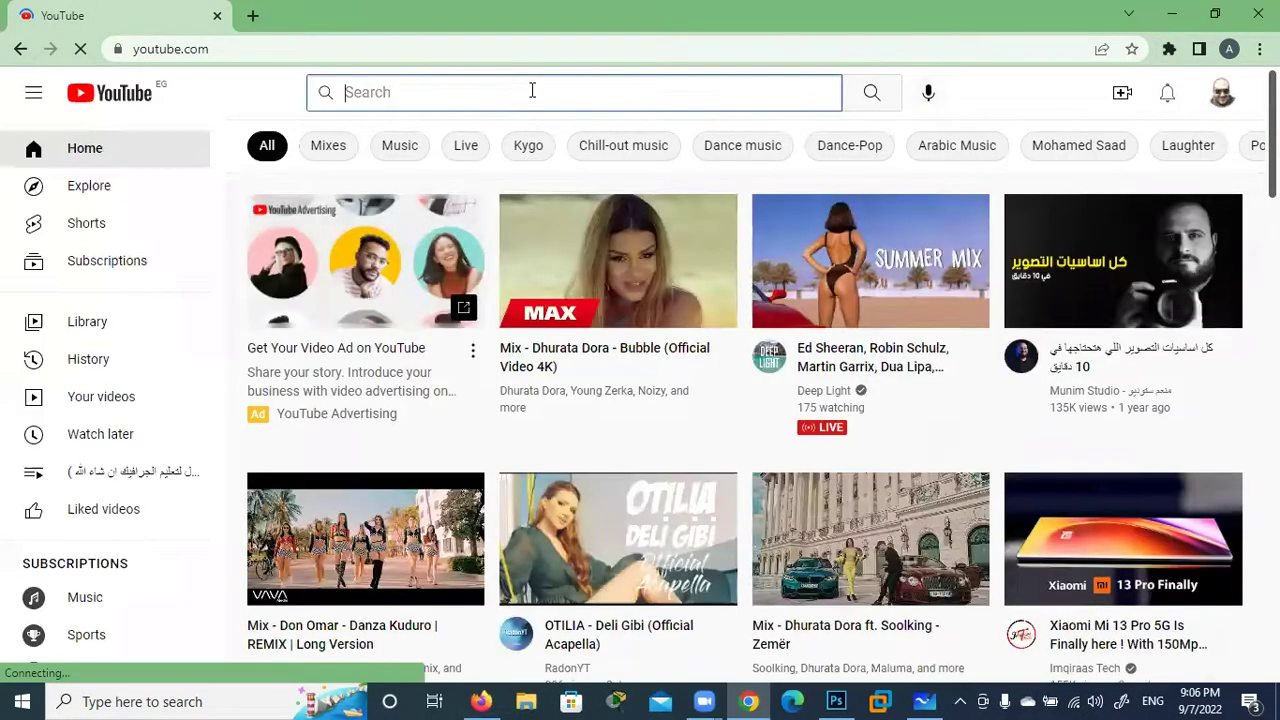
type("ahmed ")
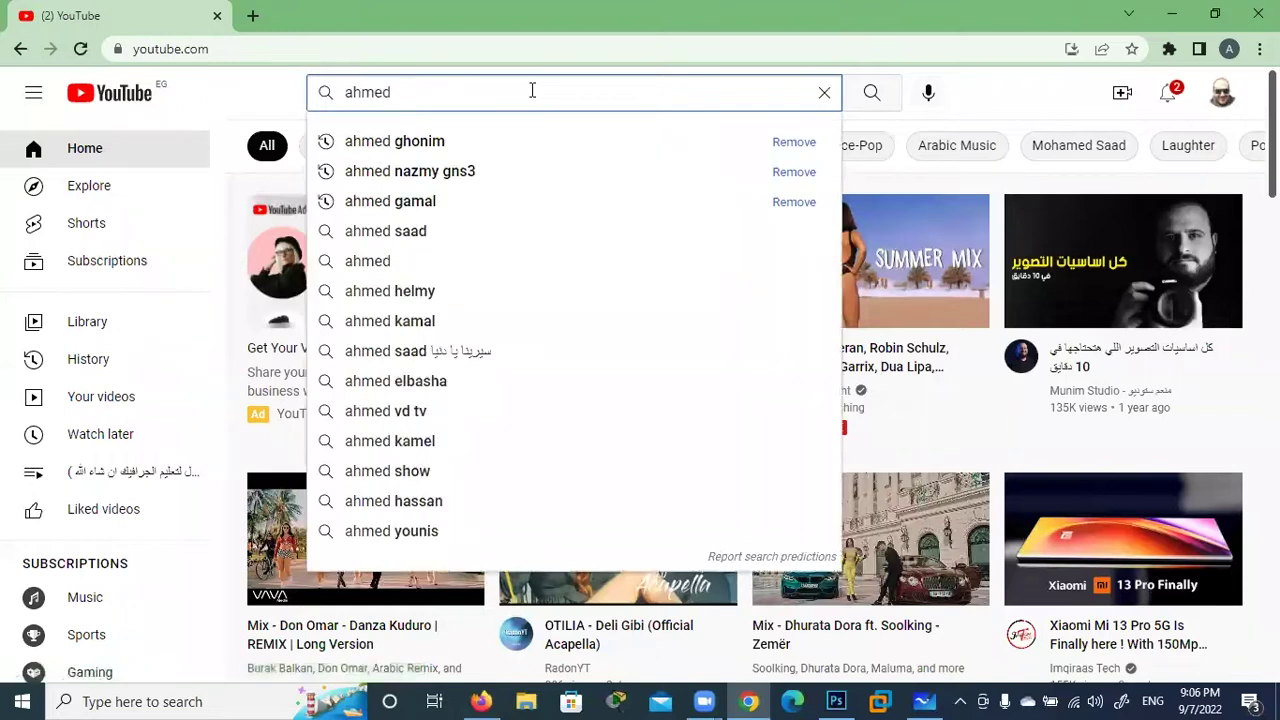
type("ghonim")
key("Return")
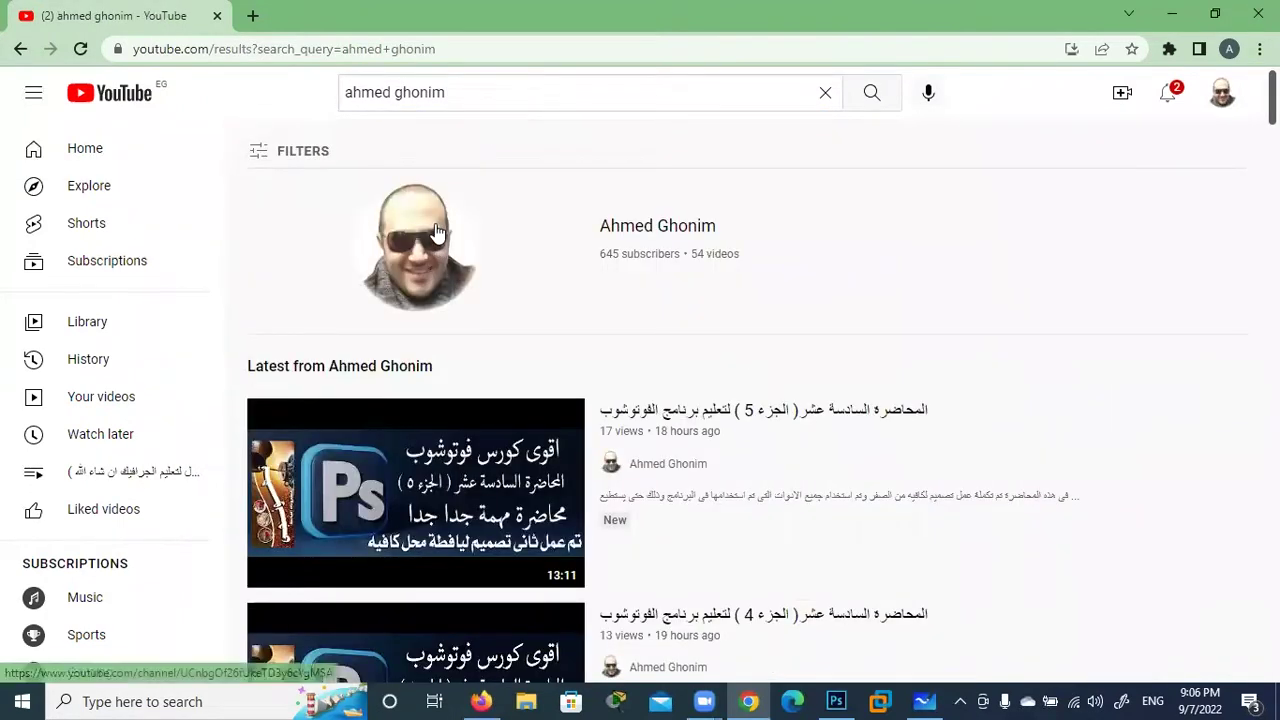
left_click(425, 241)
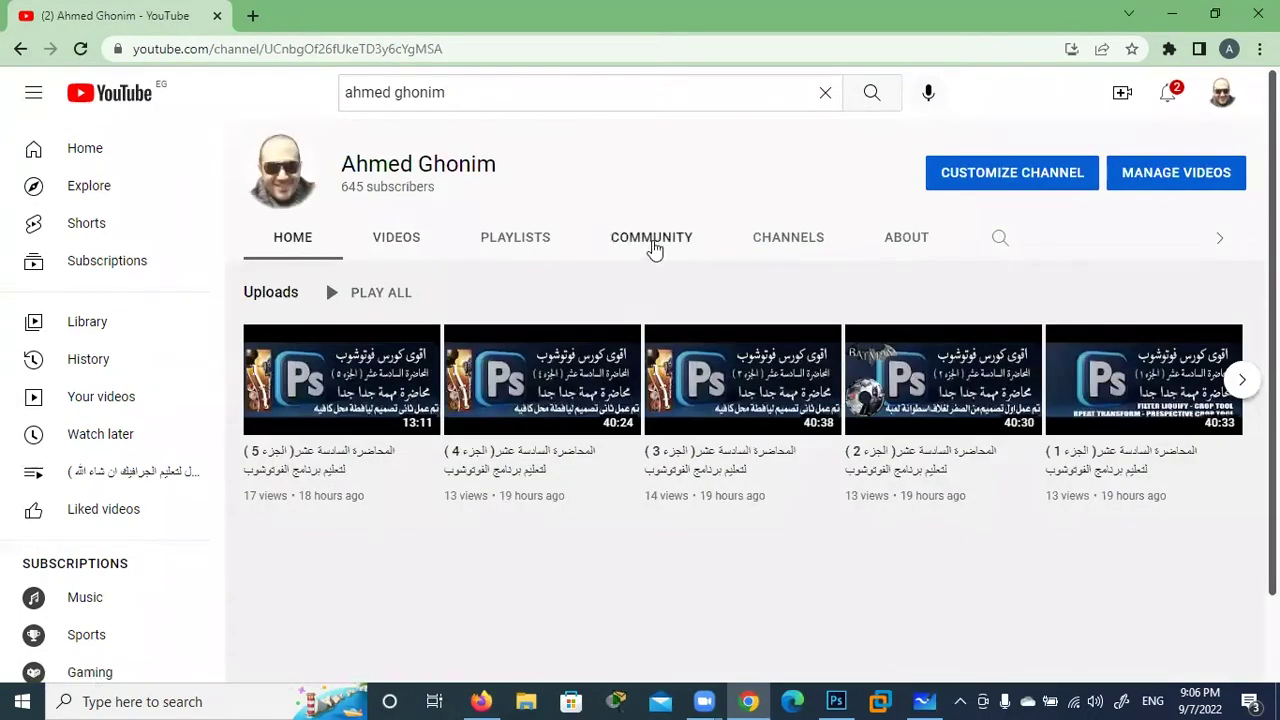
Step: Open the channel's Community tab and scroll down through its posts
left_click(651, 245)
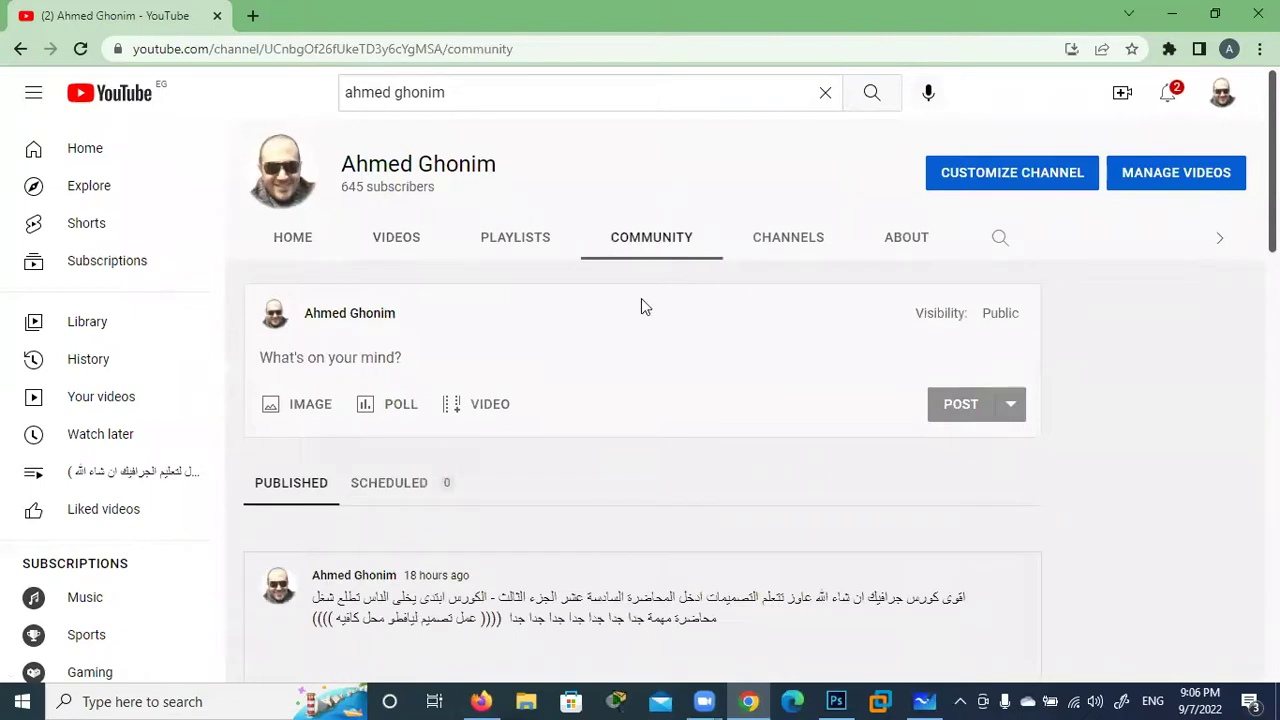
scroll(641, 298, "down", 3)
scroll(641, 298, "down", 2)
scroll(641, 298, "down", 2)
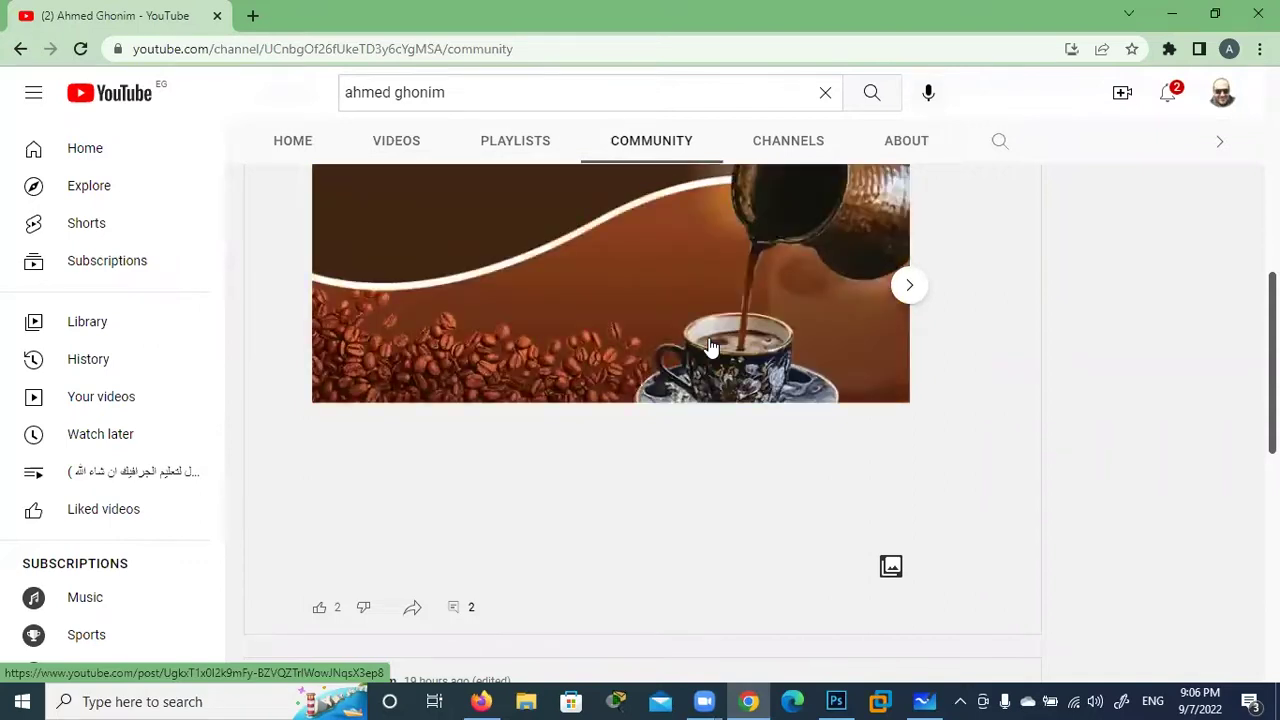
scroll(710, 347, "down", 3)
scroll(710, 347, "down", 3)
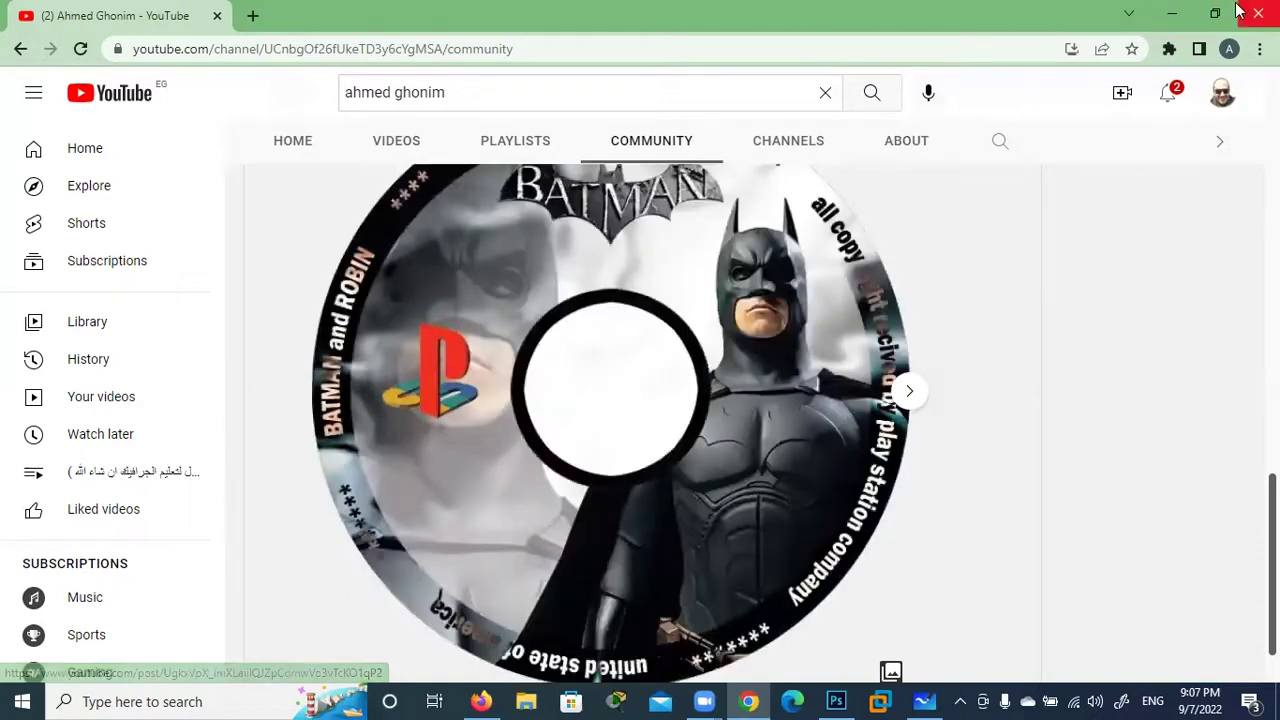
Step: Minimize the browser and then Whiteboard so the empty Photoshop workspace is in front
left_click(1172, 14)
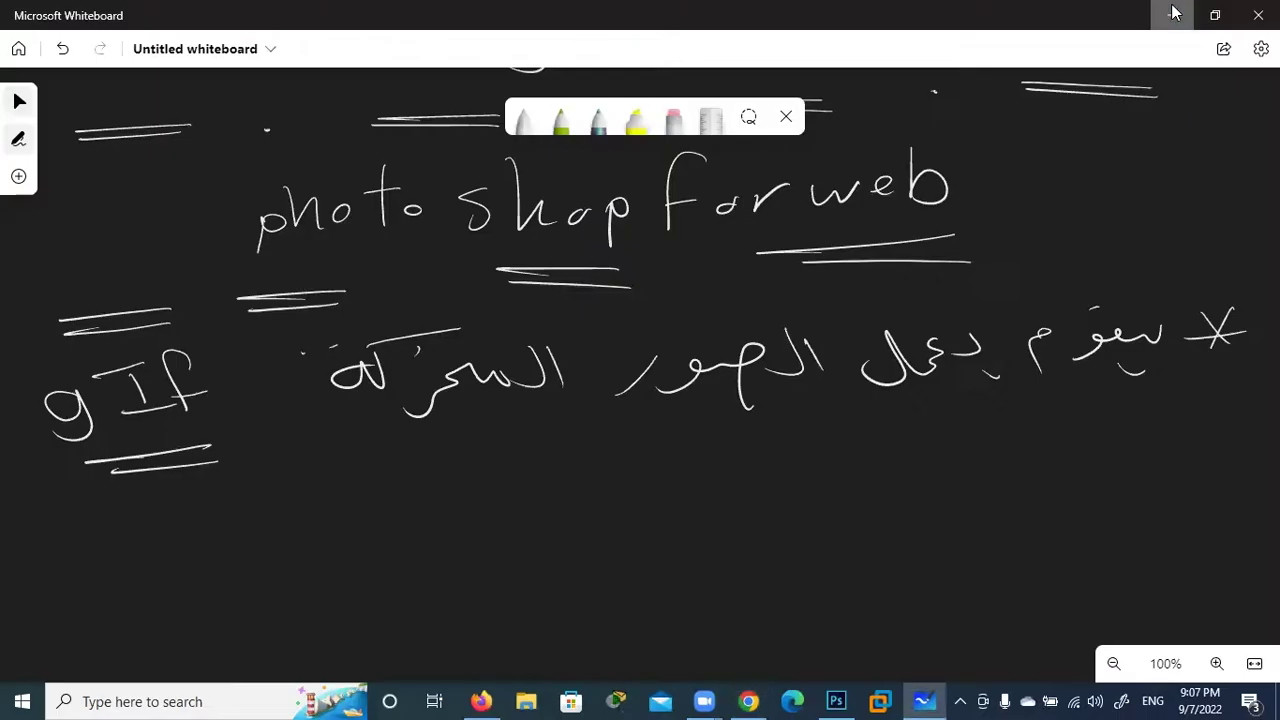
left_click(1174, 12)
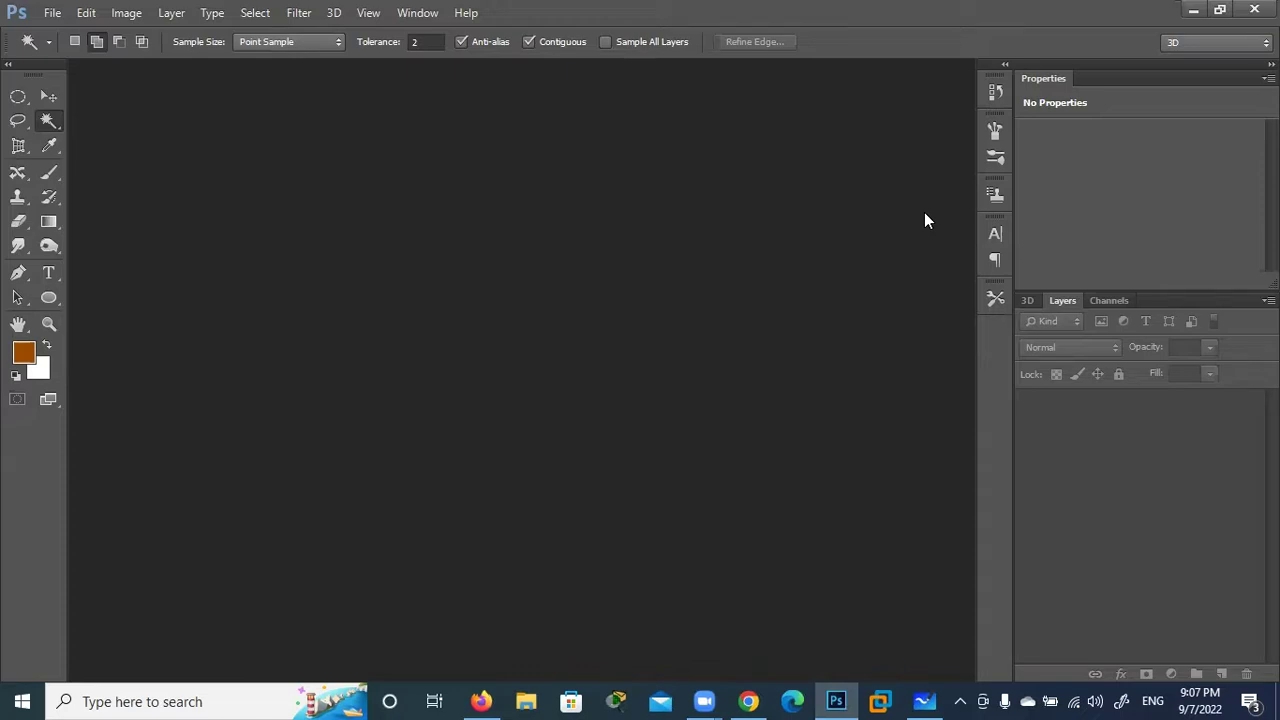
Step: Minimize Photoshop to the desktop, then return to it with cd.gif open as layers
left_click(1193, 10)
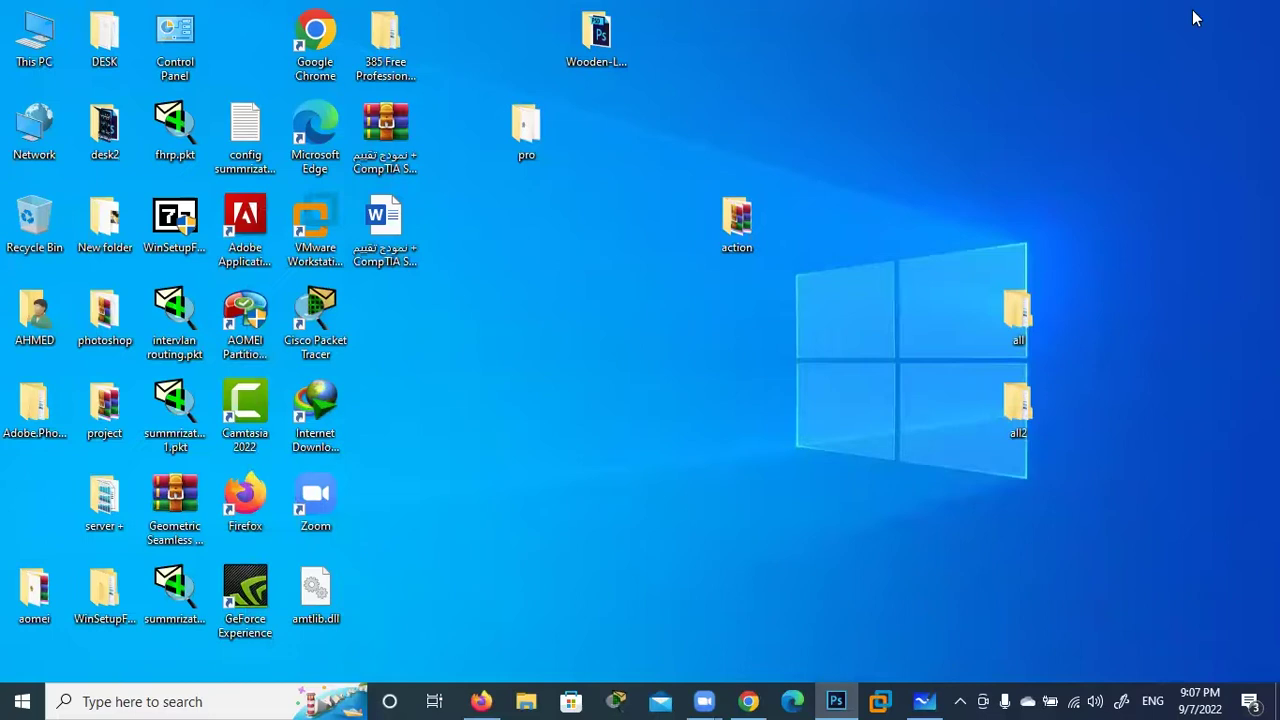
key("alt+Tab")
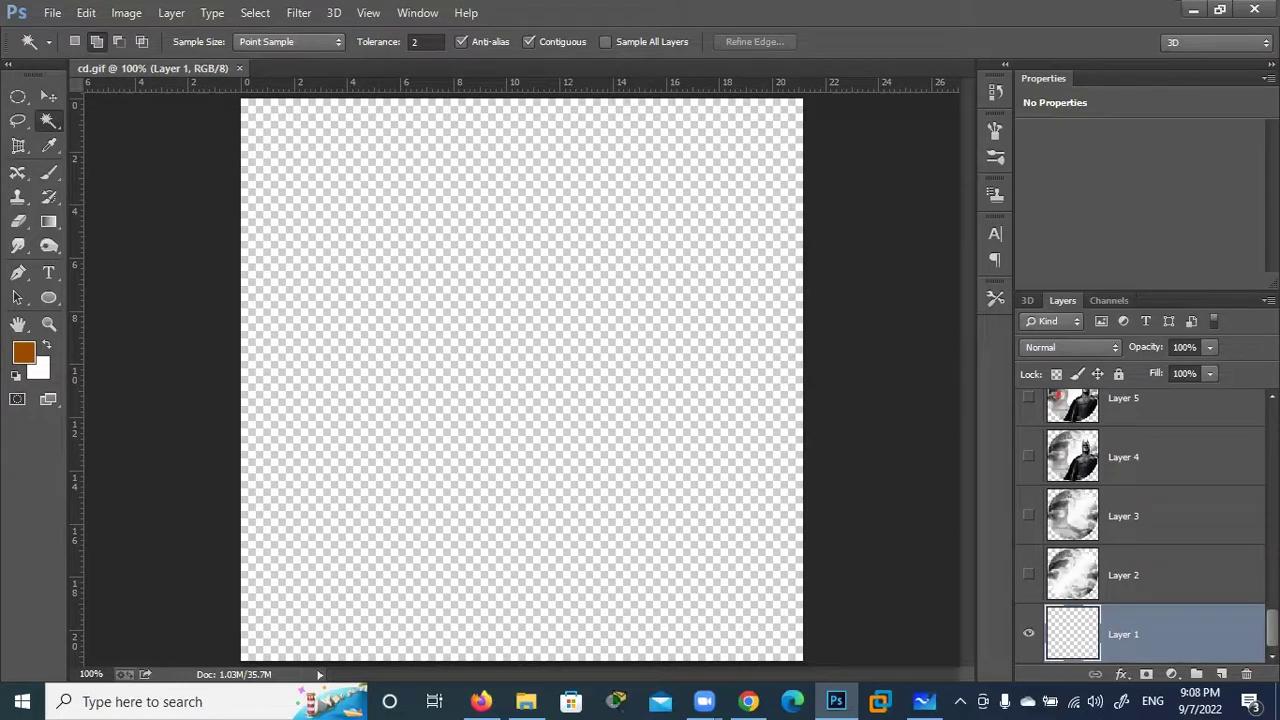
scroll(1140, 525, "up", 3)
scroll(1140, 525, "up", 3)
scroll(1140, 525, "up", 3)
scroll(1140, 525, "up", 3)
scroll(1140, 525, "down", 5)
scroll(1140, 525, "down", 5)
scroll(1140, 525, "up", 6)
scroll(1140, 525, "up", 2)
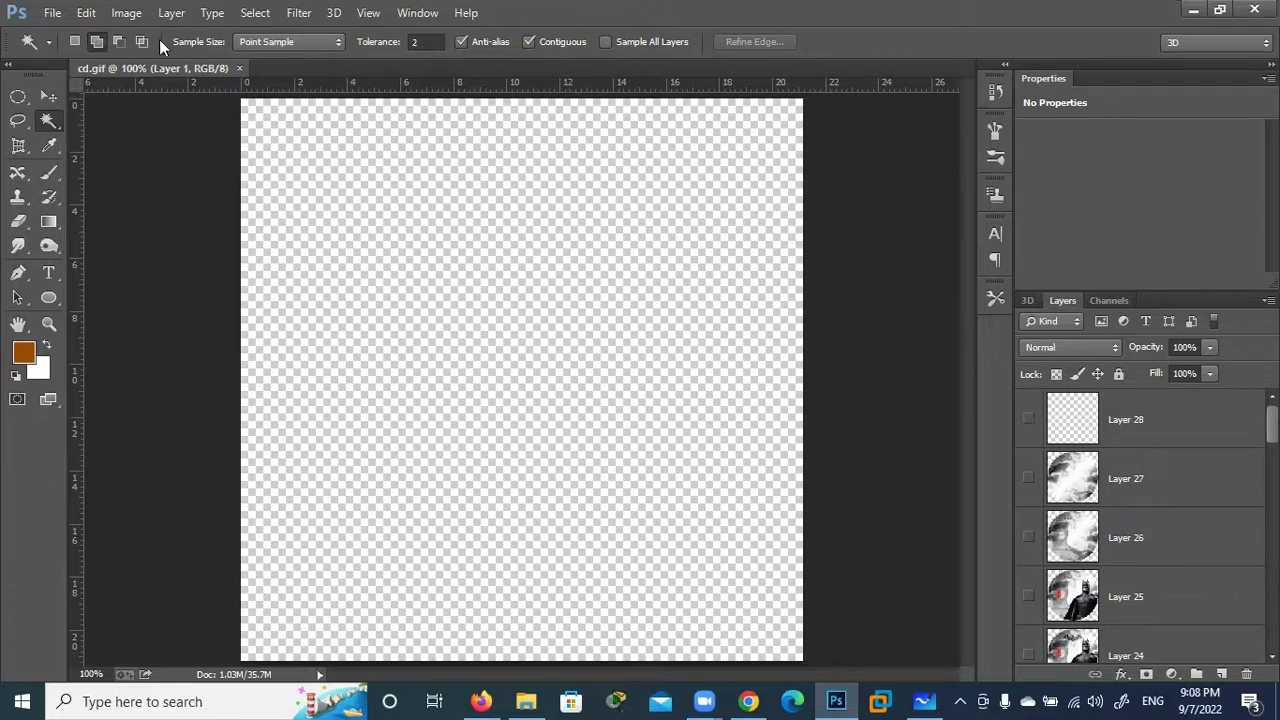
left_click(127, 13)
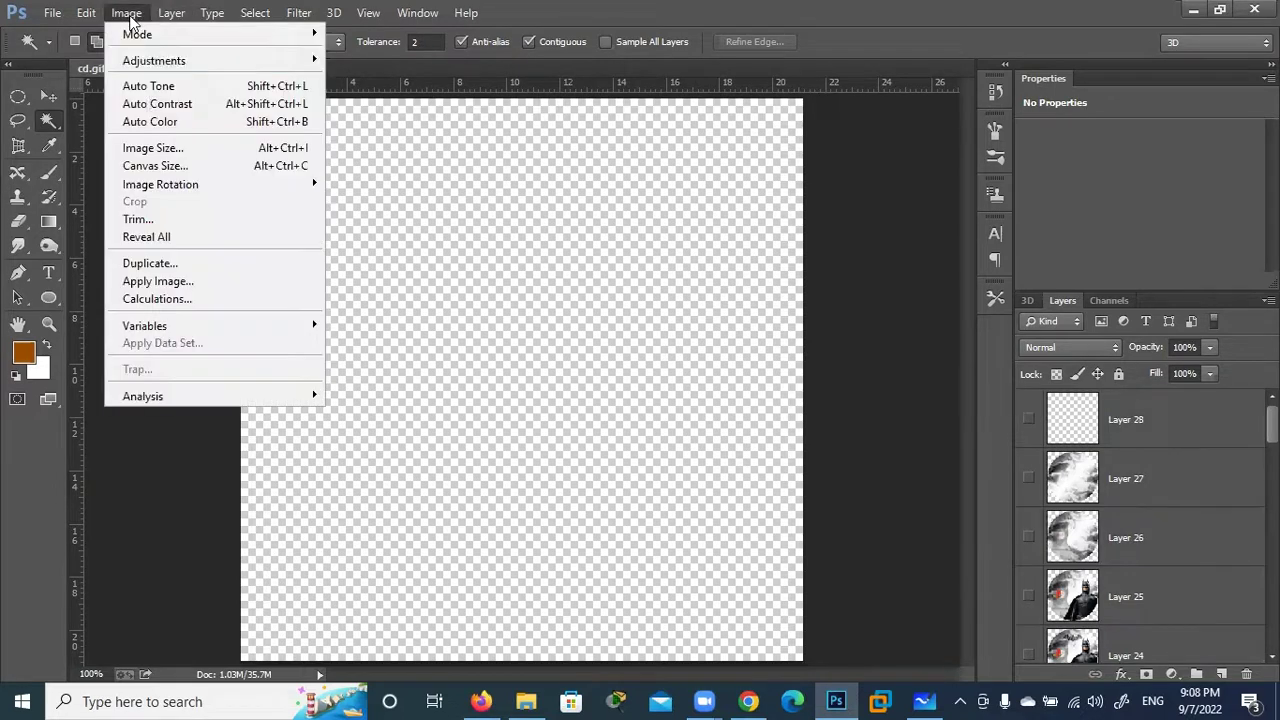
left_click(160, 150)
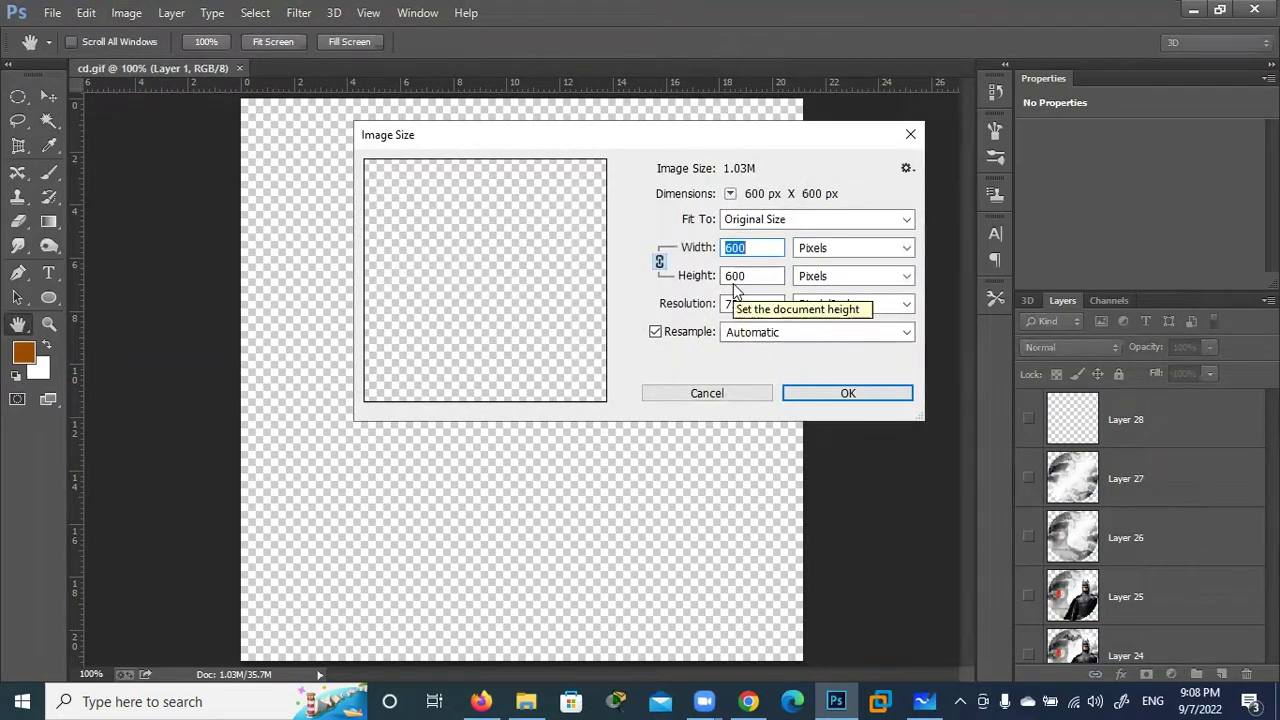
left_click(910, 134)
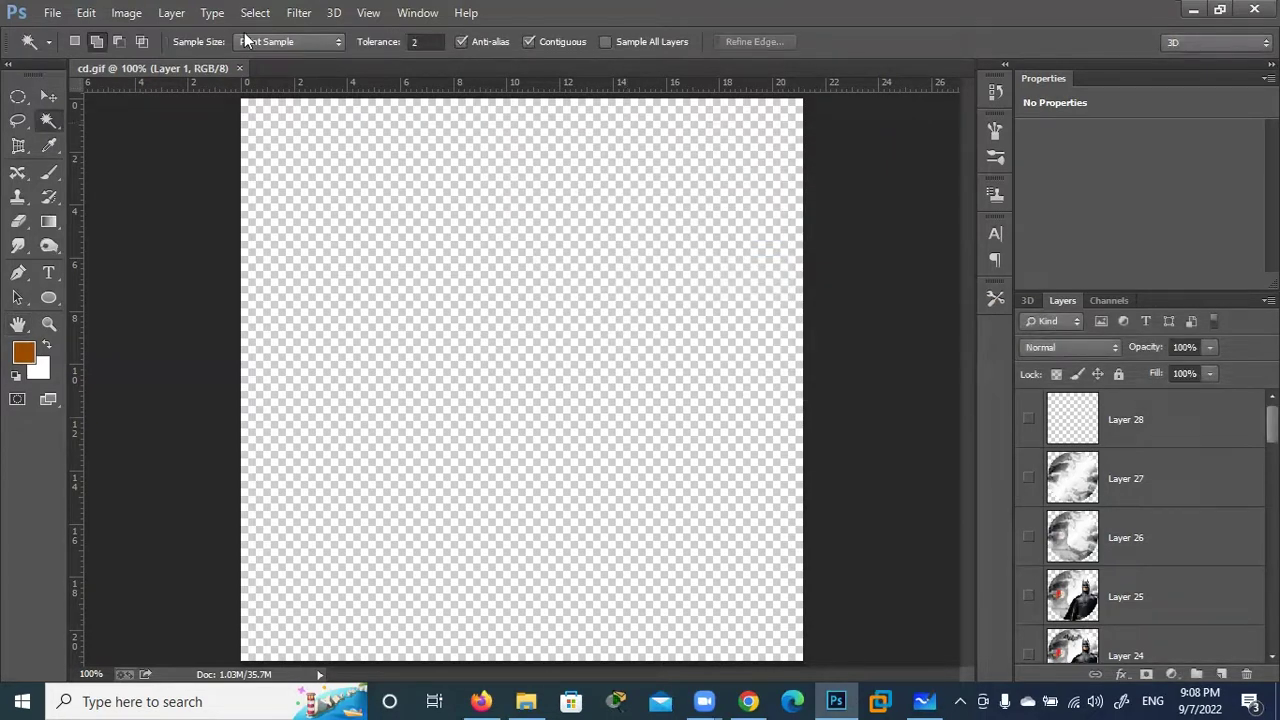
left_click(127, 13)
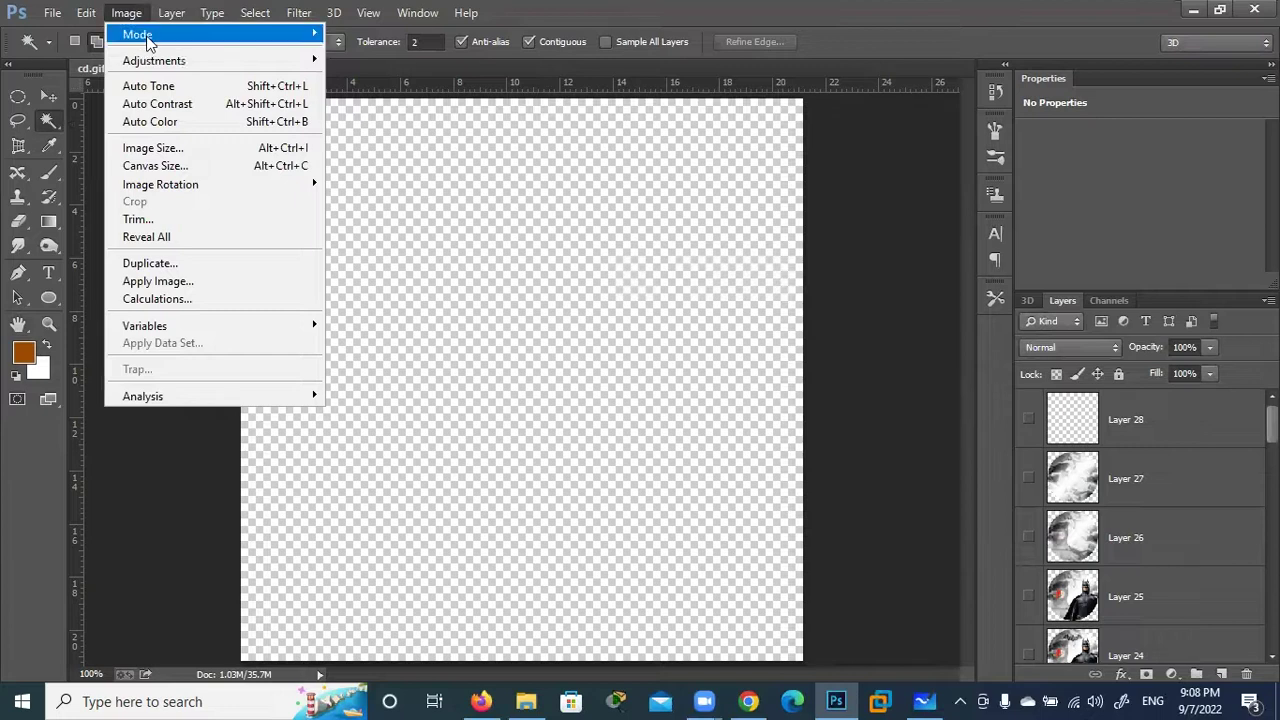
mouse_move(136, 34)
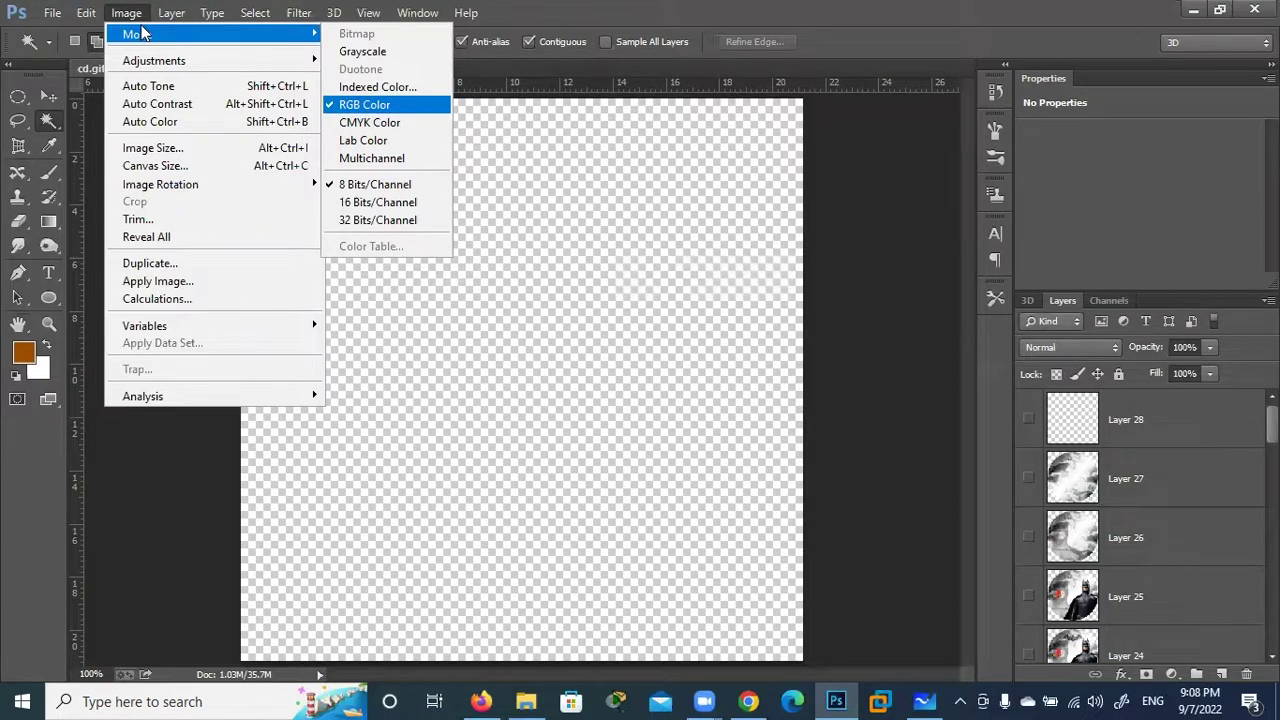
left_click(168, 152)
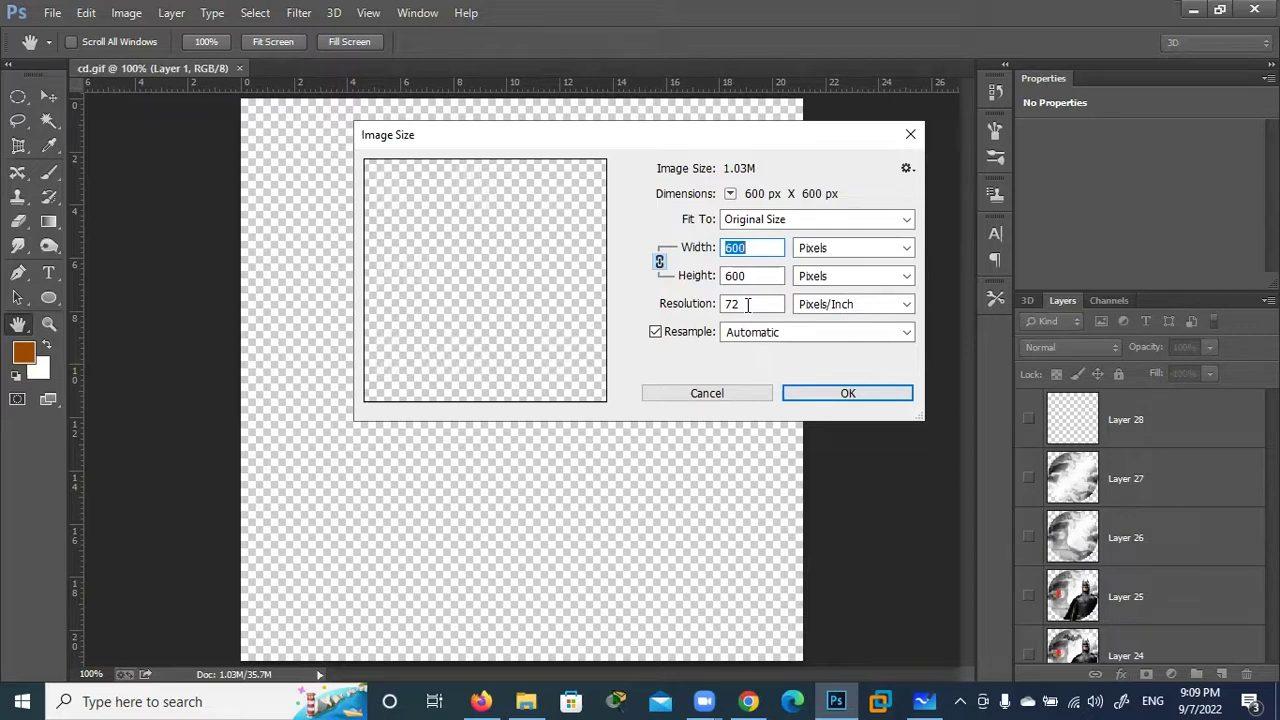
left_click(916, 134)
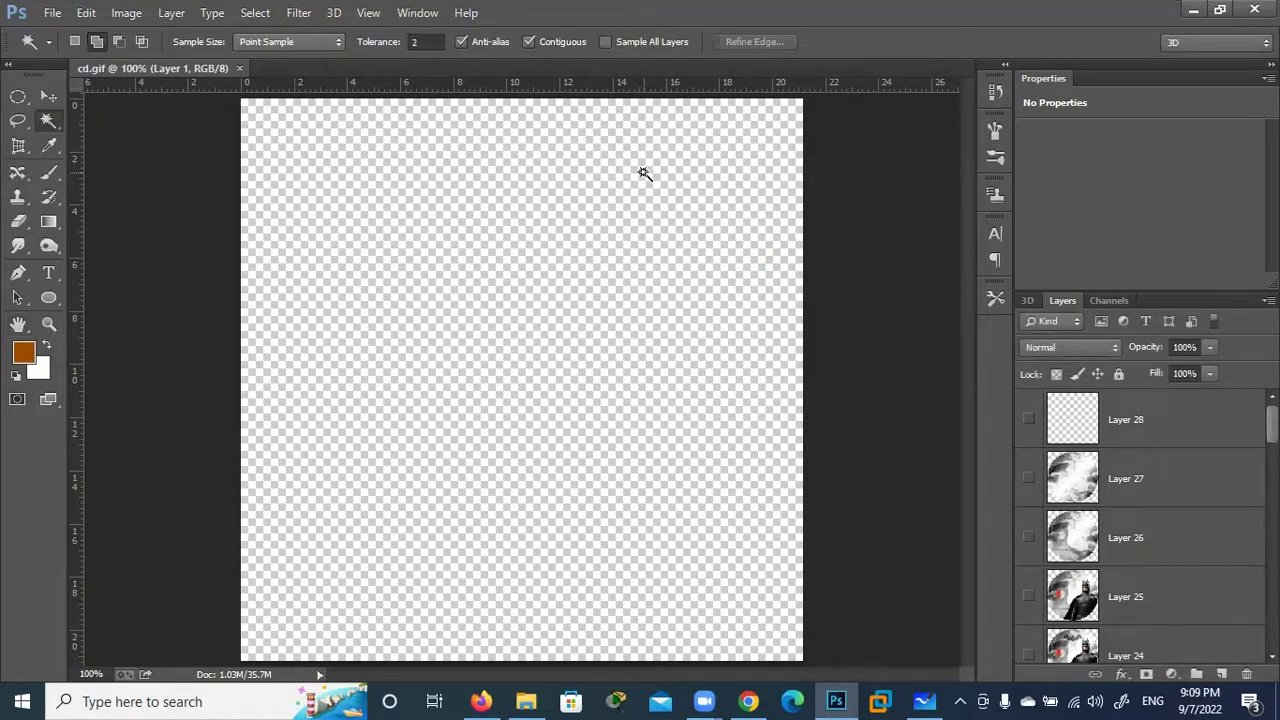
Step: Show the animation Timeline from the Window menu, displaying cd.gif's 0.2 s frames
left_click(419, 14)
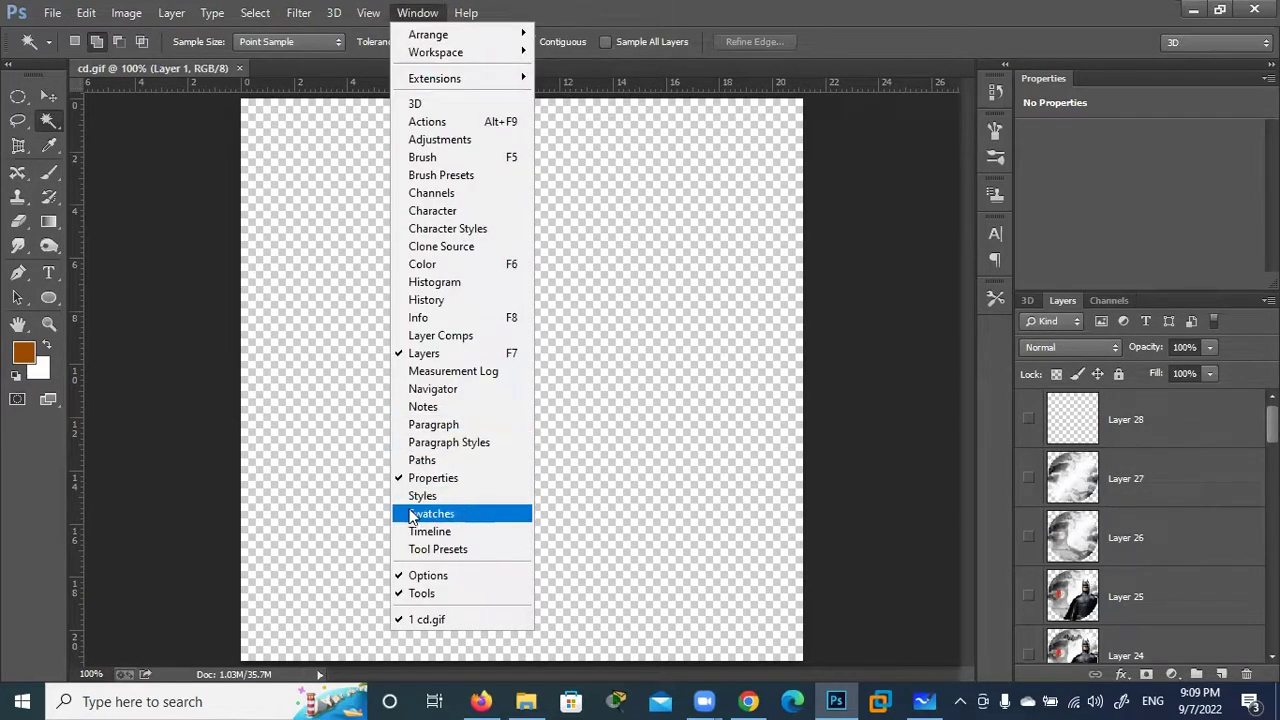
left_click(429, 531)
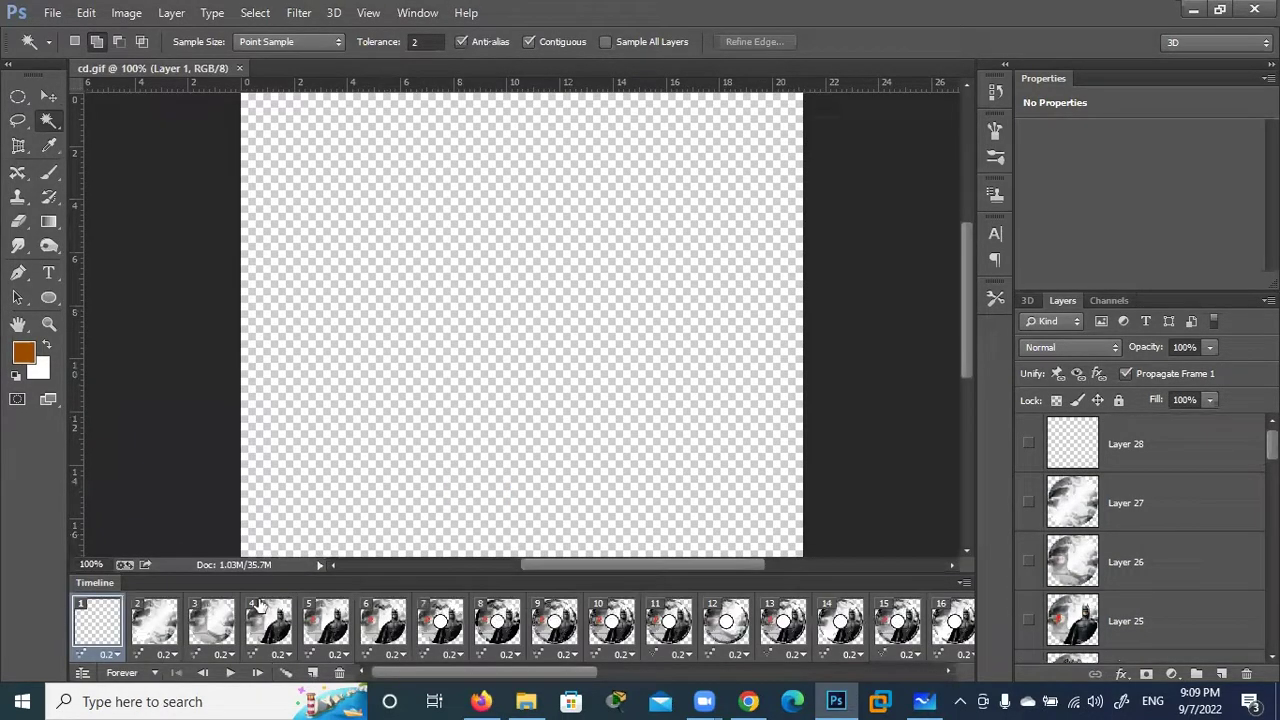
left_click(50, 13)
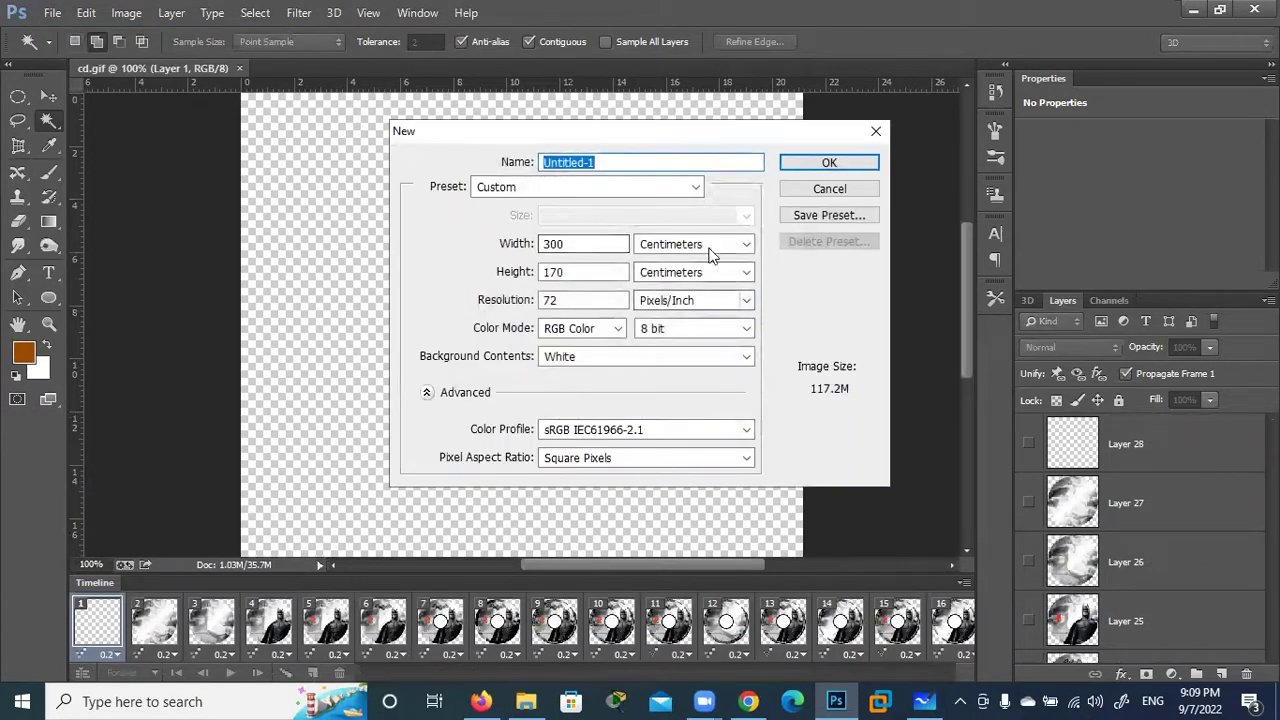
Step: Create a new 600 × 600 document, then switch back to the cd.gif tab
double_click(580, 240)
type("66")
key("BackSpace")
type("00")
key("Tab")
key("Tab")
type("600")
key("Tab")
key("Tab")
key("Tab")
key("Tab")
key("Tab")
key("Return")
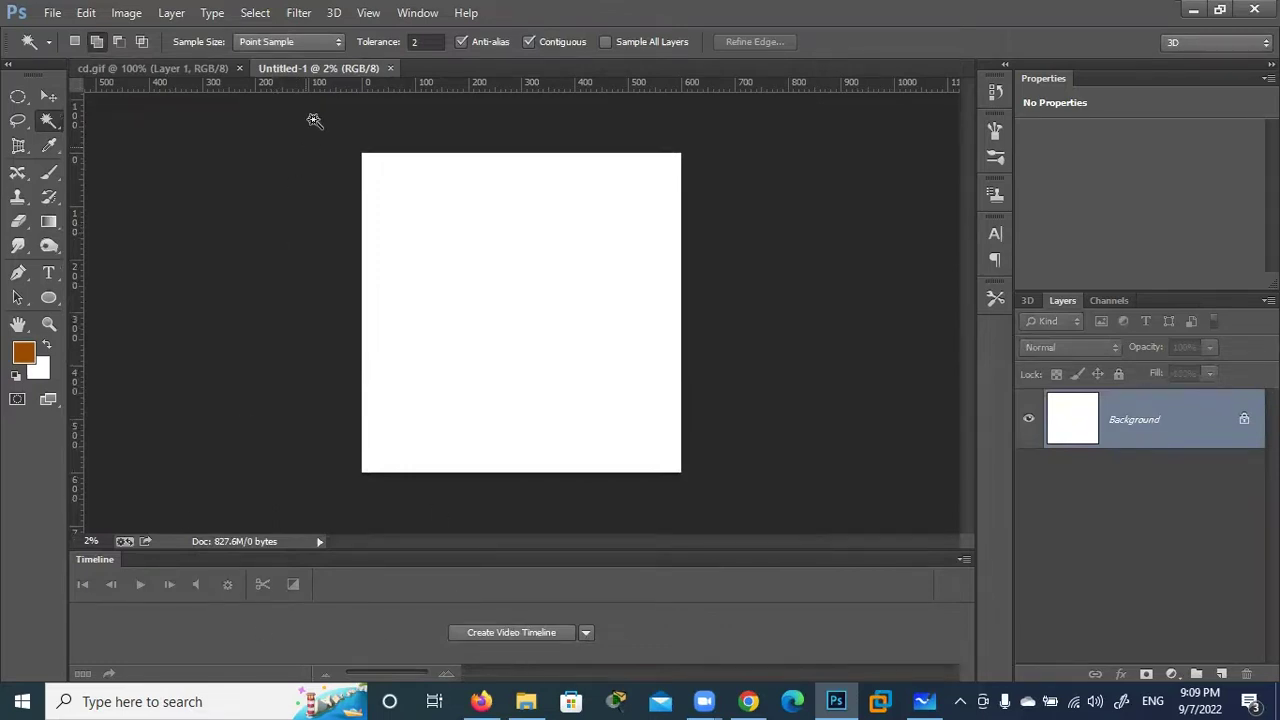
left_click(166, 68)
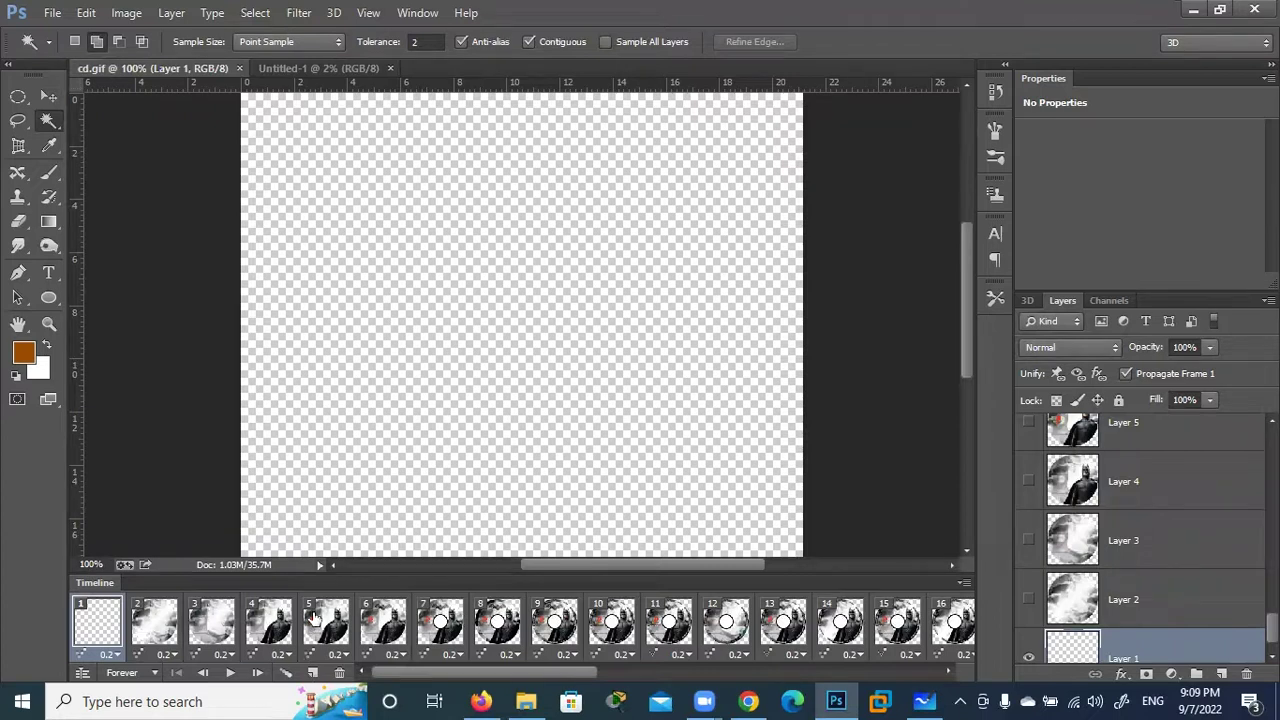
Step: Convert cd.gif's frame animation to a video timeline, then back to frame animation
left_click(459, 566)
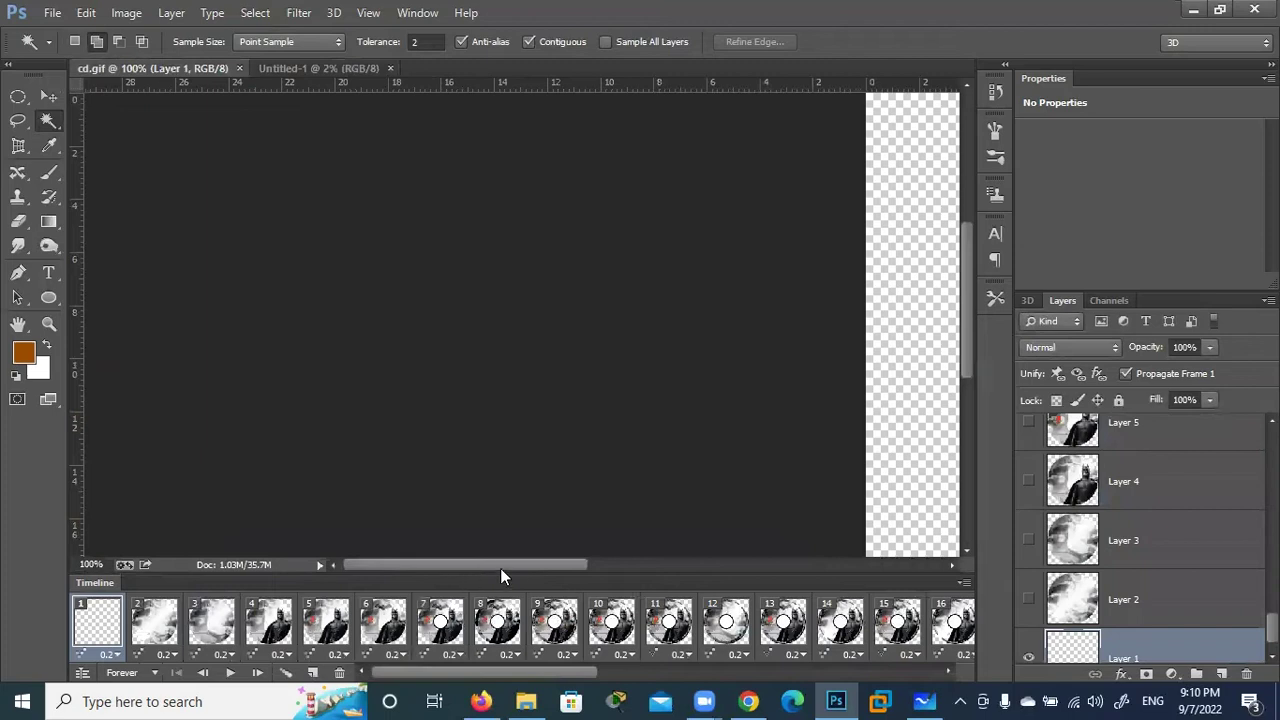
left_click_drag(501, 566, 716, 566)
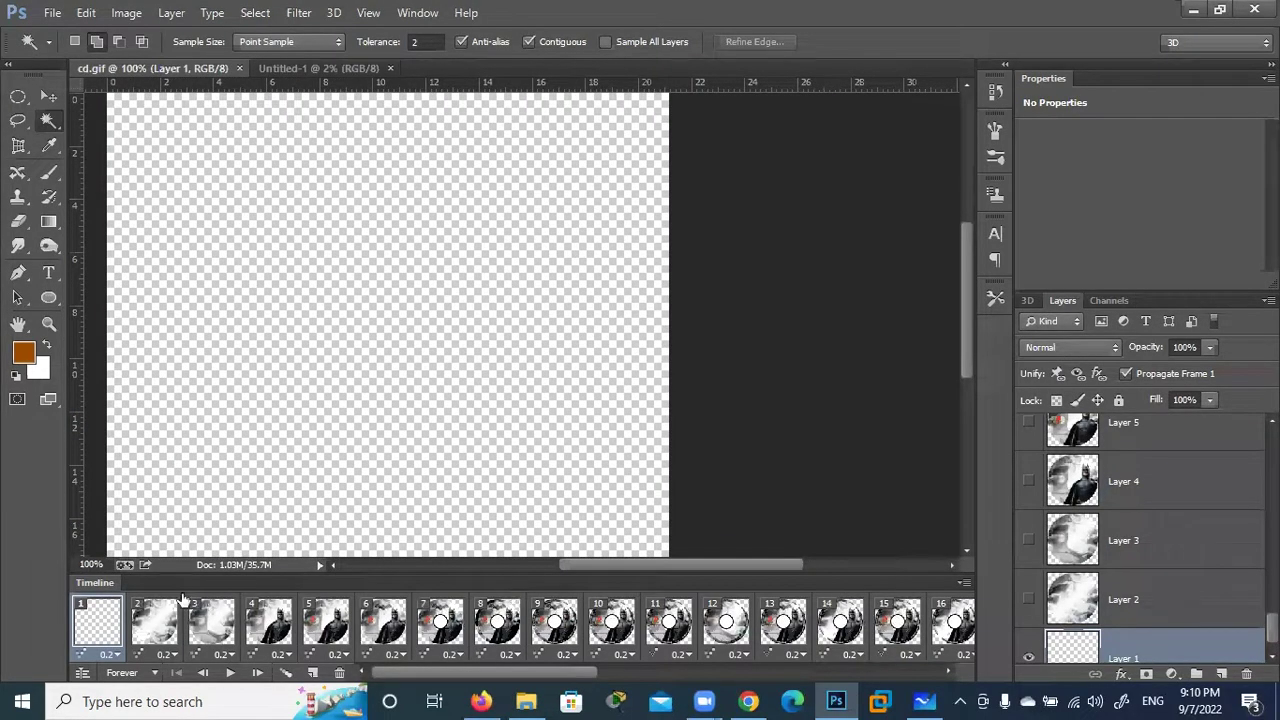
left_click(82, 675)
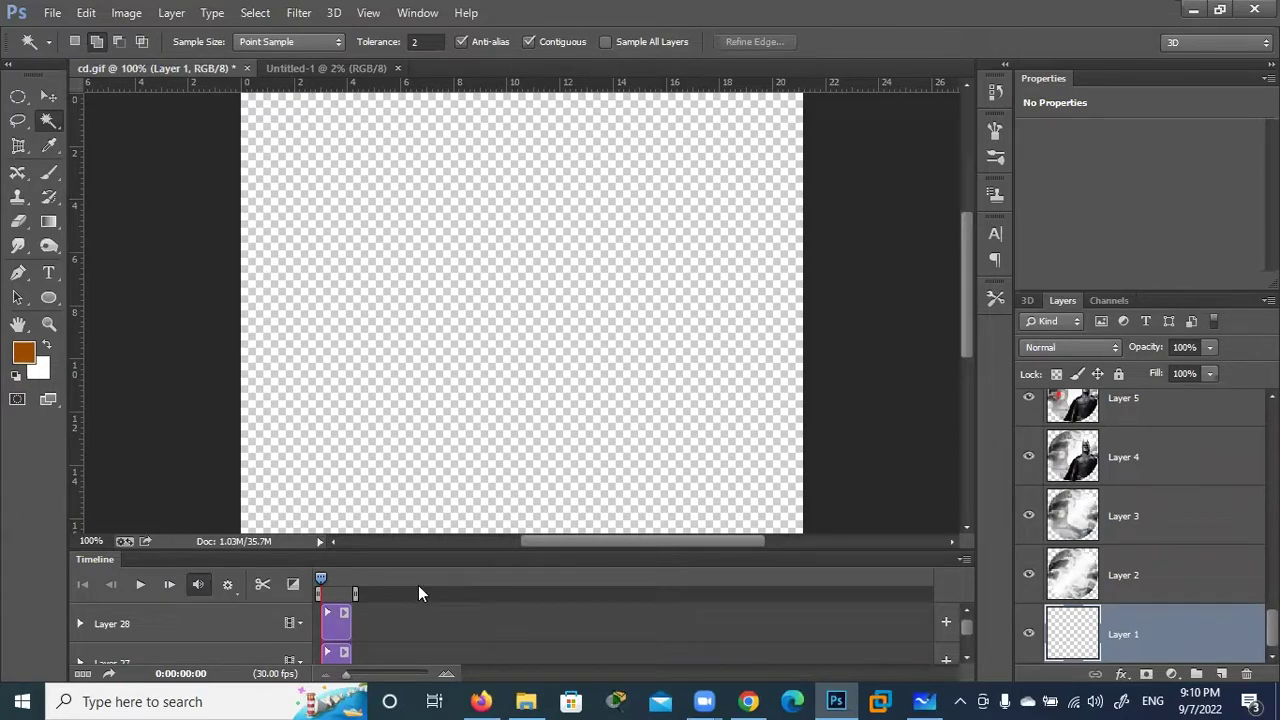
left_click(83, 673)
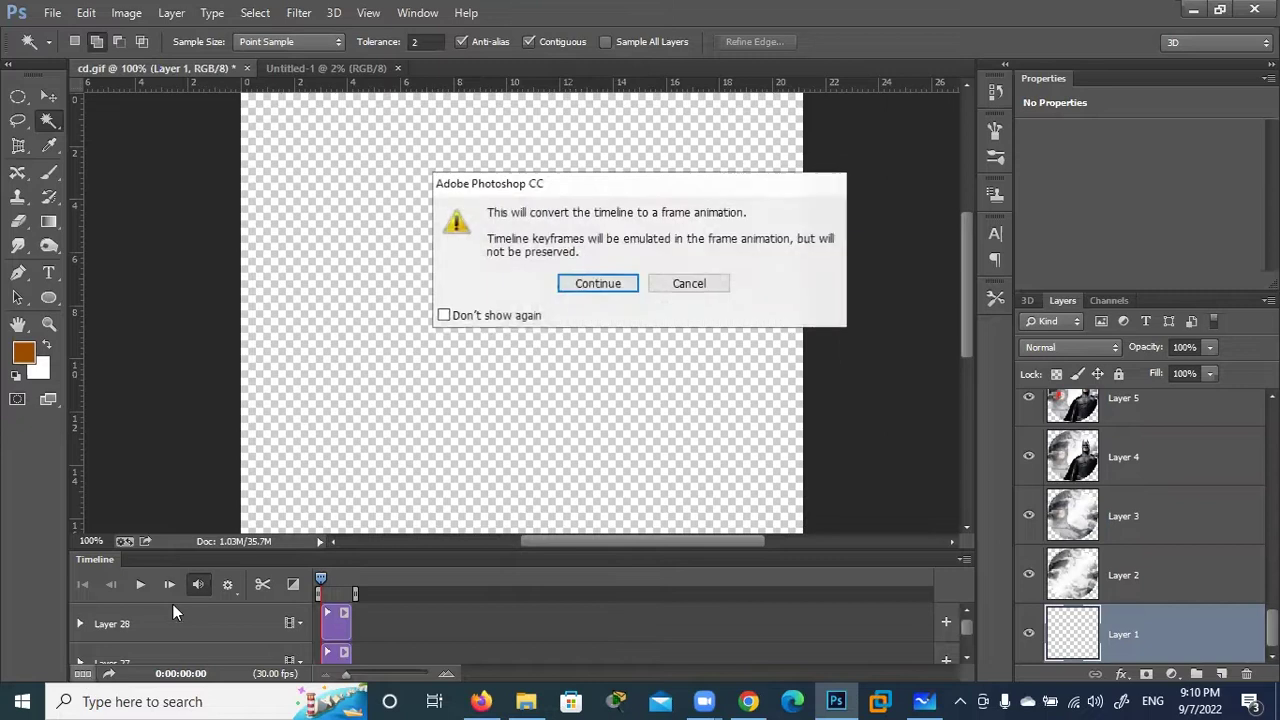
left_click(596, 283)
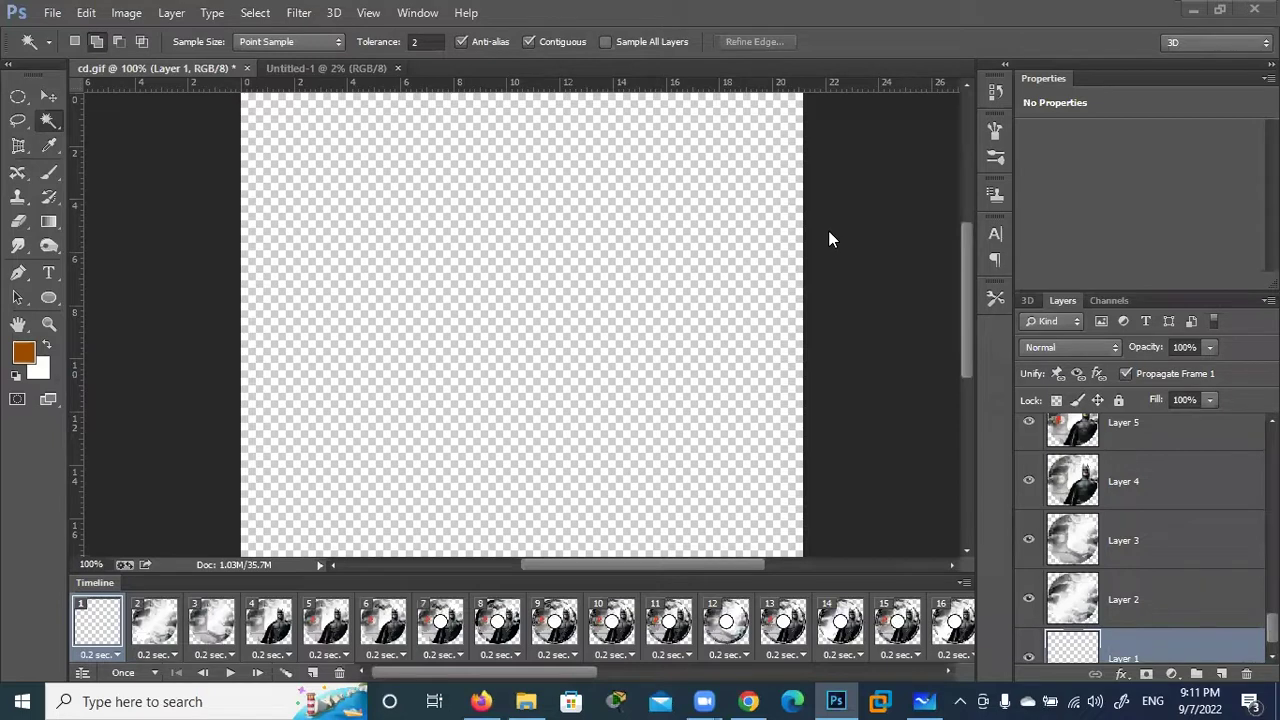
left_click(52, 12)
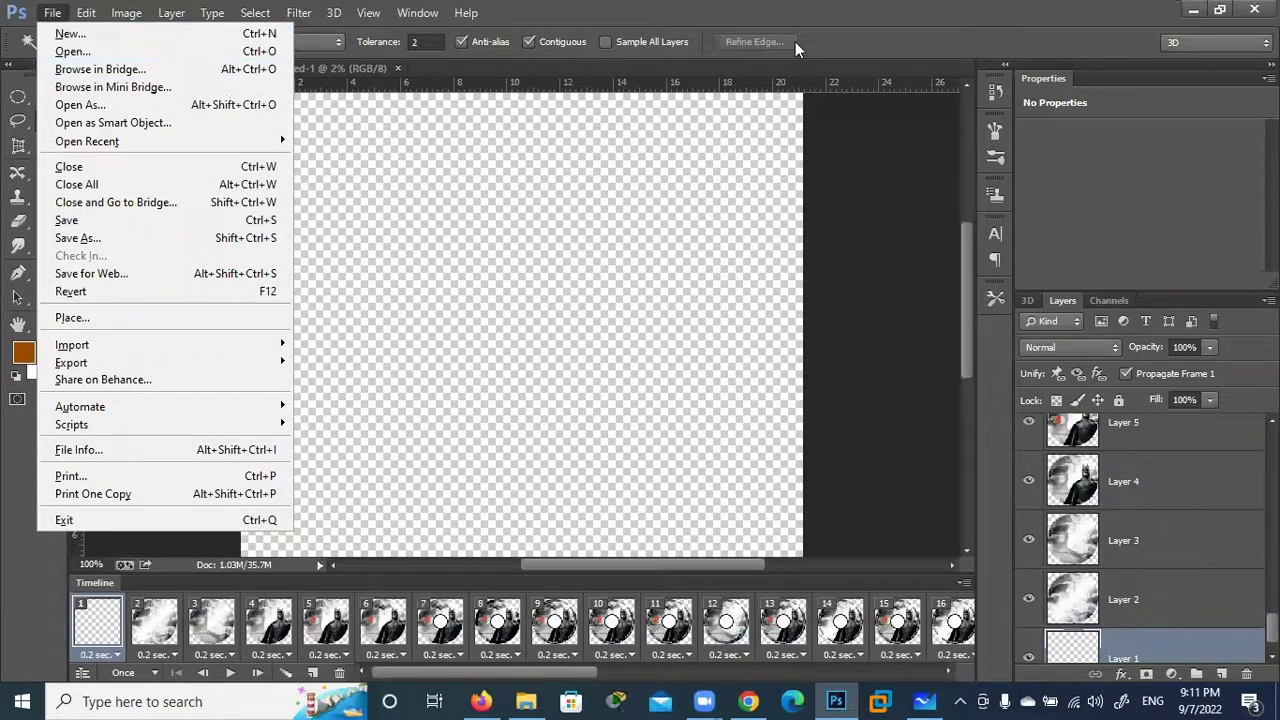
left_click(472, 398)
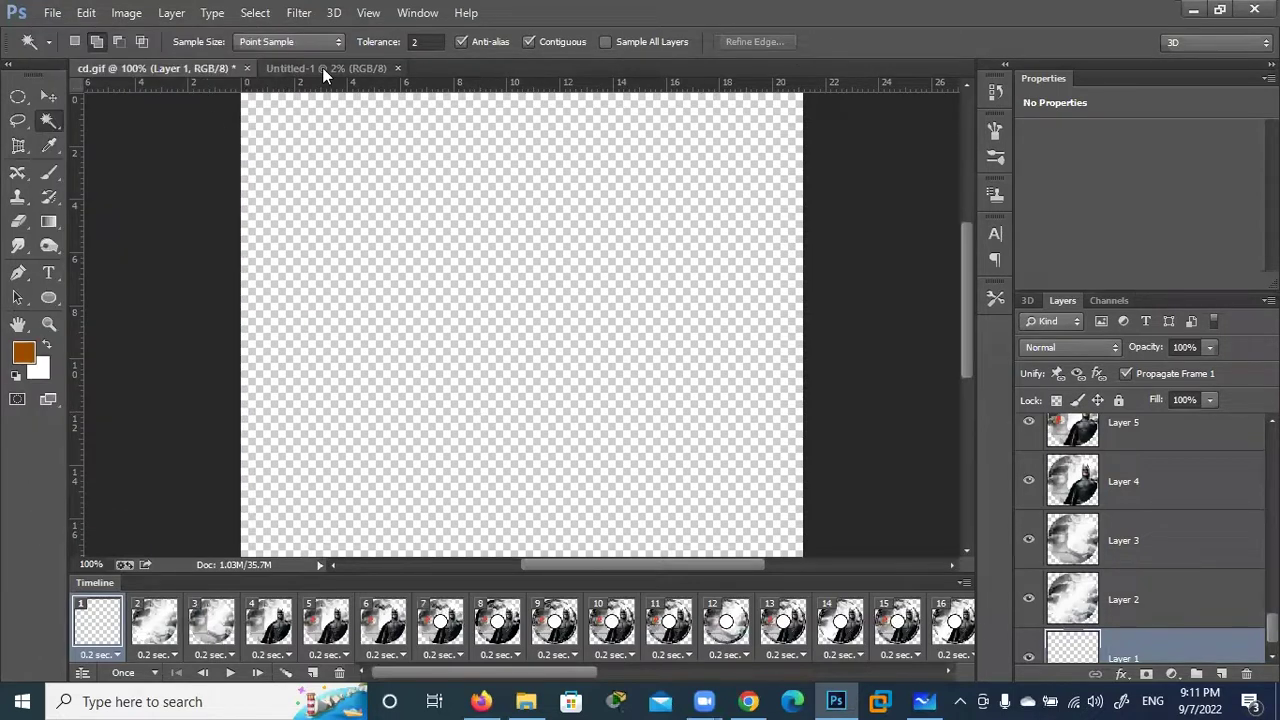
Step: On a new layer in Untitled-1, draw an elliptical circle selection near the top-left
left_click(322, 67)
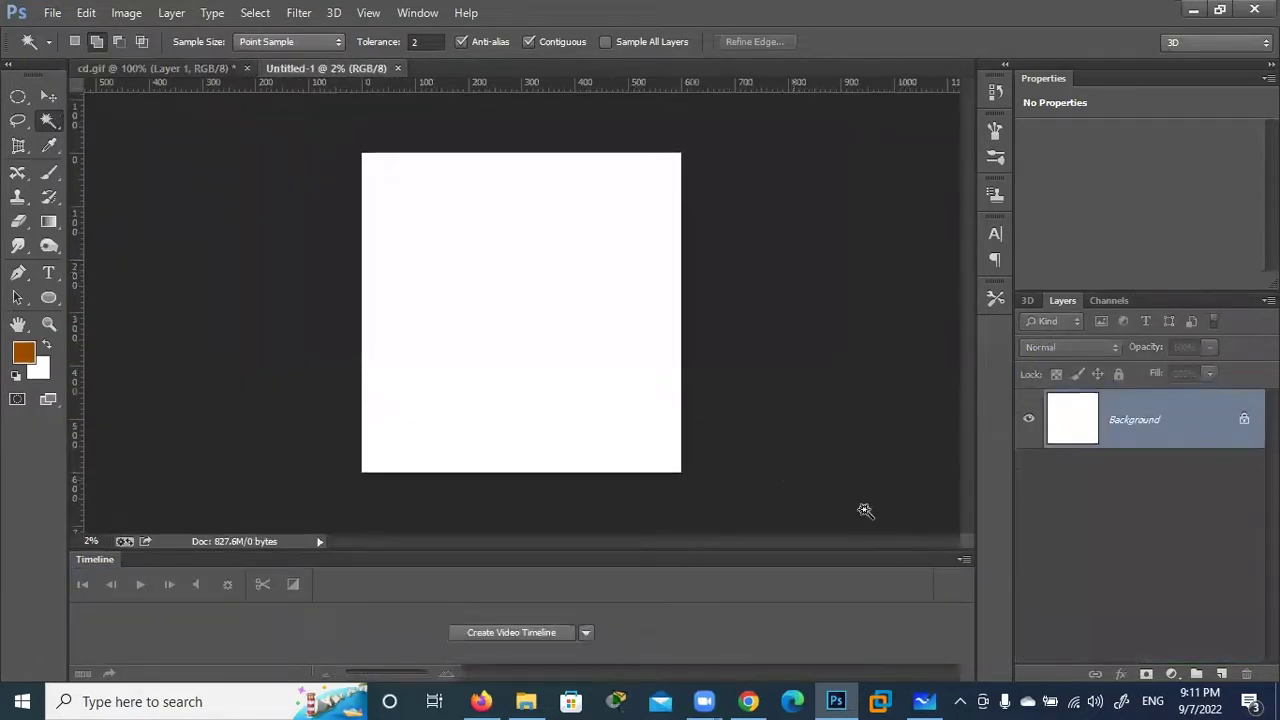
left_click(1222, 674)
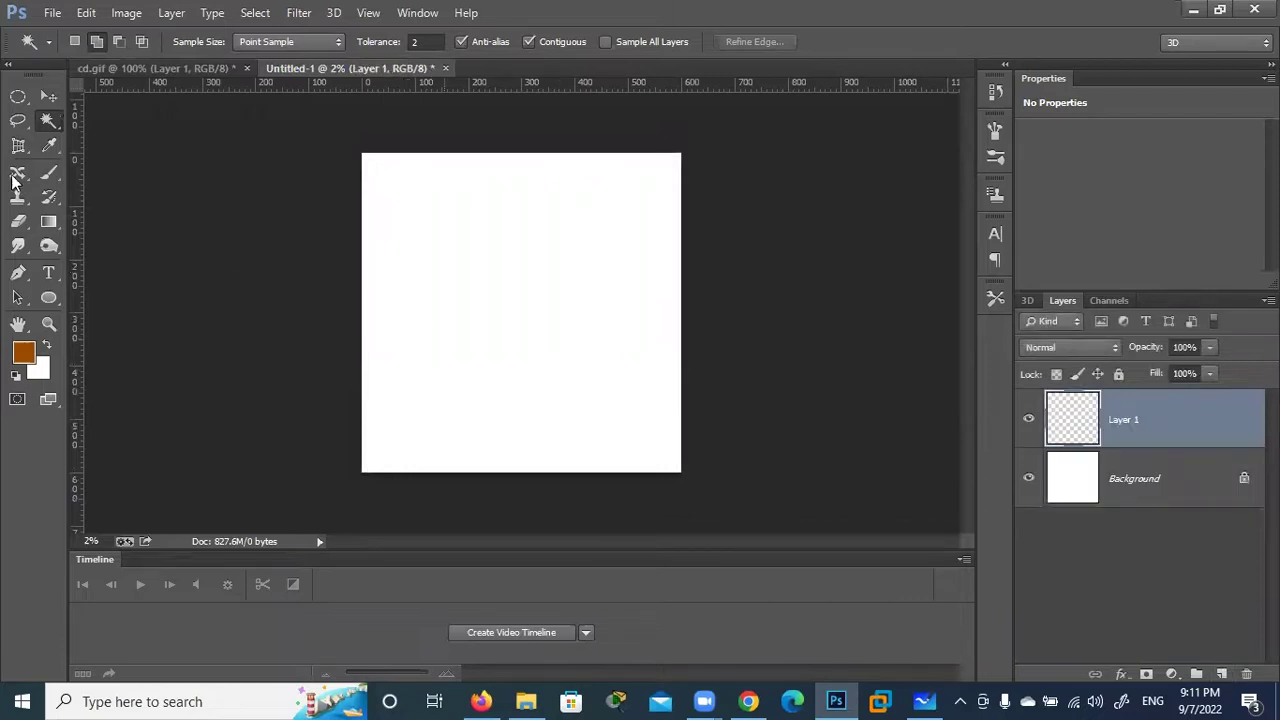
right_click(18, 97)
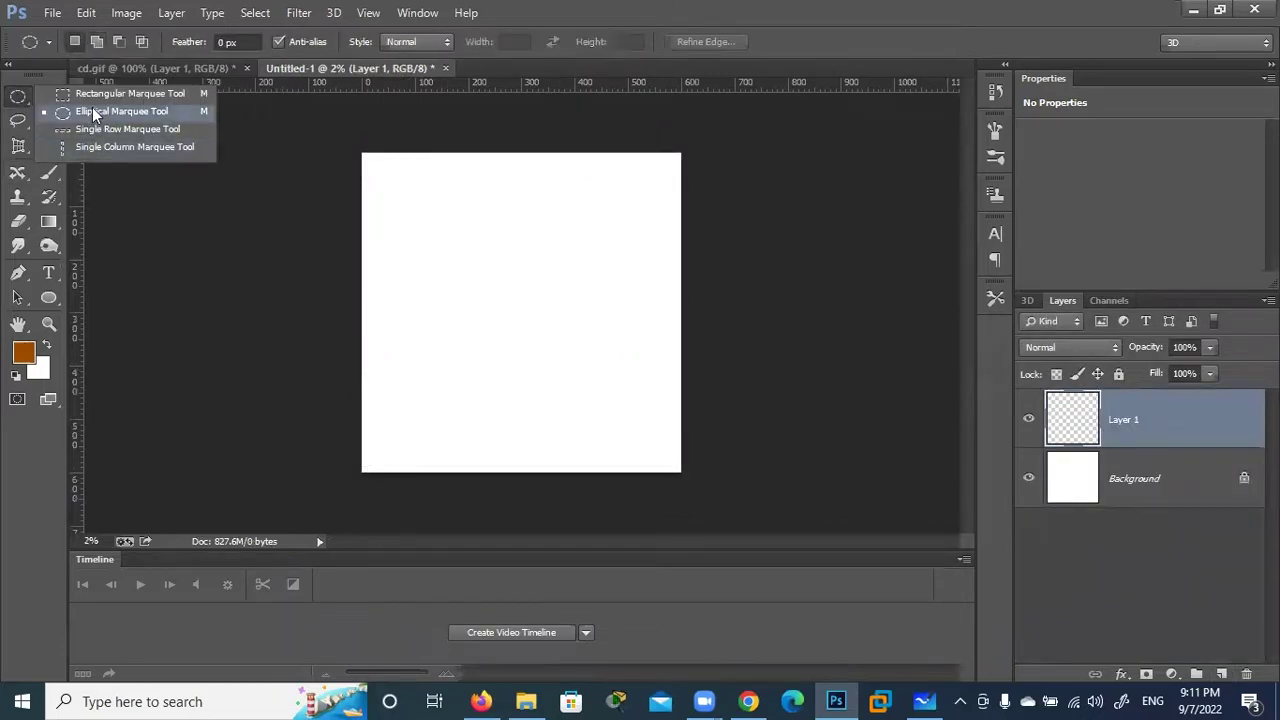
left_click(110, 117)
left_click_drag(411, 200, 472, 259)
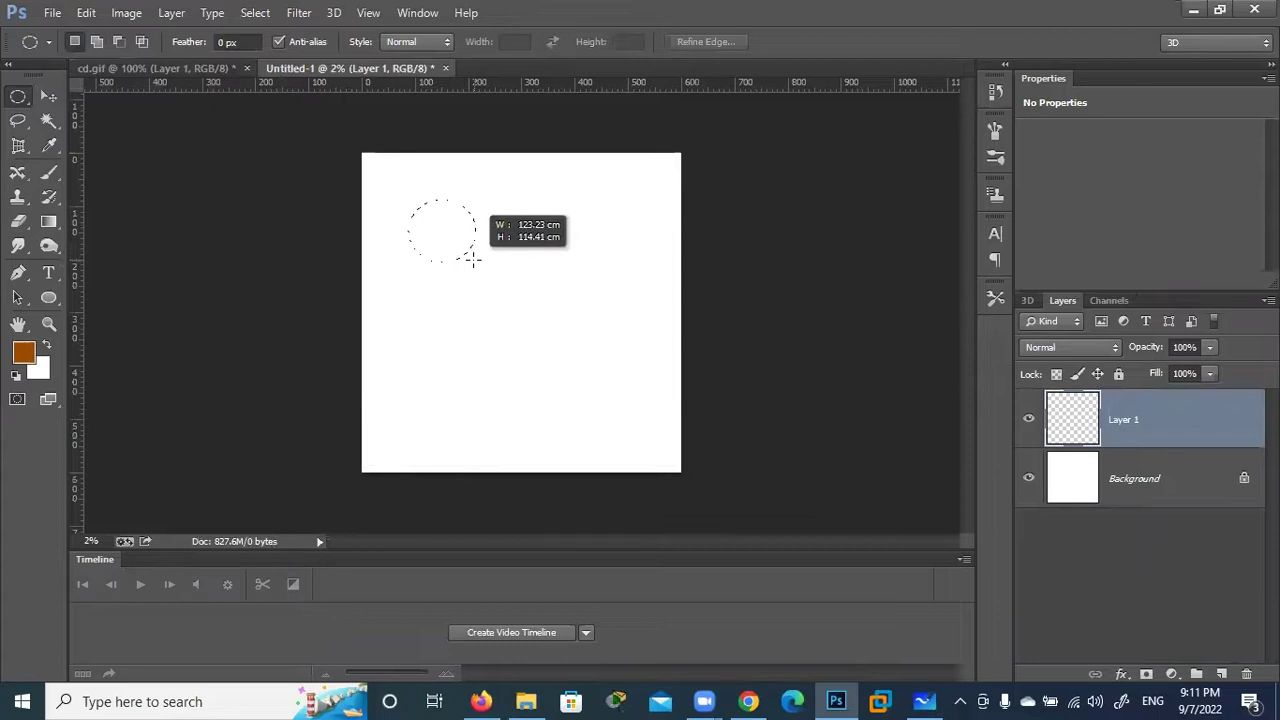
left_click_drag(472, 259, 498, 297)
Step: Fill the circle with brown, deselect it, and add an empty Layer 2
key("alt+BackSpace")
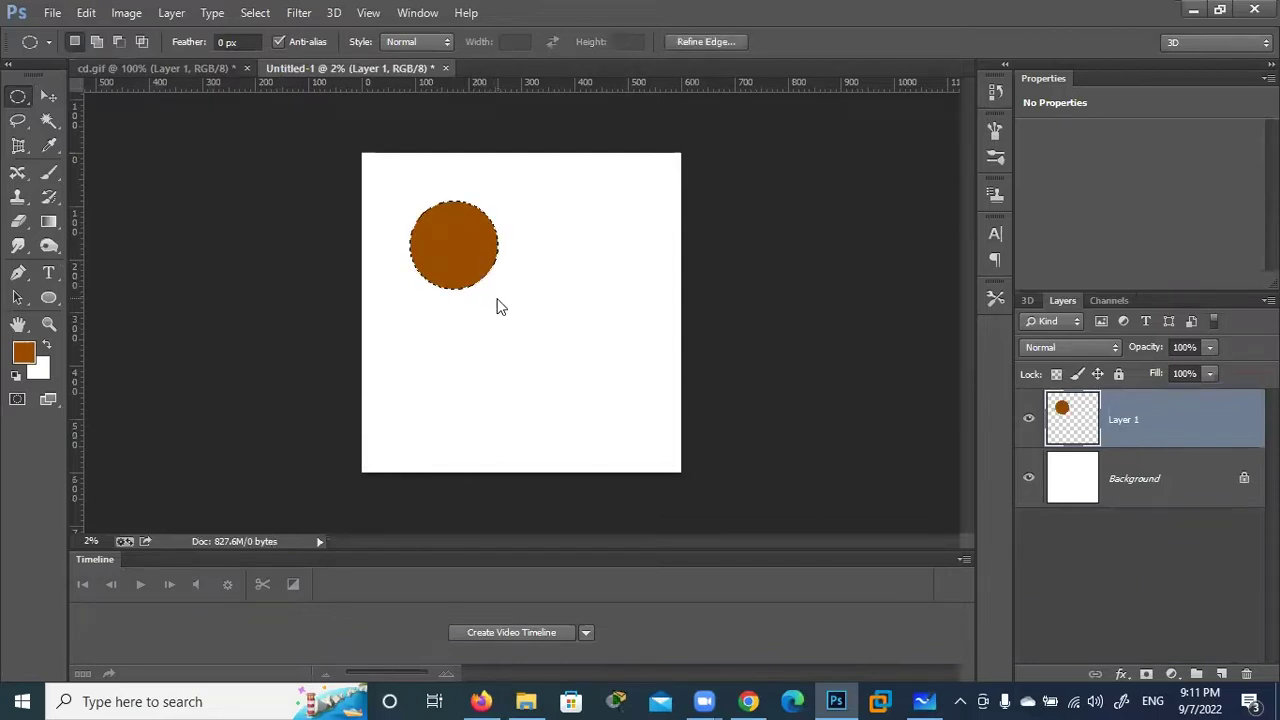
key("ctrl+d")
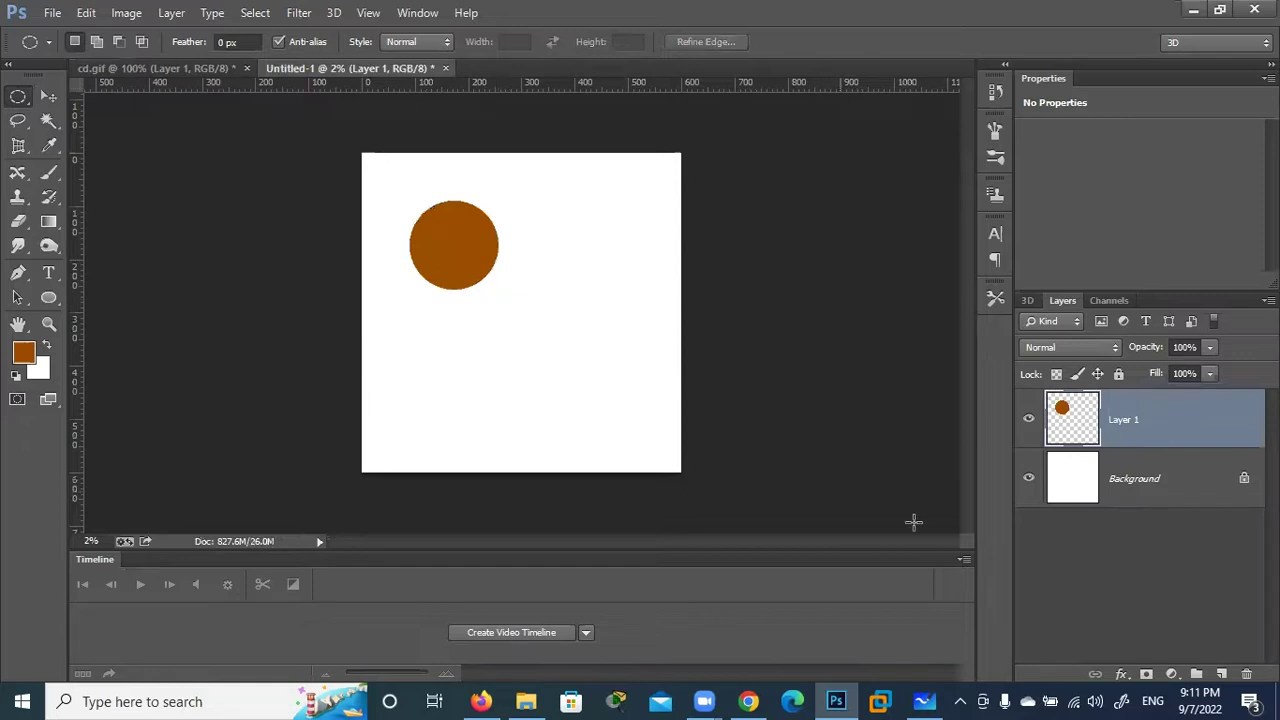
left_click(1221, 674)
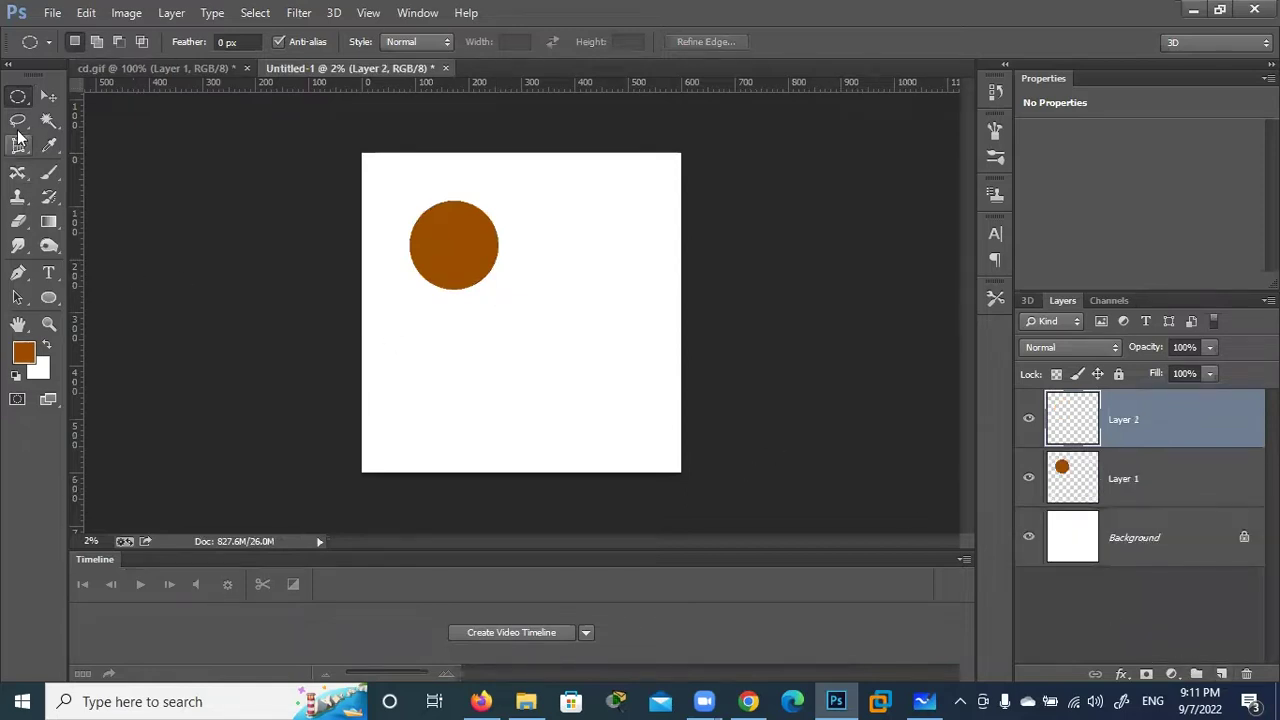
Step: Outline a triangle right of the circle with the Polygonal Lasso
right_click(18, 120)
left_click(100, 137)
left_click(520, 335)
left_click(579, 232)
left_click(640, 333)
left_click(522, 342)
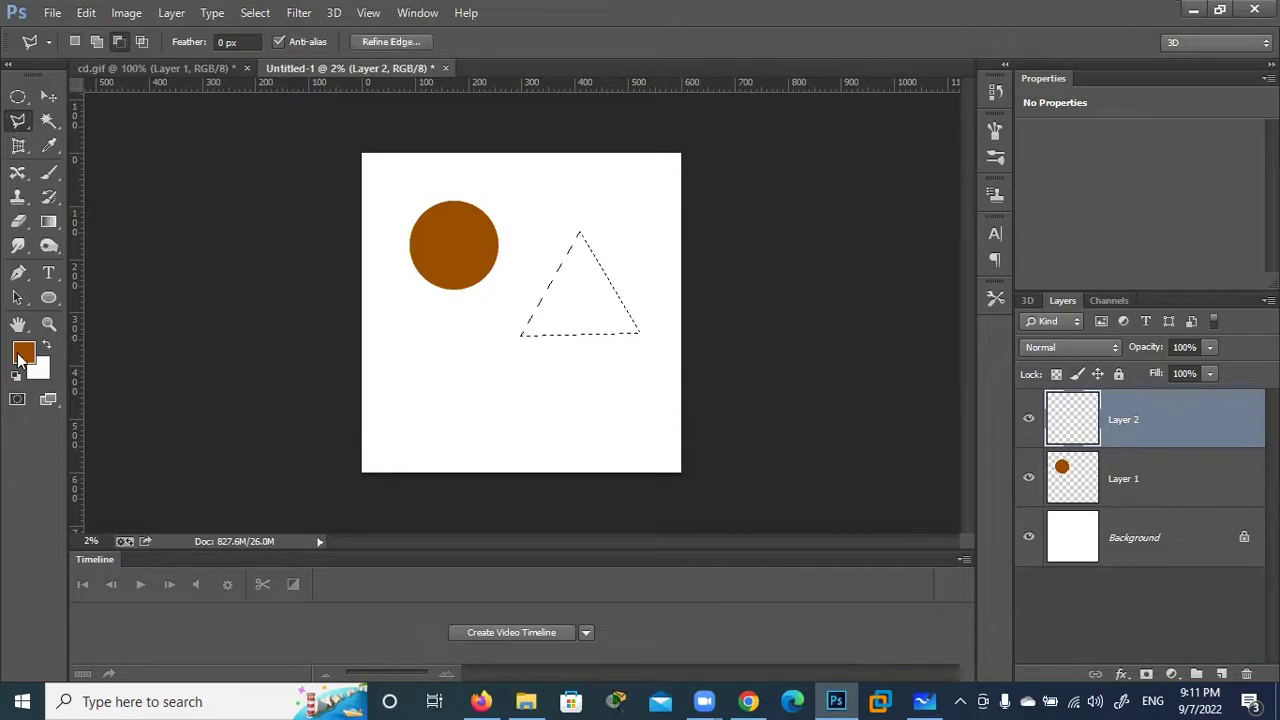
Step: Fill the triangle with pure blue, deselect, and add an empty Layer 3
left_click(23, 352)
left_click(847, 484)
left_click_drag(809, 449, 891, 363)
left_click(980, 395)
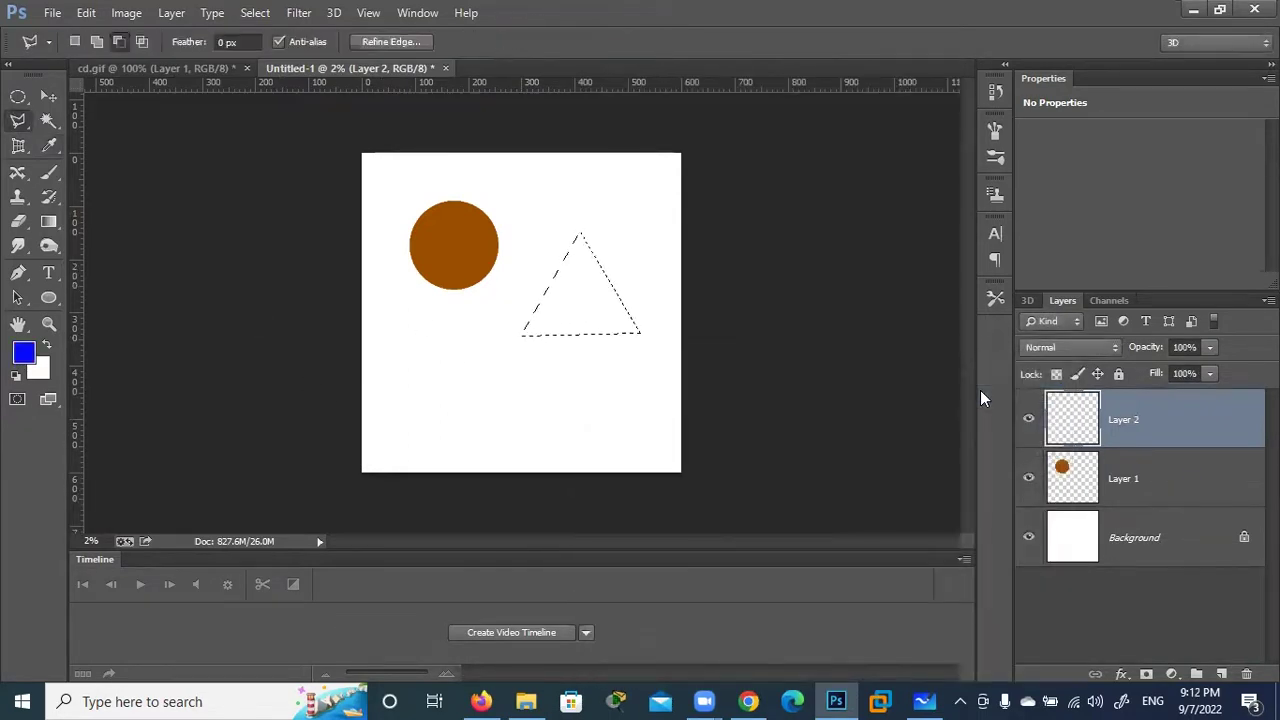
key("alt+BackSpace")
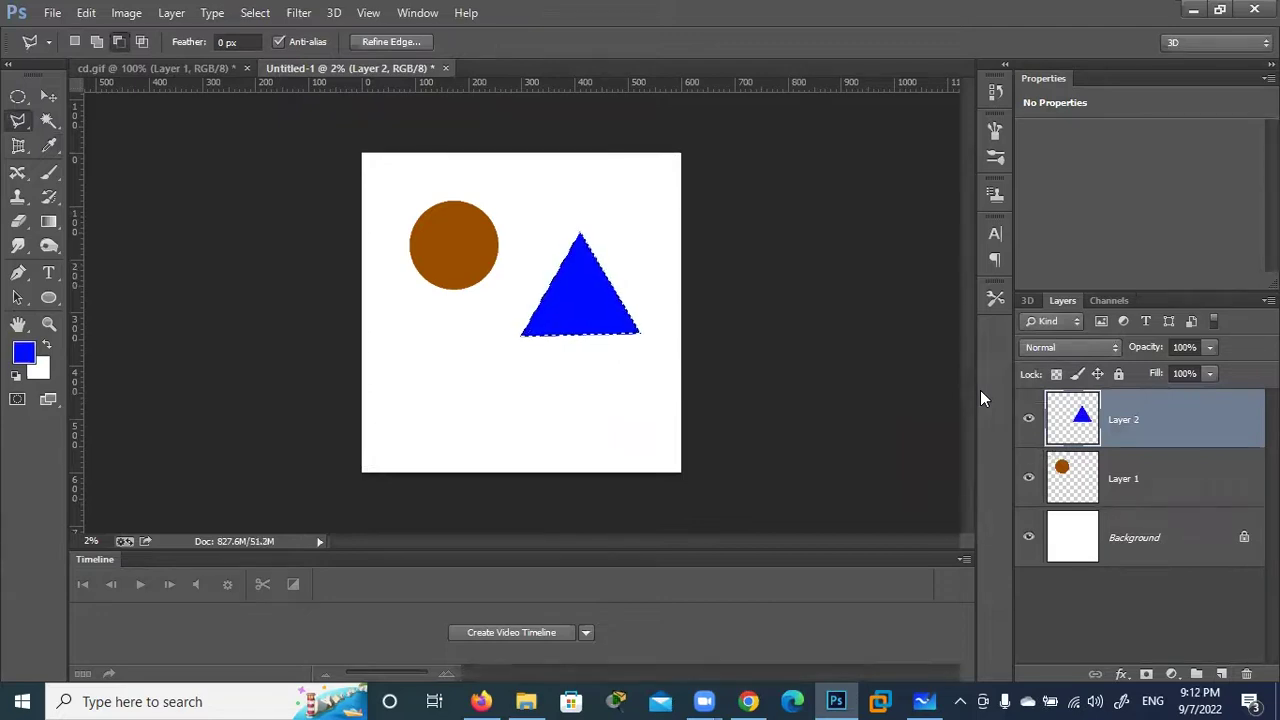
key("ctrl+d")
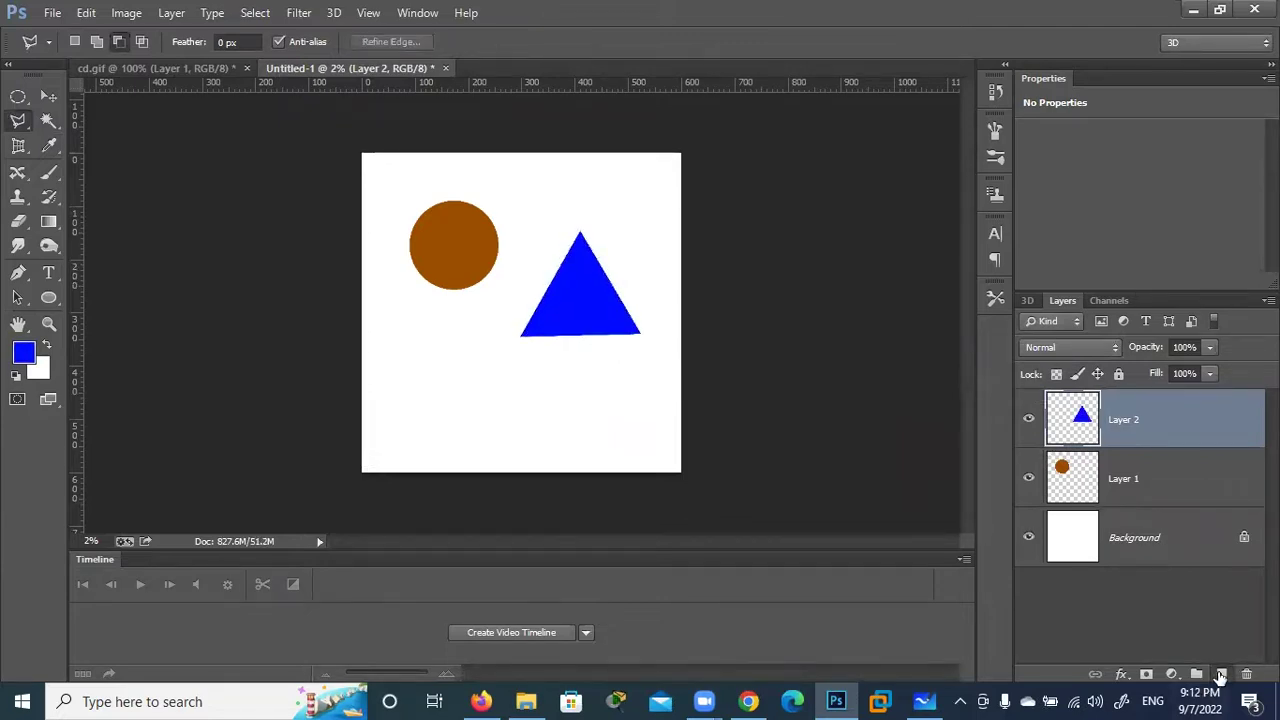
left_click(1221, 674)
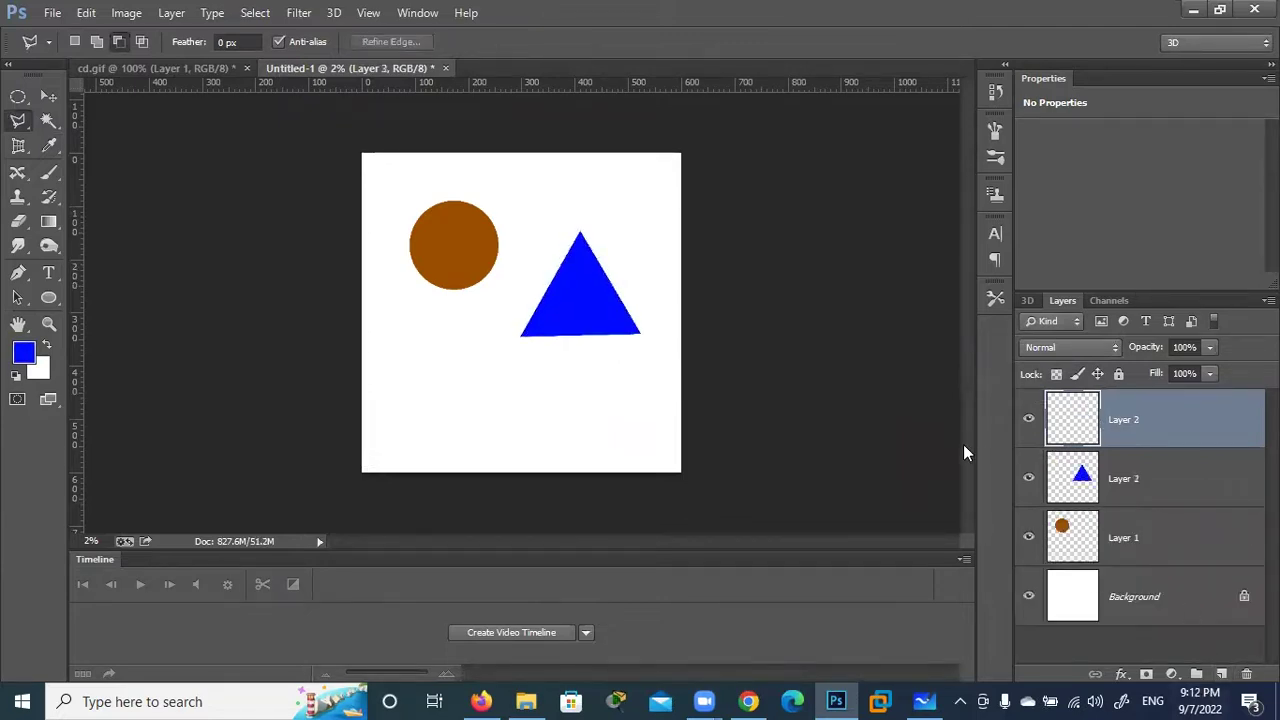
Step: Switch to the Rectangular Marquee and set its Feather to 0 px
left_click(18, 100)
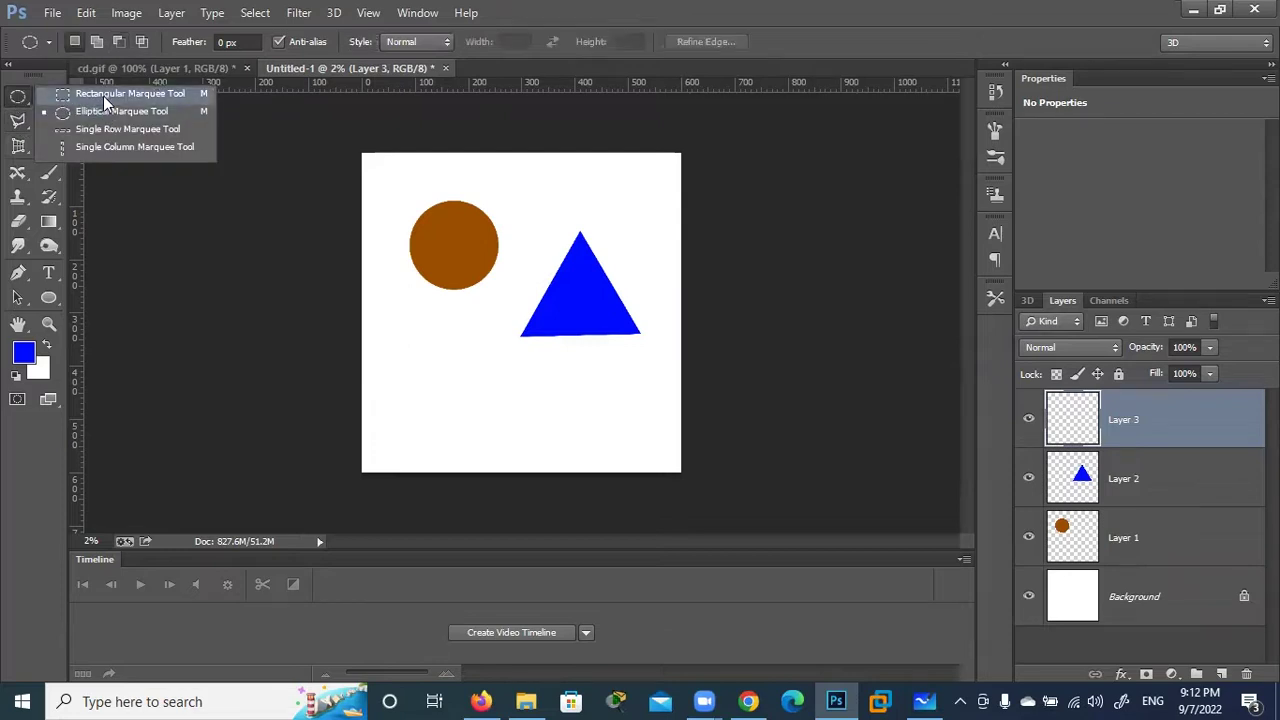
left_click(104, 95)
mouse_move(584, 367)
left_mouse_down()
mouse_move(420, 432)
mouse_move(490, 448)
mouse_move(457, 461)
left_mouse_up()
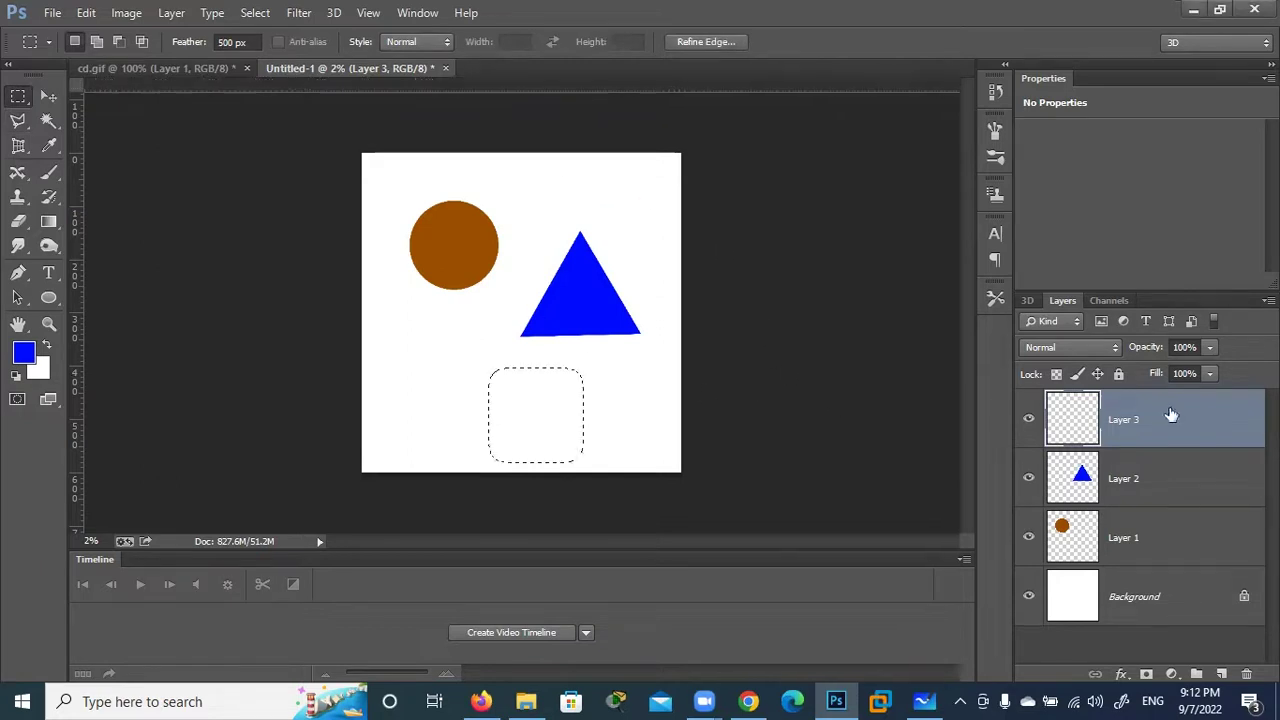
left_click(714, 480)
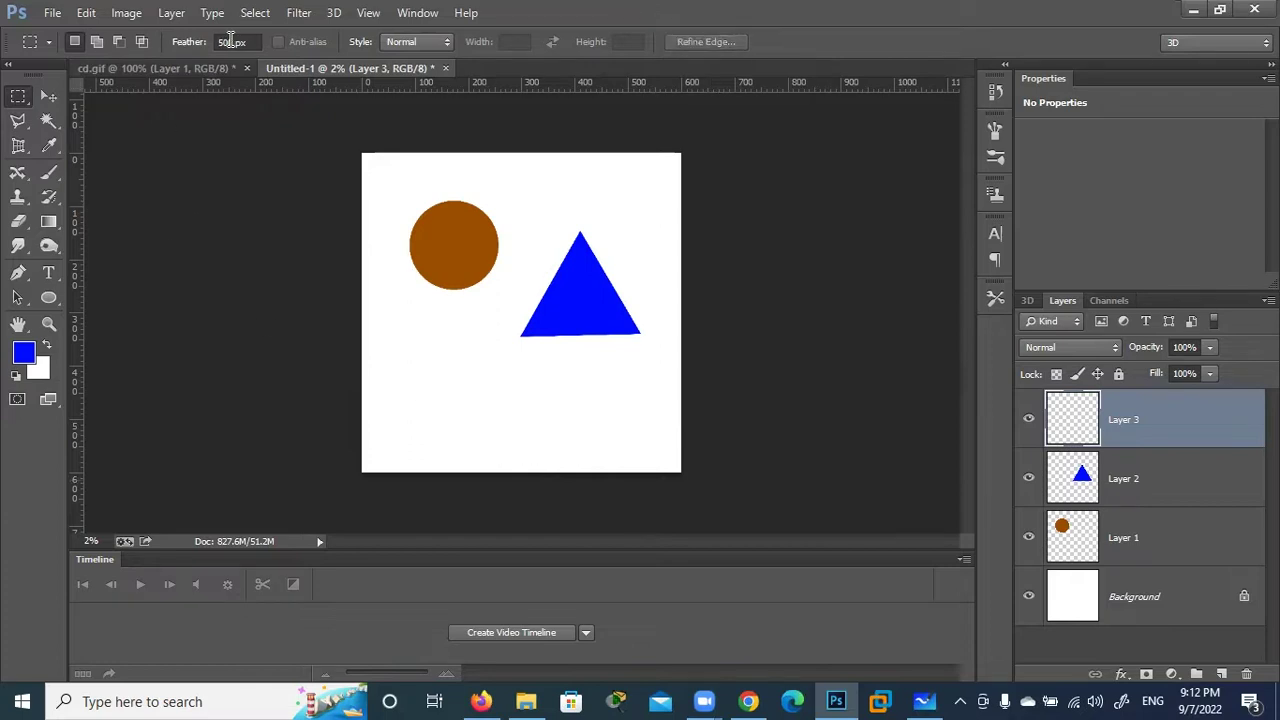
left_click(187, 42)
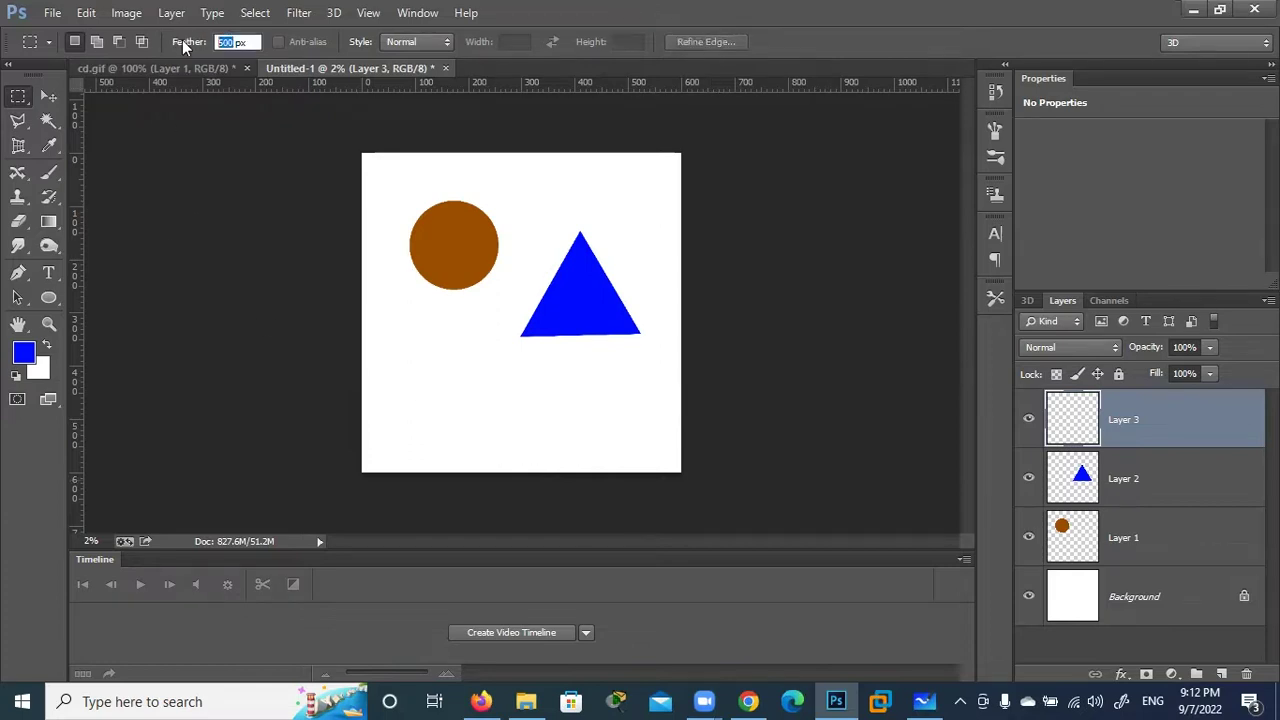
type("0")
key("Return")
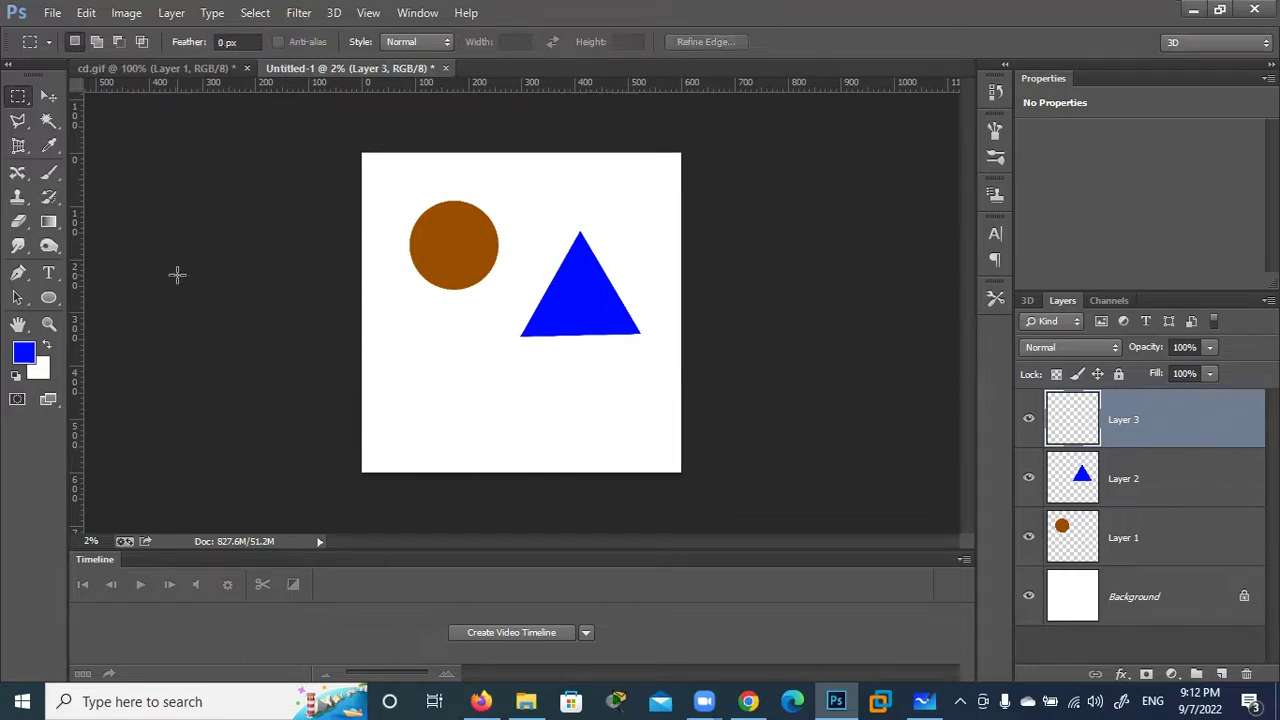
Step: Select a square below the triangle, fill it with green 00ff3c, and deselect
left_click_drag(576, 357, 478, 457)
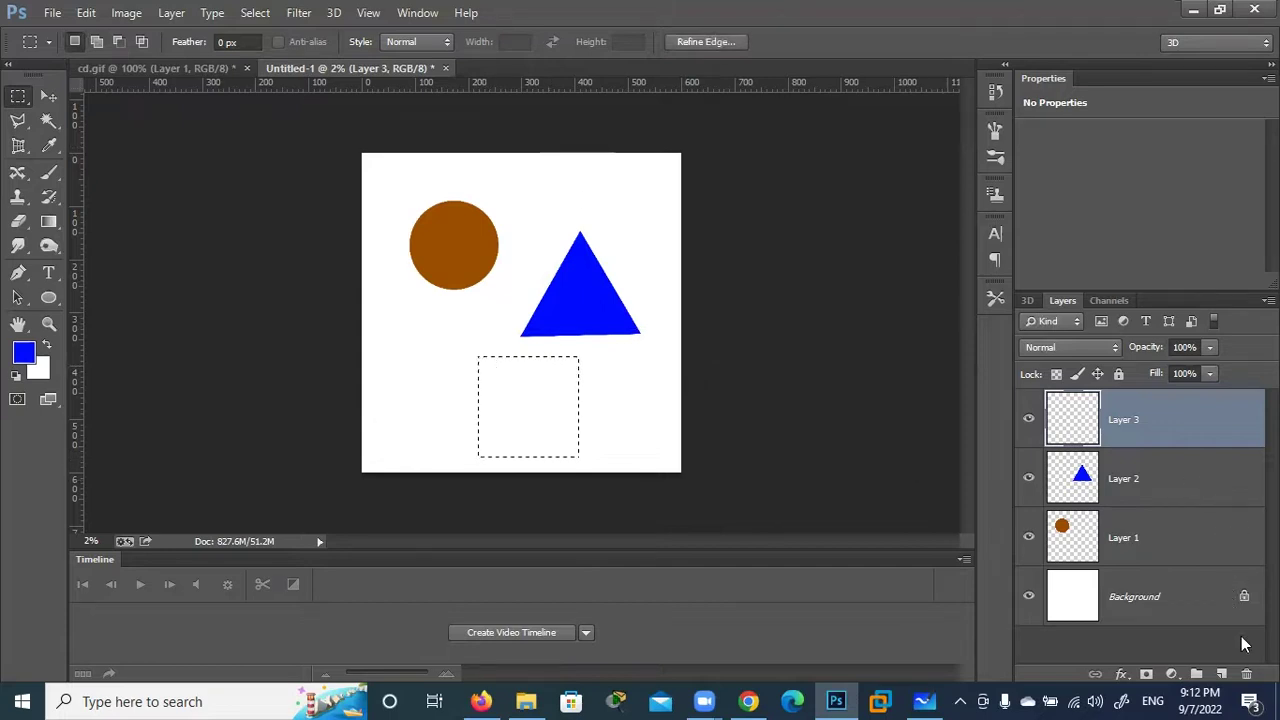
left_click(22, 352)
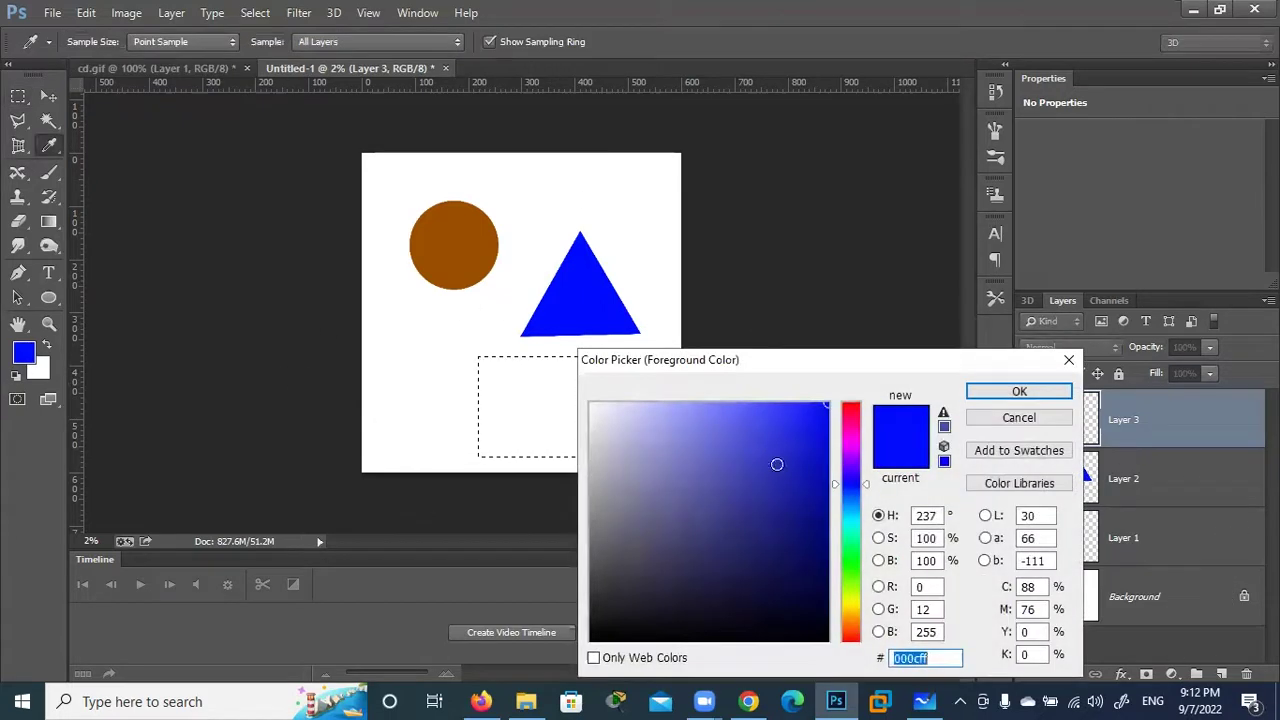
left_click(850, 552)
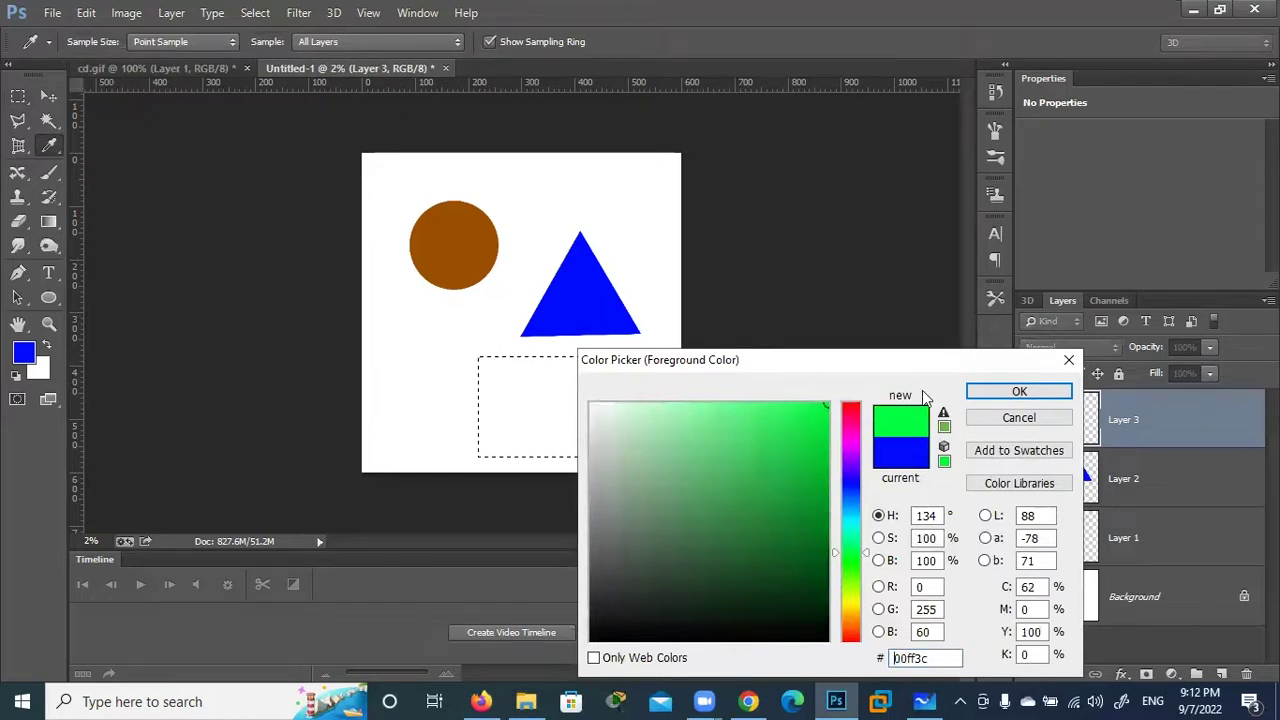
left_click(984, 391)
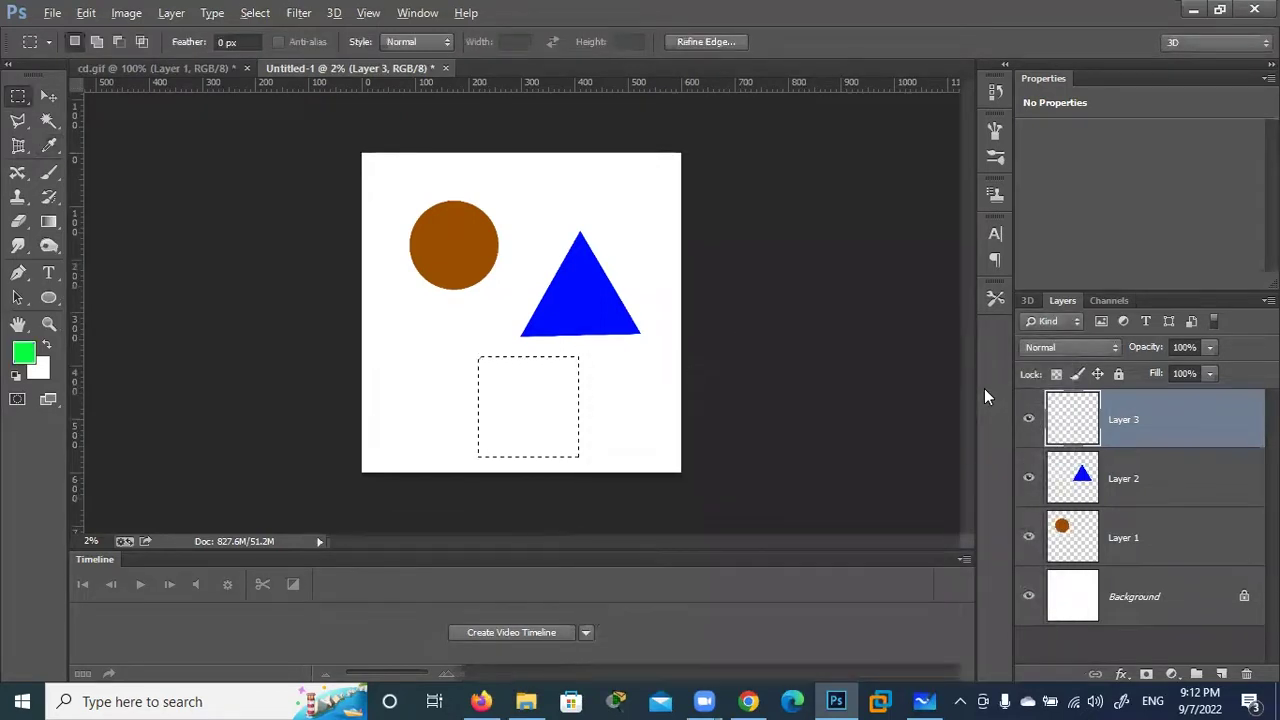
key("alt+BackSpace")
key("ctrl+d")
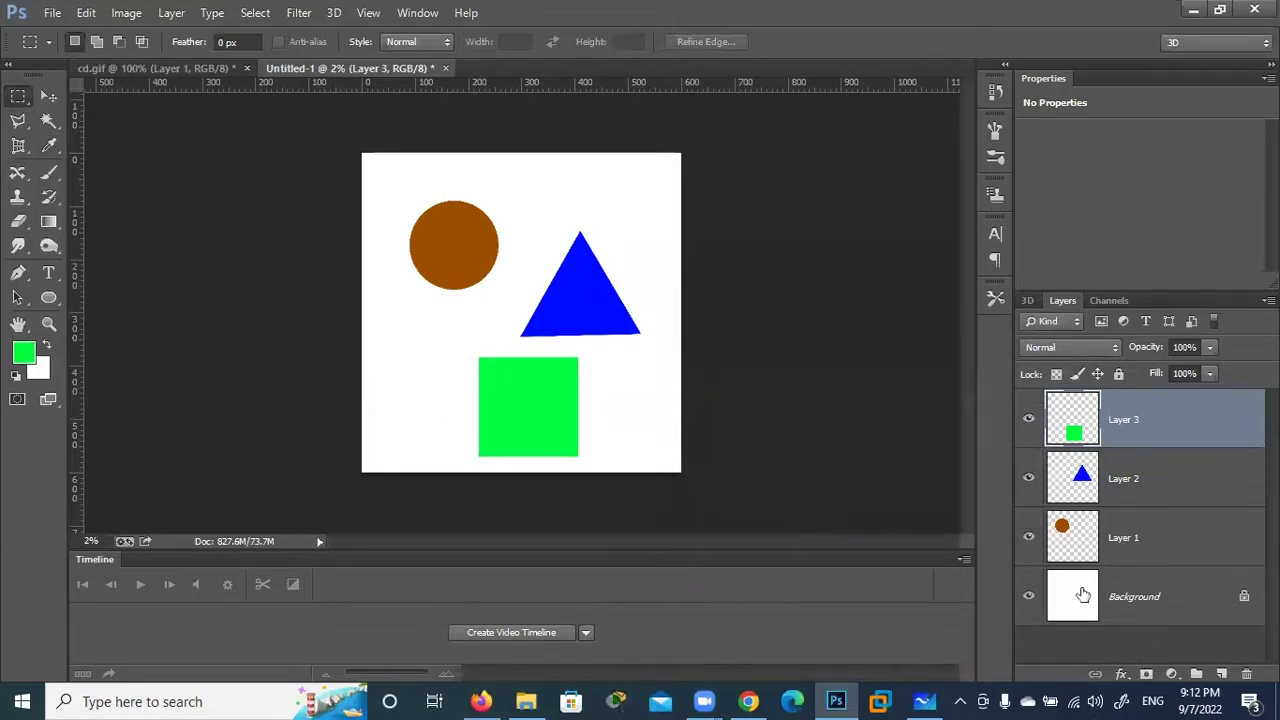
Step: Convert the locked Background layer into an ordinary Layer 0
double_click(1199, 606)
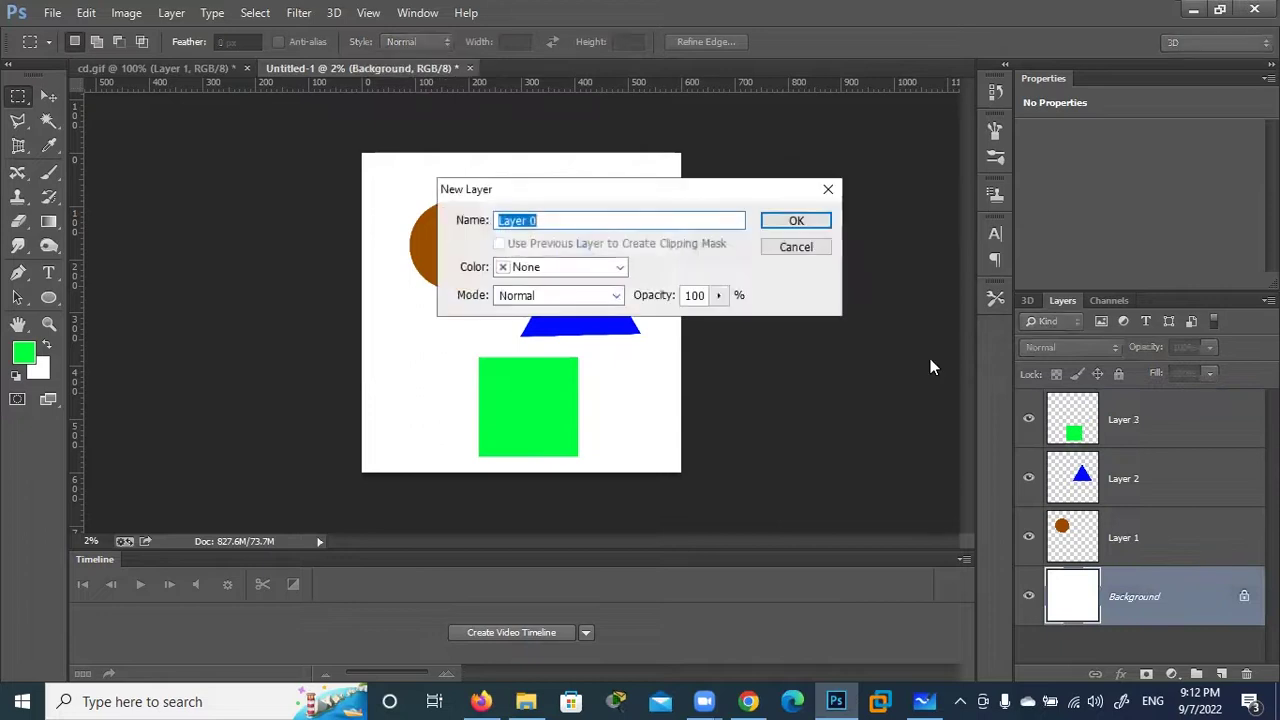
left_click(810, 222)
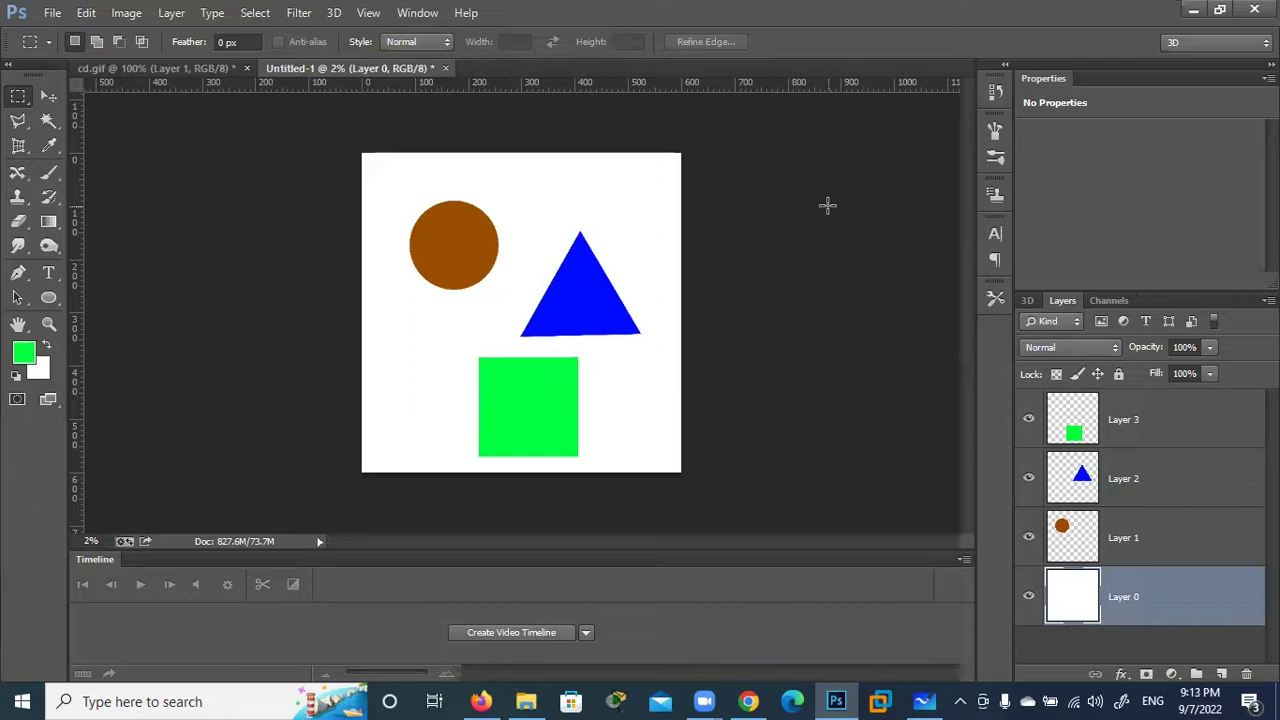
Step: Create a video timeline for Layers 0–3 and enlarge the Timeline panel to show every track
left_click(523, 634)
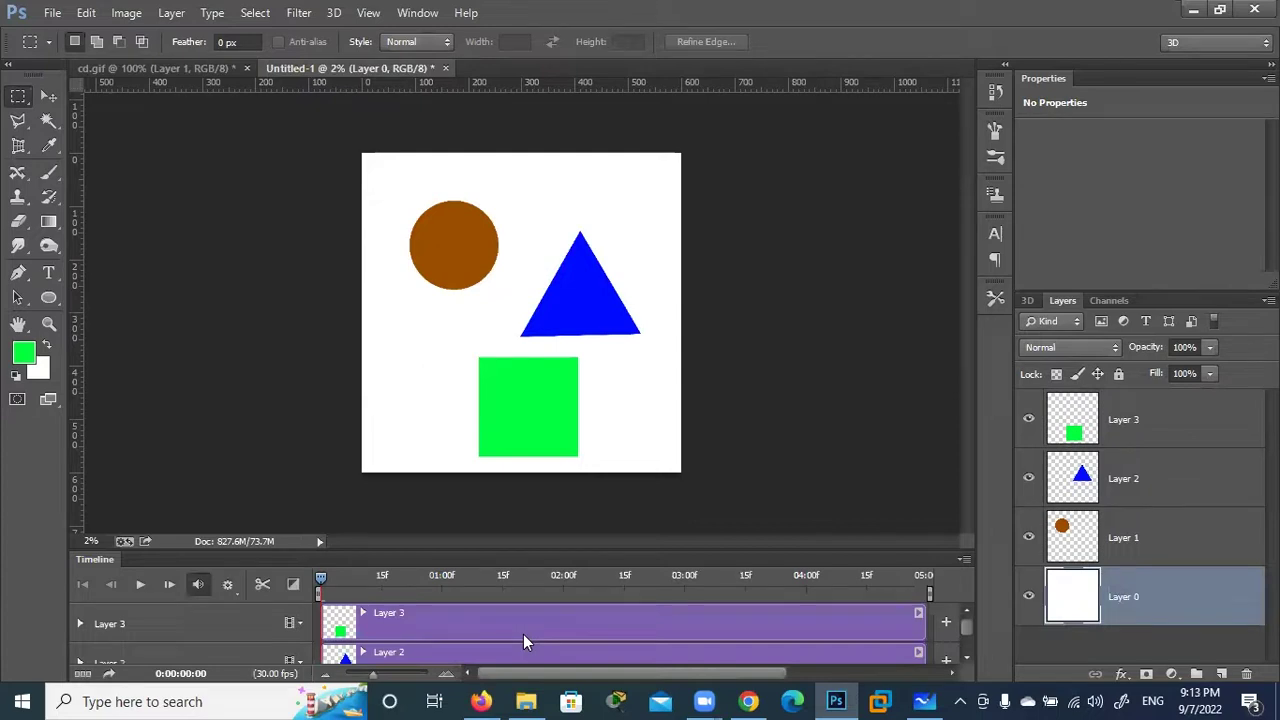
left_click_drag(450, 548, 449, 414)
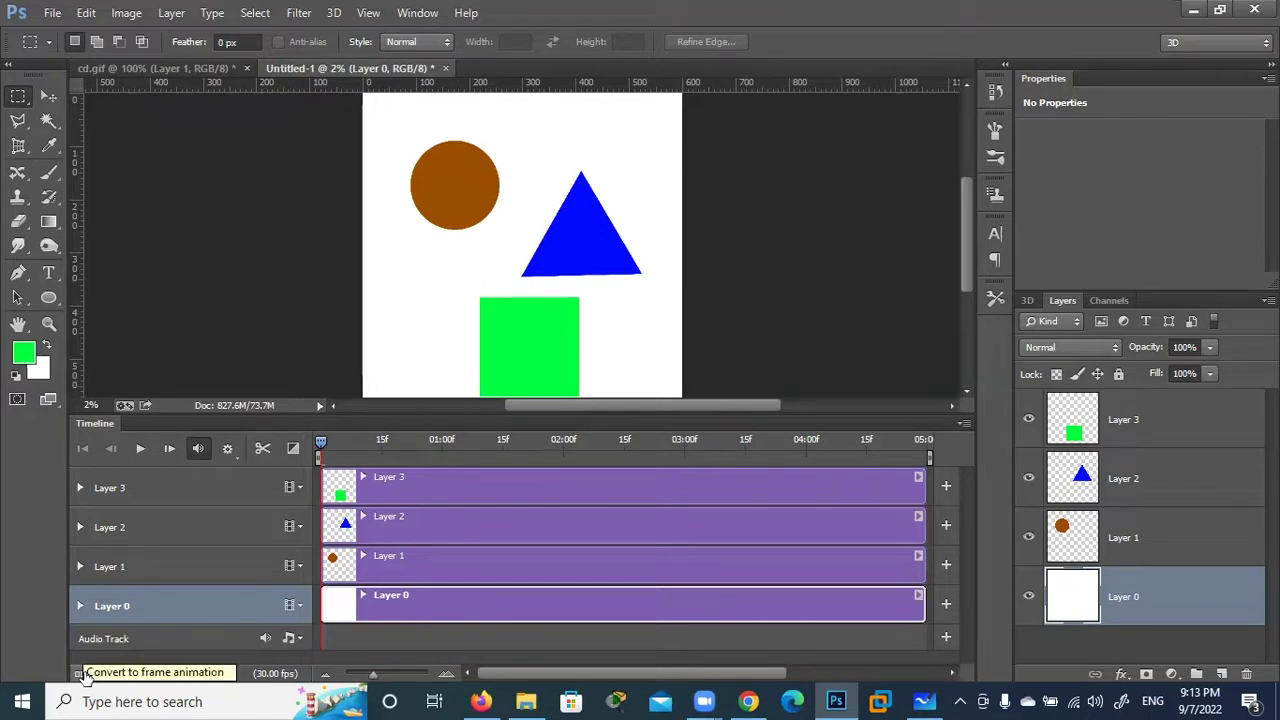
left_click(80, 673)
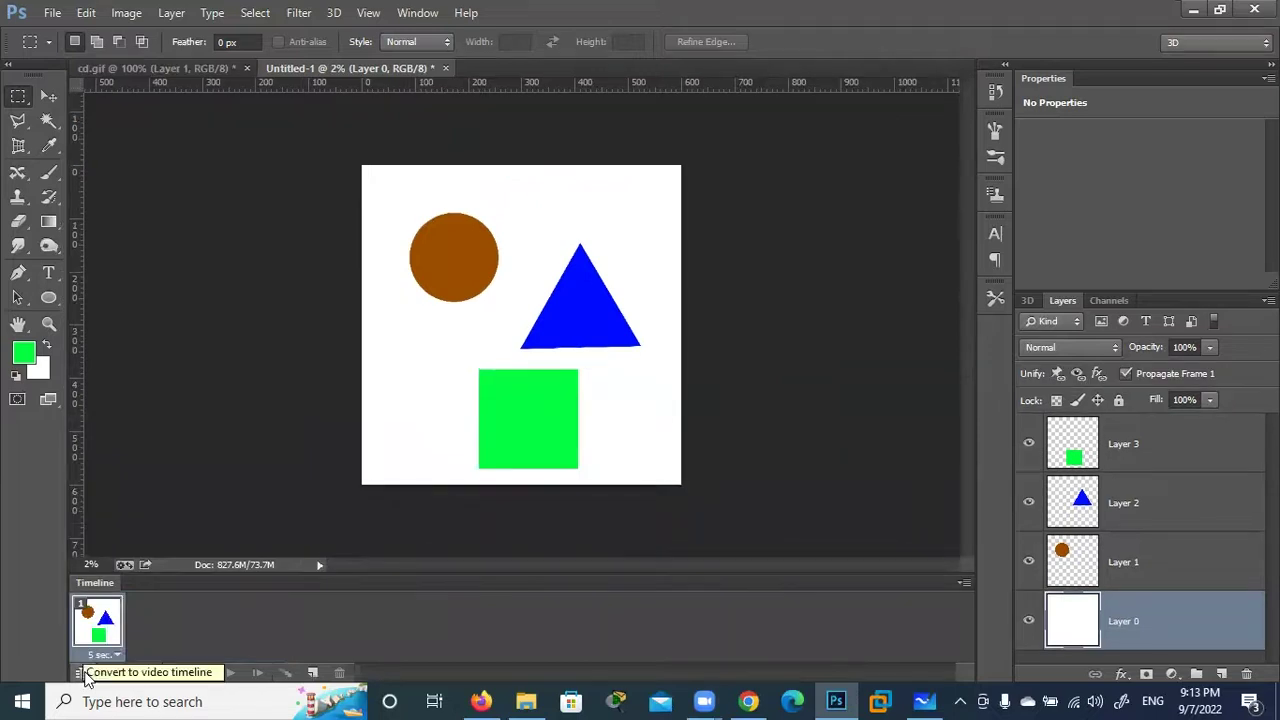
left_click(80, 673)
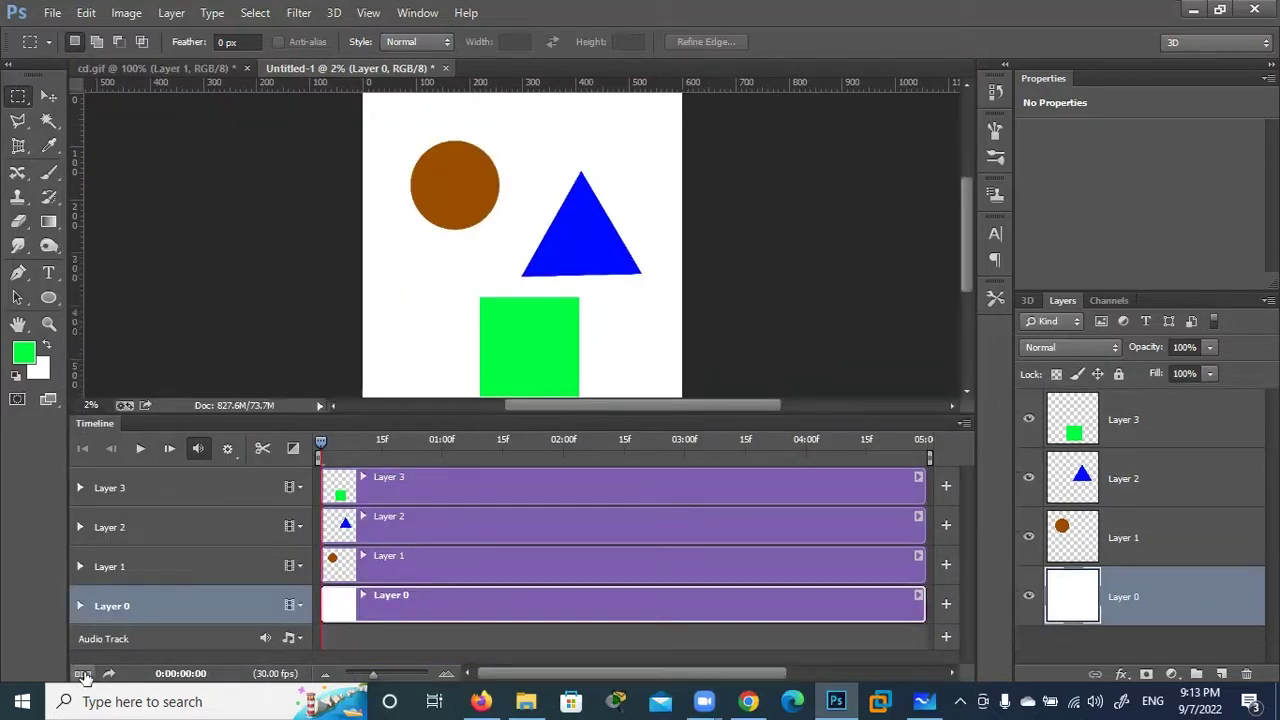
Step: Scrub the timeline playhead forward to about 2:26
left_click_drag(183, 674, 230, 674)
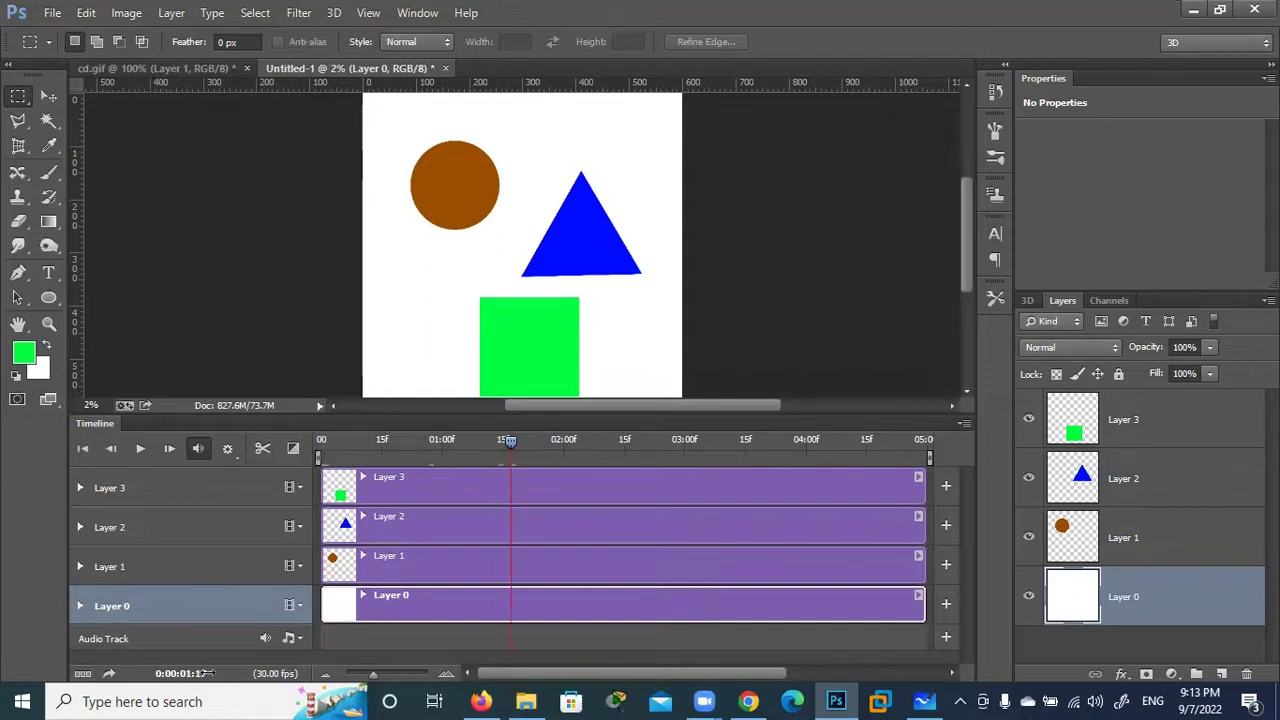
left_click_drag(193, 673, 228, 673)
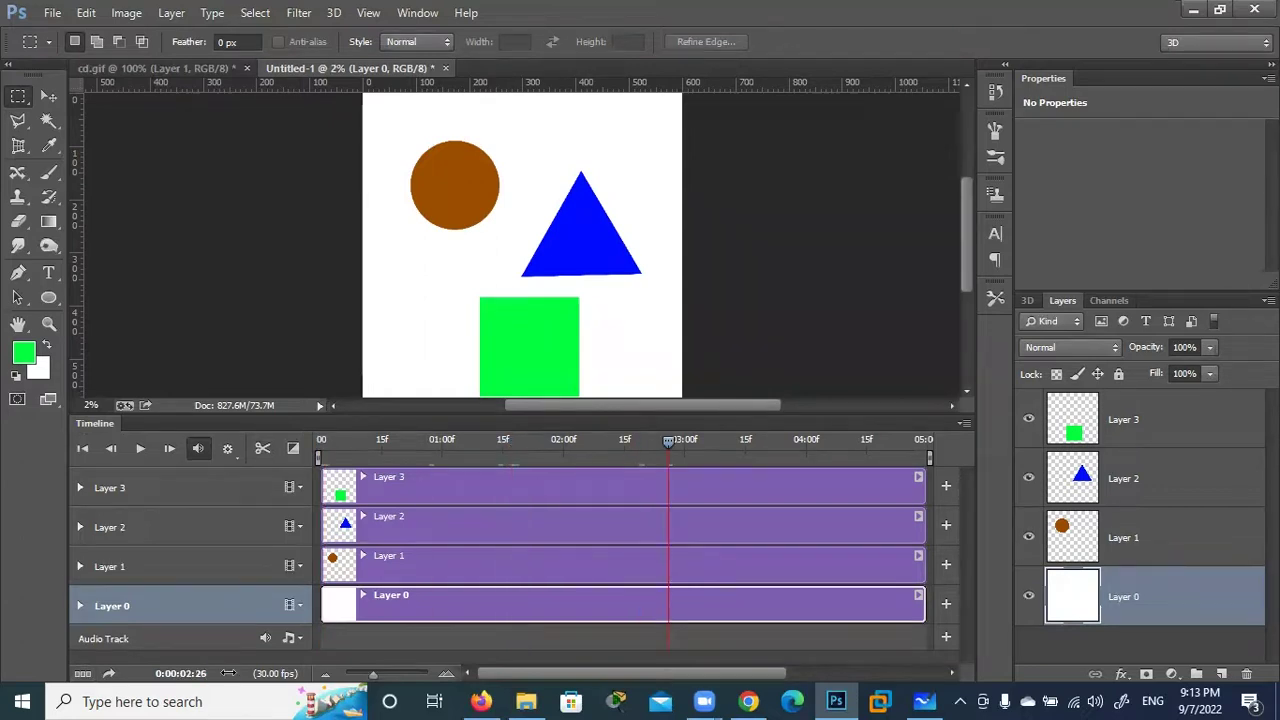
left_click(672, 440)
left_click_drag(928, 440, 948, 440)
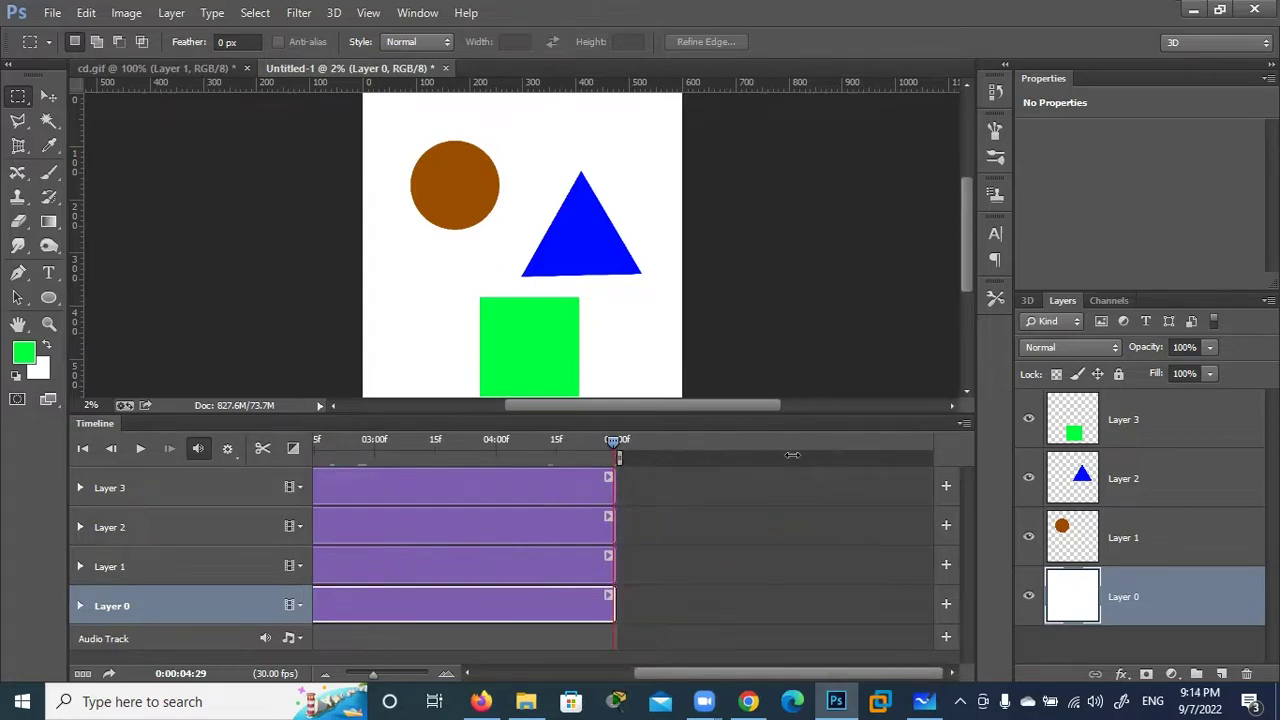
Step: Lengthen the Layer 3, 2, 1 and 0 clips to end around 07:18
left_click_drag(610, 486, 947, 482)
left_click_drag(613, 526, 893, 518)
left_click_drag(546, 568, 872, 568)
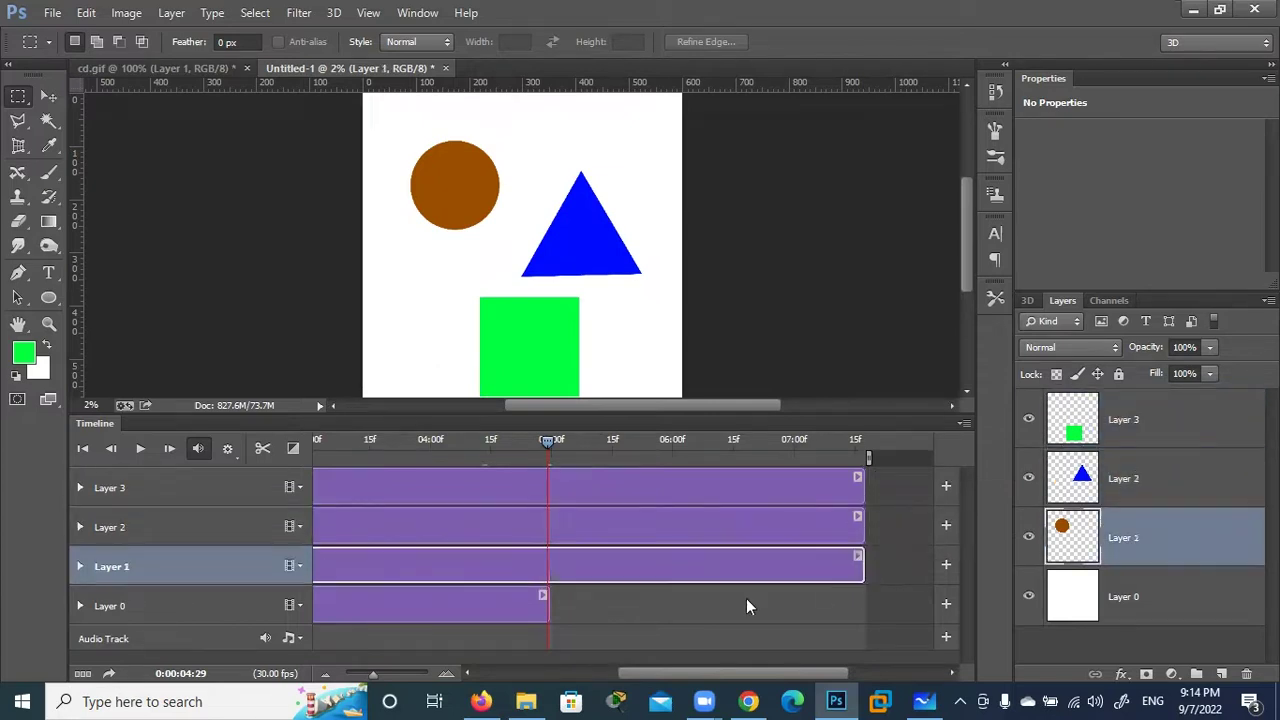
left_click_drag(546, 604, 870, 594)
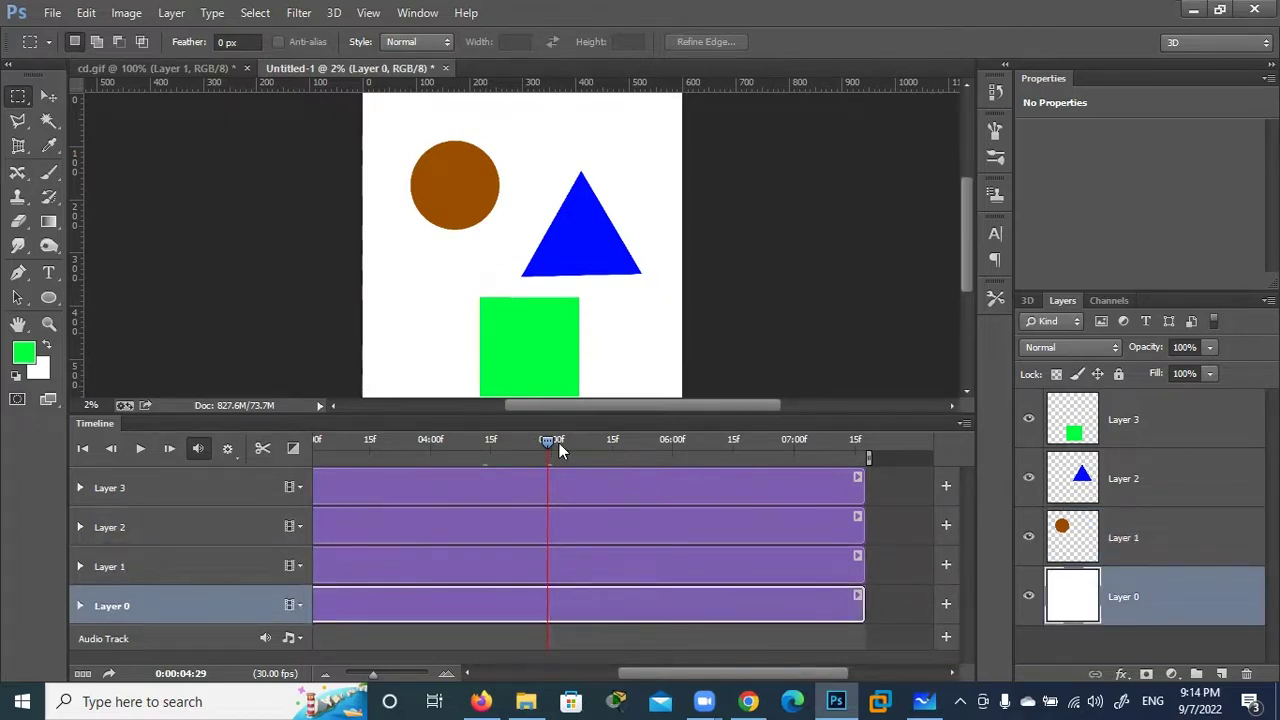
left_click_drag(547, 440, 855, 445)
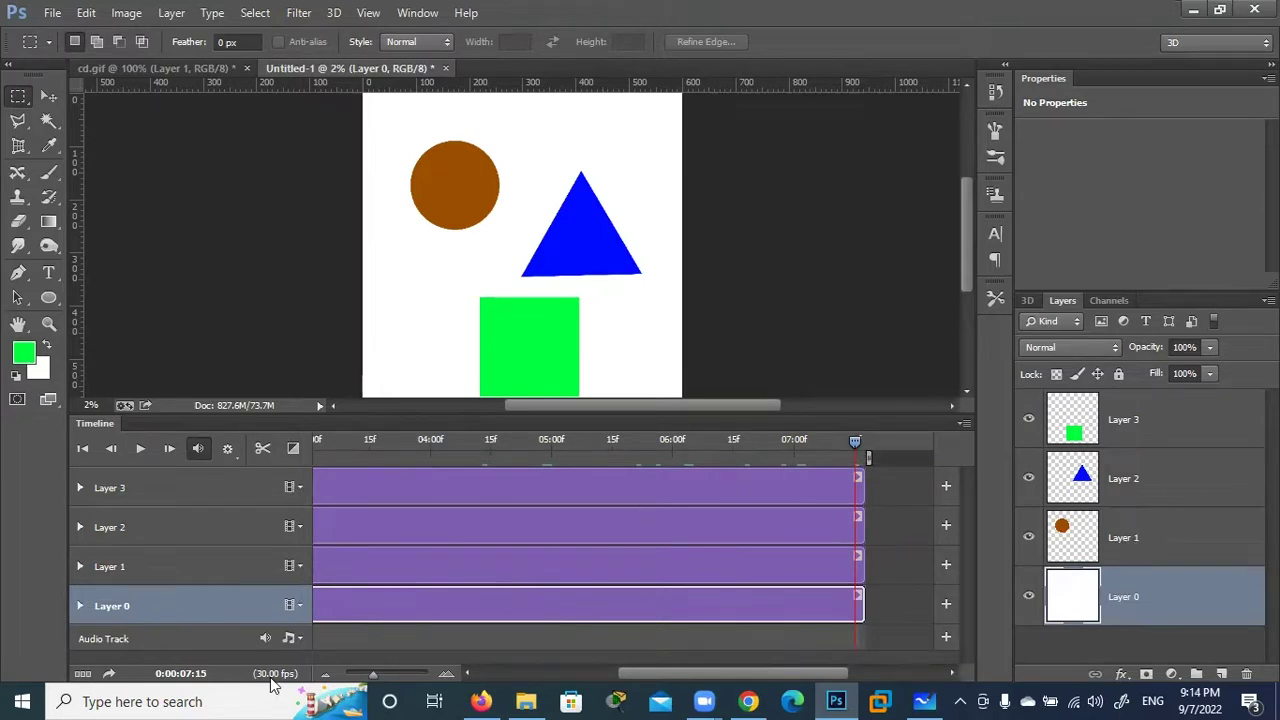
left_click(227, 450)
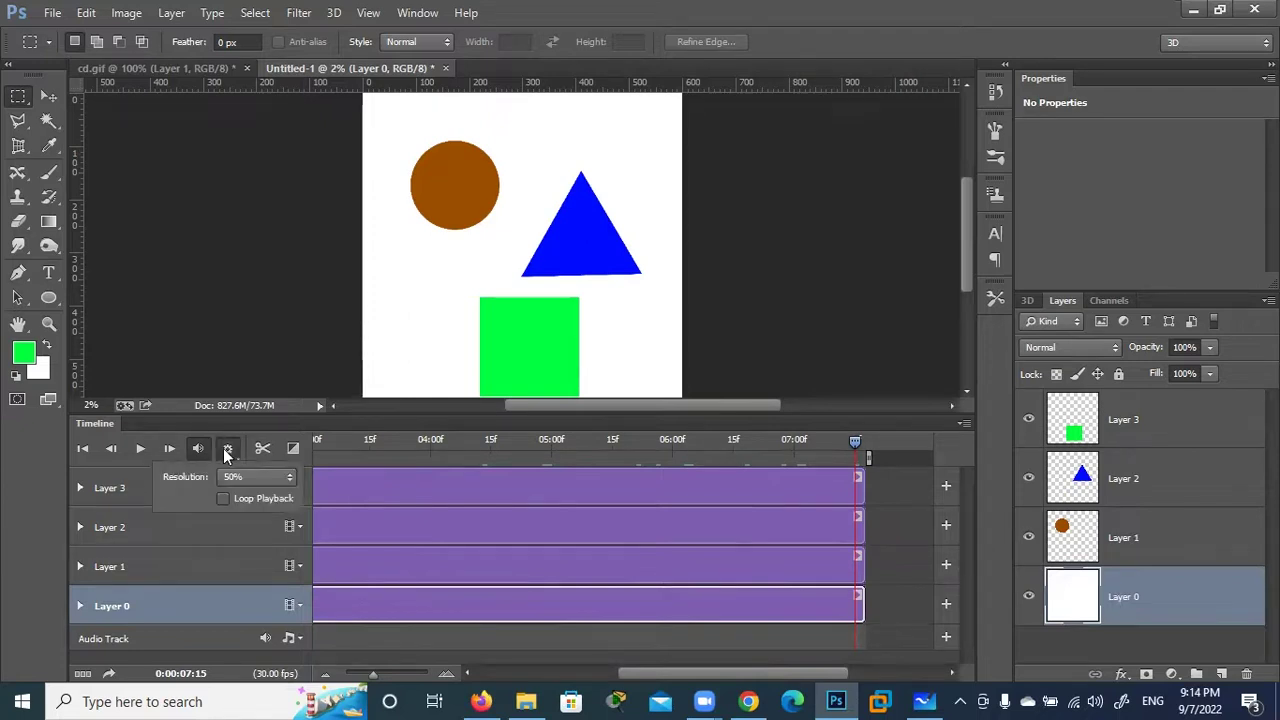
Step: Close the playback settings and convert the timeline into a single 7.6-second frame animation
left_click(227, 452)
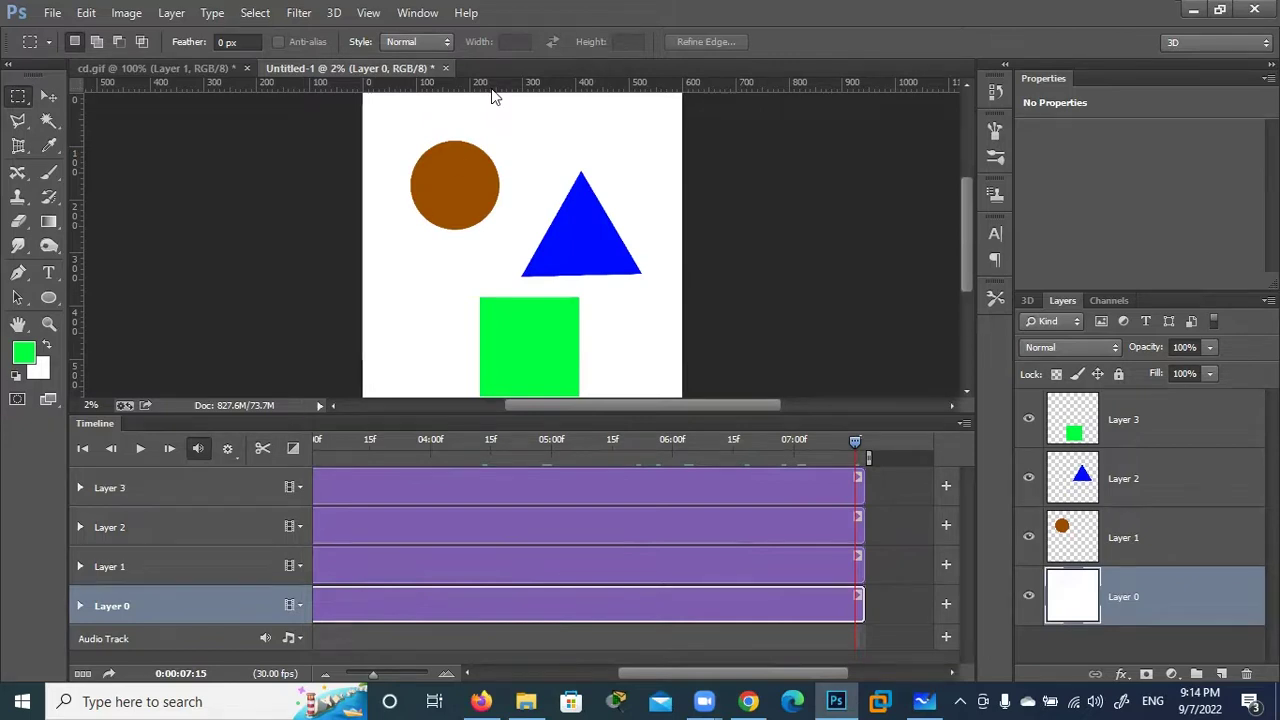
left_click(84, 674)
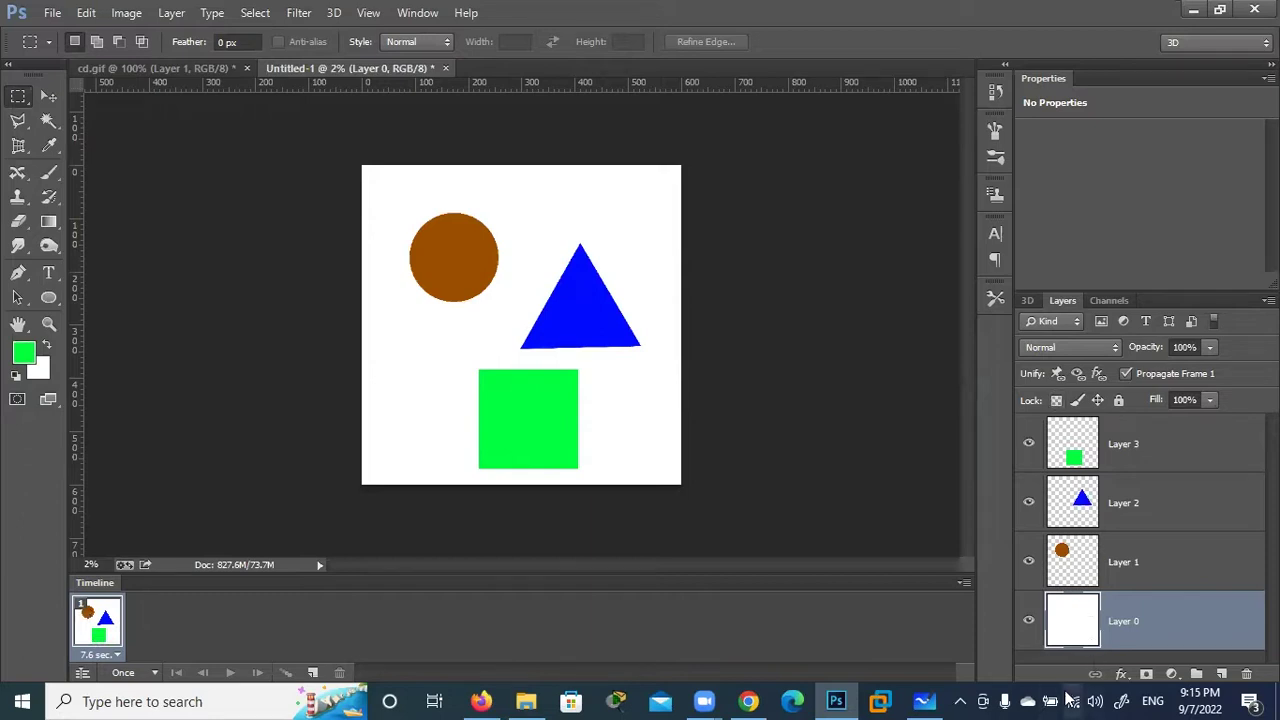
Step: Duplicate the animation frame repeatedly until there are 16 frames
left_click(312, 673)
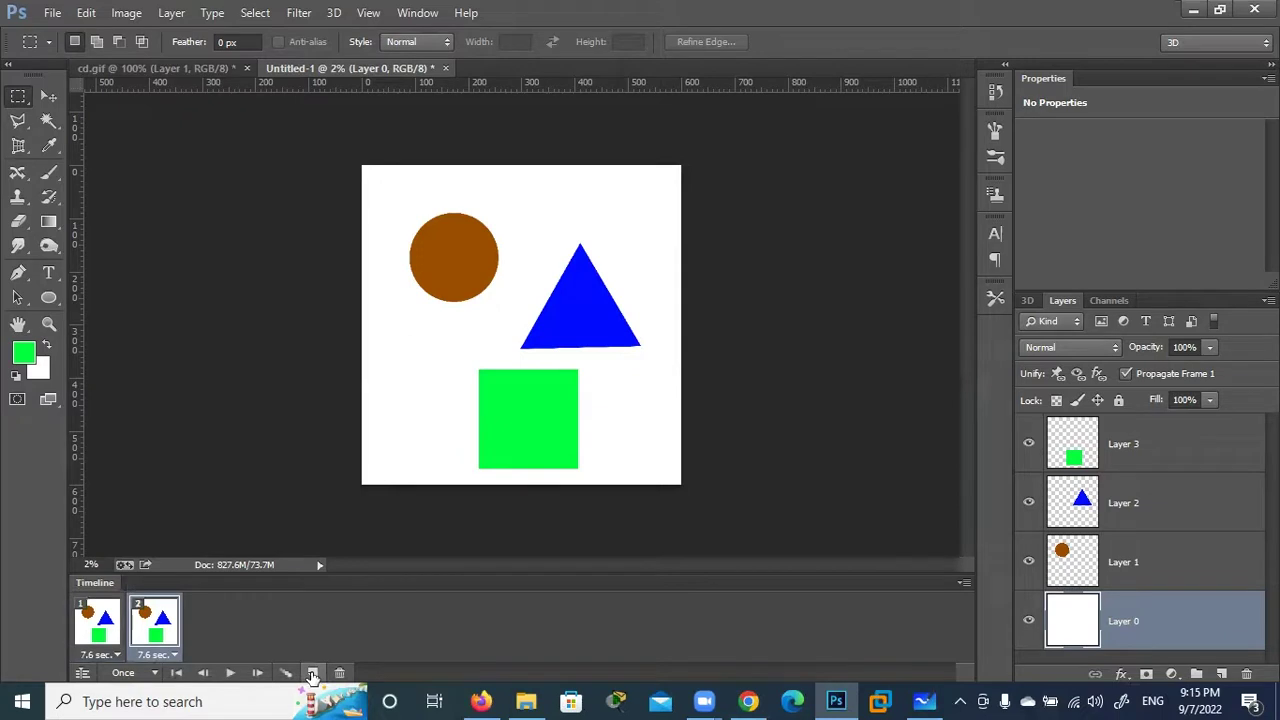
left_click(312, 673)
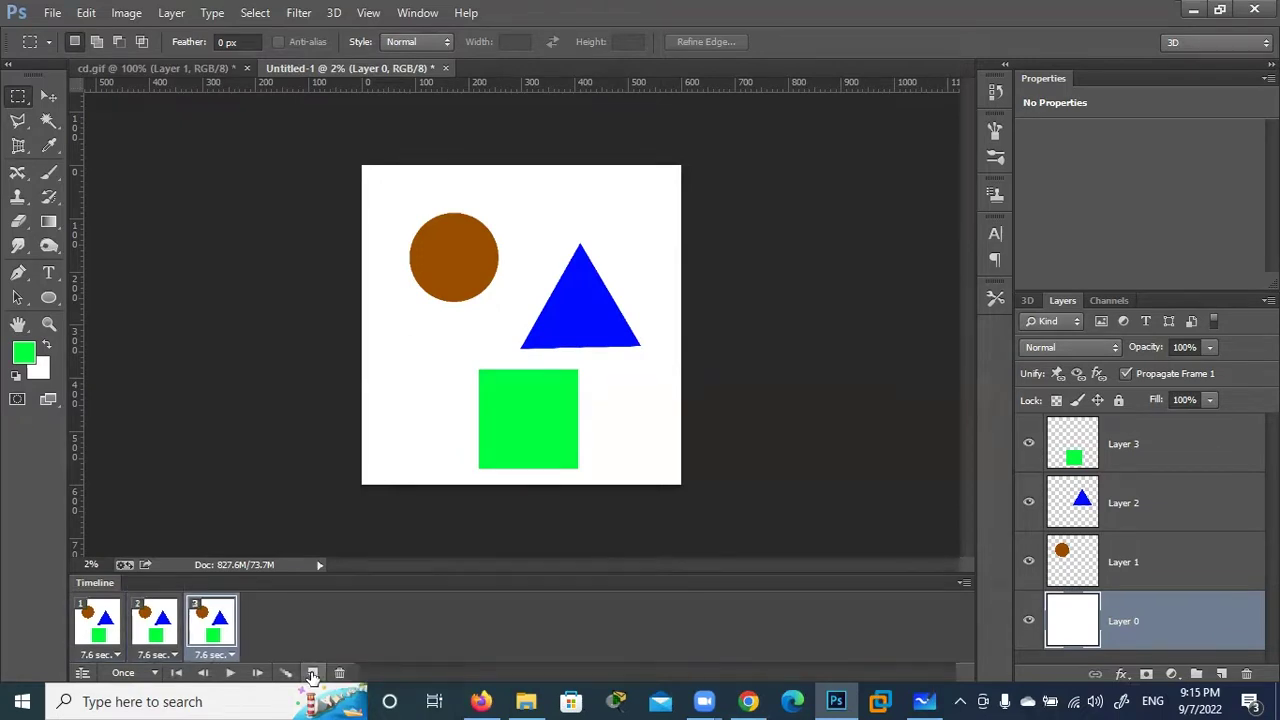
left_click(312, 673)
left_click(312, 673)
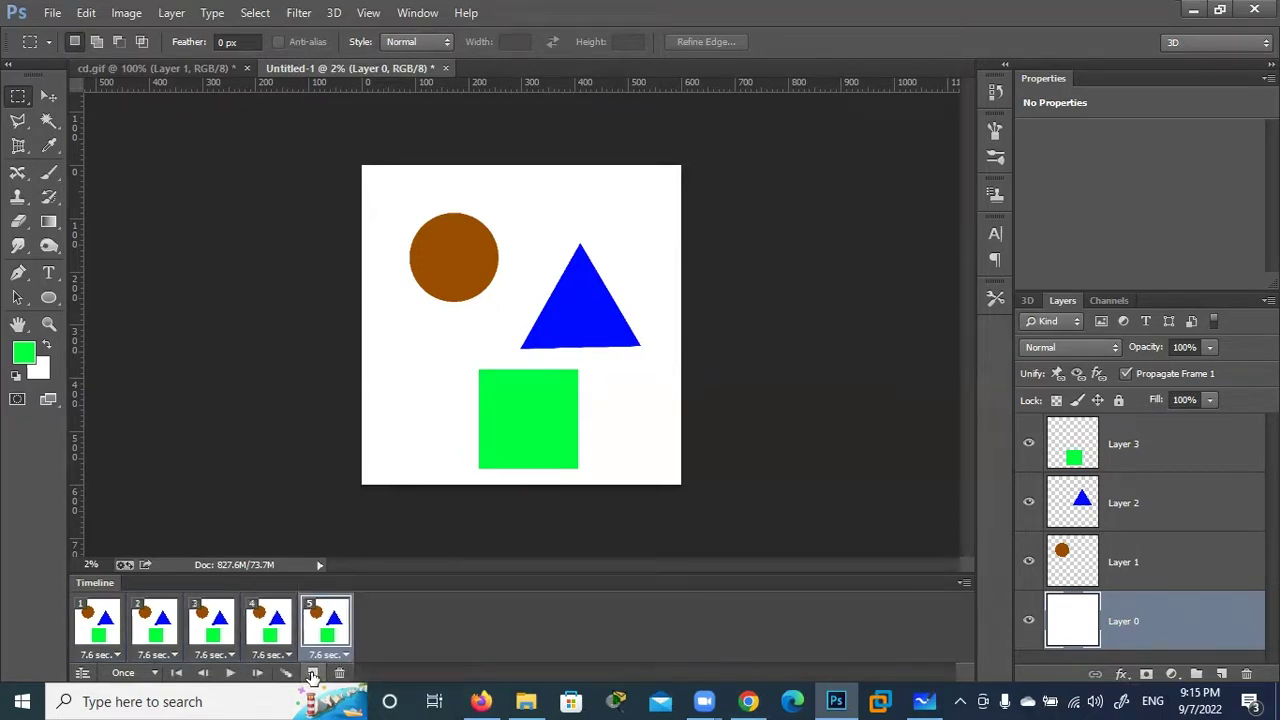
left_click(312, 673)
left_click(312, 673)
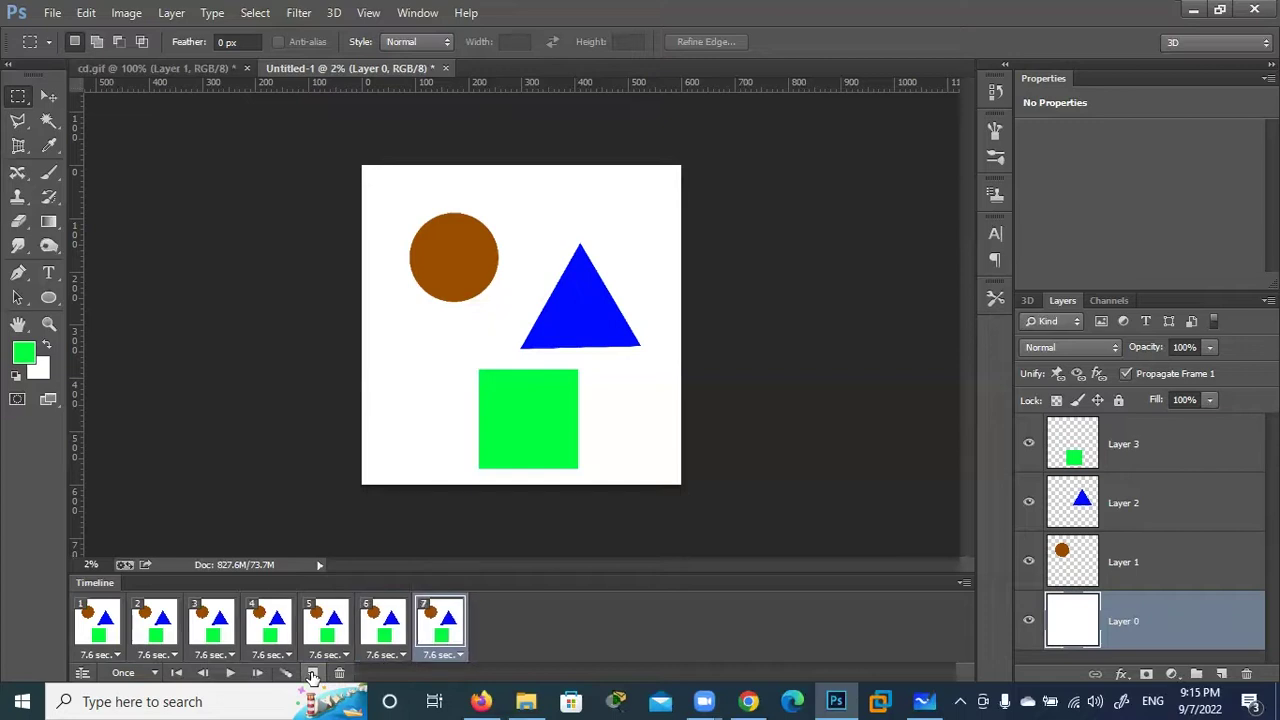
left_click(312, 673)
left_click(312, 673)
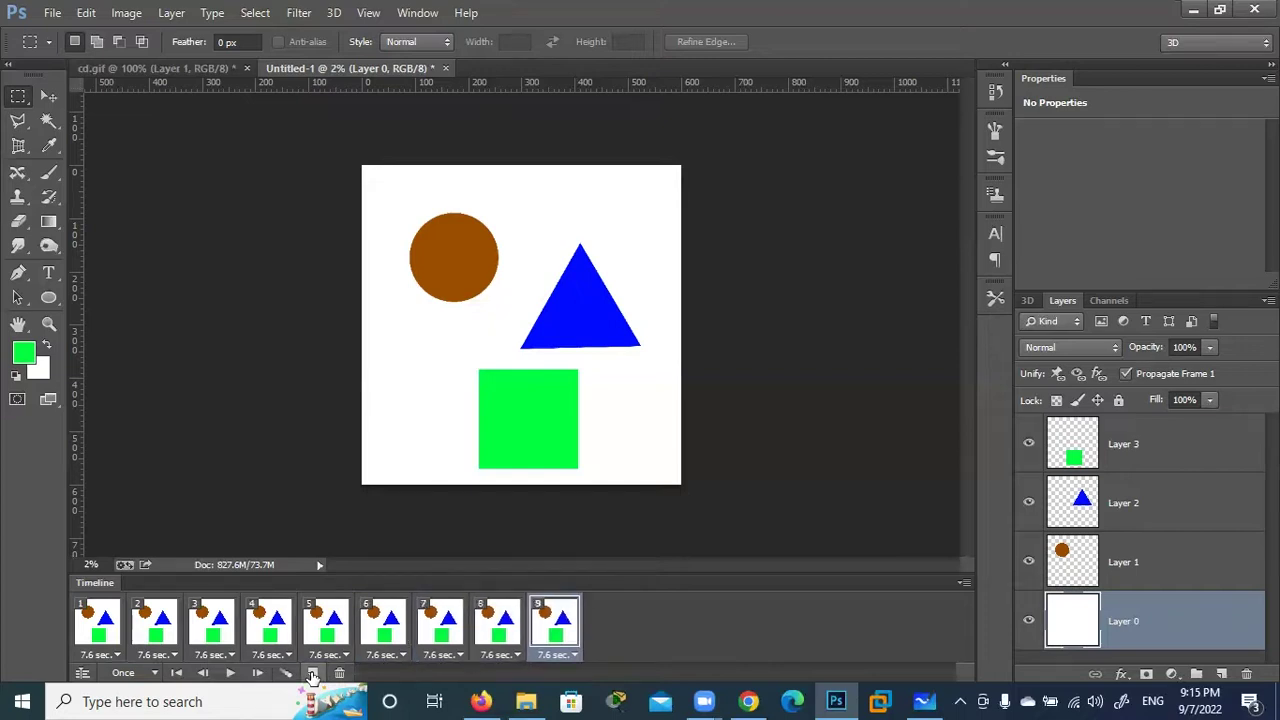
left_click(312, 673)
left_click(312, 673)
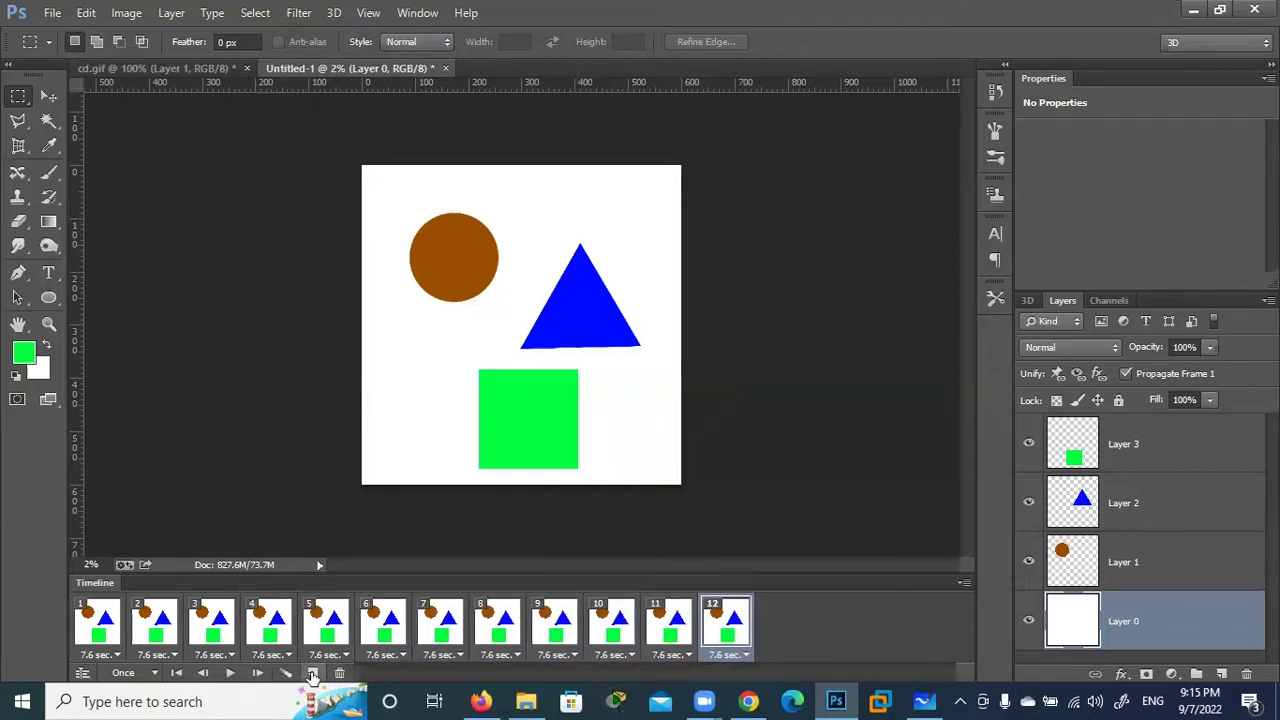
left_click(312, 673)
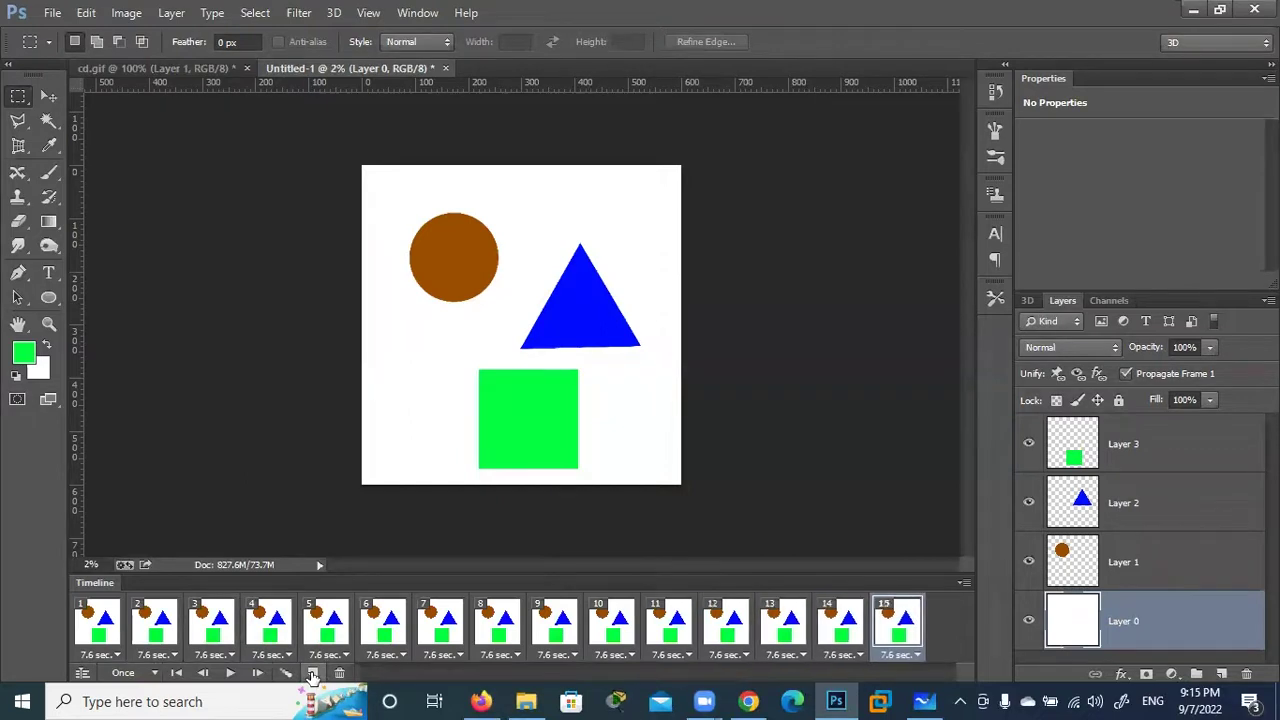
left_click(312, 673)
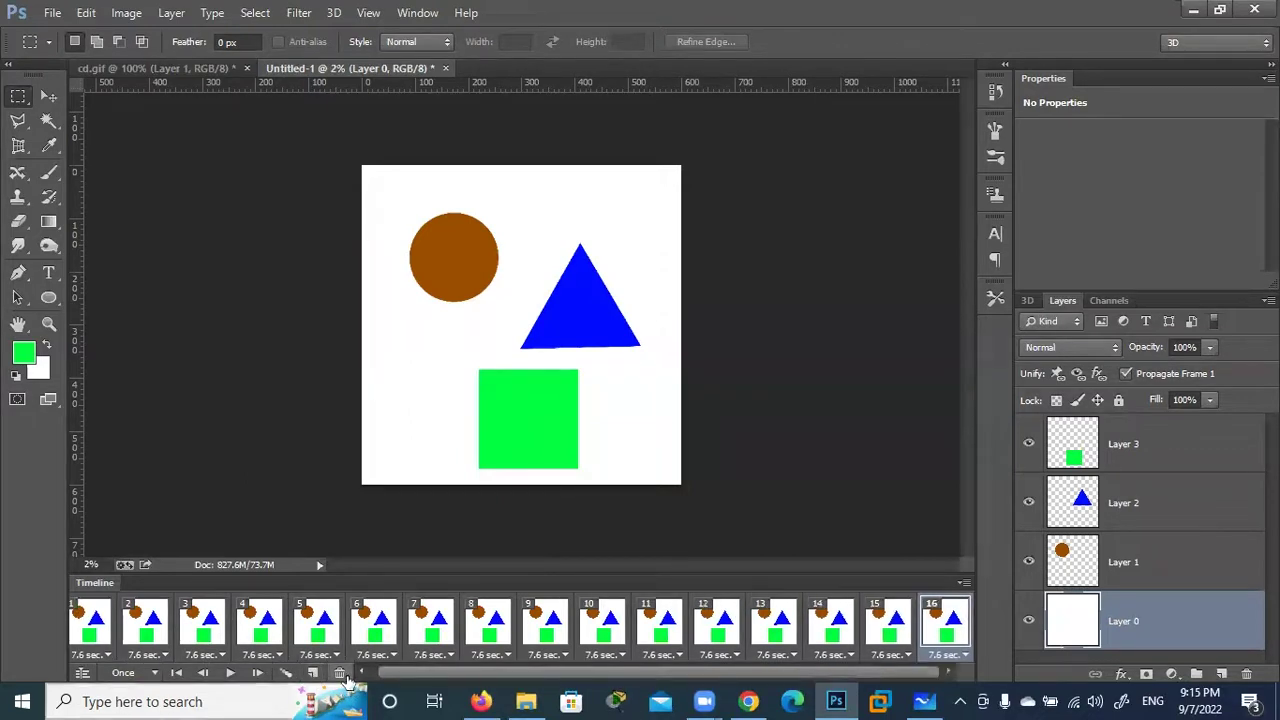
Step: Delete the extra 16th frame and select all 15 frames
left_click(340, 673)
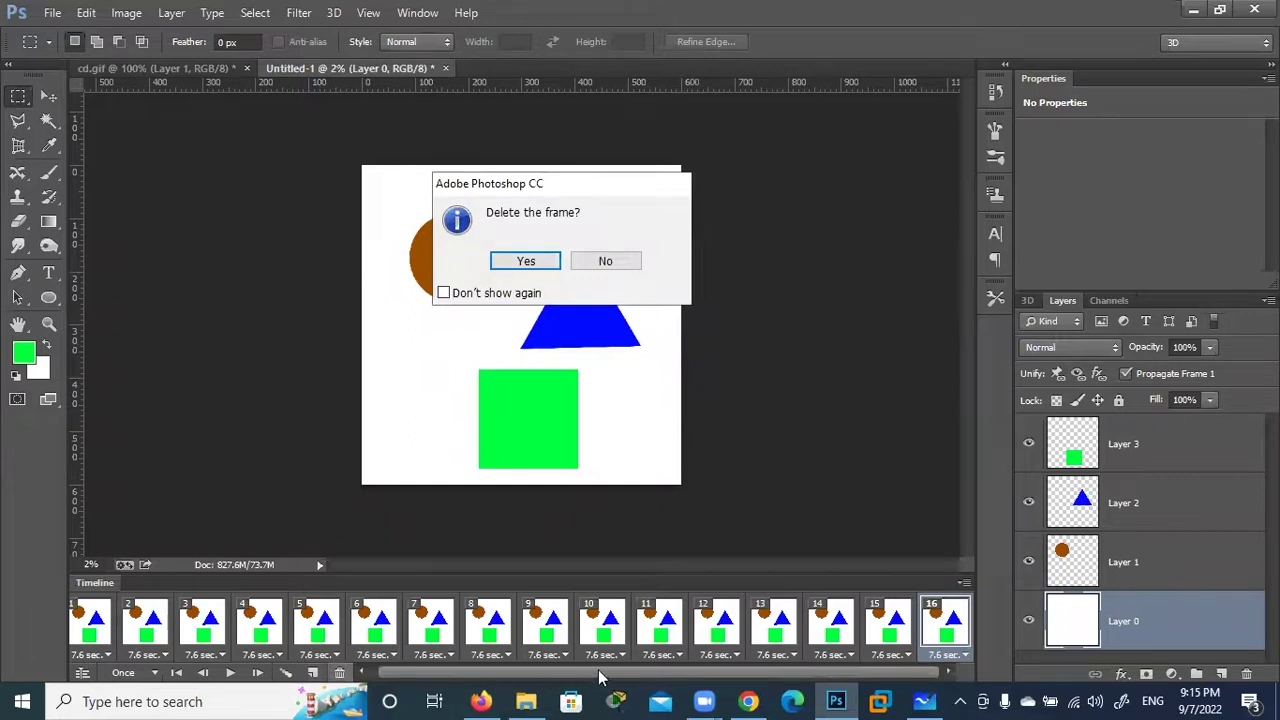
left_click(528, 262)
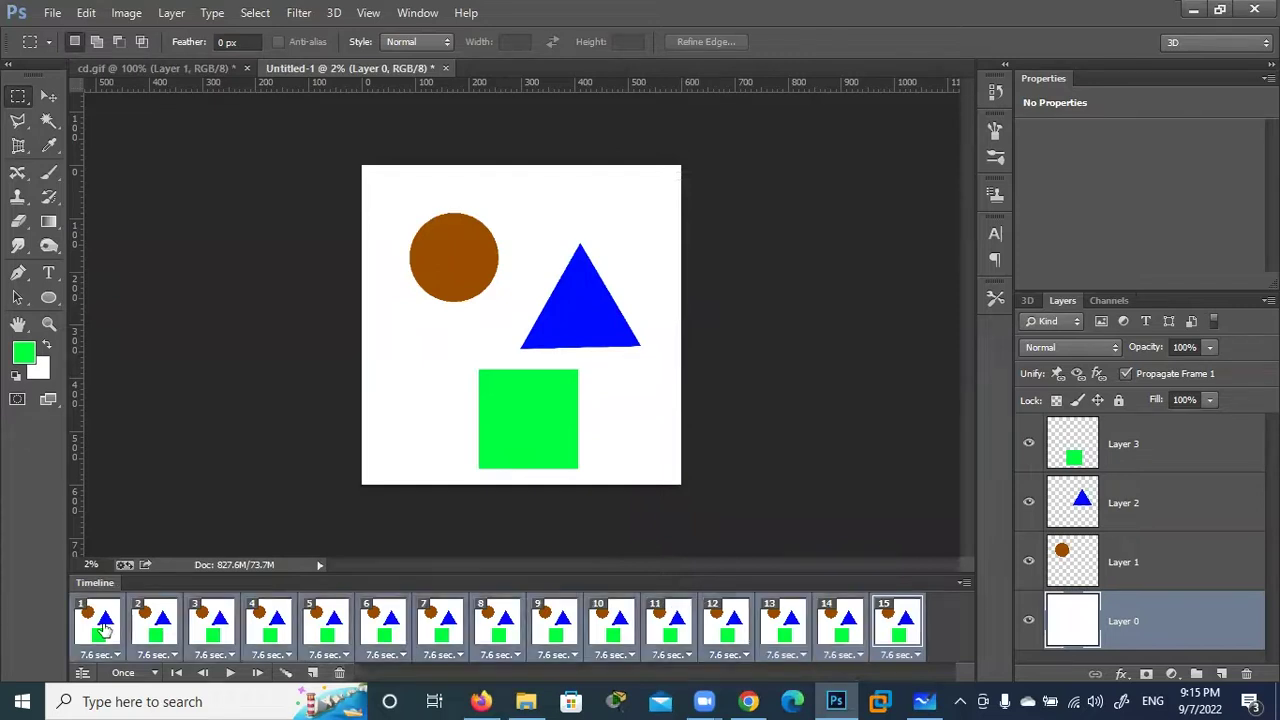
left_click(903, 628)
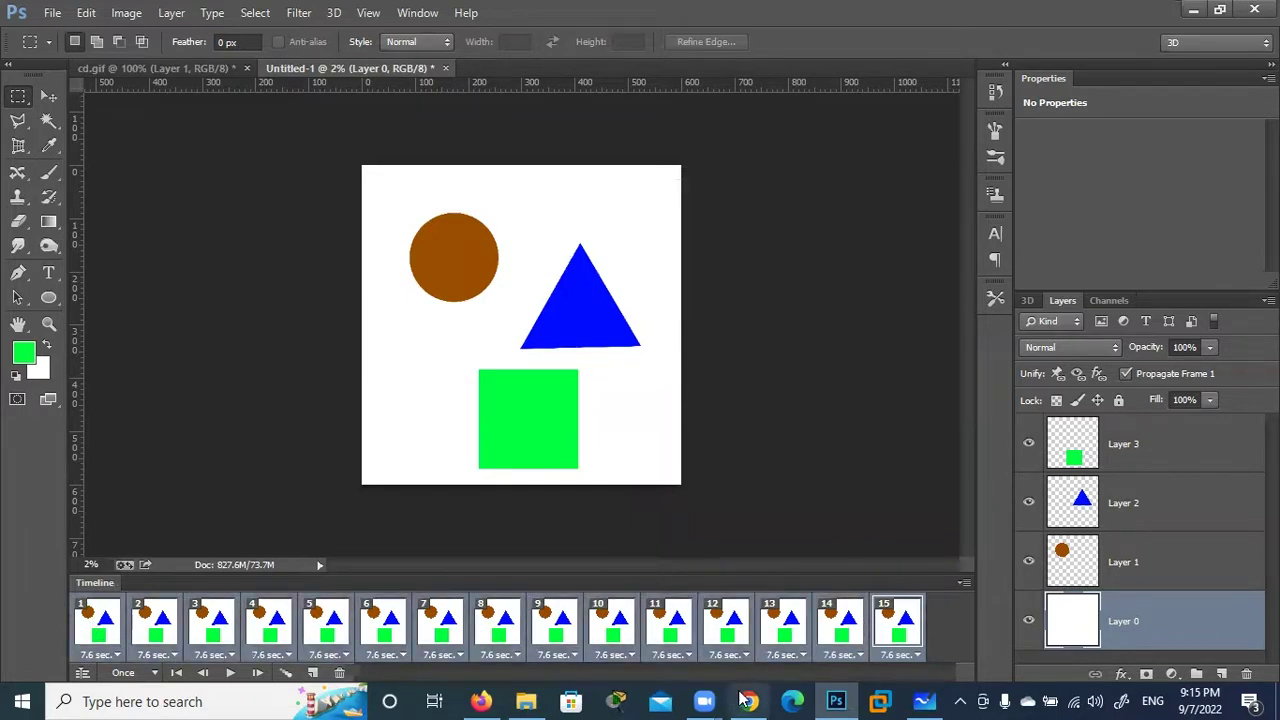
Step: Try 0.2, 0.5 and 1 second delays, settling on 2 seconds for all frames
left_click(116, 656)
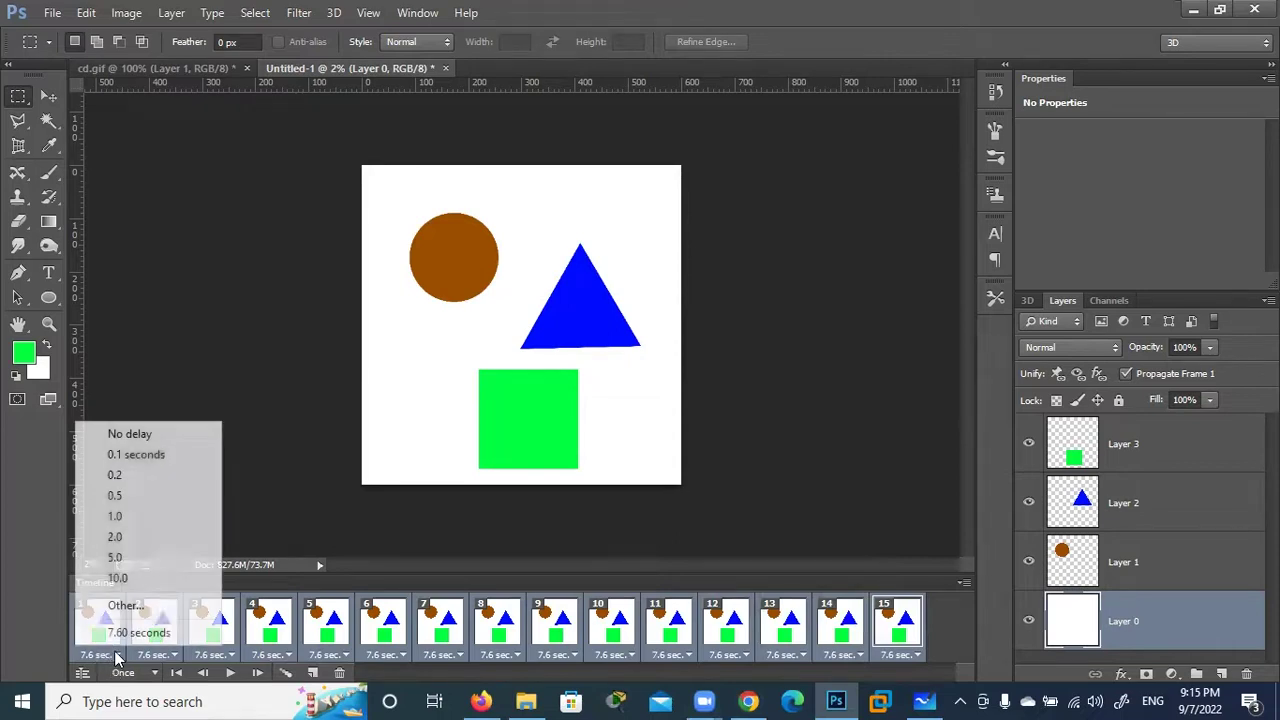
left_click(131, 476)
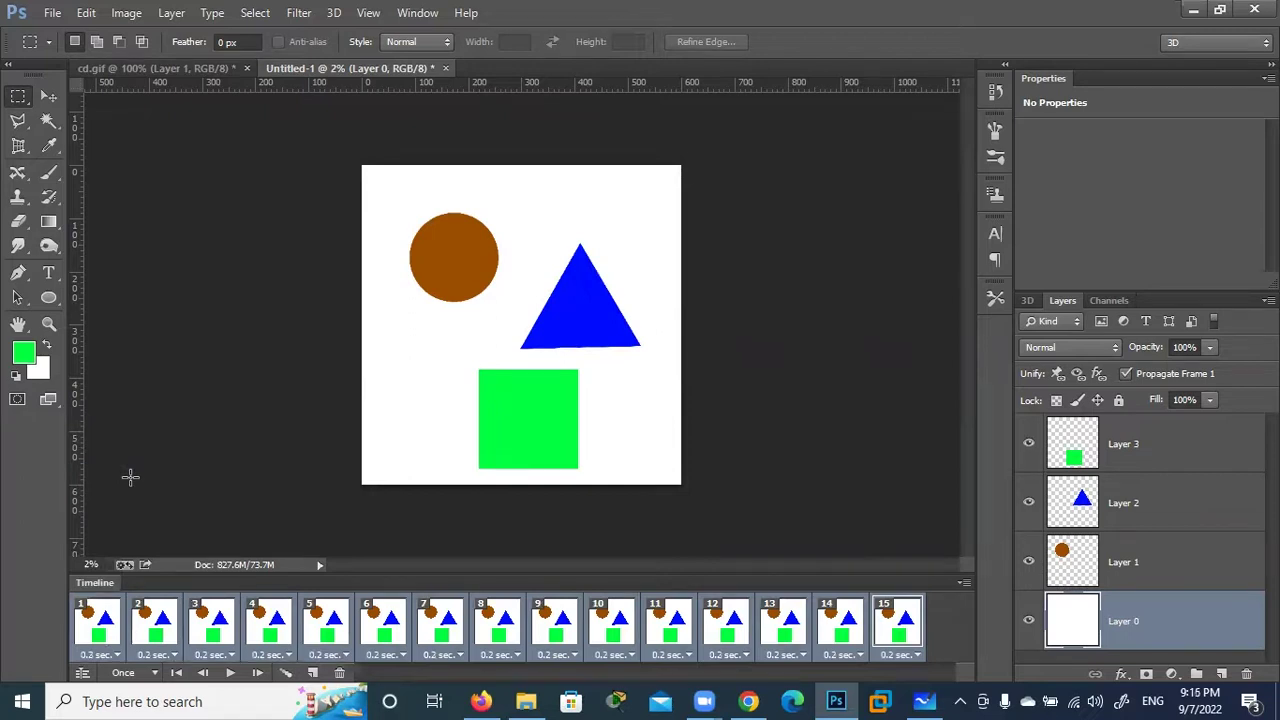
left_click(112, 657)
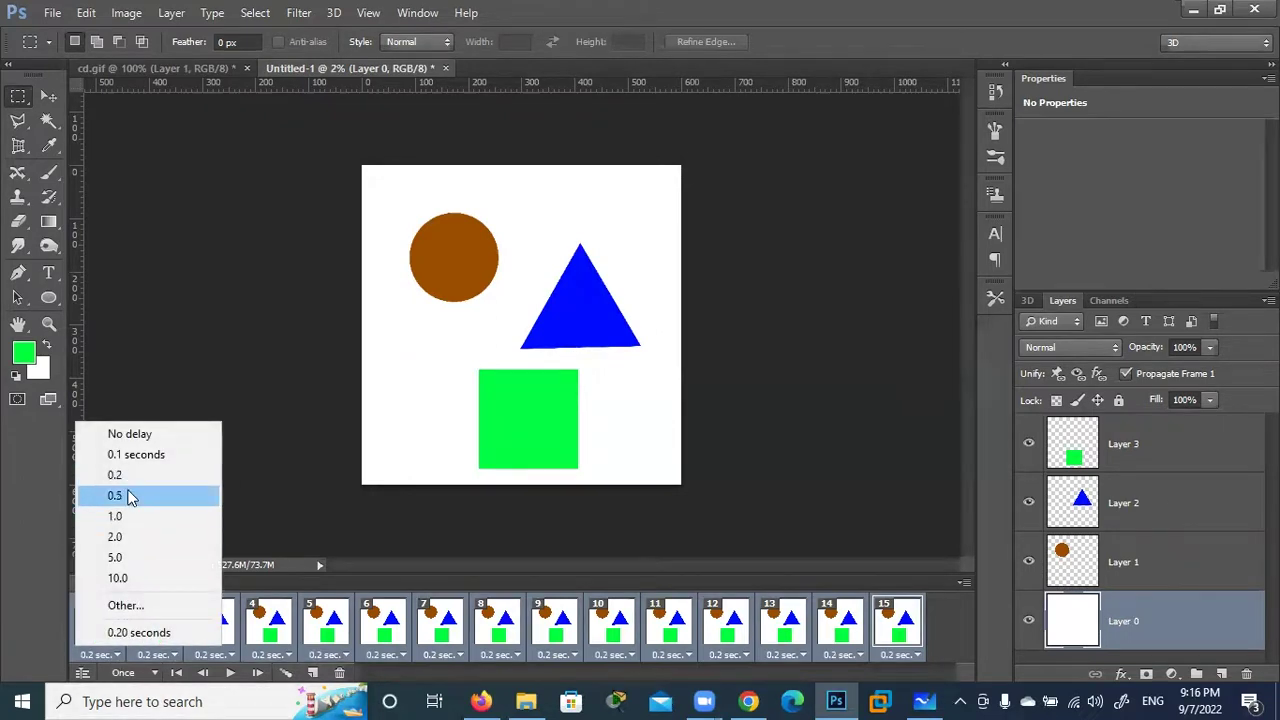
left_click(128, 497)
left_click(118, 656)
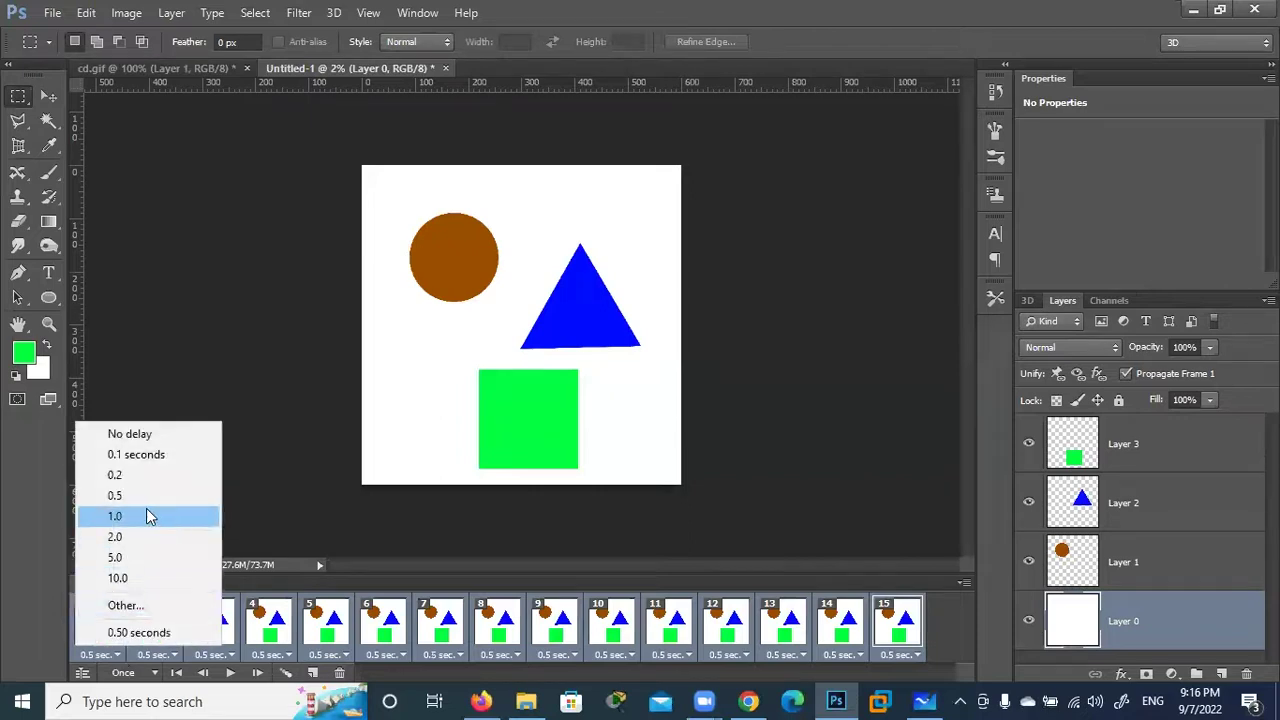
left_click(147, 516)
left_click(118, 656)
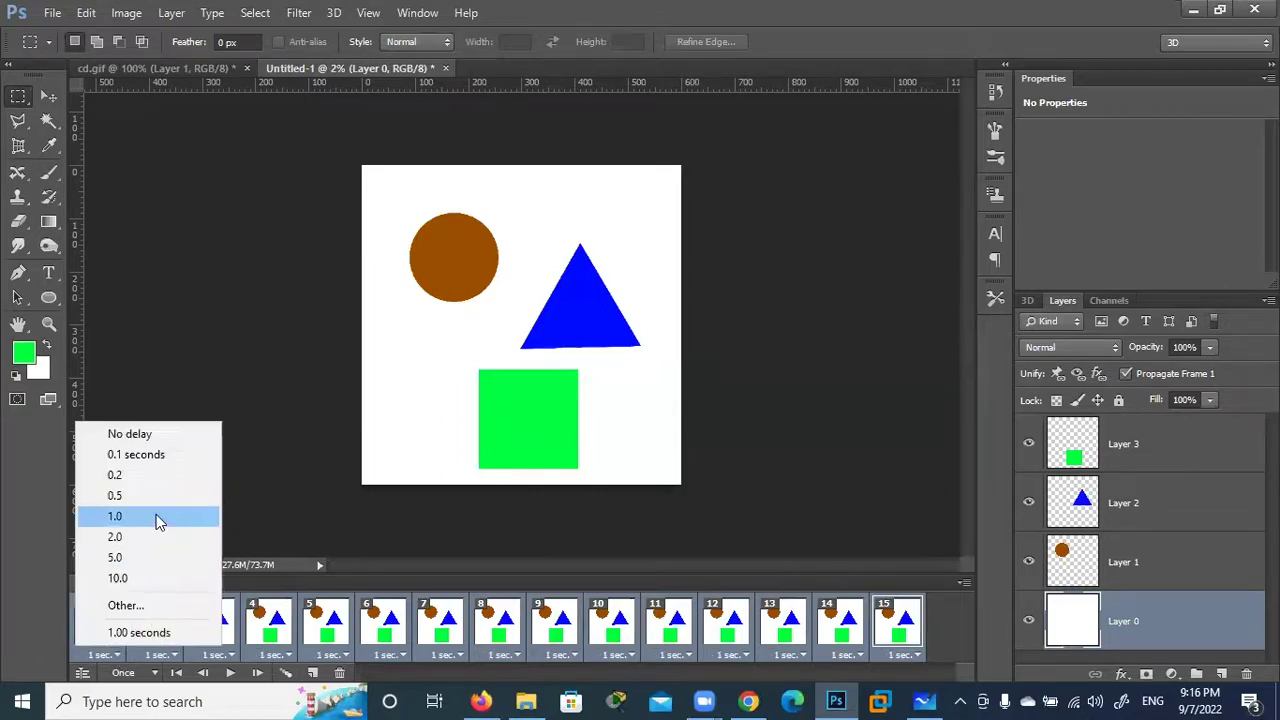
left_click(150, 537)
left_click(118, 656)
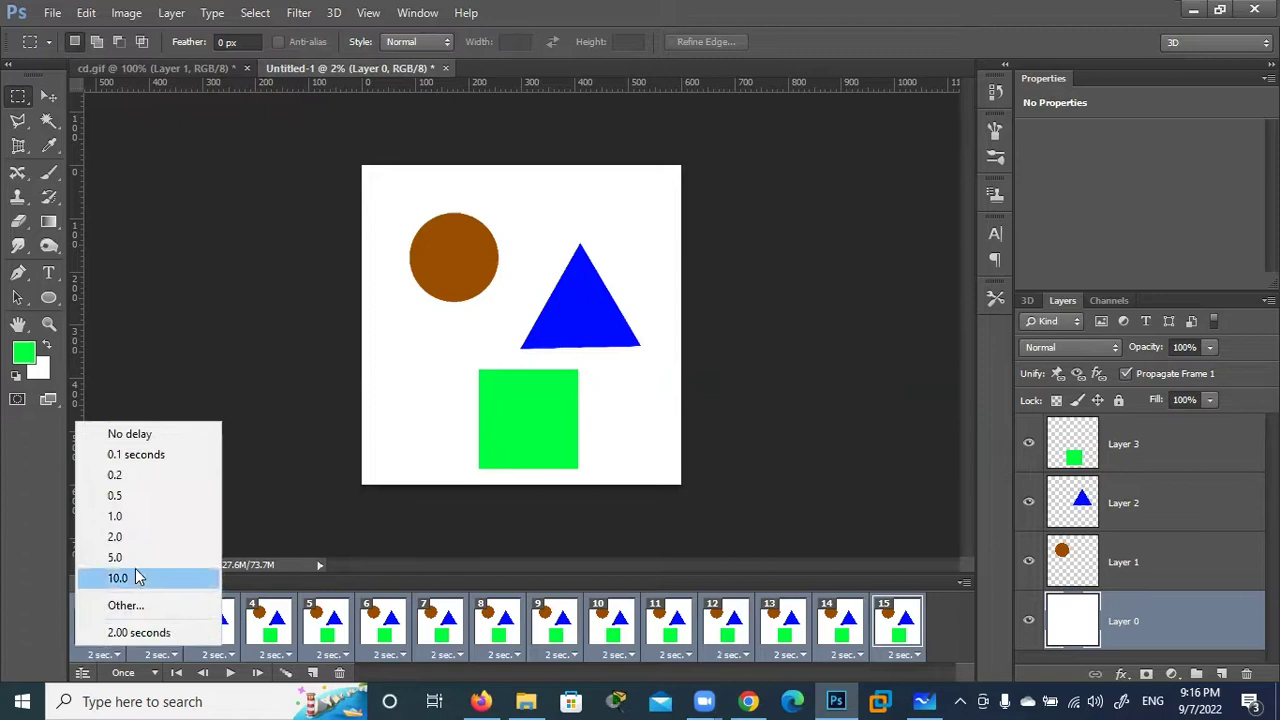
left_click(133, 605)
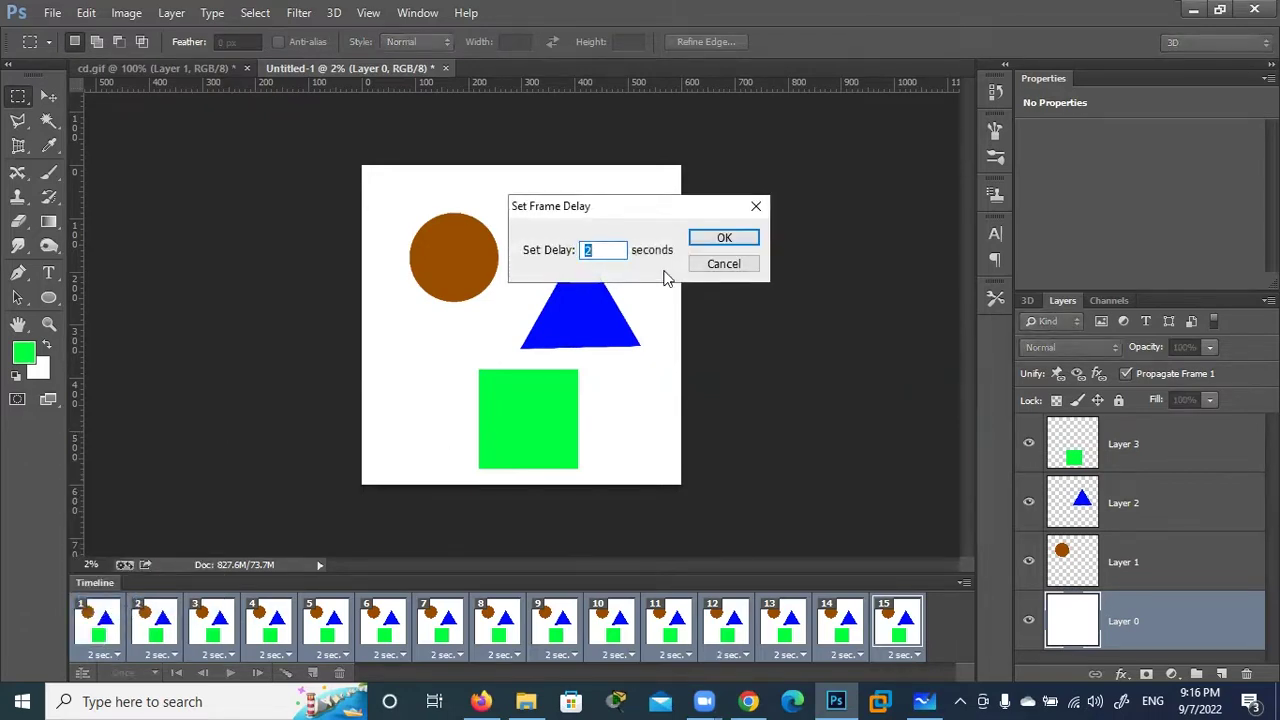
left_click(714, 268)
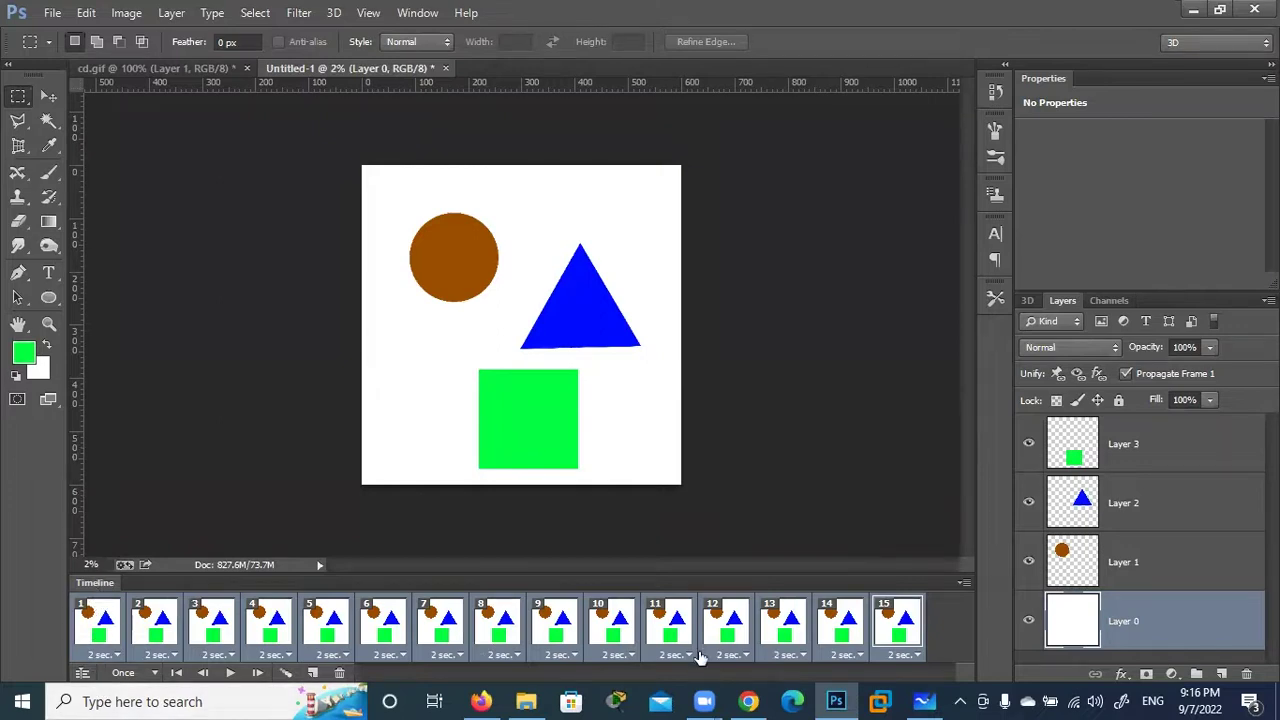
left_click(96, 627)
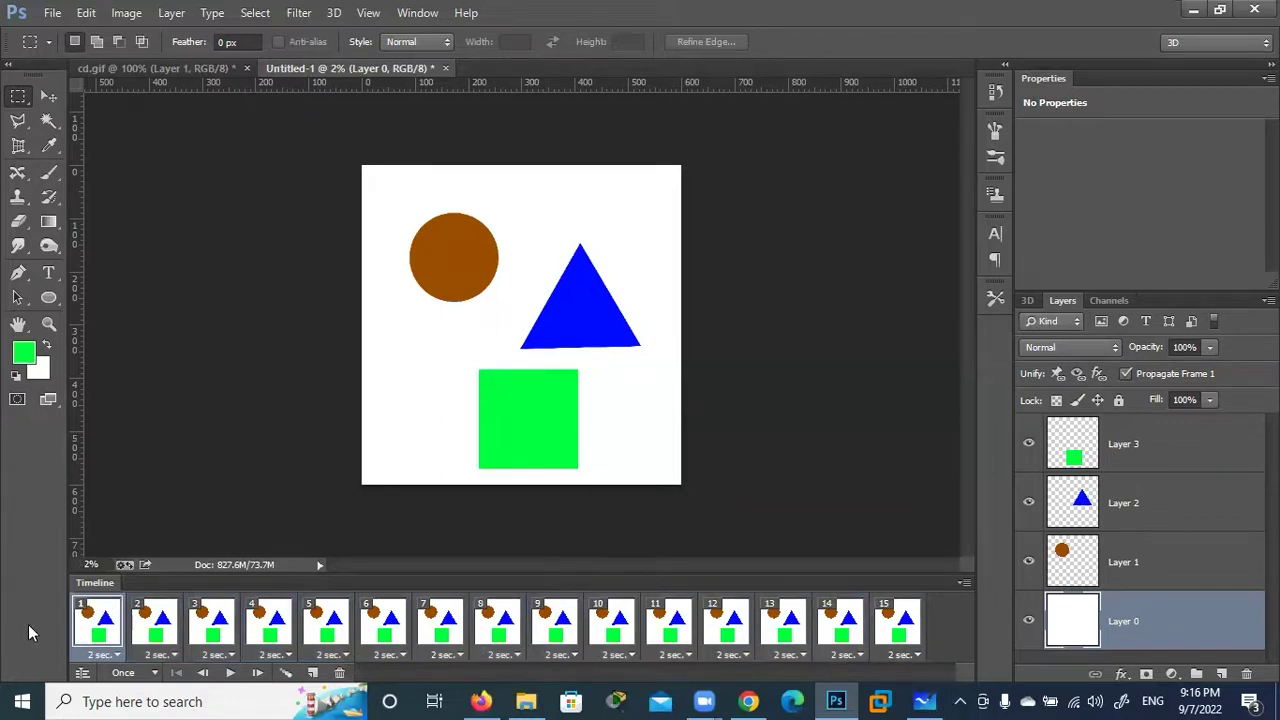
left_click(233, 674)
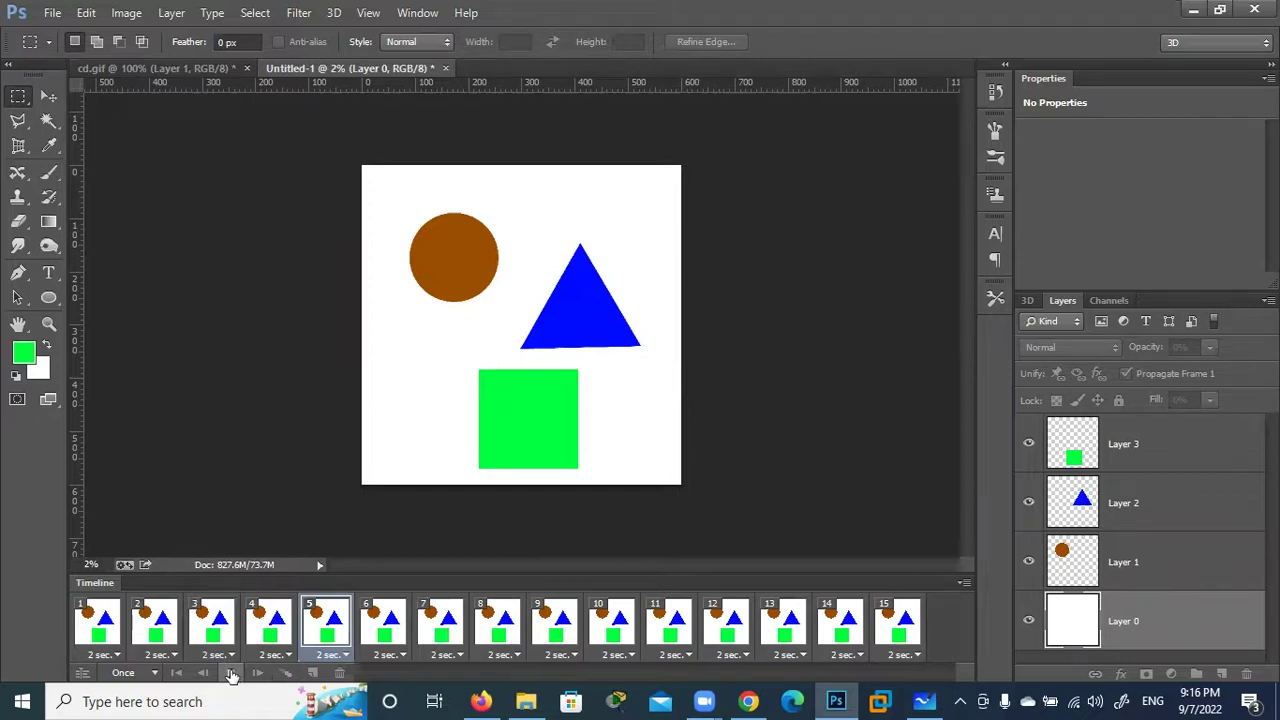
left_click(231, 676)
left_click(95, 630)
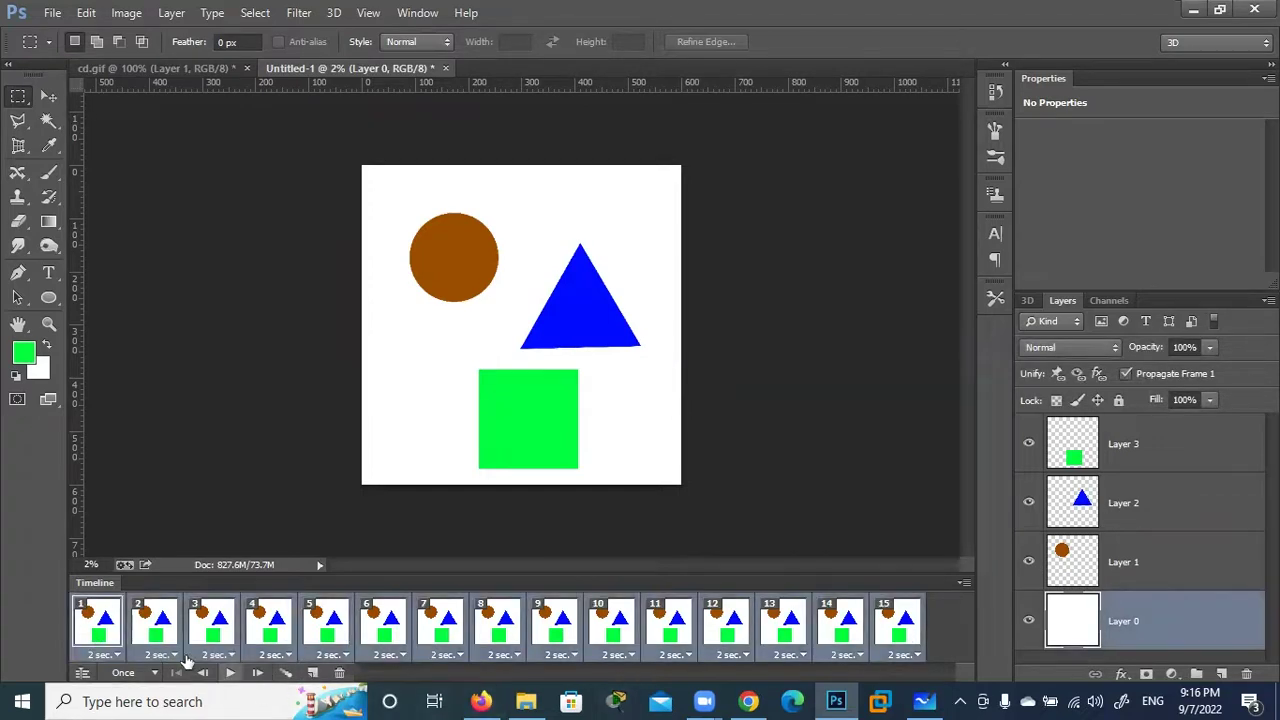
Step: Set every frame's delay to 0.2 seconds, then replay the animation from frame 1 twice
left_click(112, 656)
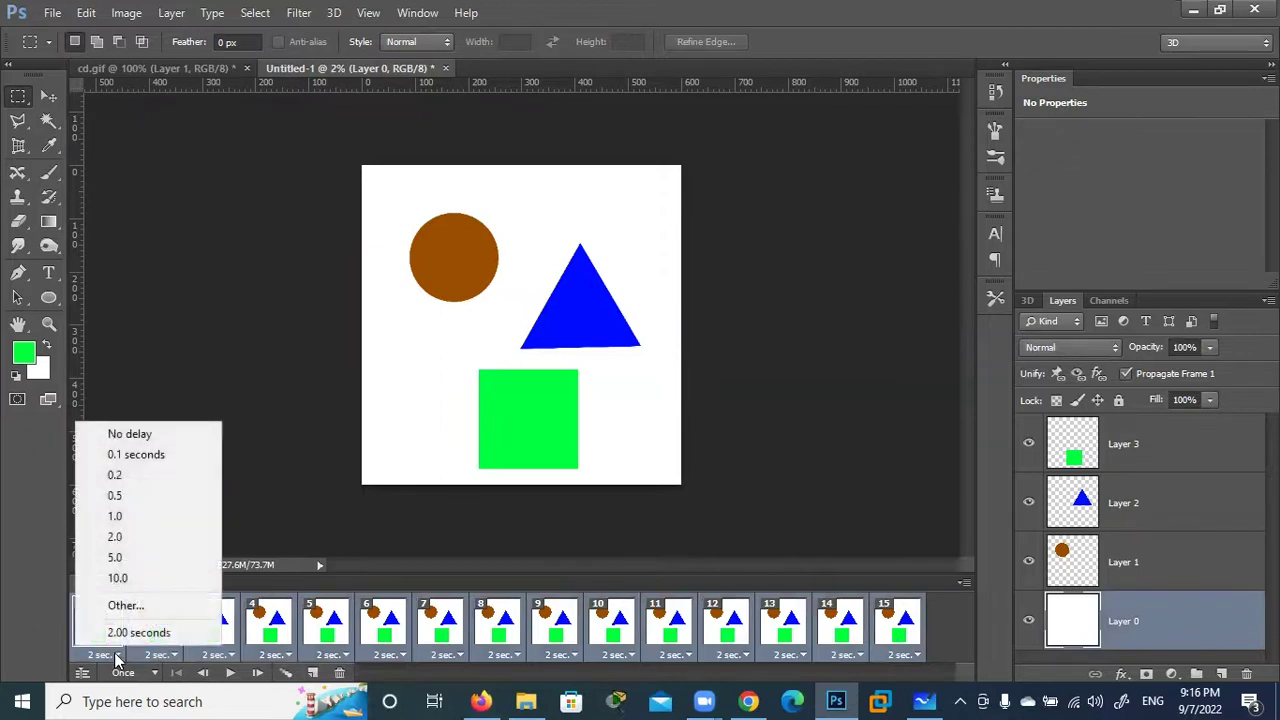
left_click(117, 477)
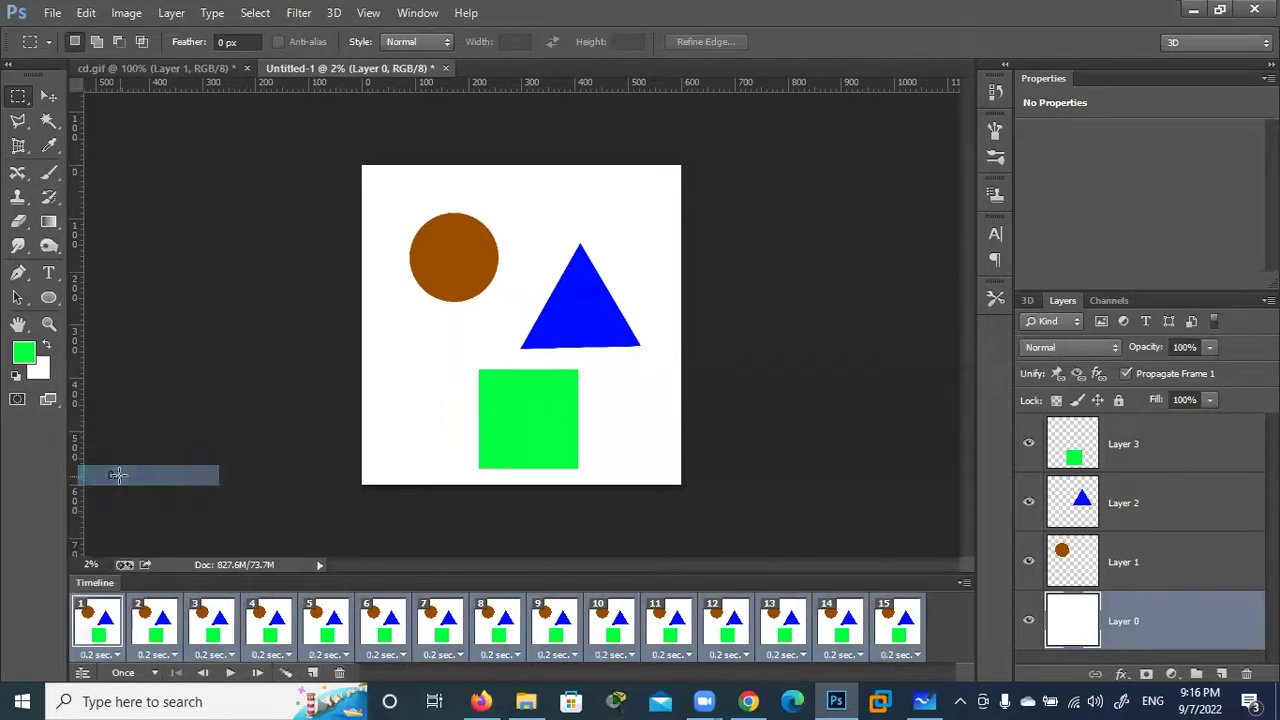
left_click(103, 645)
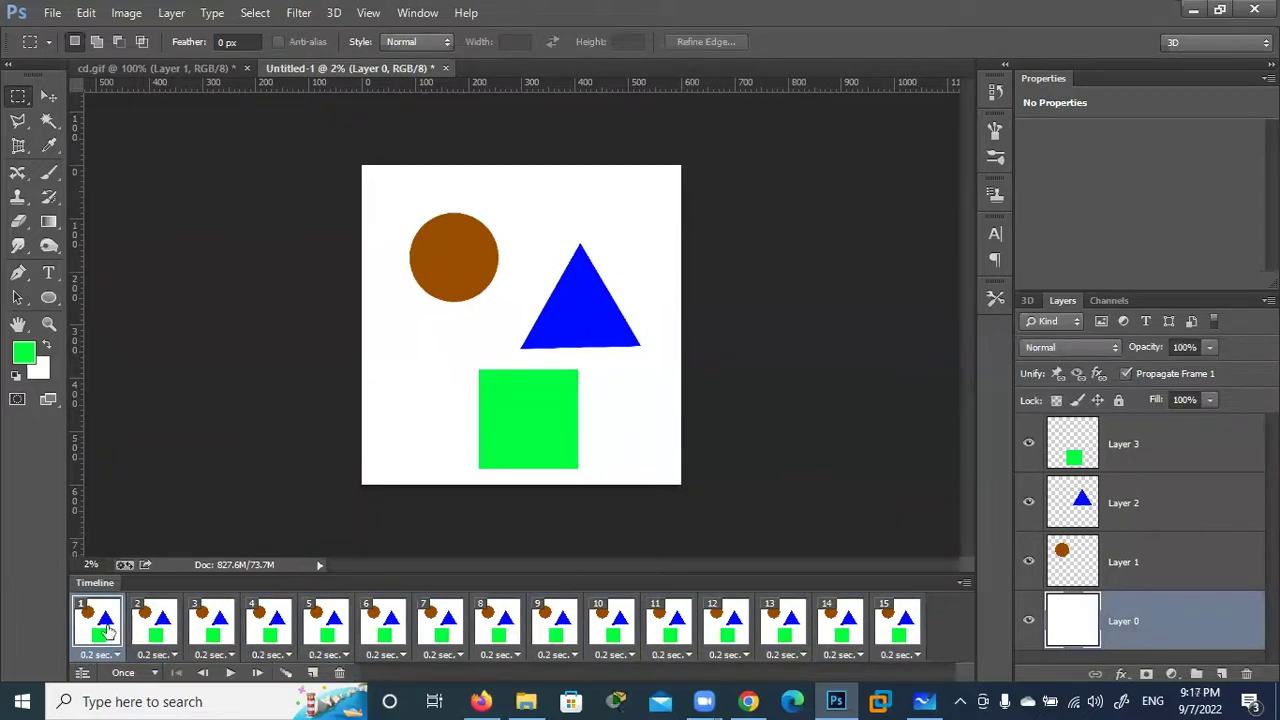
left_click(229, 672)
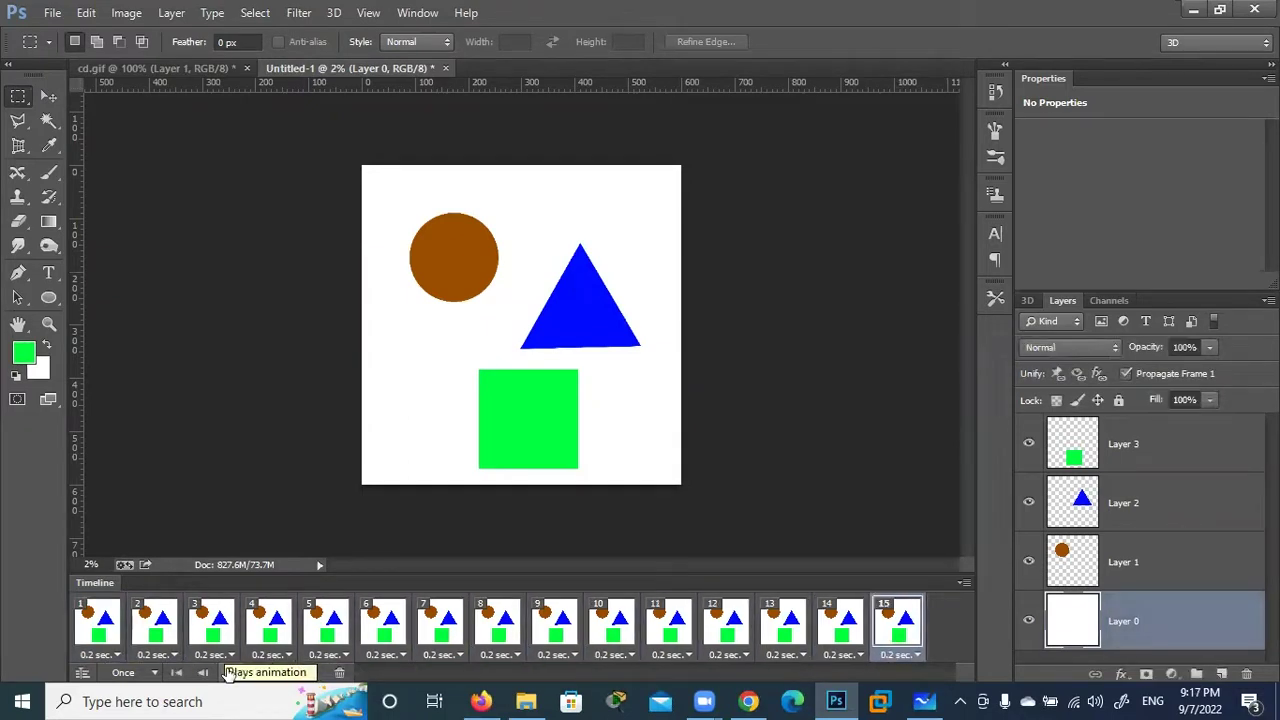
left_click(229, 672)
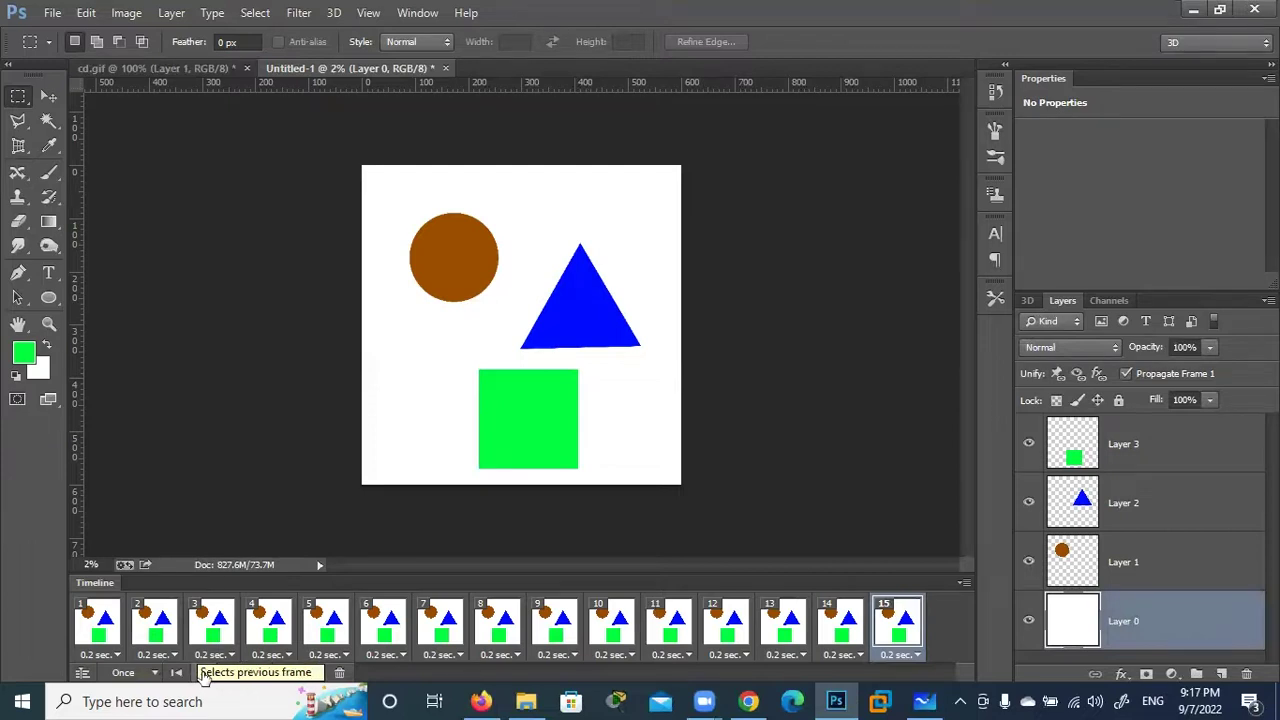
Step: Keep all shapes on frame 1, hide the circle on frame 2 and the triangle on frame 3
left_click(88, 625)
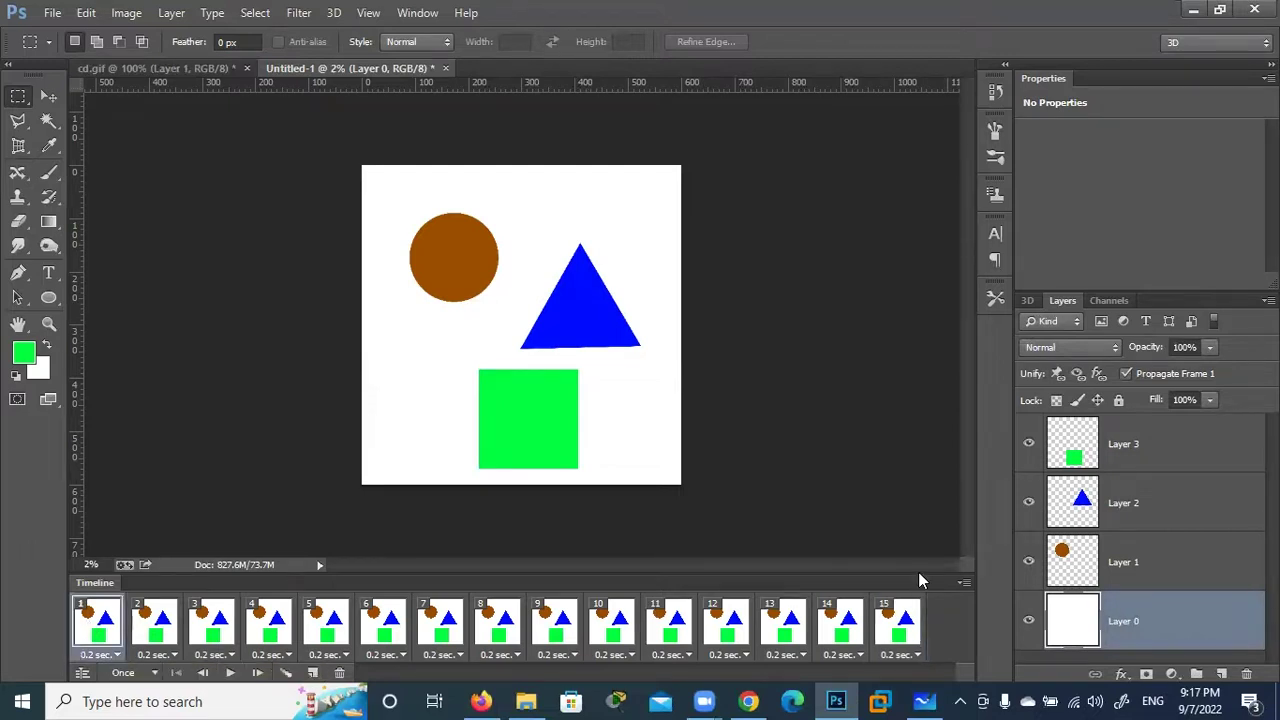
left_click(1029, 564)
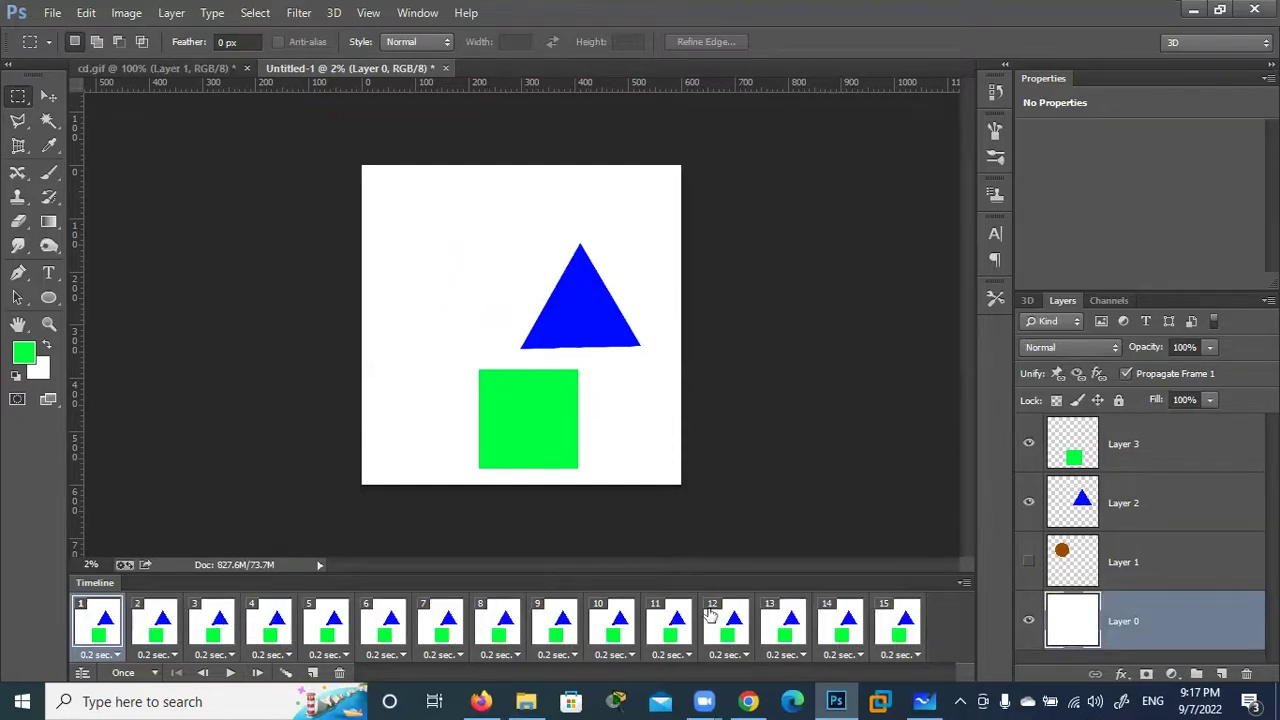
left_click(1029, 564)
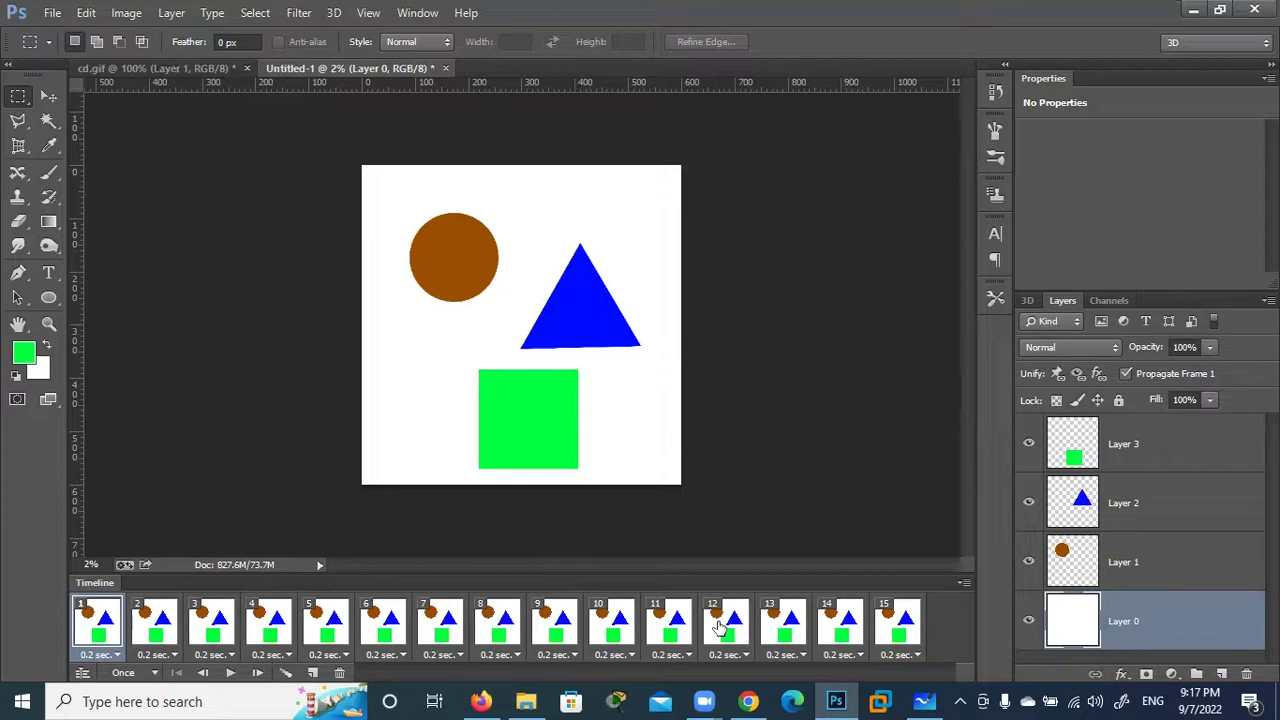
left_click(160, 617)
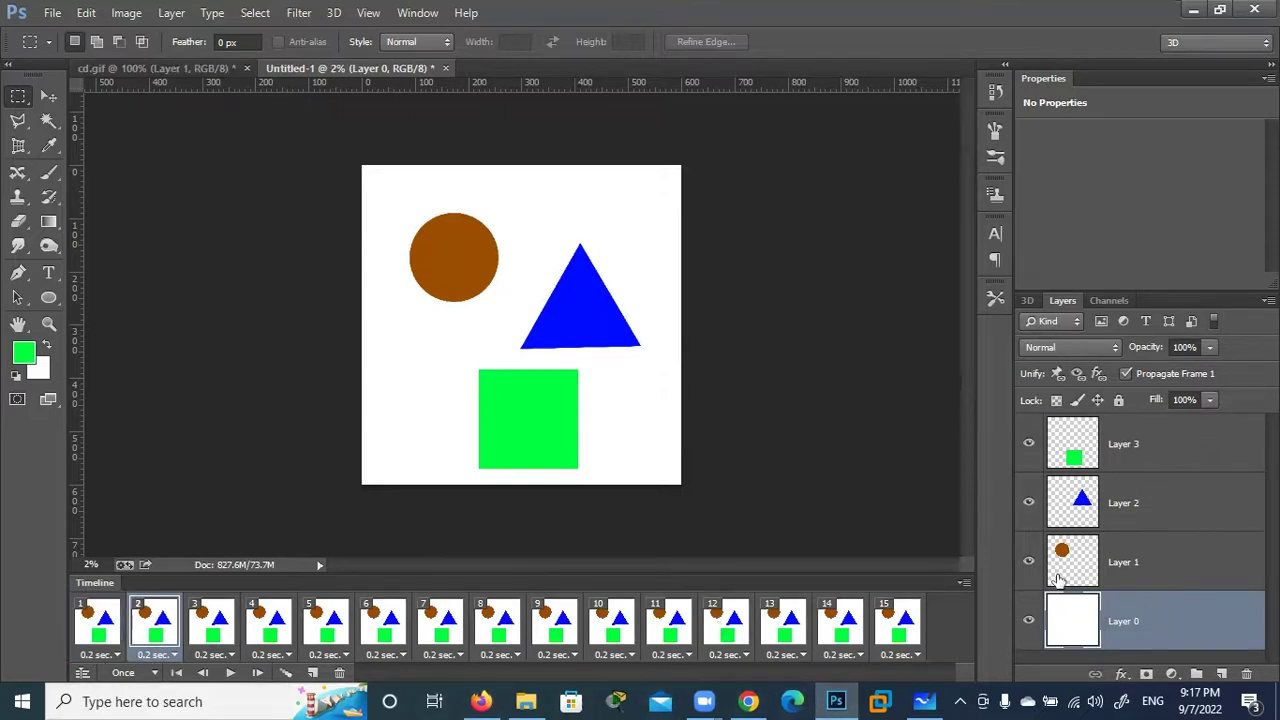
left_click(1029, 562)
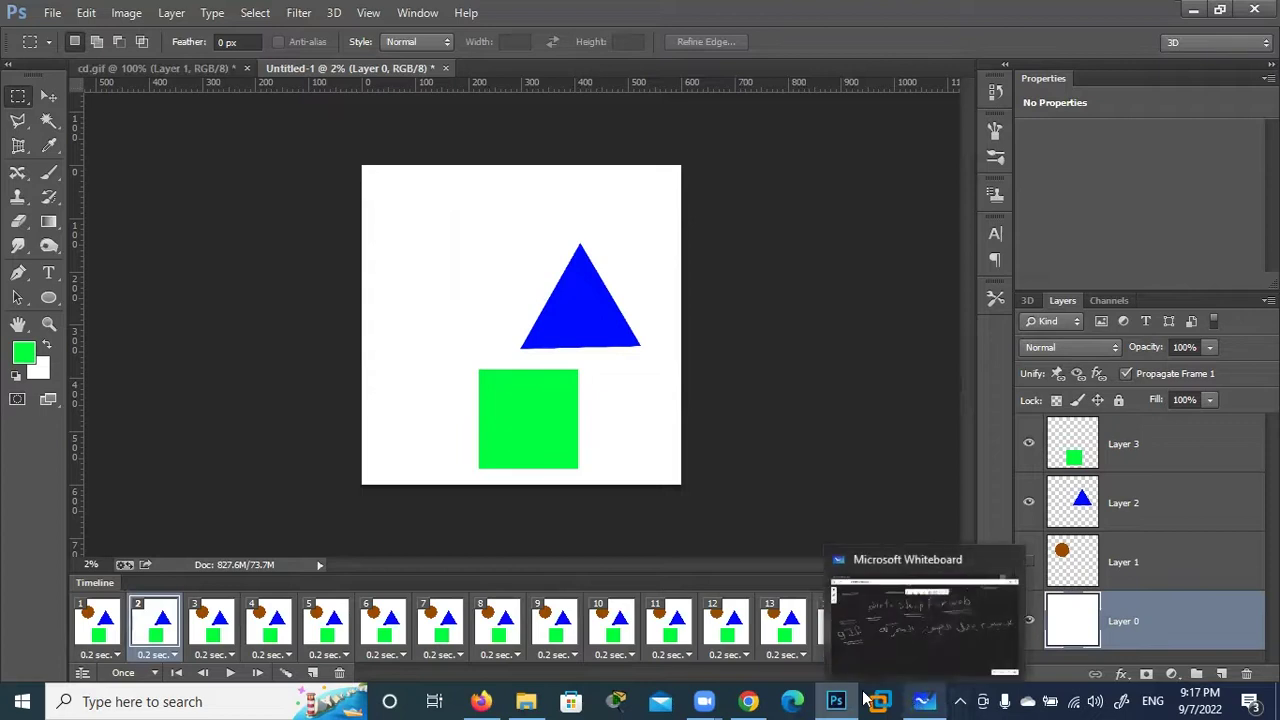
left_click(212, 622)
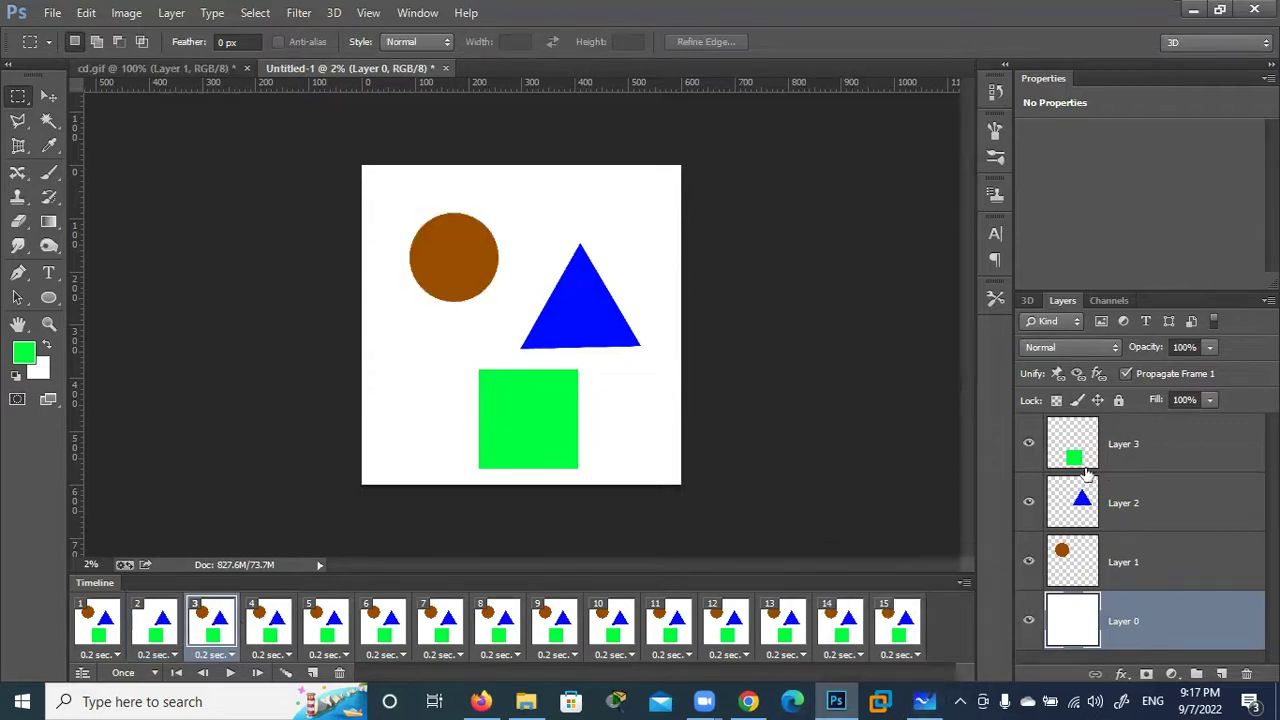
left_click(1029, 503)
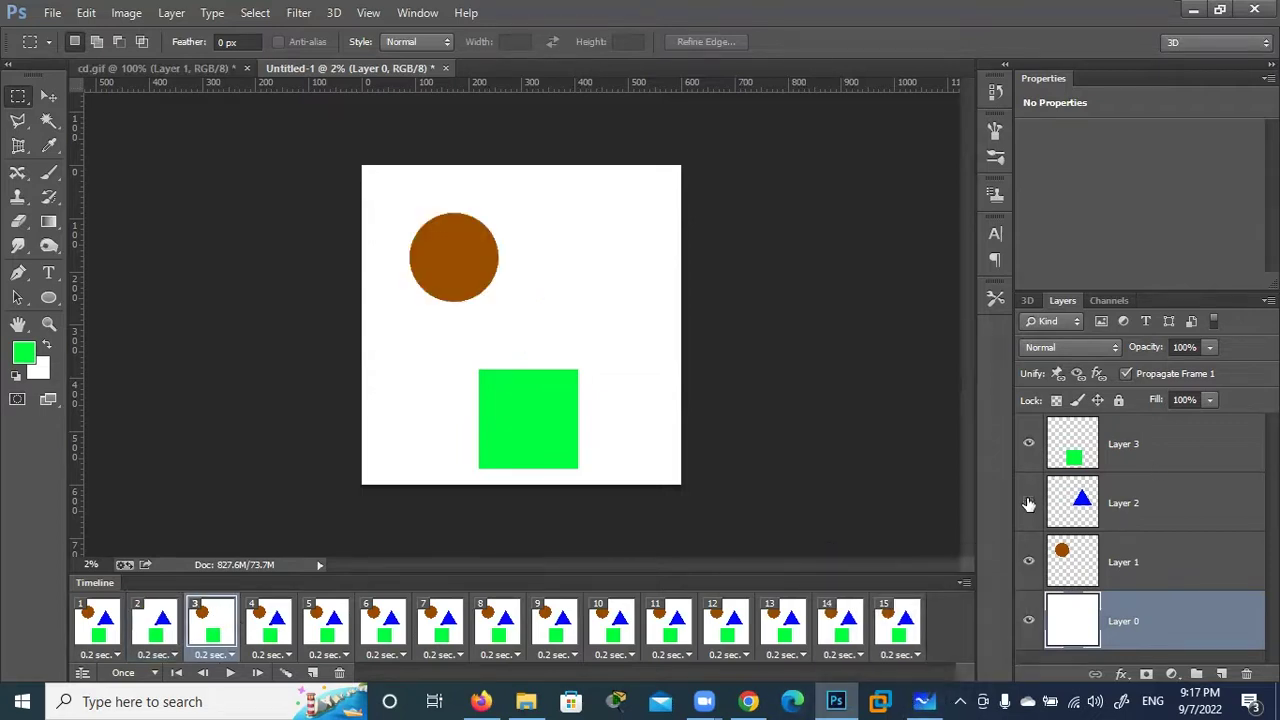
Step: Hide the square on frame 4, all three shapes on frame 5, and the shapes on frame 7
left_click(270, 628)
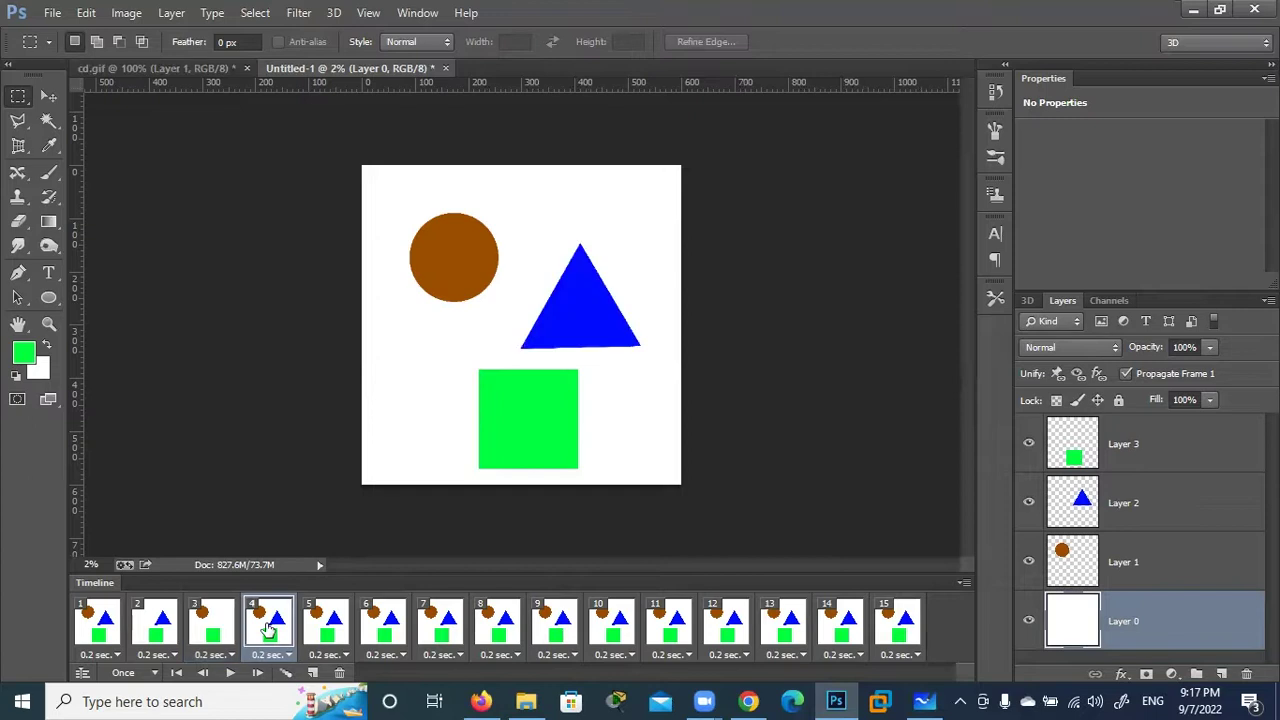
left_click(1028, 444)
left_click(324, 624)
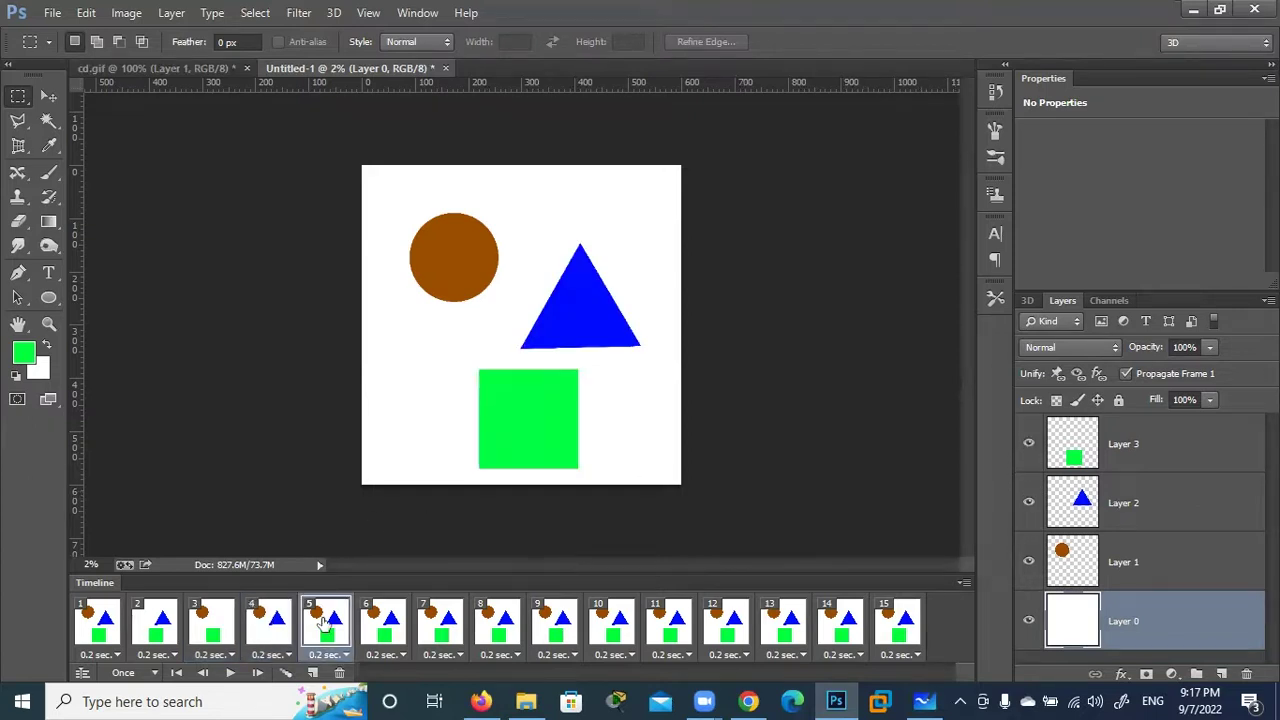
left_click_drag(1028, 442, 1033, 566)
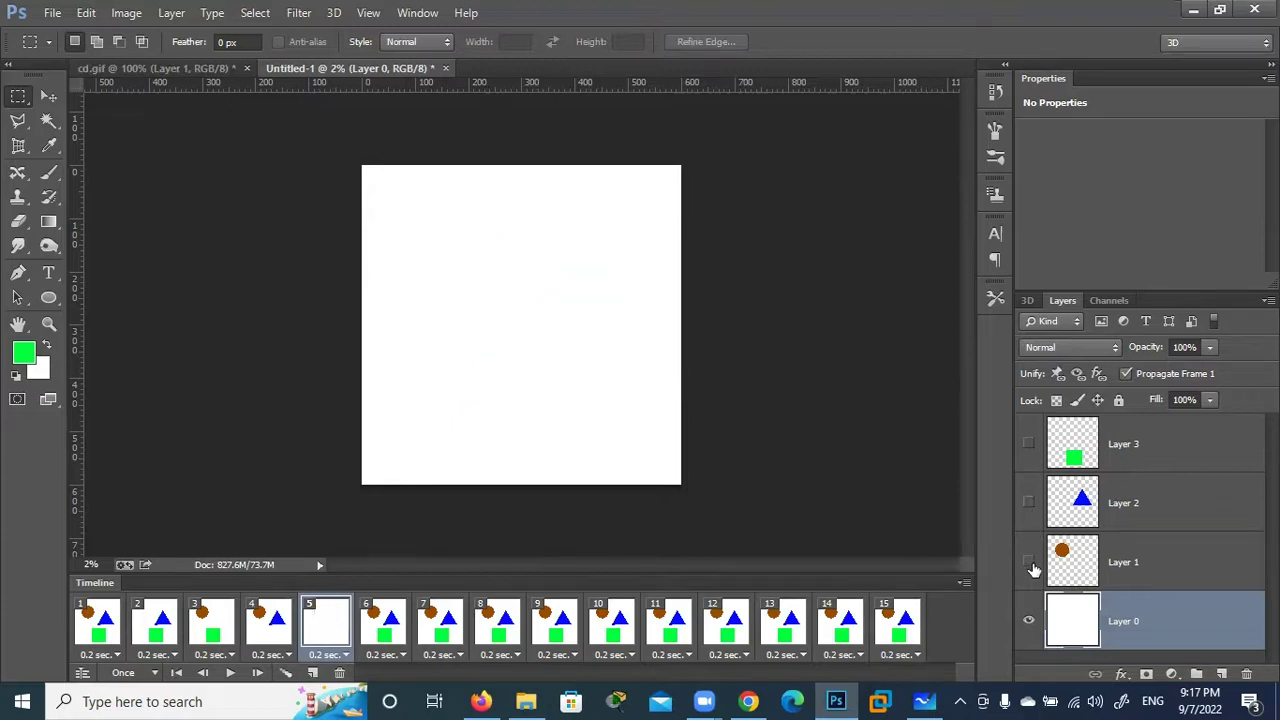
left_click(386, 634)
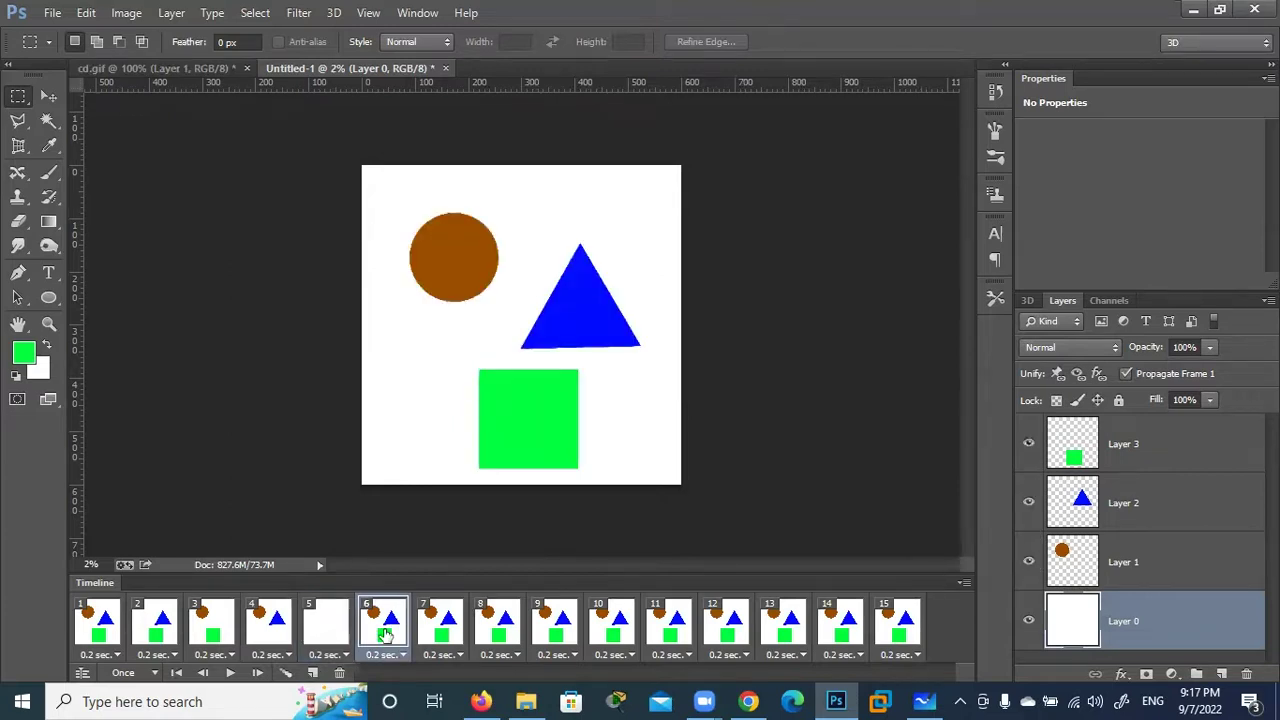
left_click(437, 632)
left_click_drag(1028, 443, 1035, 565)
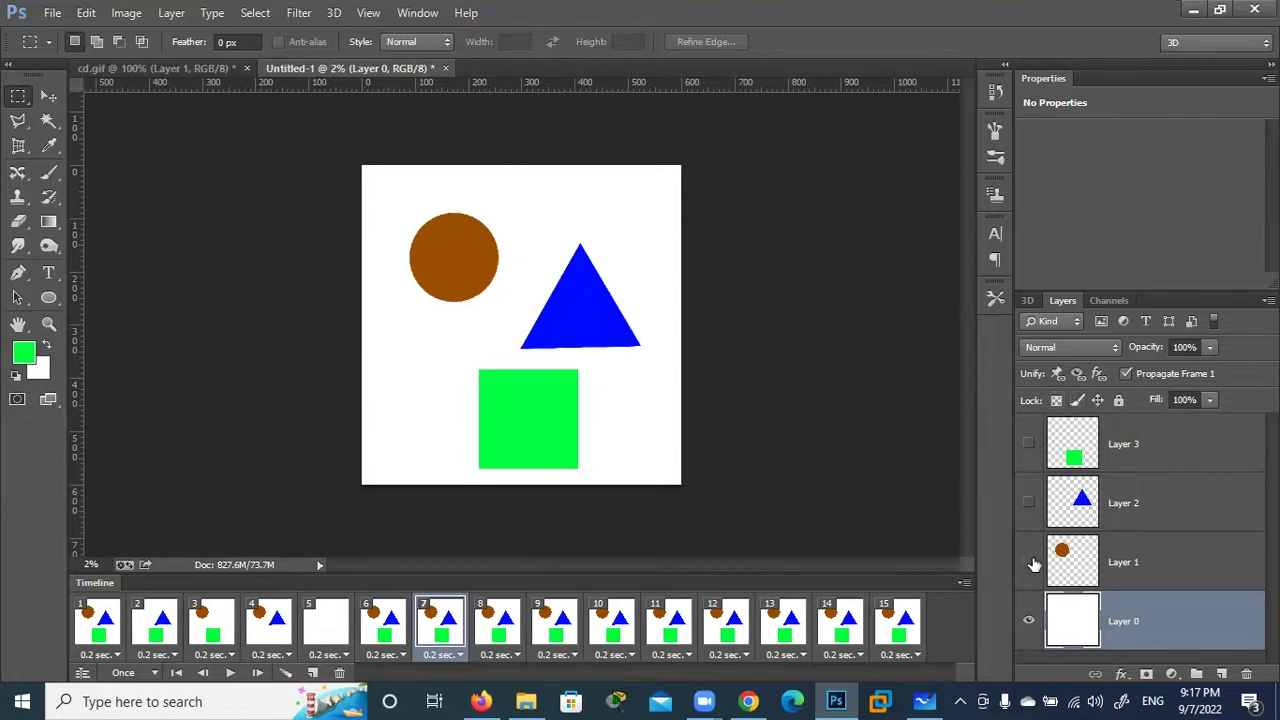
Step: Hide triangle and square on frame 8, the square on frame 9, and every shape on frame 11
left_click(500, 624)
left_click_drag(1028, 502, 1028, 443)
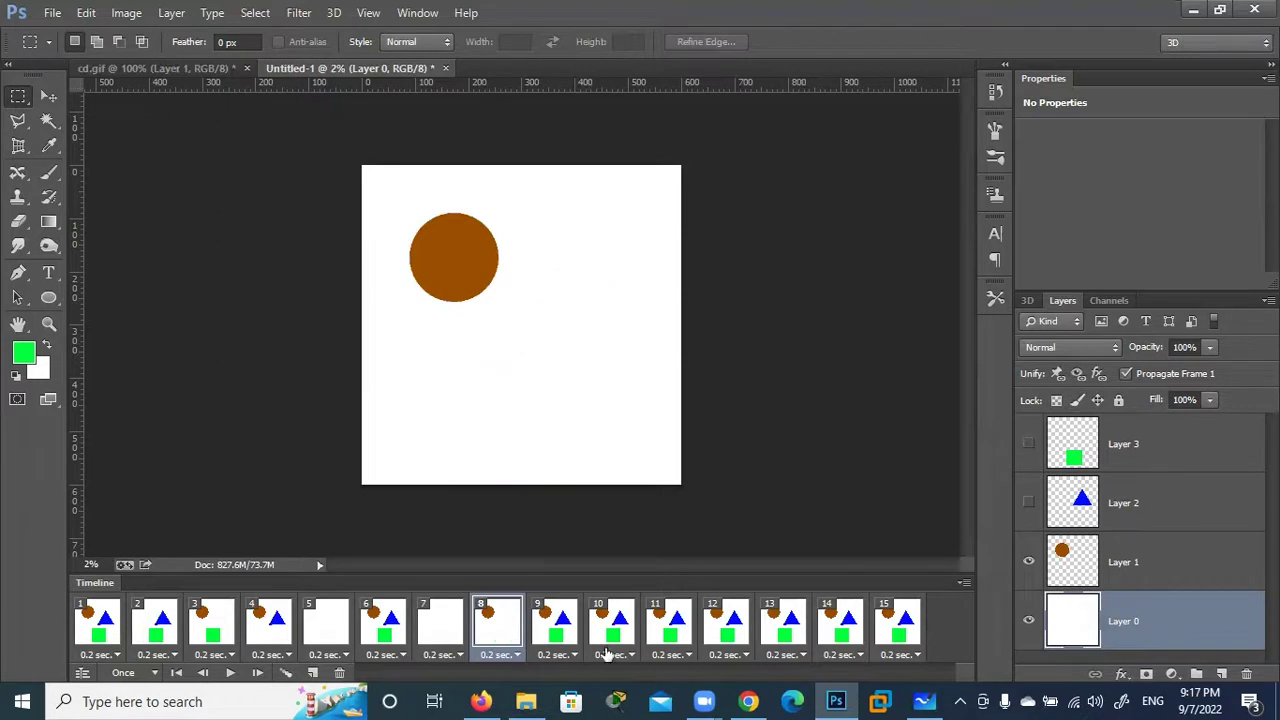
left_click(555, 627)
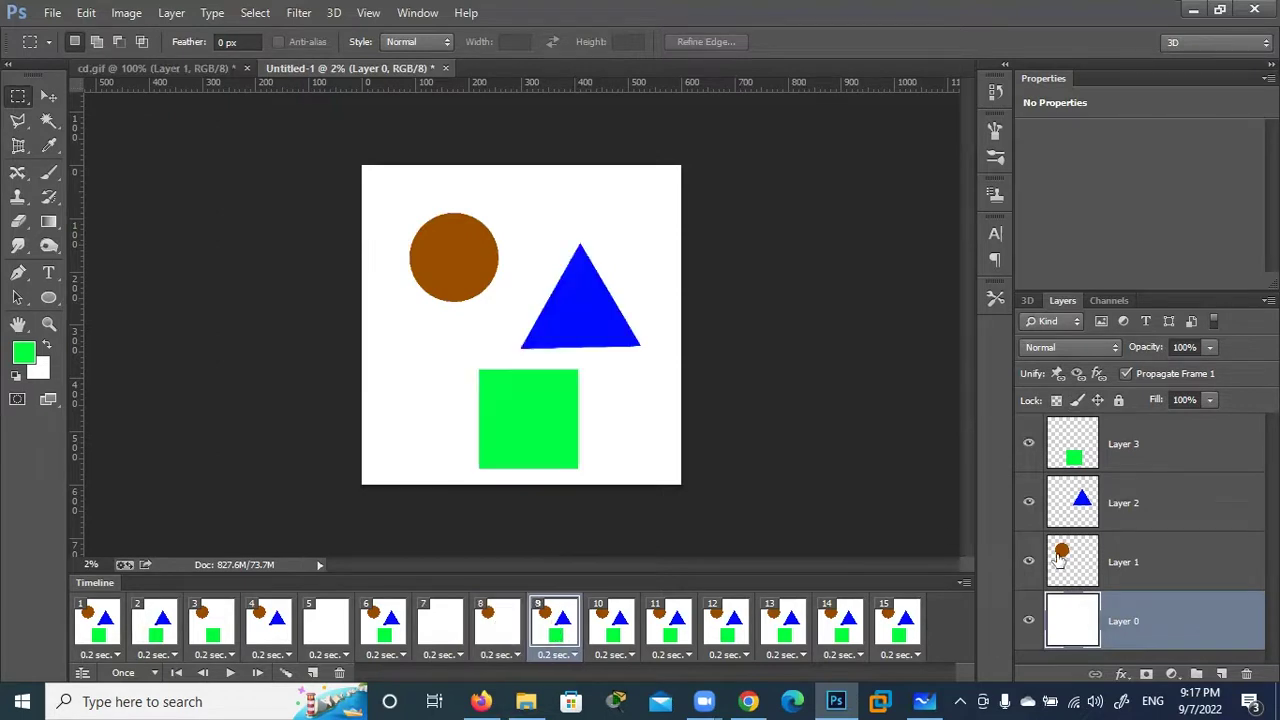
left_click(1028, 443)
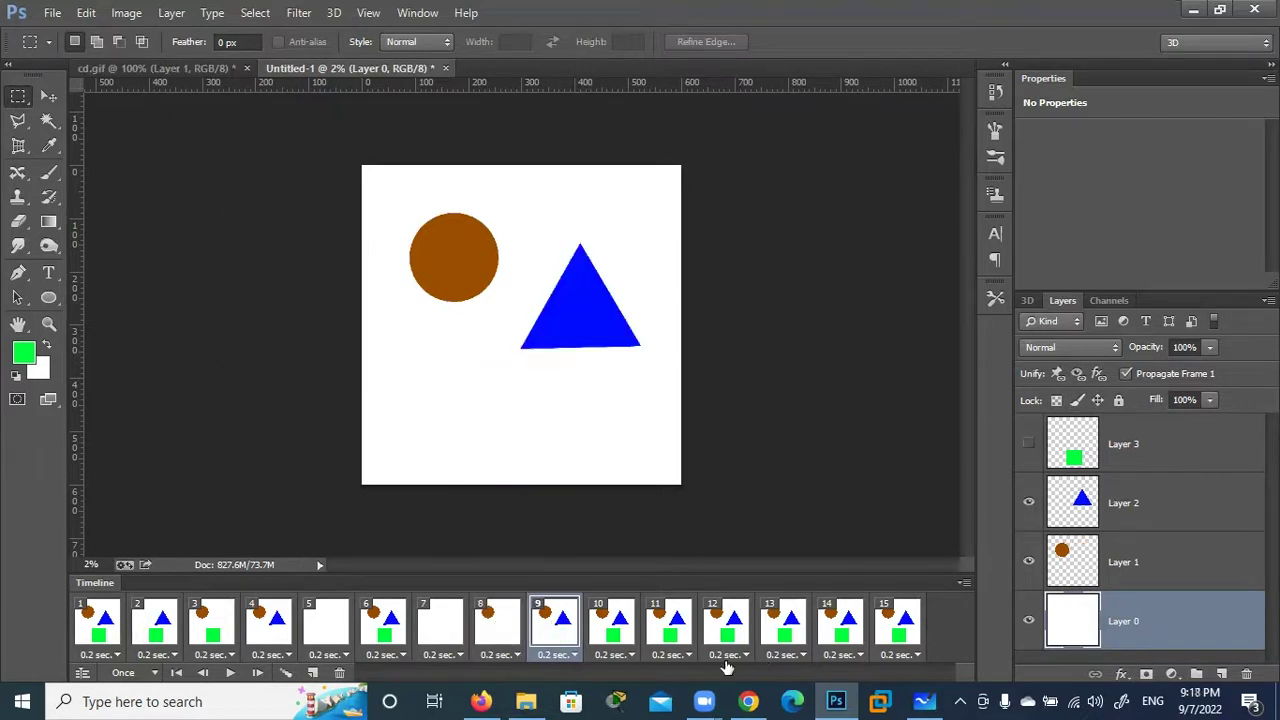
left_click(614, 628)
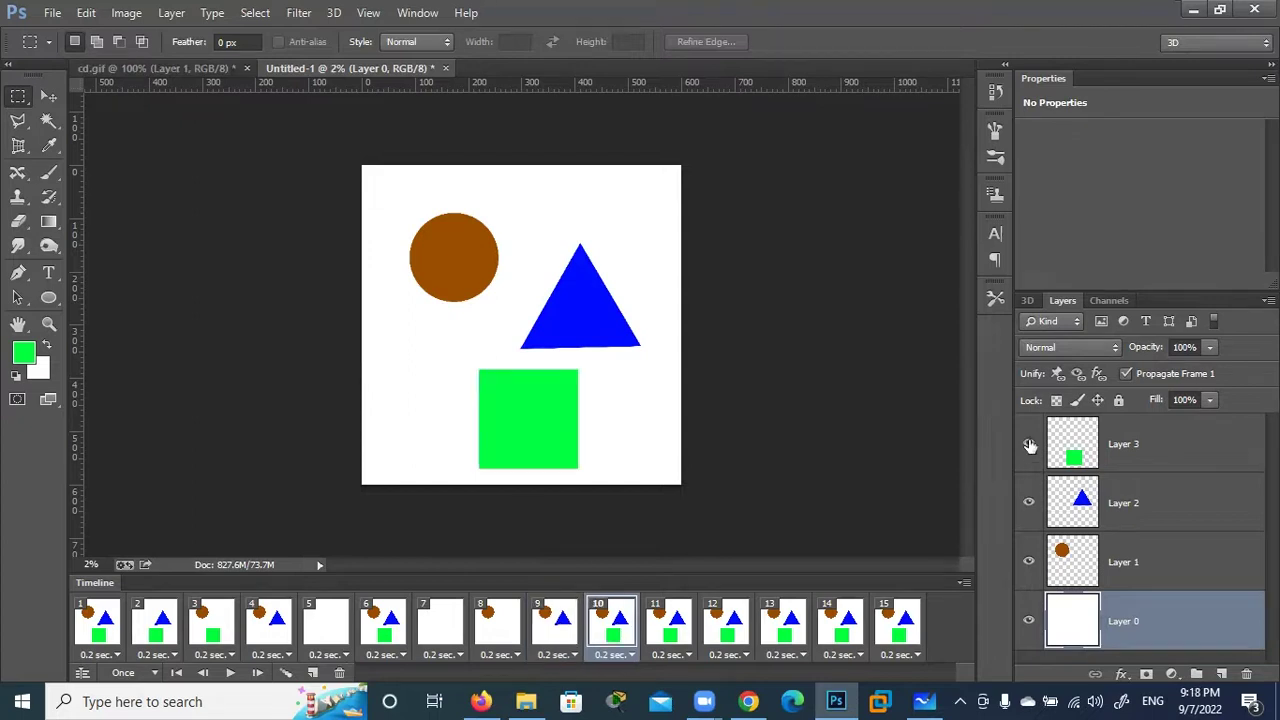
left_click(678, 628)
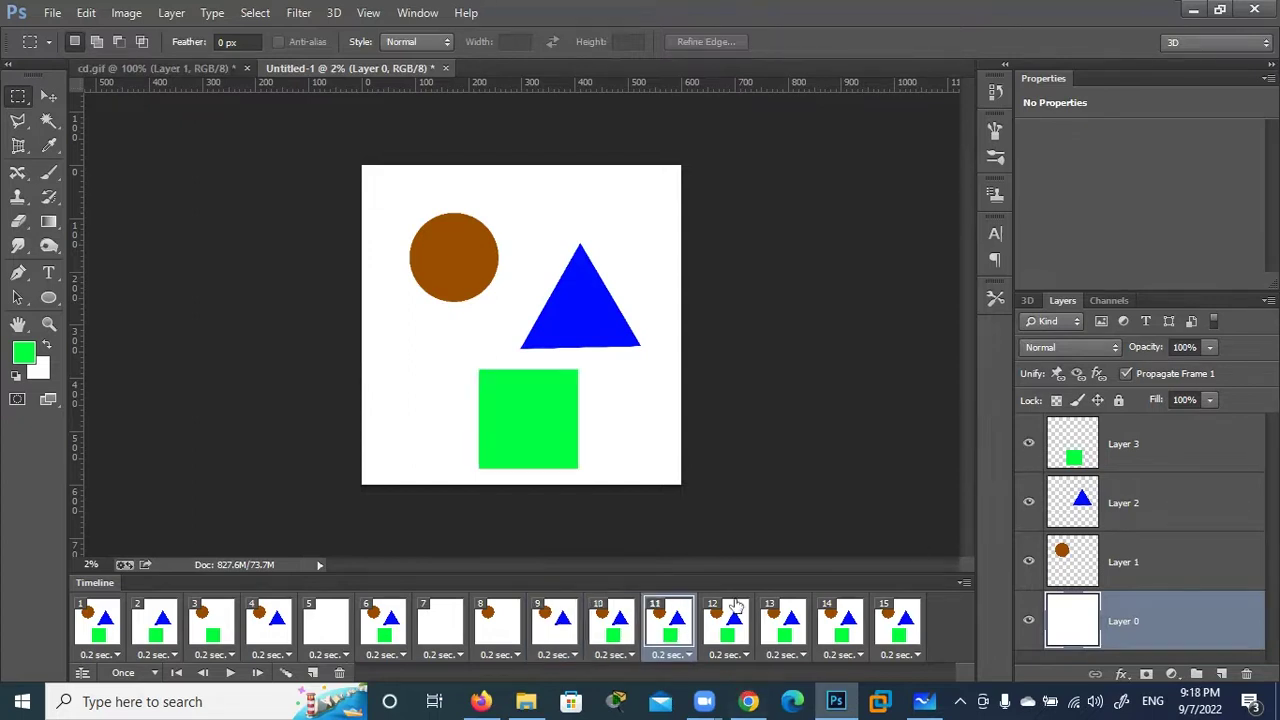
left_click(1028, 443)
left_click(1028, 502)
left_click(1028, 561)
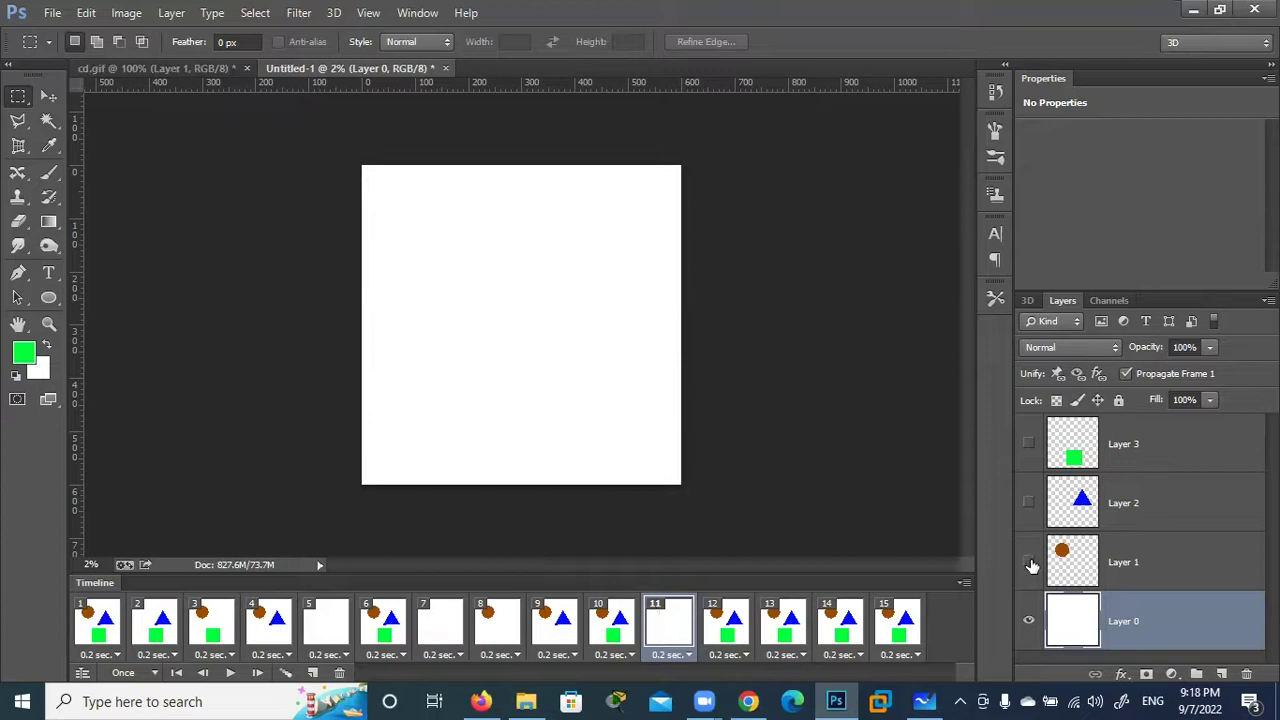
Step: Hide triangle and circle on frame 12, the circle on frame 13, and all shapes on frame 15
left_click(742, 620)
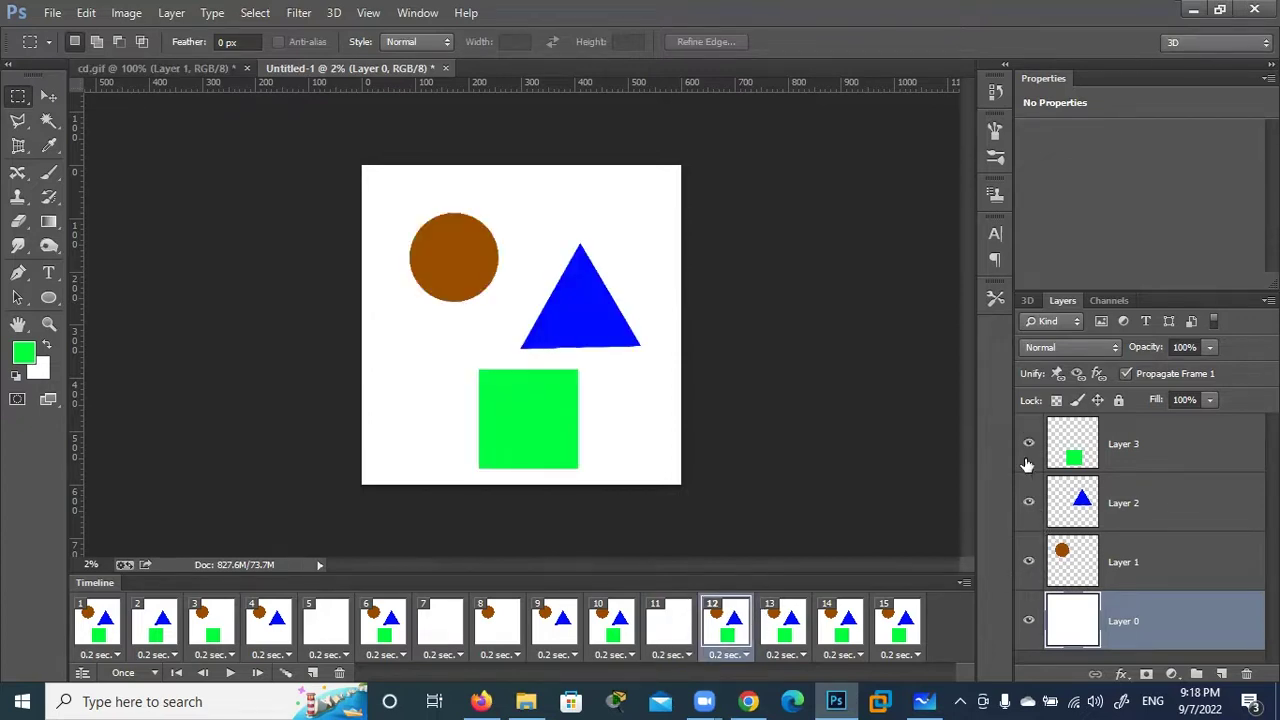
left_click(1028, 503)
left_click(1028, 562)
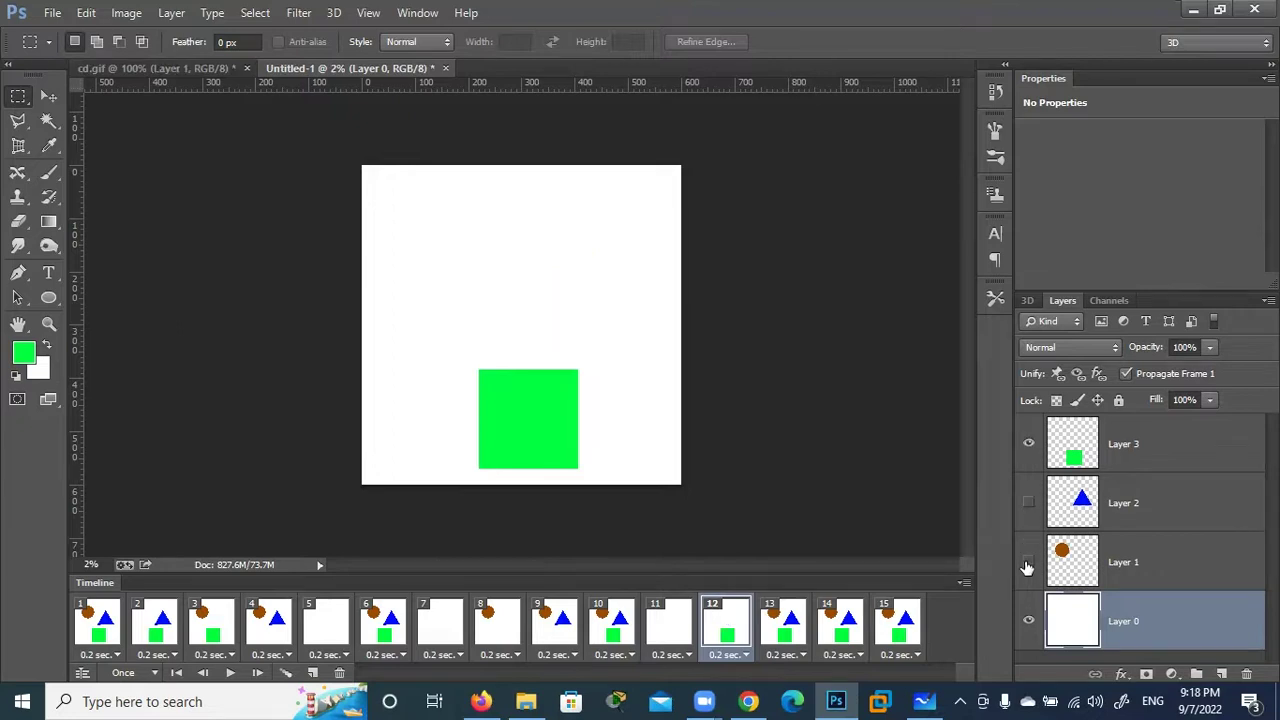
left_click(784, 622)
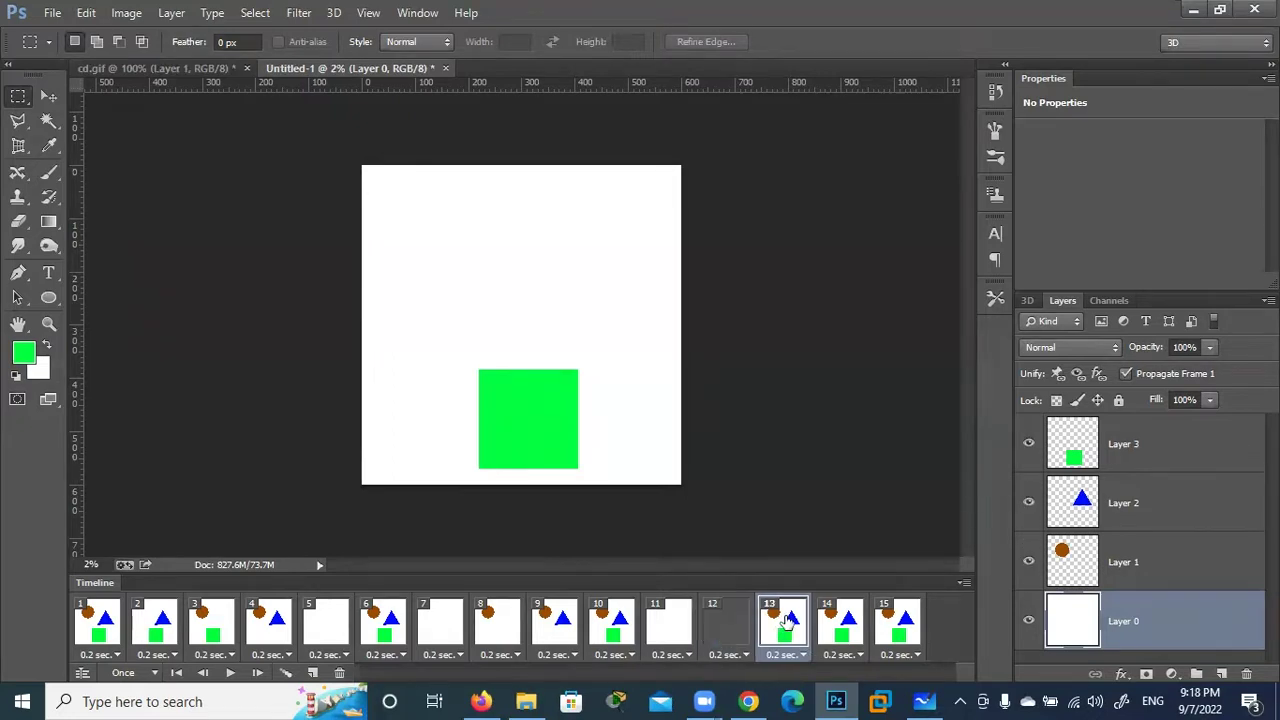
left_click(1028, 563)
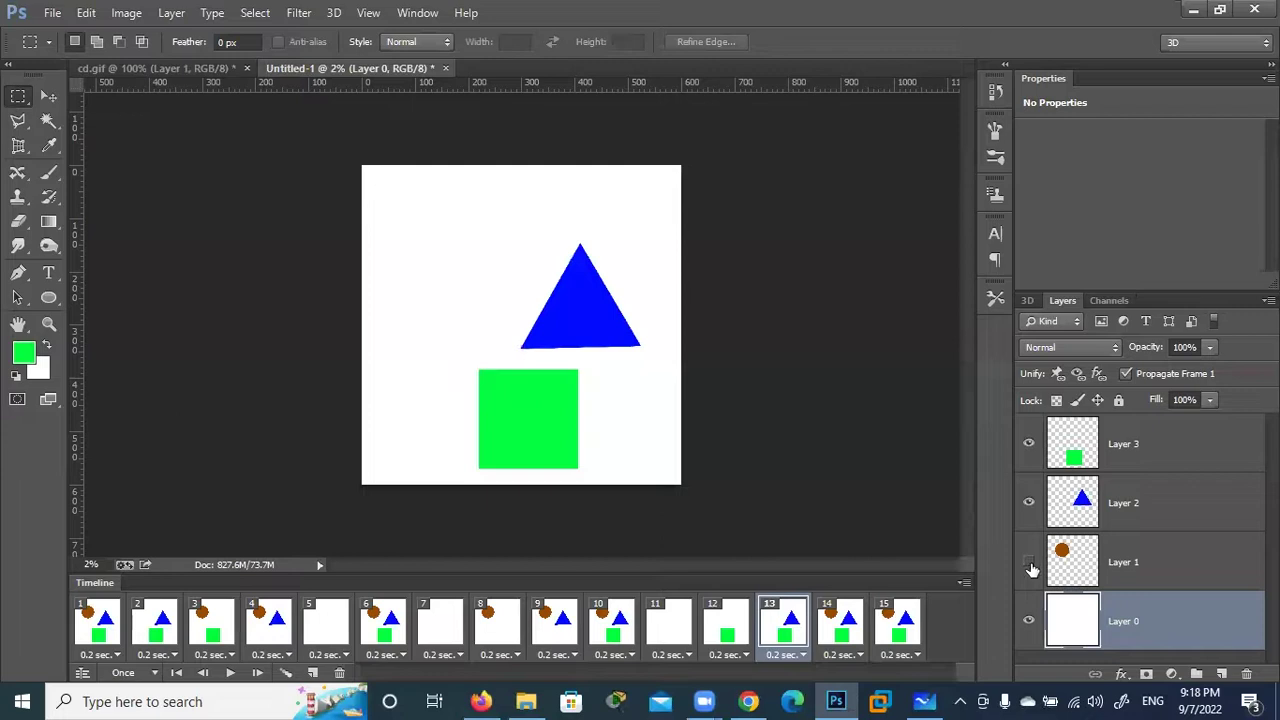
left_click(848, 628)
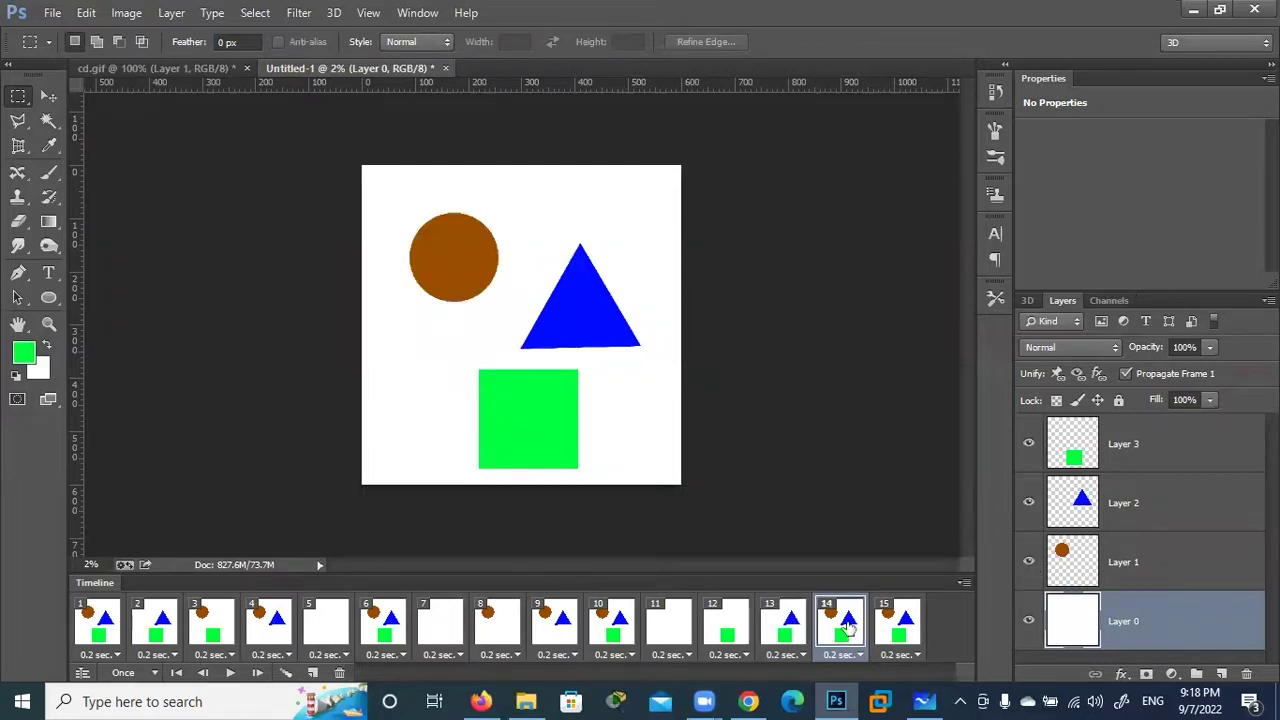
left_click(912, 622)
left_click_drag(1028, 443, 1028, 563)
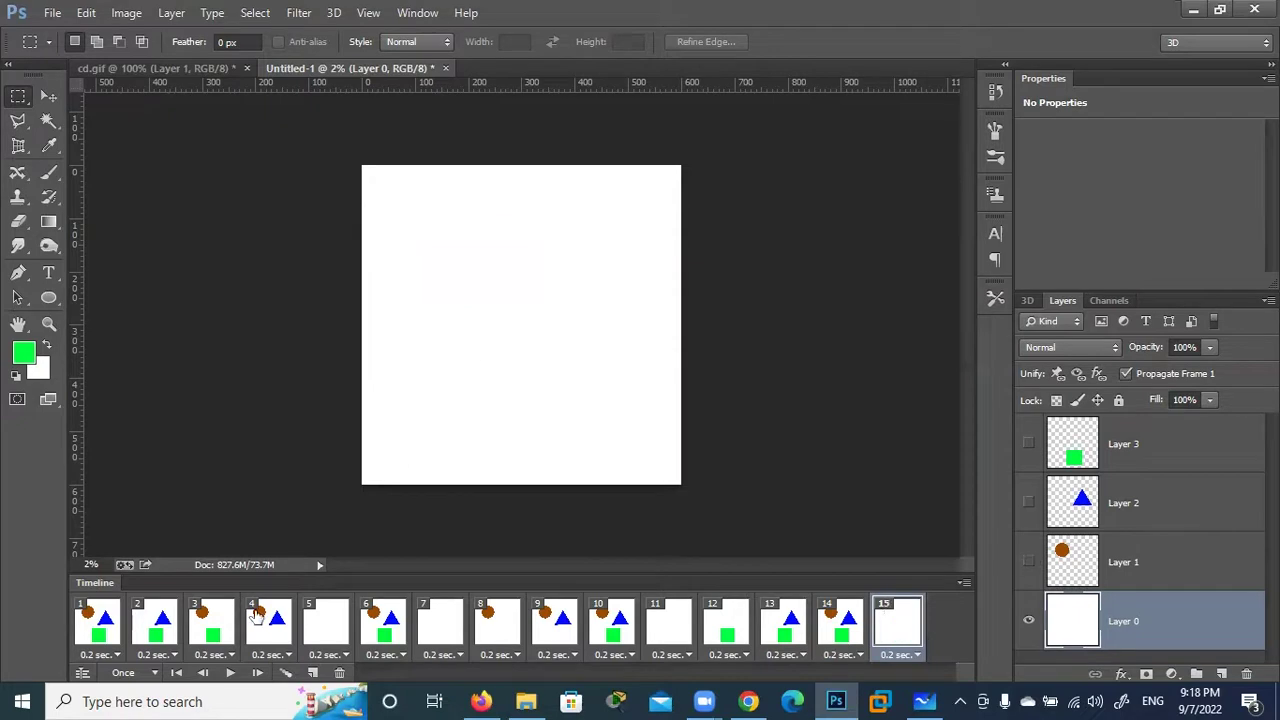
Step: Play the 15-frame animation five times to preview it, then open the loop-count choices
left_click(230, 674)
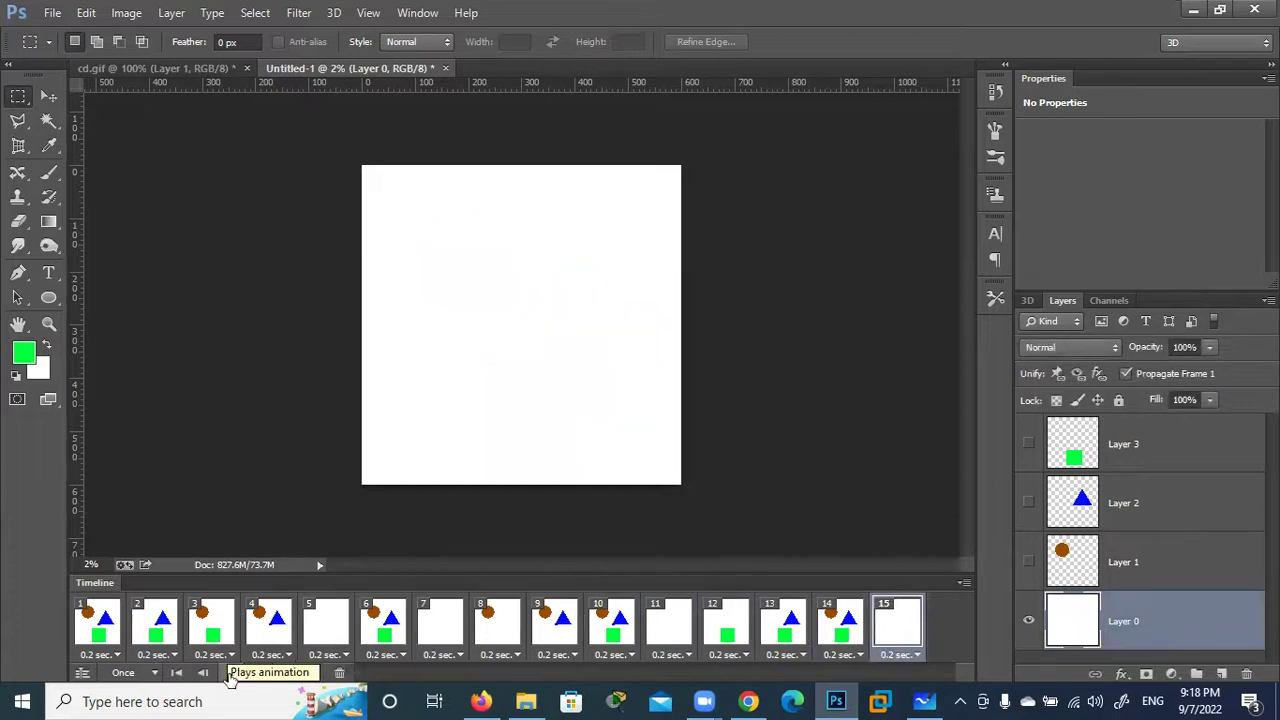
left_click(230, 674)
left_click(230, 674)
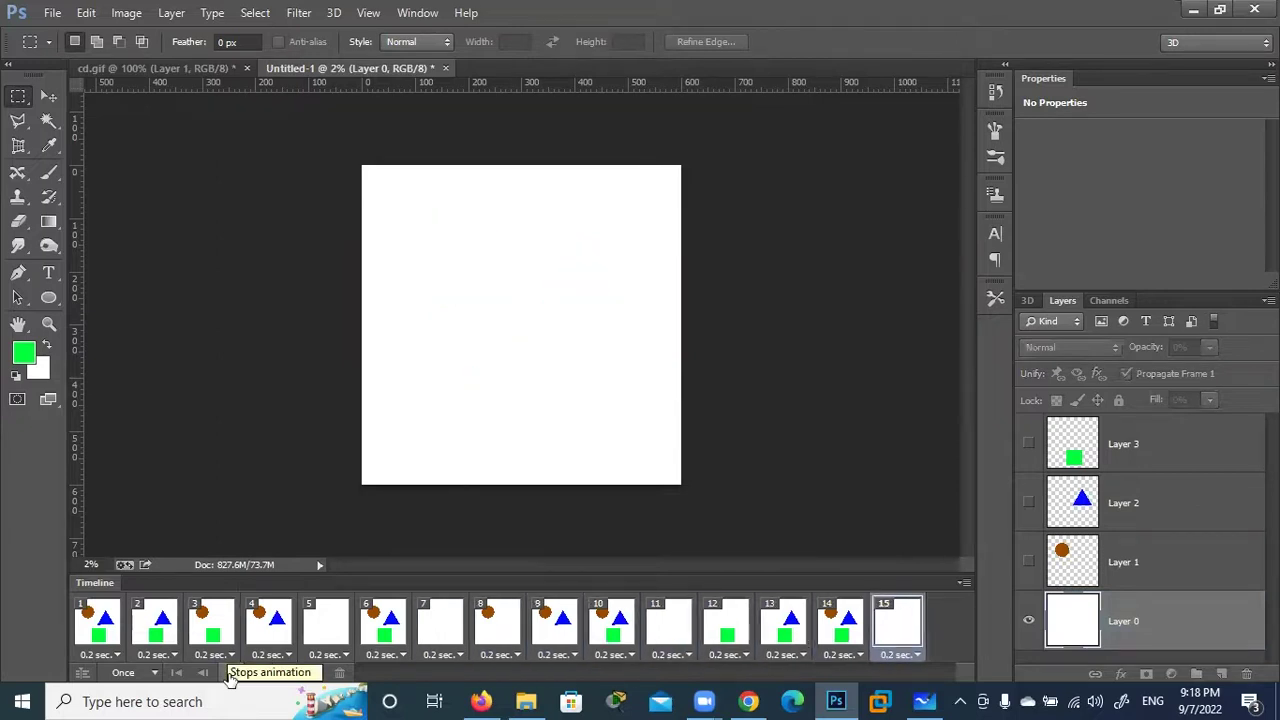
left_click(230, 674)
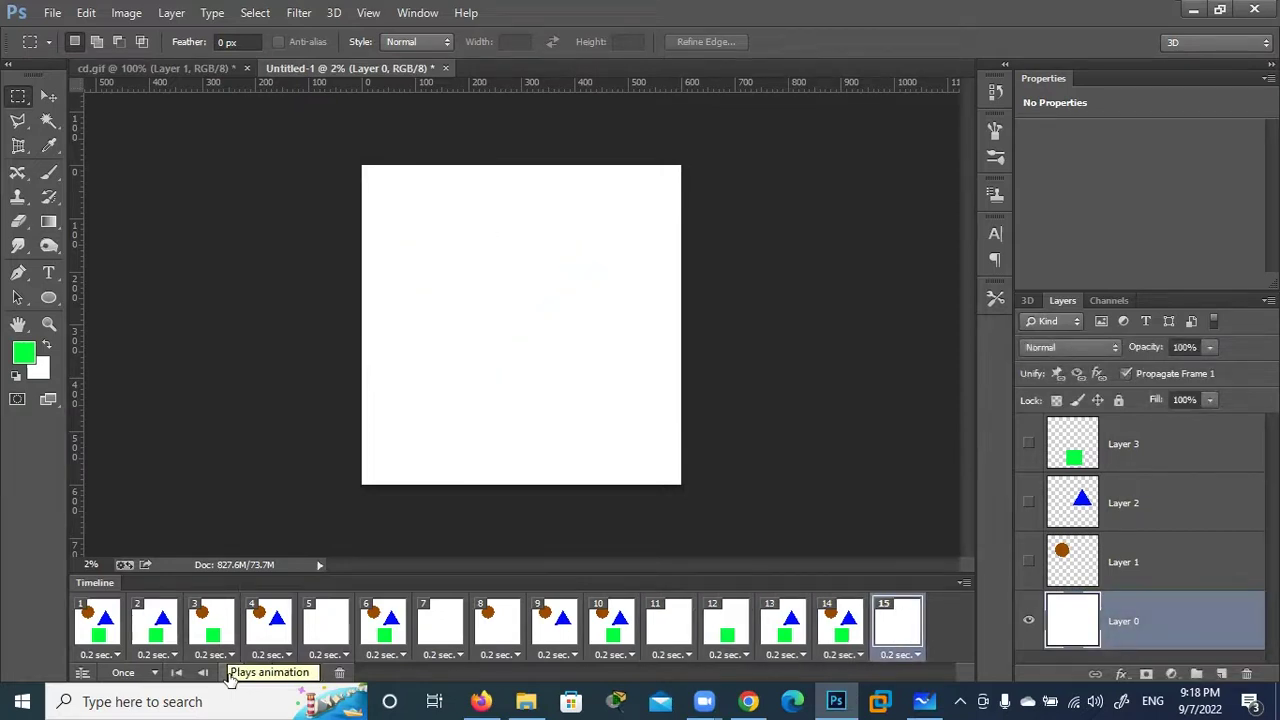
left_click(230, 674)
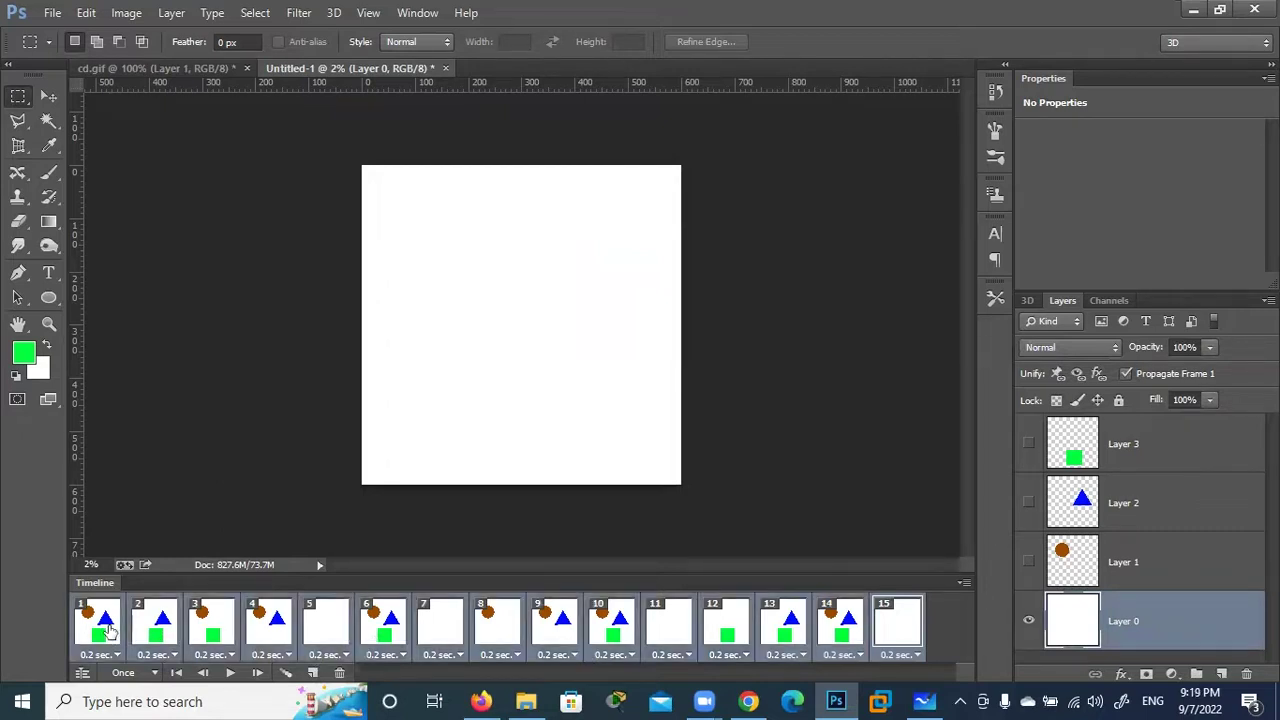
left_click(153, 674)
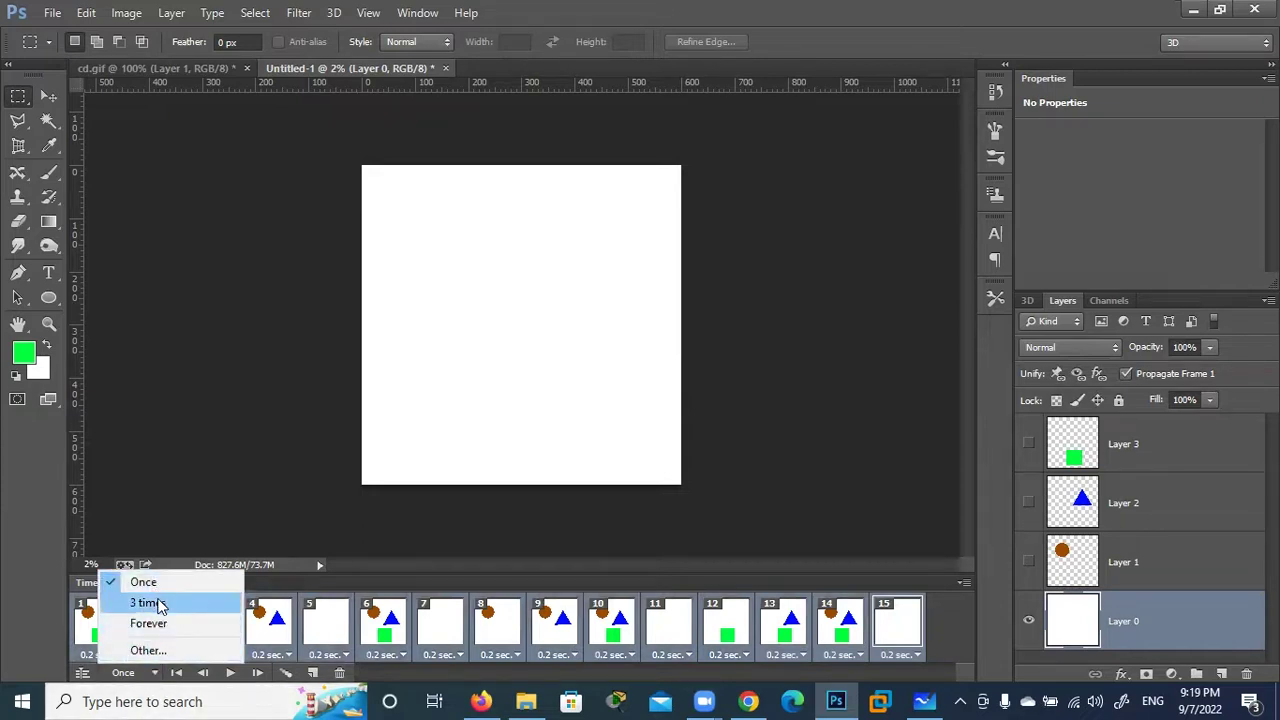
Step: Set the loop option to Forever, play the looping animation, then stop it
left_click(157, 623)
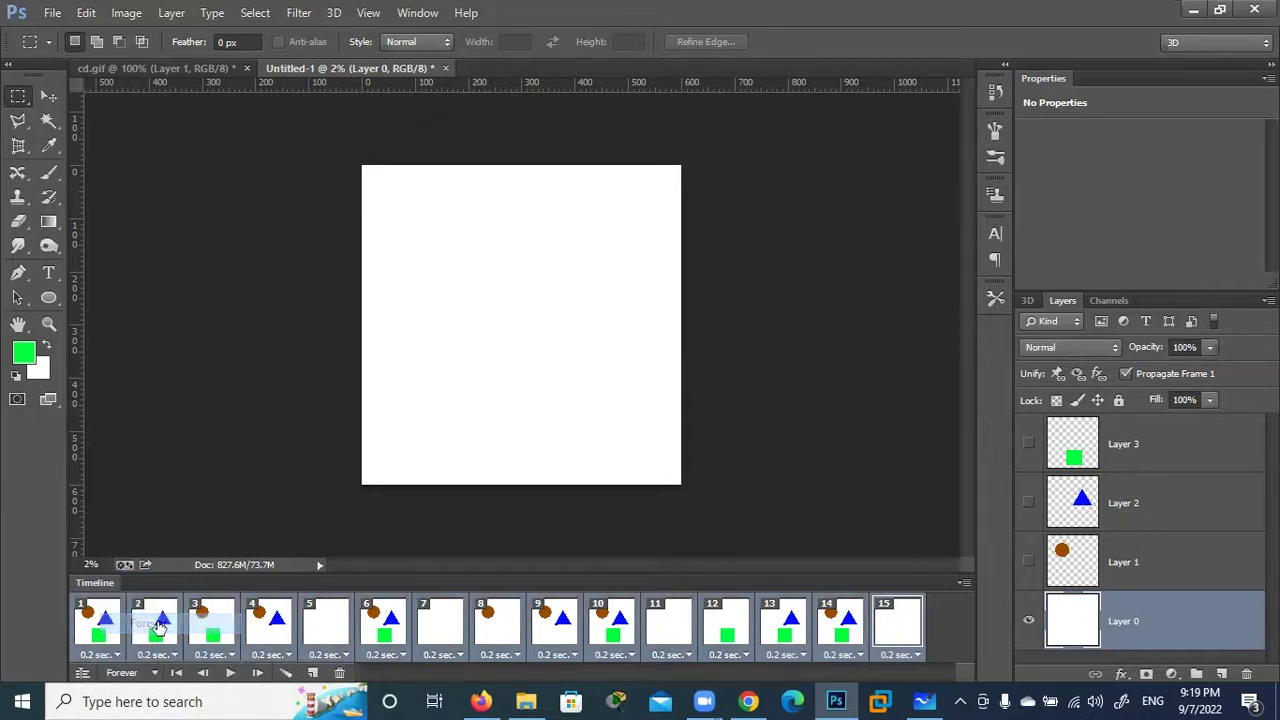
left_click(231, 674)
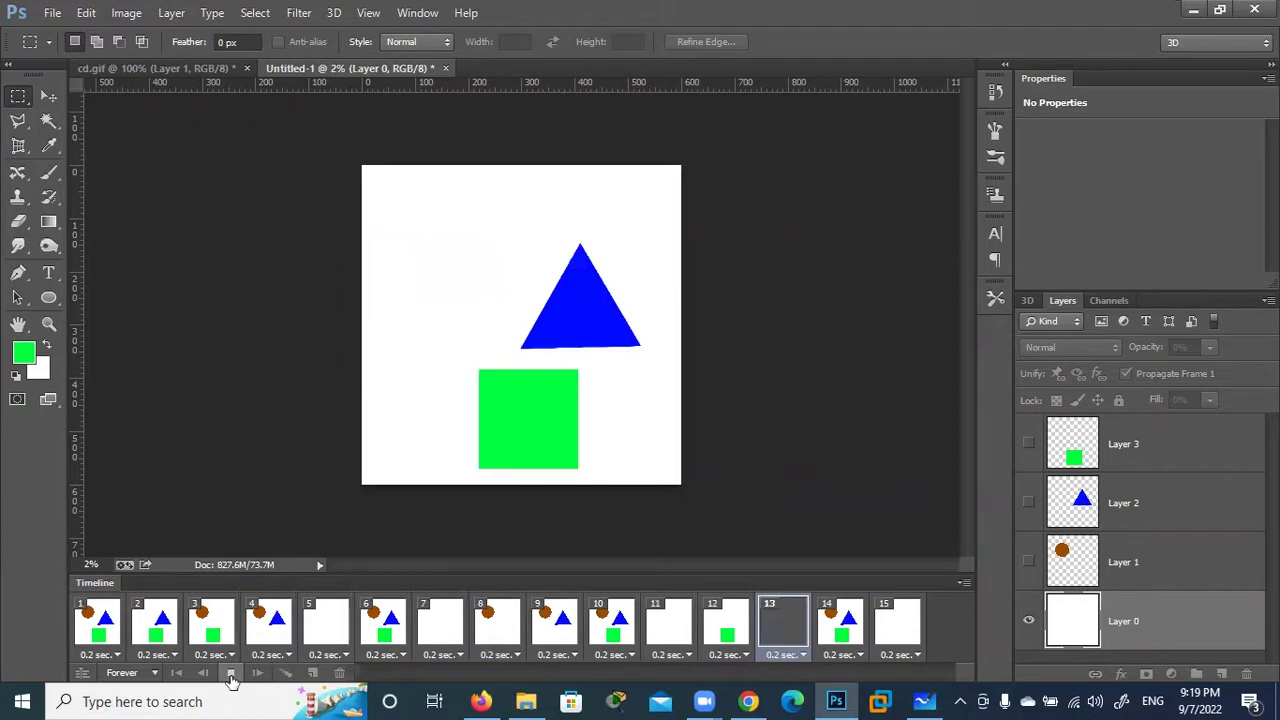
left_click(231, 675)
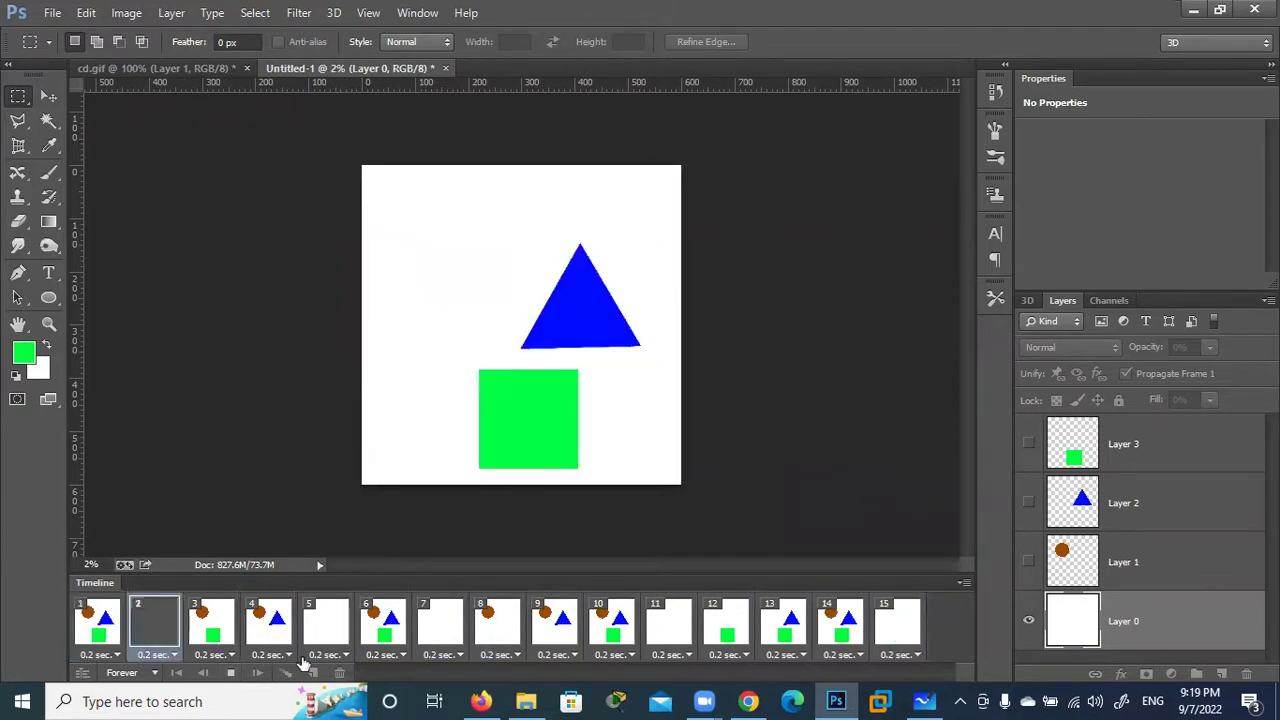
Step: Stop playback on frame 15 and check frame 1's delay menu, leaving it at 0.2 sec
left_click(231, 675)
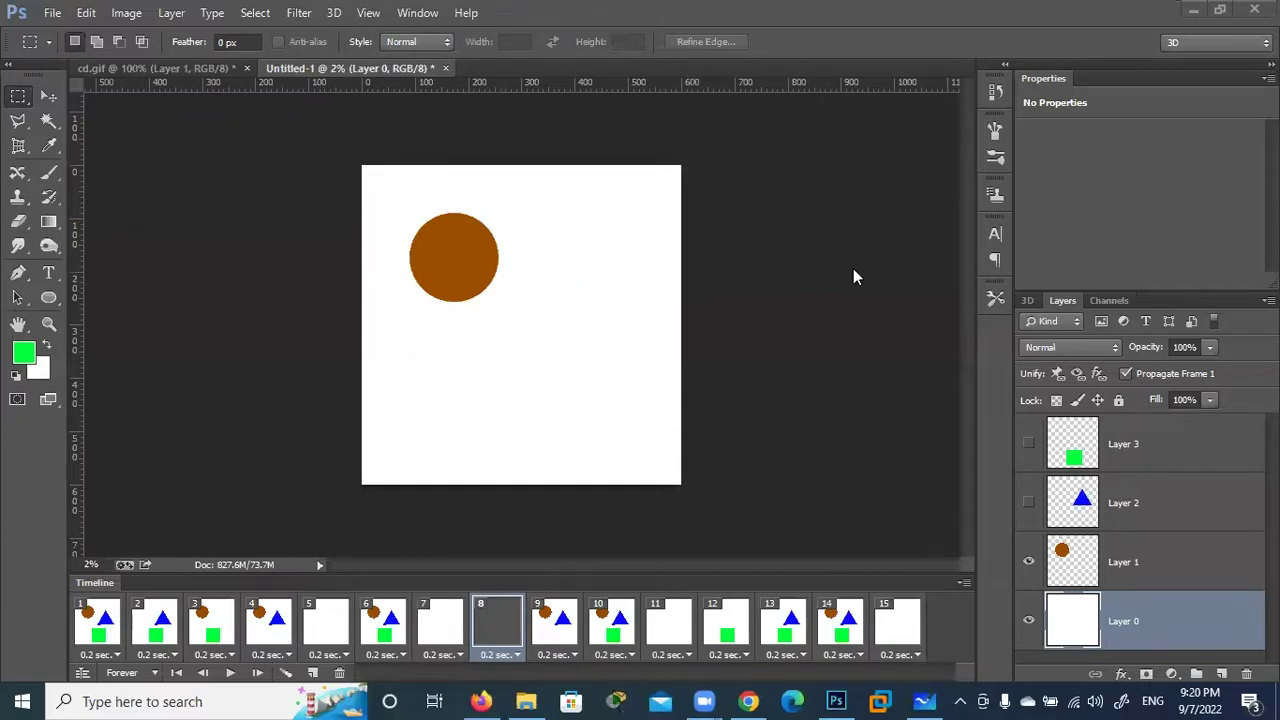
left_click(803, 270)
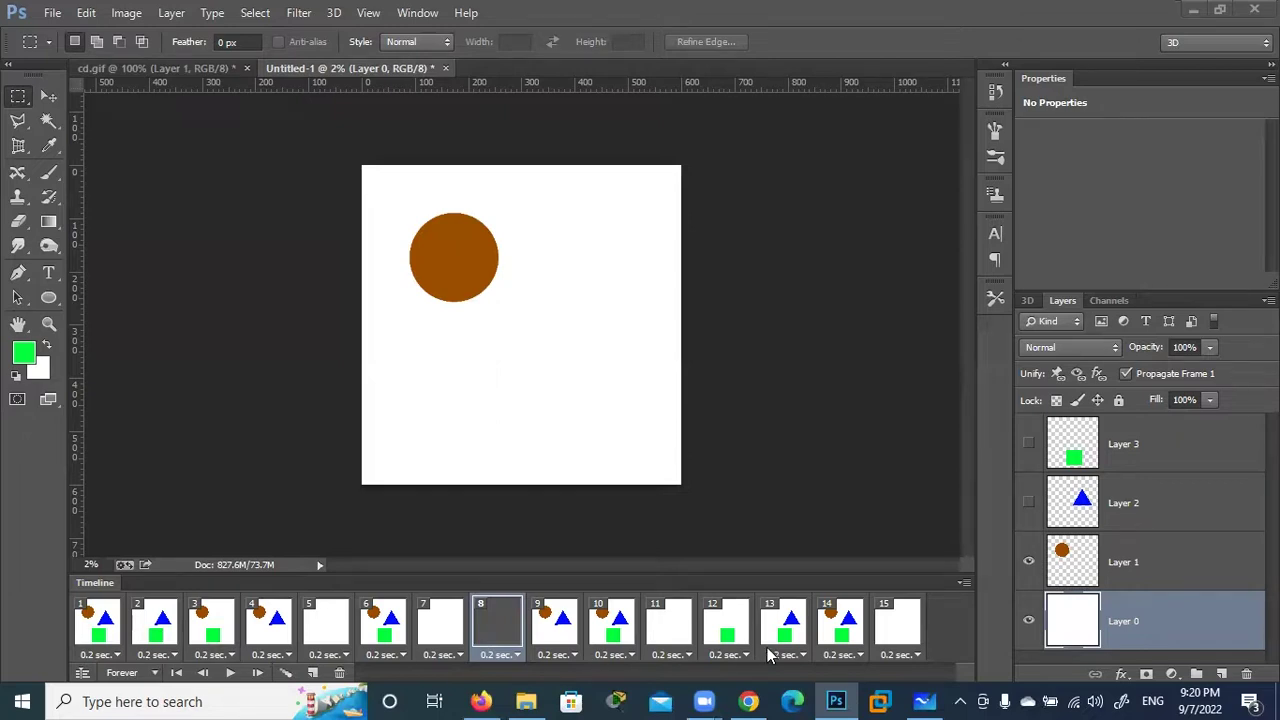
left_click(900, 630)
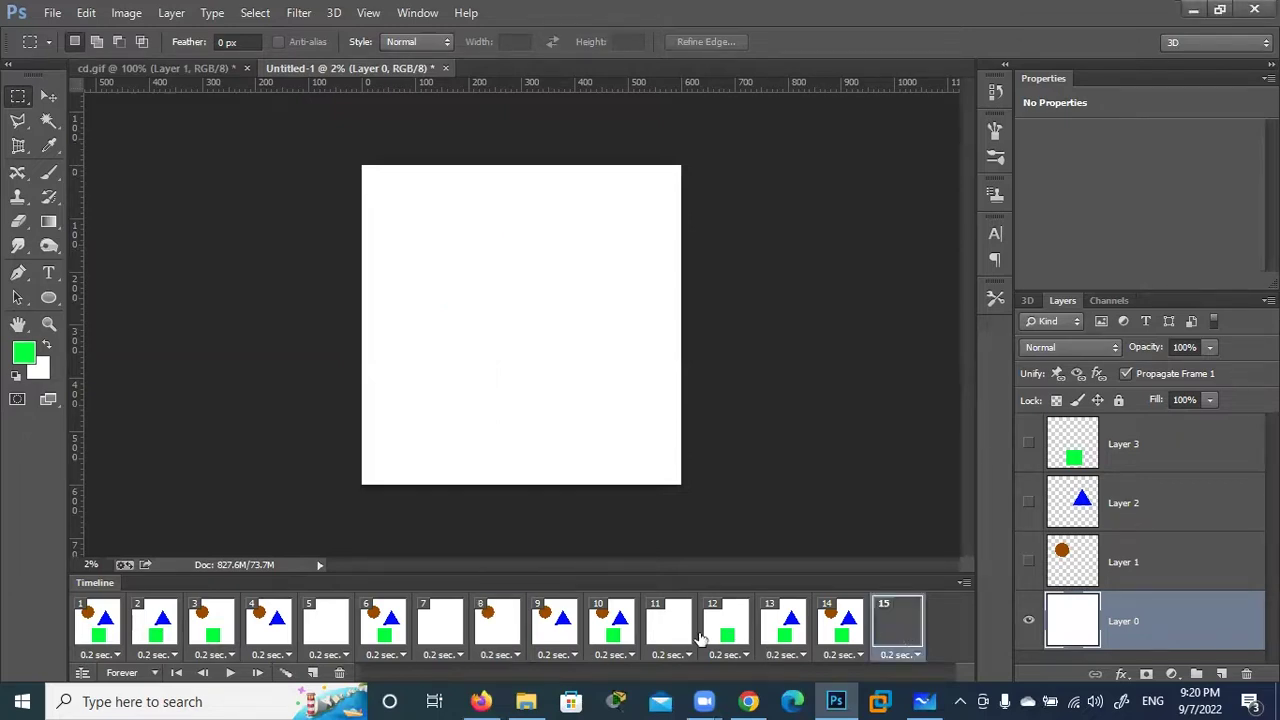
left_click(116, 658)
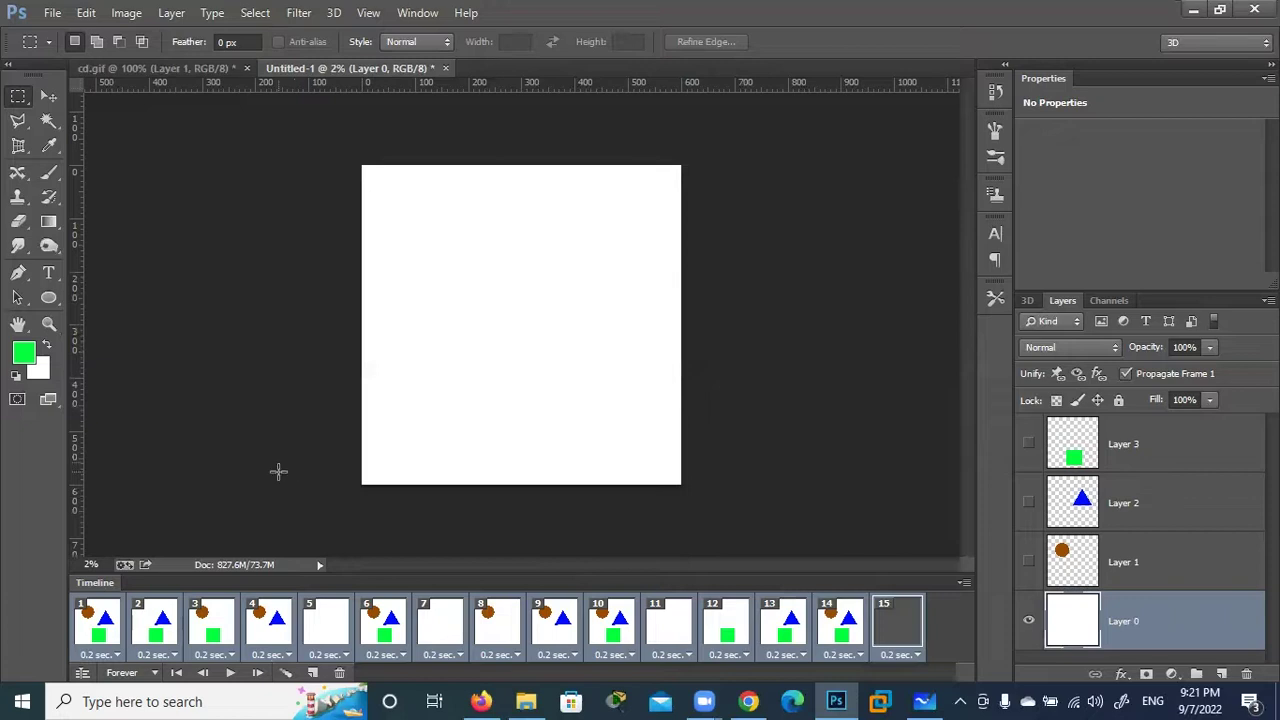
left_click(48, 95)
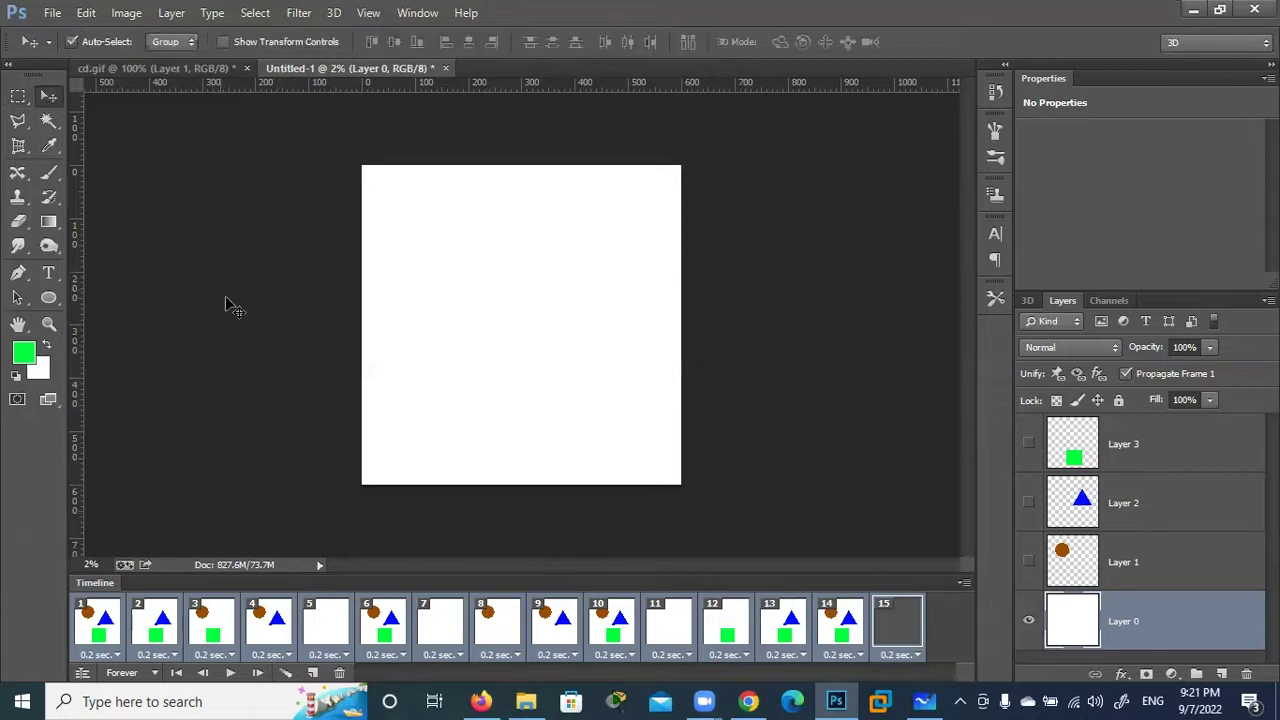
left_click(232, 314)
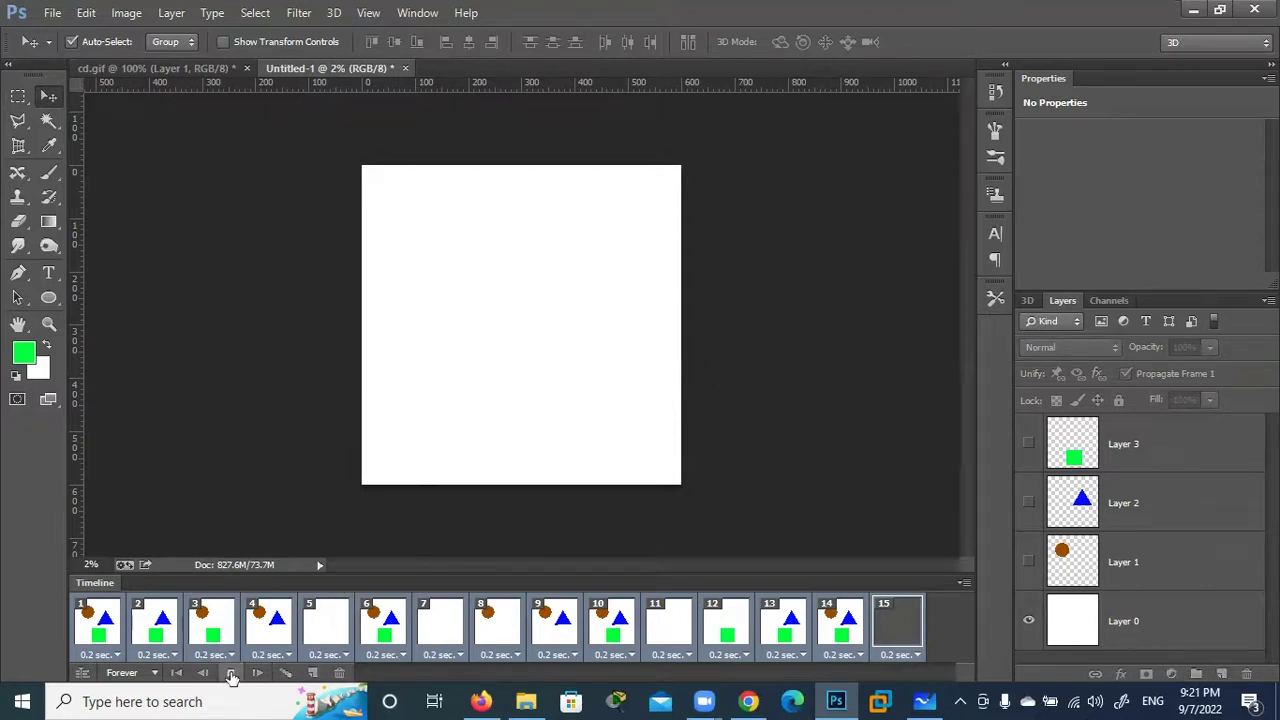
left_click(230, 673)
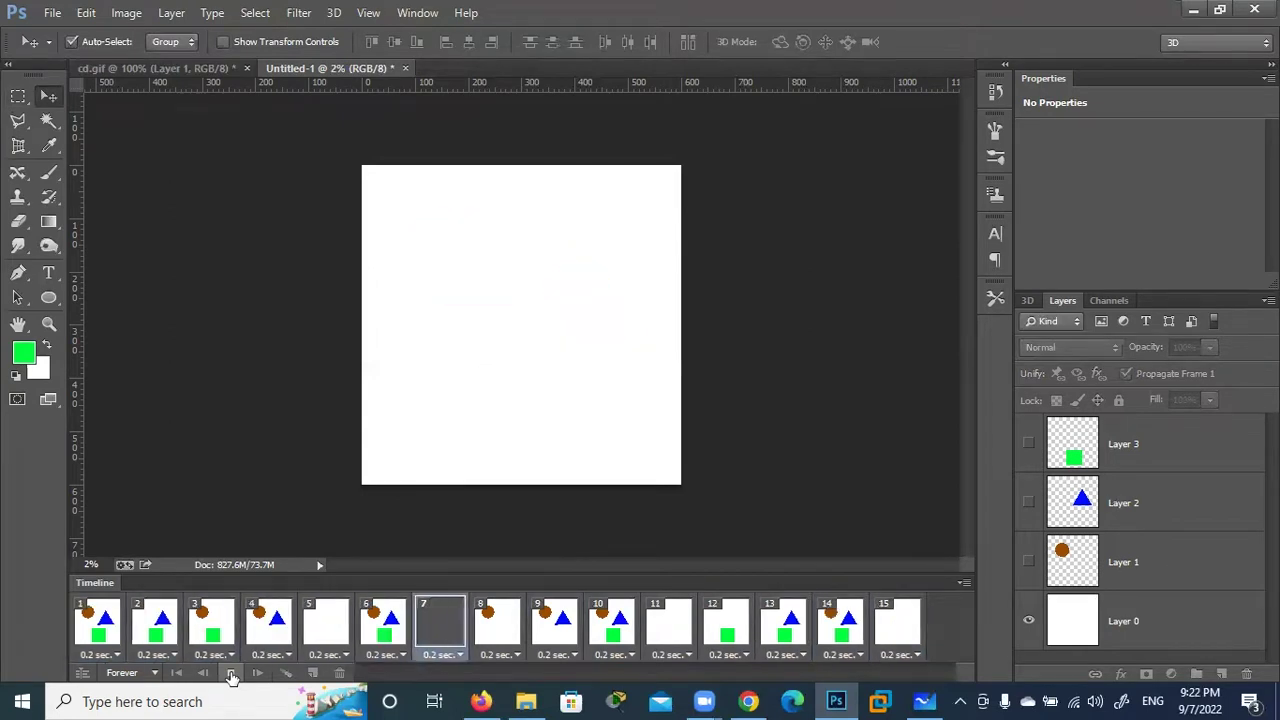
left_click(231, 674)
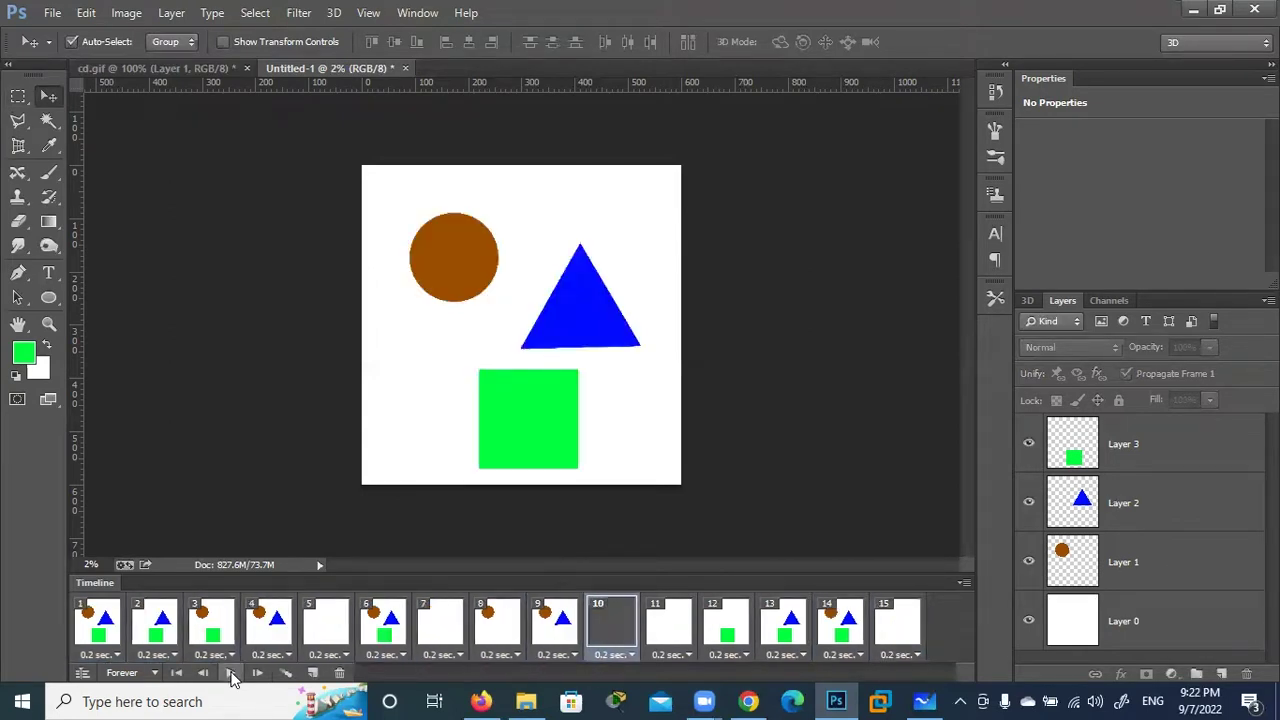
left_click(160, 620)
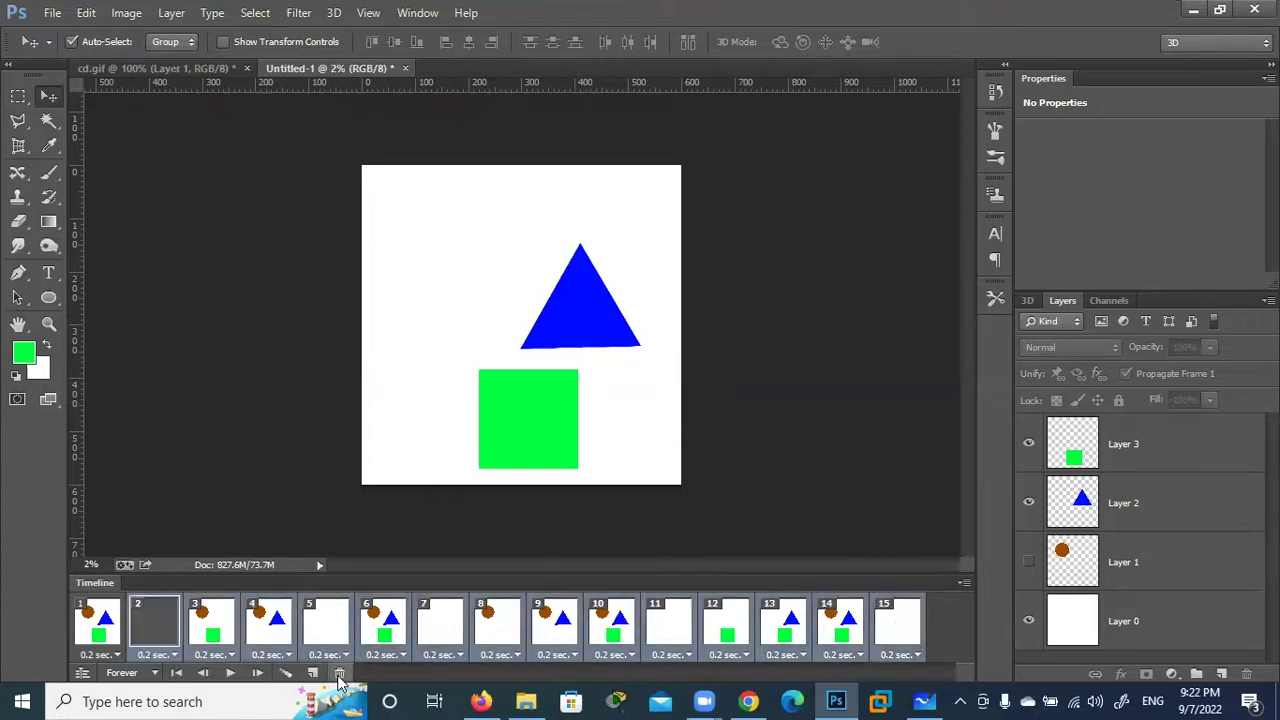
Step: Delete frames 2–15, move the circle to the left edge, and push the triangle and square off canvas
left_click(340, 674)
left_click(525, 261)
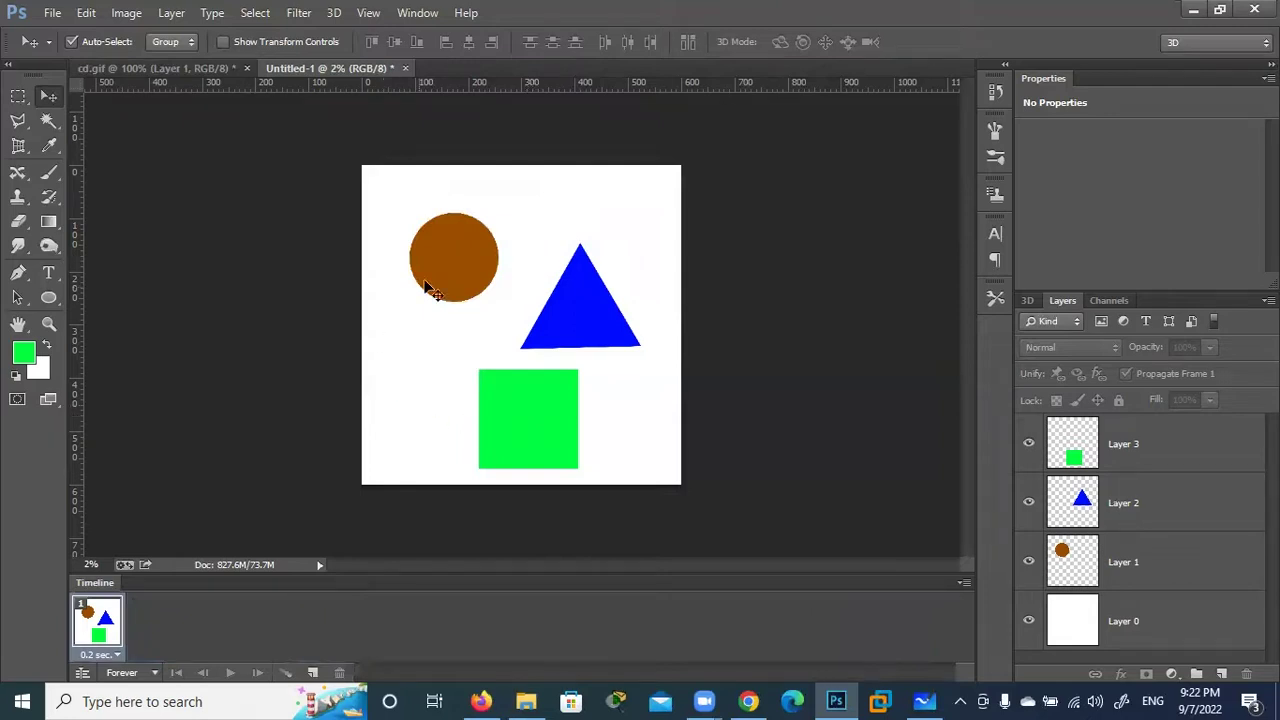
left_click_drag(449, 258, 314, 254)
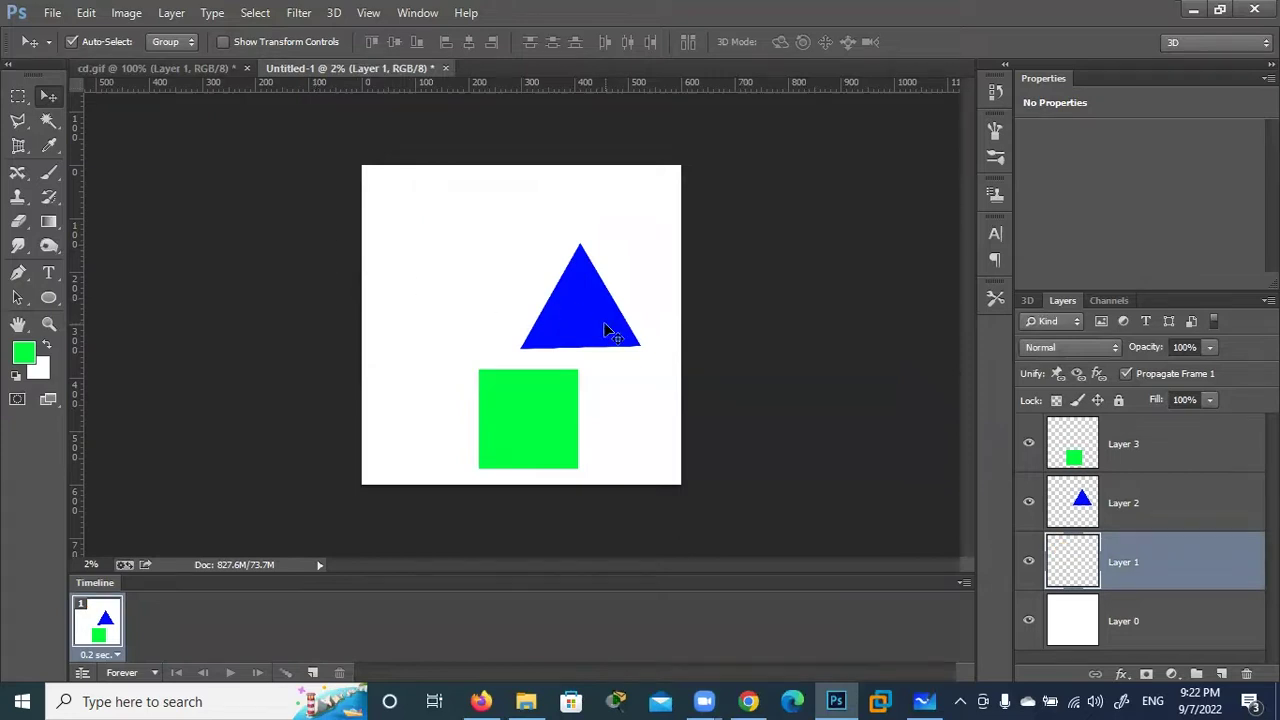
left_click_drag(605, 330, 520, 149)
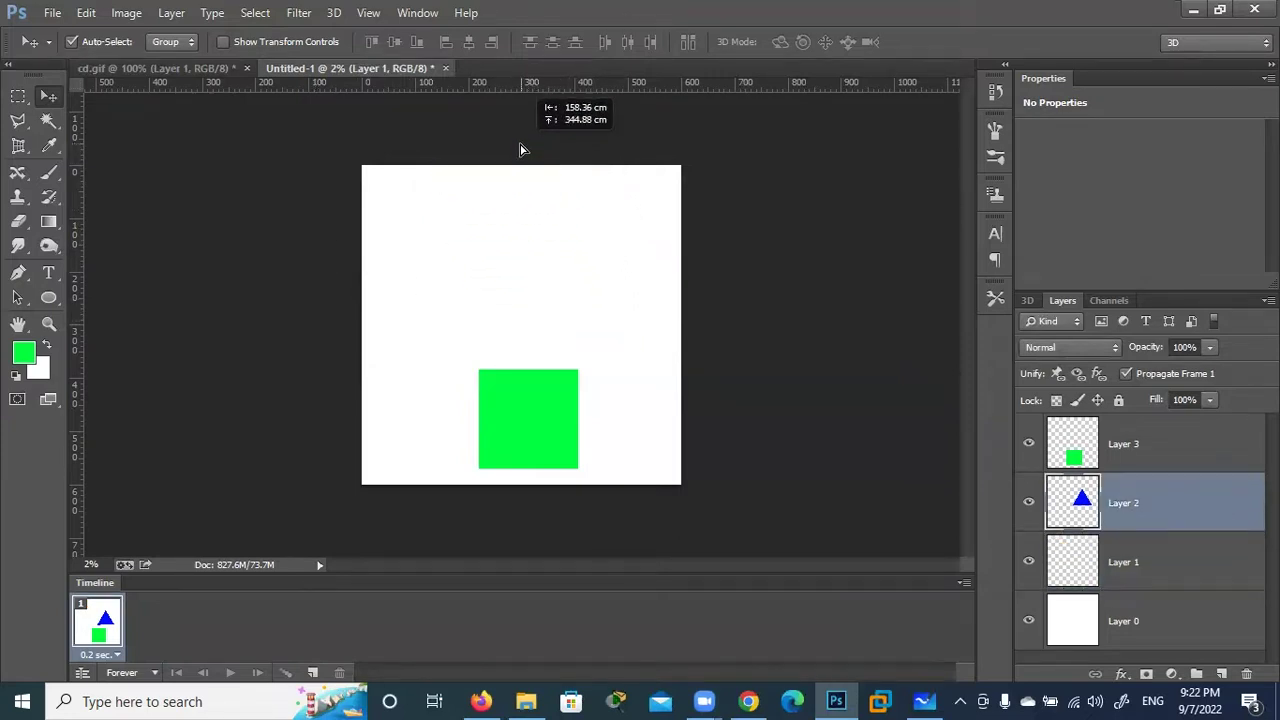
left_click_drag(541, 426, 753, 418)
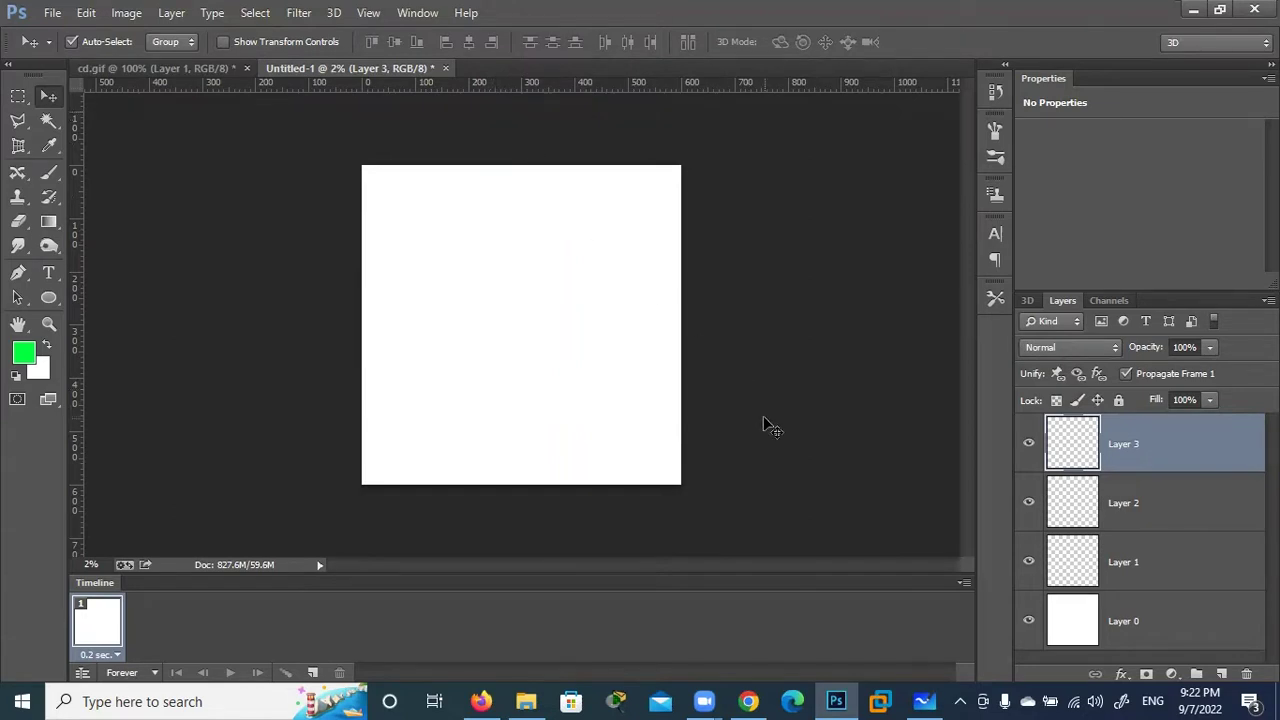
Step: Duplicate the empty frame until the timeline holds 33 frames, then start deleting the last one
left_click(312, 673)
double_click(312, 673)
triple_click(312, 673)
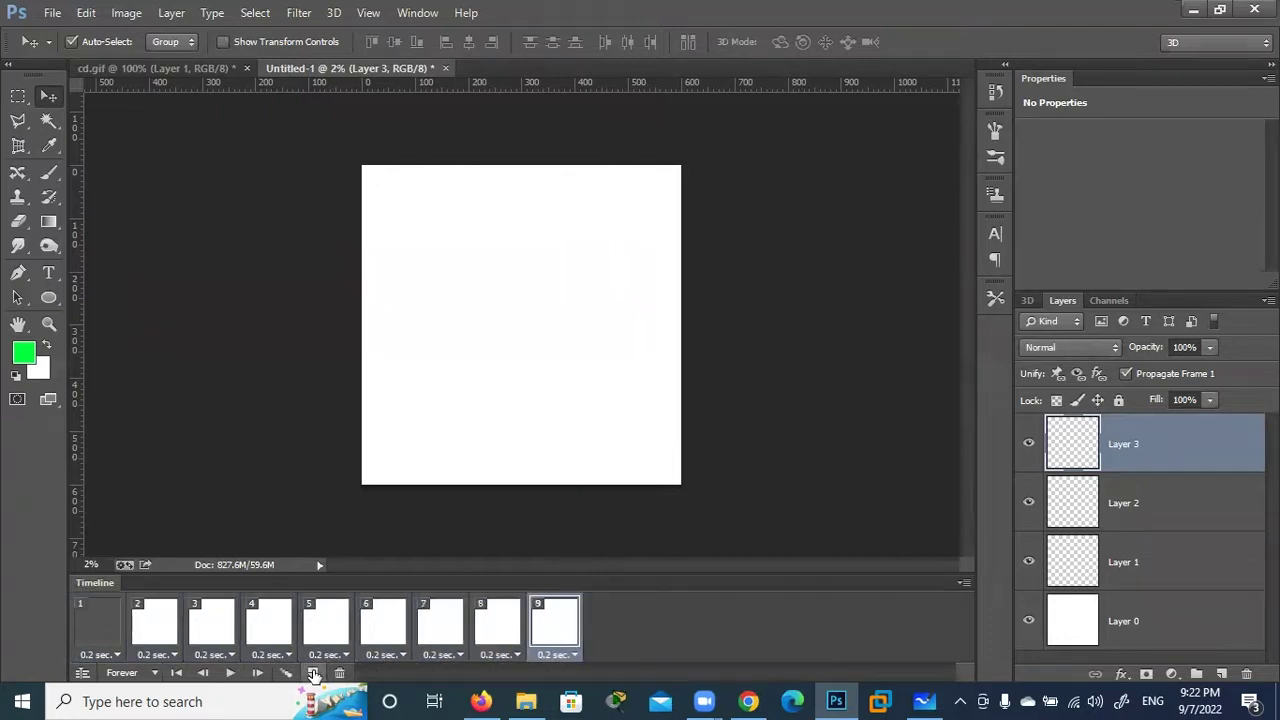
double_click(312, 673)
triple_click(312, 673)
double_click(312, 673)
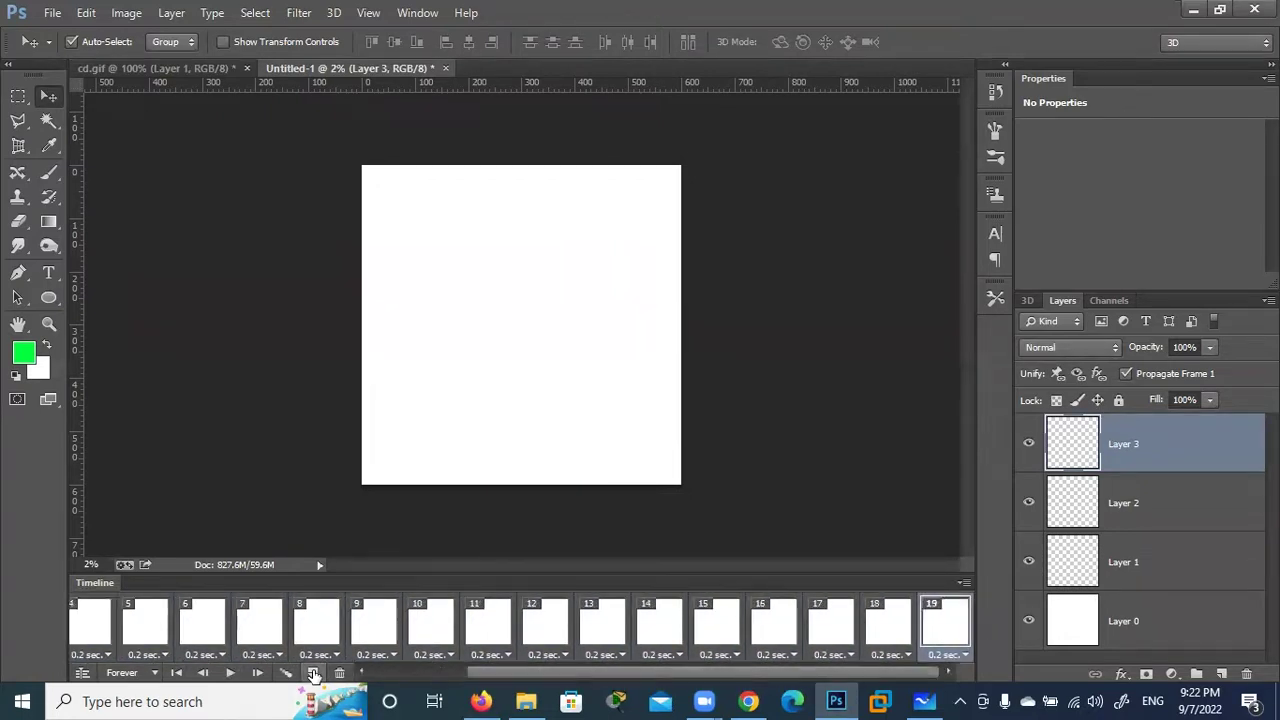
double_click(312, 673)
double_click(312, 673)
double_click(312, 673)
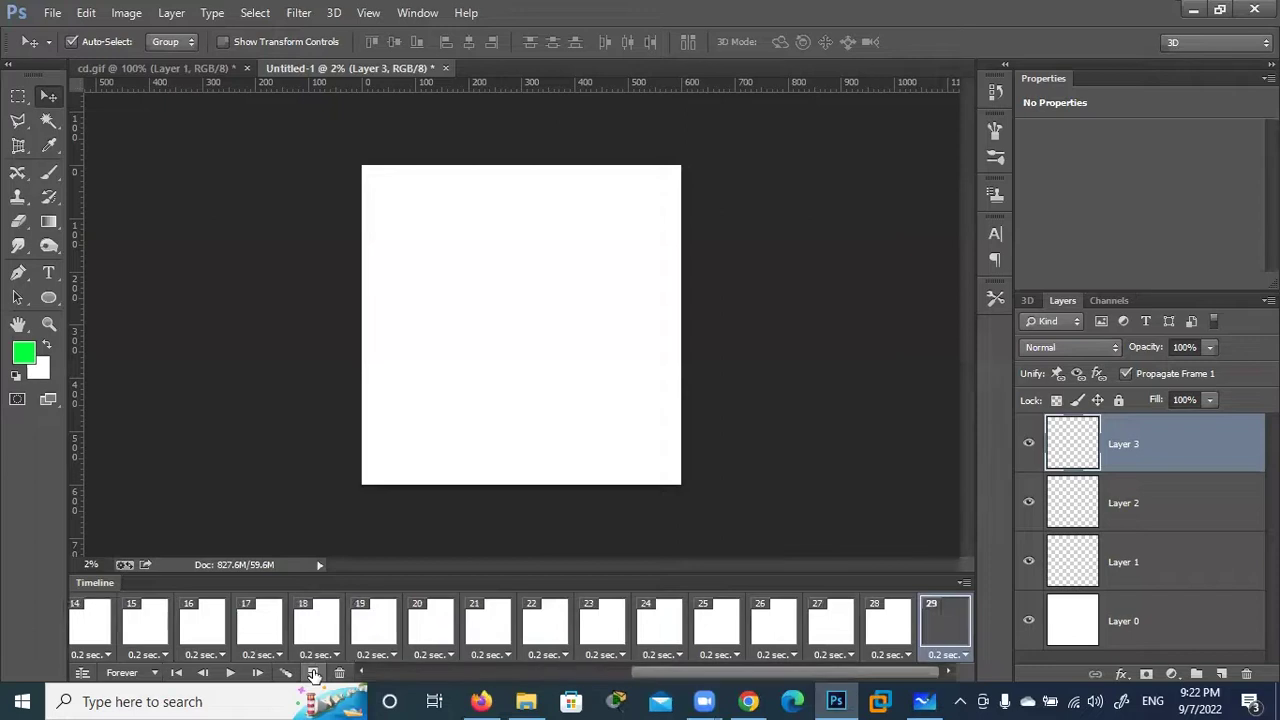
left_click(312, 673)
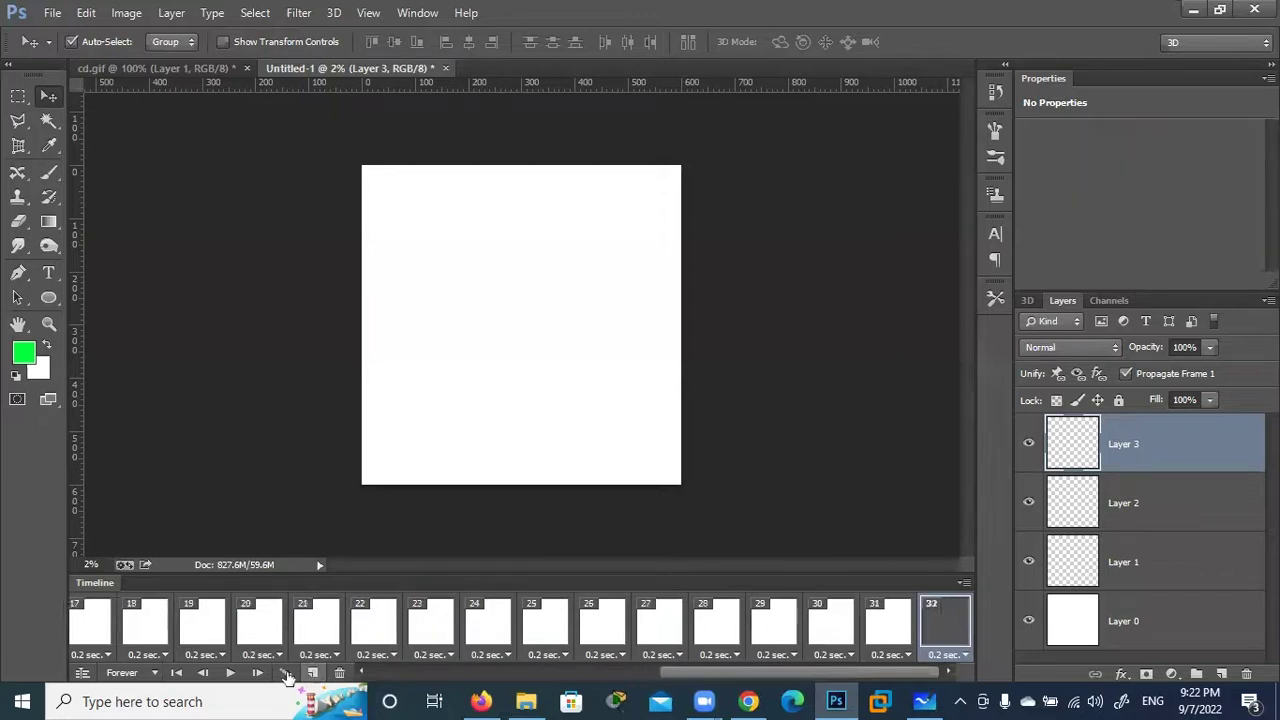
left_click(339, 675)
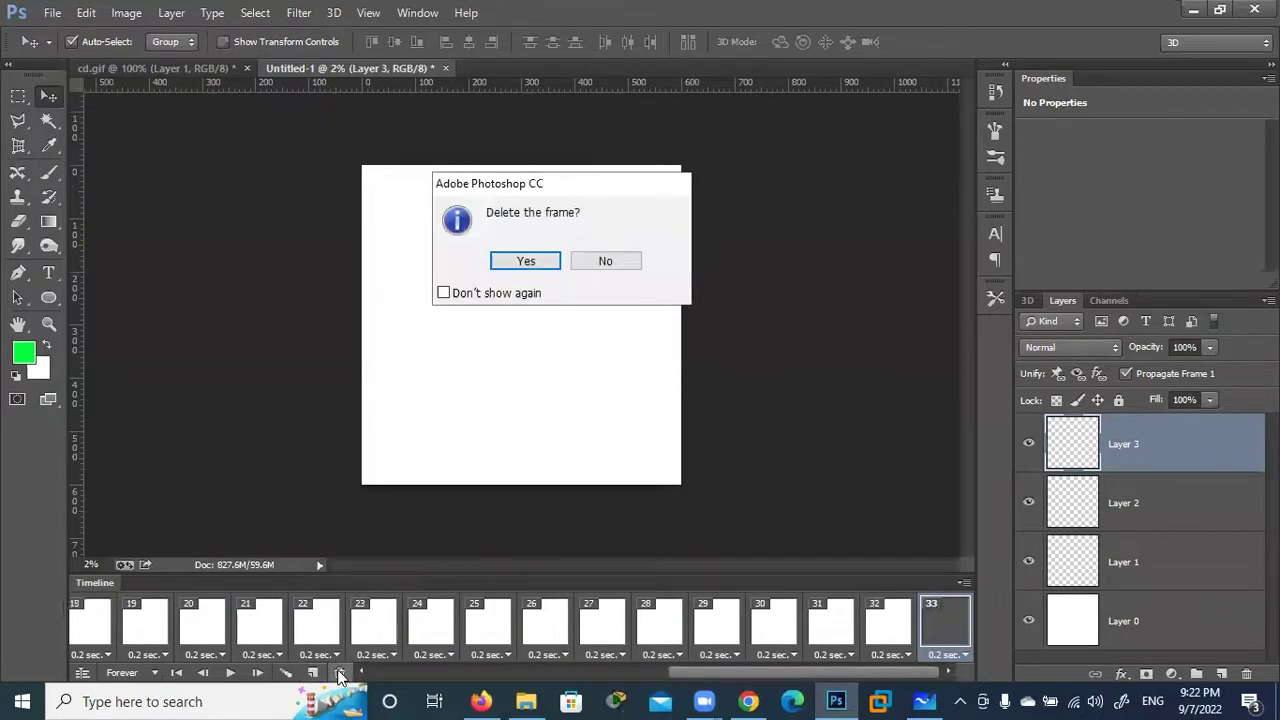
Step: Delete surplus frames 33, 32 and 31, leaving exactly 30 frames
left_click(520, 262)
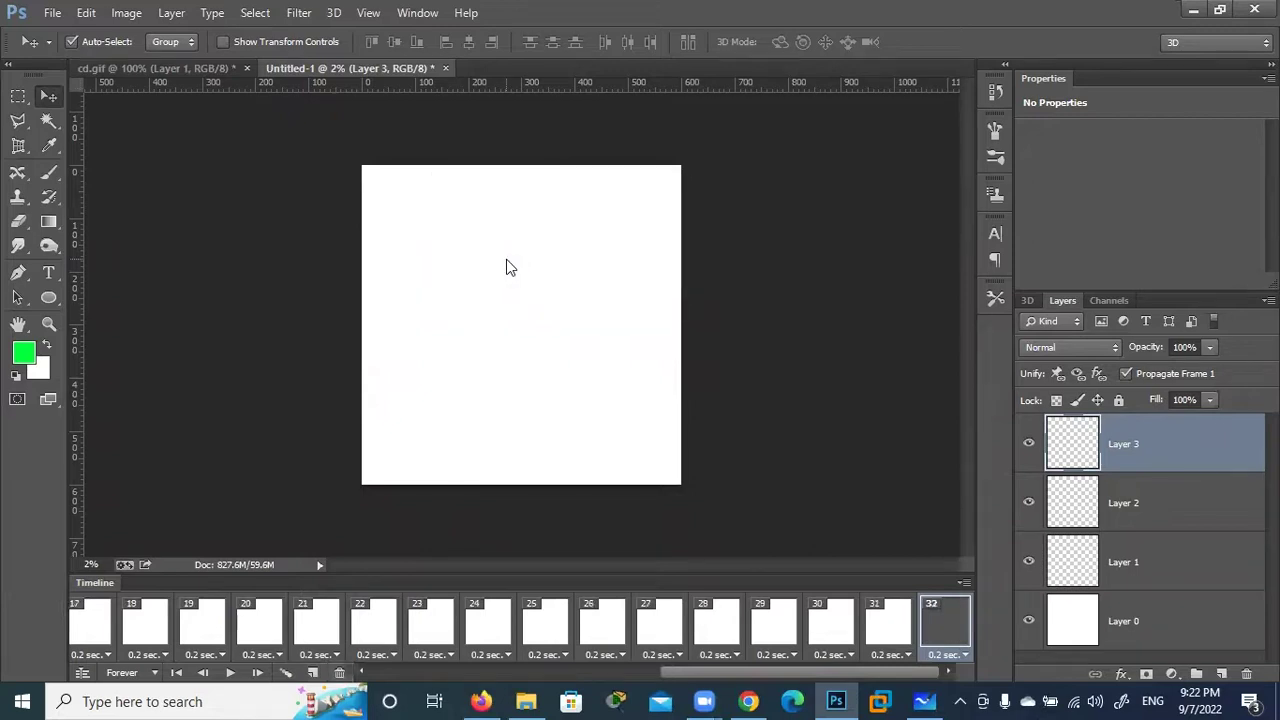
left_click(339, 673)
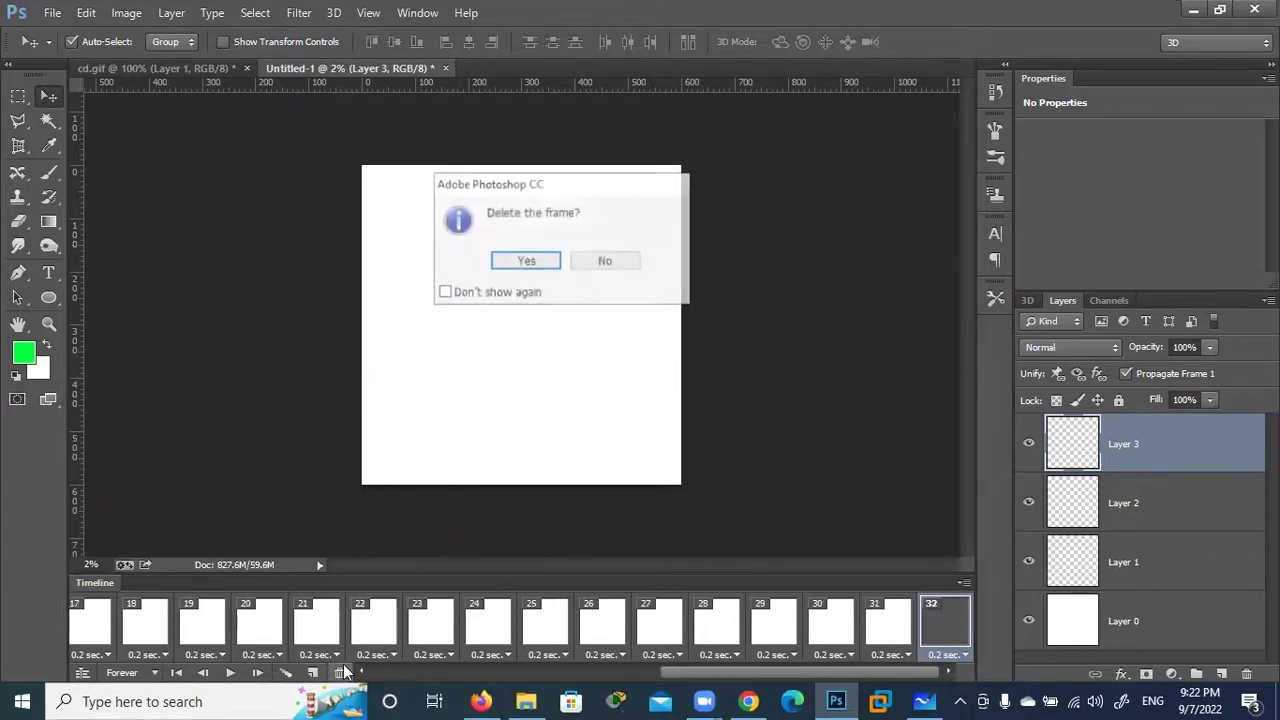
left_click(532, 258)
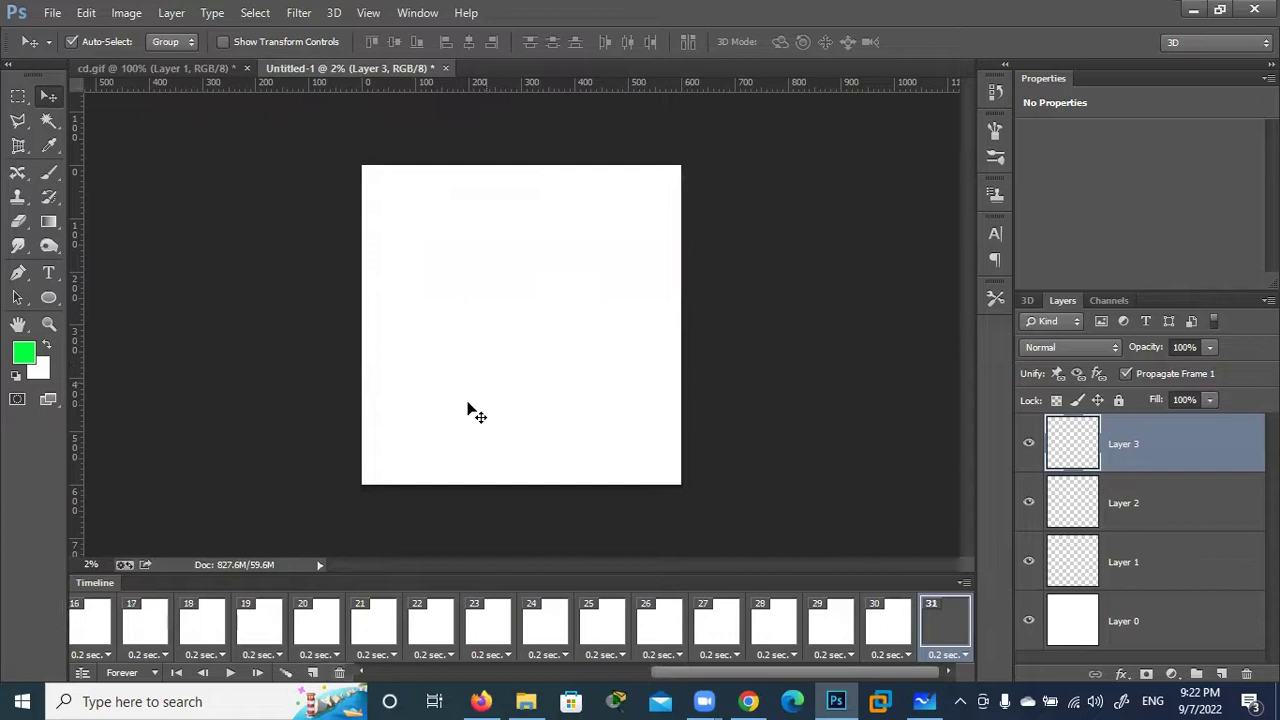
left_click(339, 673)
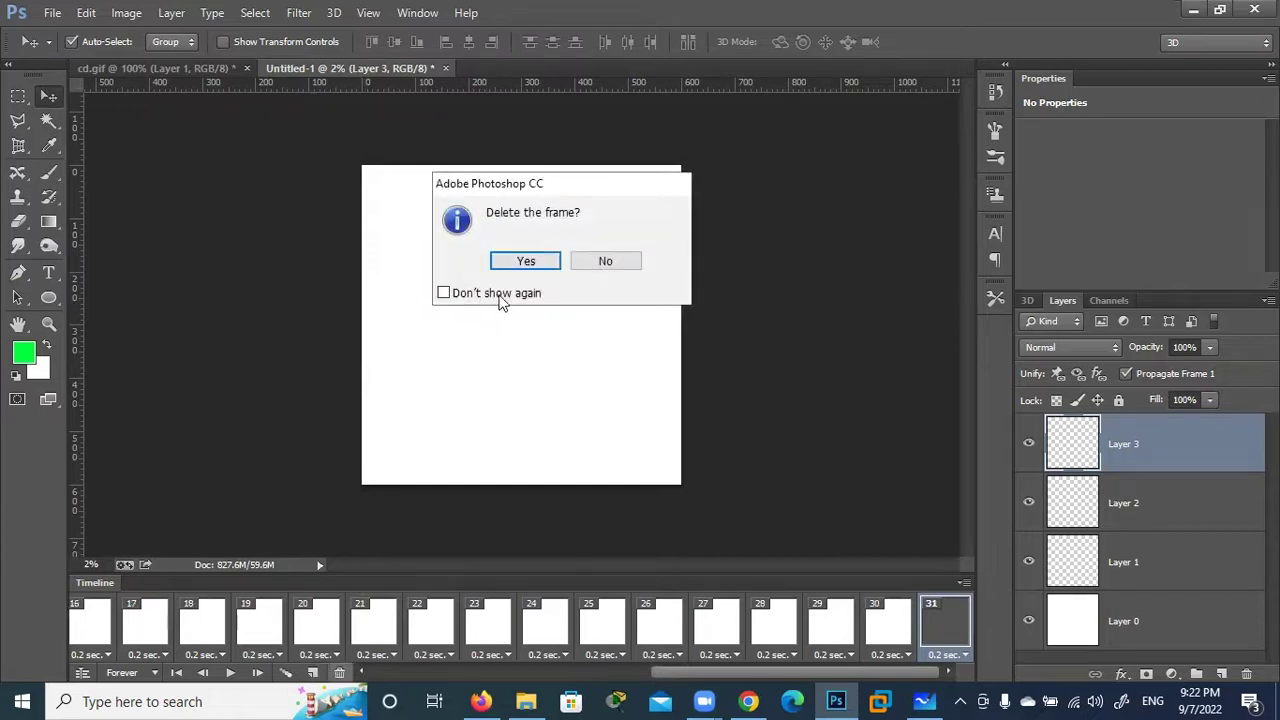
left_click(522, 262)
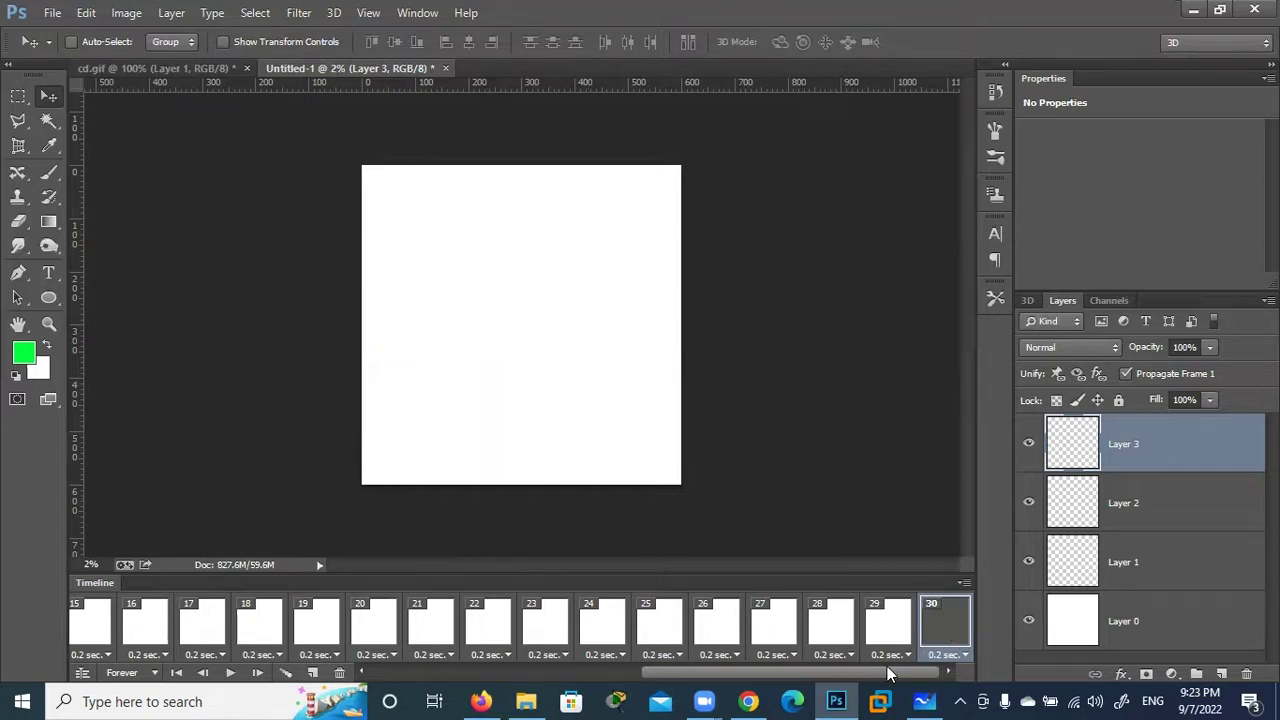
left_click(1188, 514)
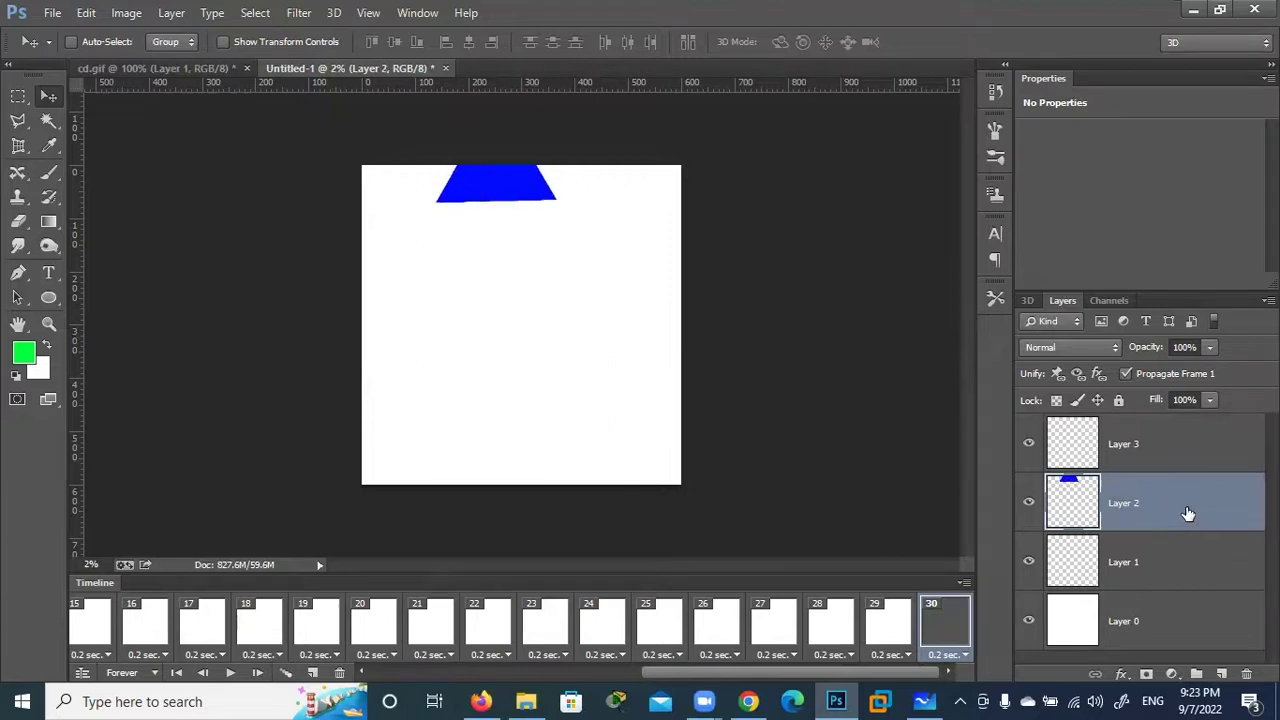
Step: On frame 30, nudge the Layer 2 triangle down and the Layer 1 circle right with arrow keys
key("shift+Down")
key("shift+Down")
key("shift+Down")
key("shift+Down")
key("shift+Down")
key("shift+Down")
key("shift+Down")
key("shift+Down")
key("shift+Down")
key("shift+Down")
key("shift+Down")
key("shift+Down")
key("Down")
key("Down")
key("Down")
key("Down")
key("Down")
key("Down")
key("Down")
key("Down")
key("Down")
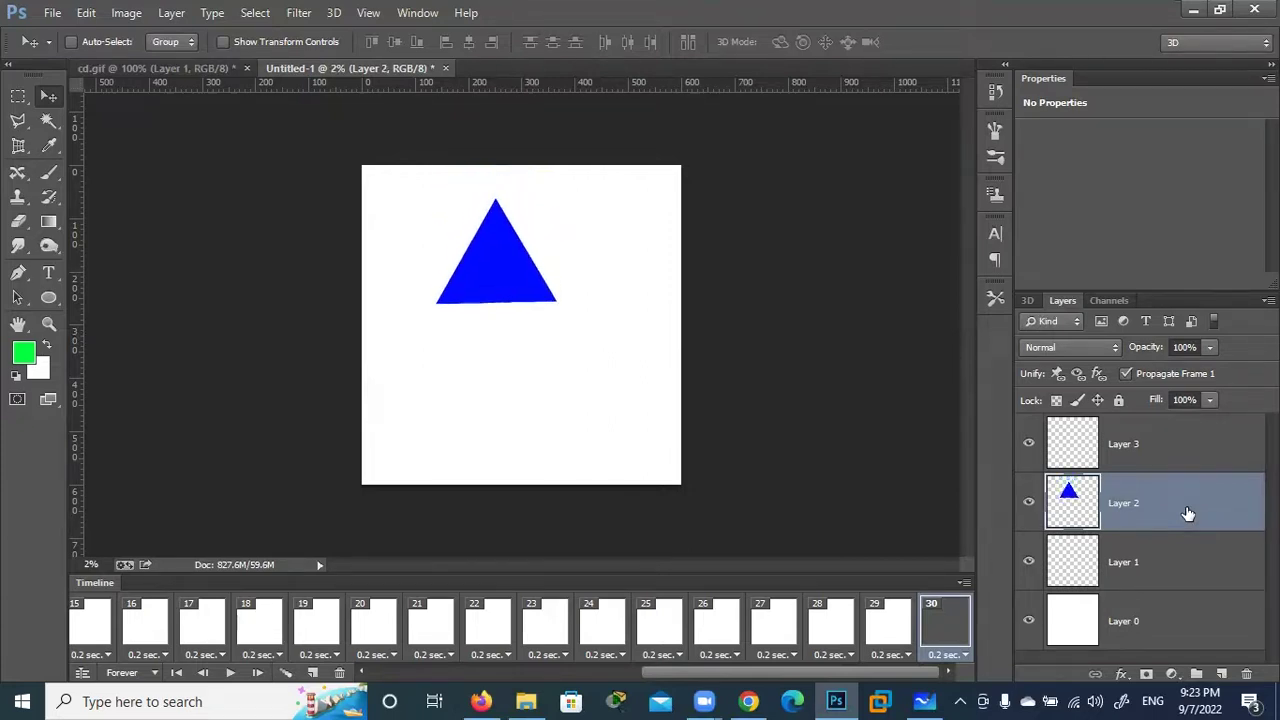
key("Down")
key("Down")
key("Down")
key("Down")
key("Down")
key("Down")
key("Down")
key("Down")
key("Down")
key("Down")
key("Down")
key("Down")
key("Down")
key("Down")
key("Down")
key("Down")
key("Down")
key("Down")
key("Down")
key("Down")
key("Down")
key("Down")
key("Down")
key("Down")
key("Down")
key("Down")
key("Down")
key("Down")
key("Down")
key("Down")
key("Down")
key("Down")
key("Down")
key("Down")
key("Down")
key("Down")
key("Down")
key("Down")
key("Down")
key("Down")
key("Down")
key("Down")
key("Down")
key("Down")
key("Down")
key("Down")
key("Down")
key("Down")
key("Down")
key("Down")
key("Down")
key("Down")
key("Down")
key("Down")
key("Down")
key("Down")
key("Down")
key("Down")
key("Down")
key("Down")
key("Down")
key("Down")
key("Down")
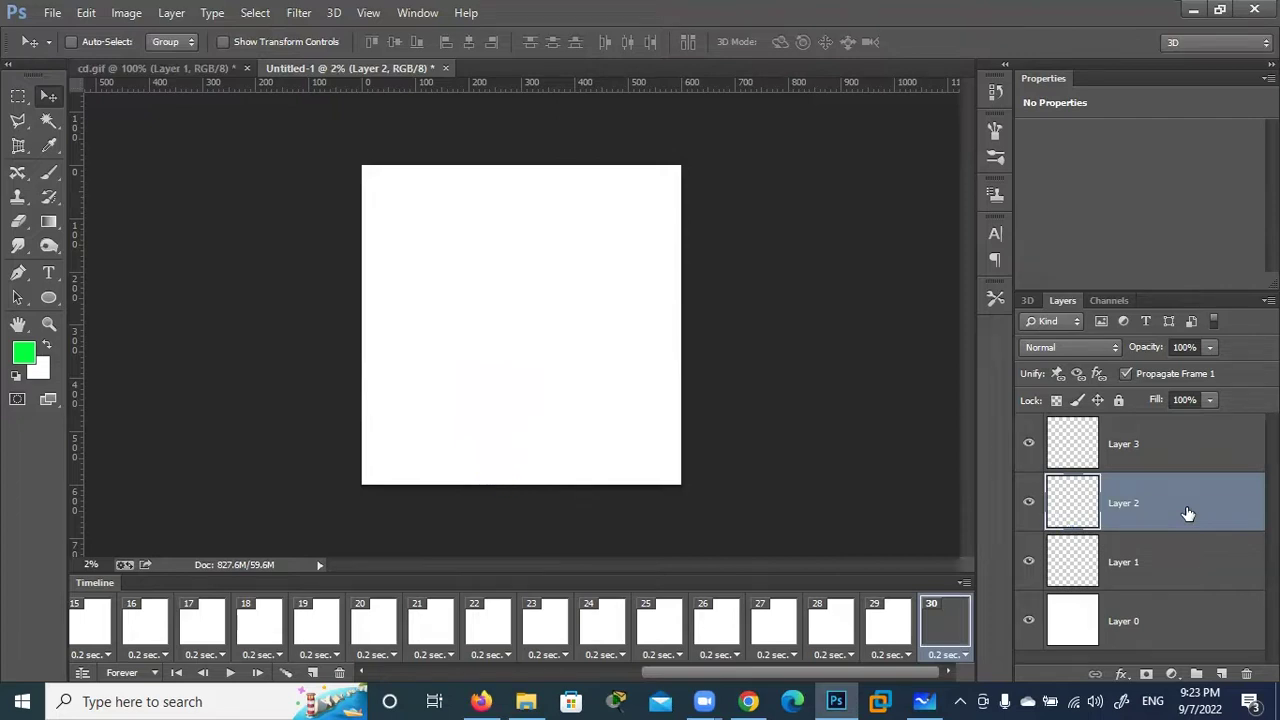
left_click(1188, 565)
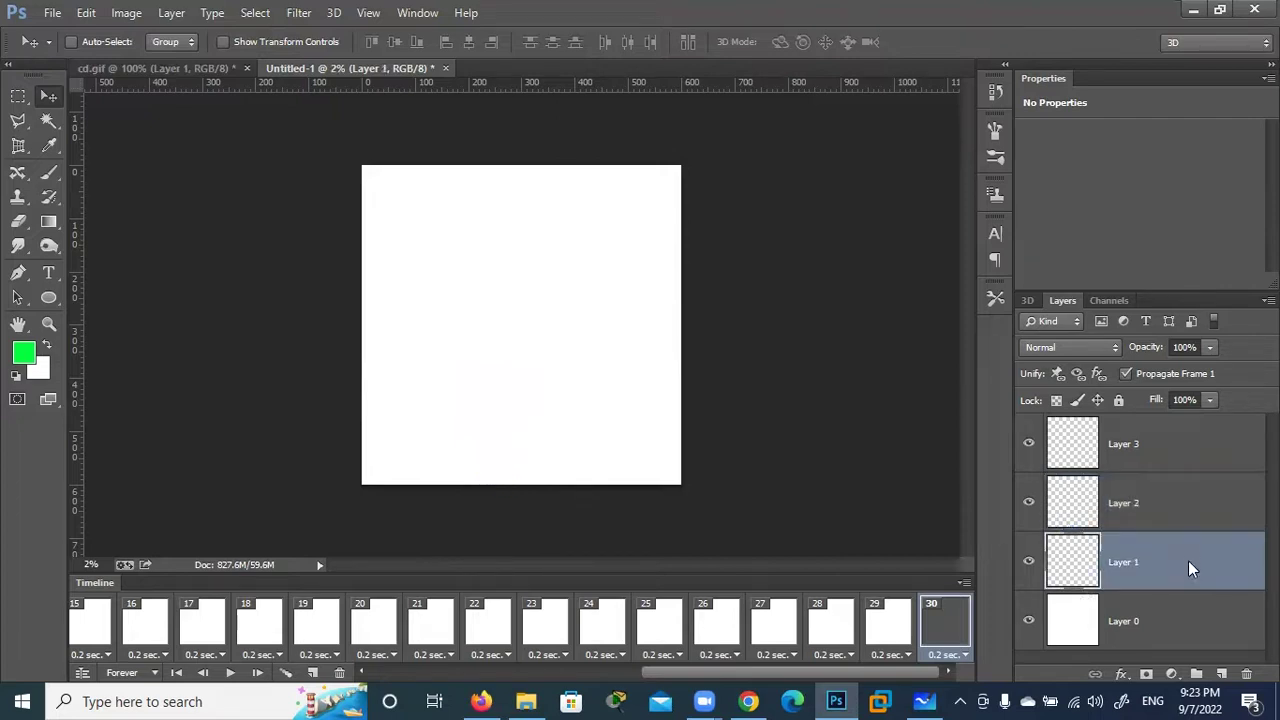
key("Right")
key("Right")
key("Right")
key("Right")
key("Right")
key("Right")
key("Right")
key("Right")
key("Right")
key("Right")
key("Right")
key("Right")
key("Right")
key("Right")
key("Right")
key("Right")
key("Right")
key("Right")
key("Right")
key("Right")
key("Right")
key("Right")
key("Right")
key("Right")
key("Right")
key("Right")
key("Right")
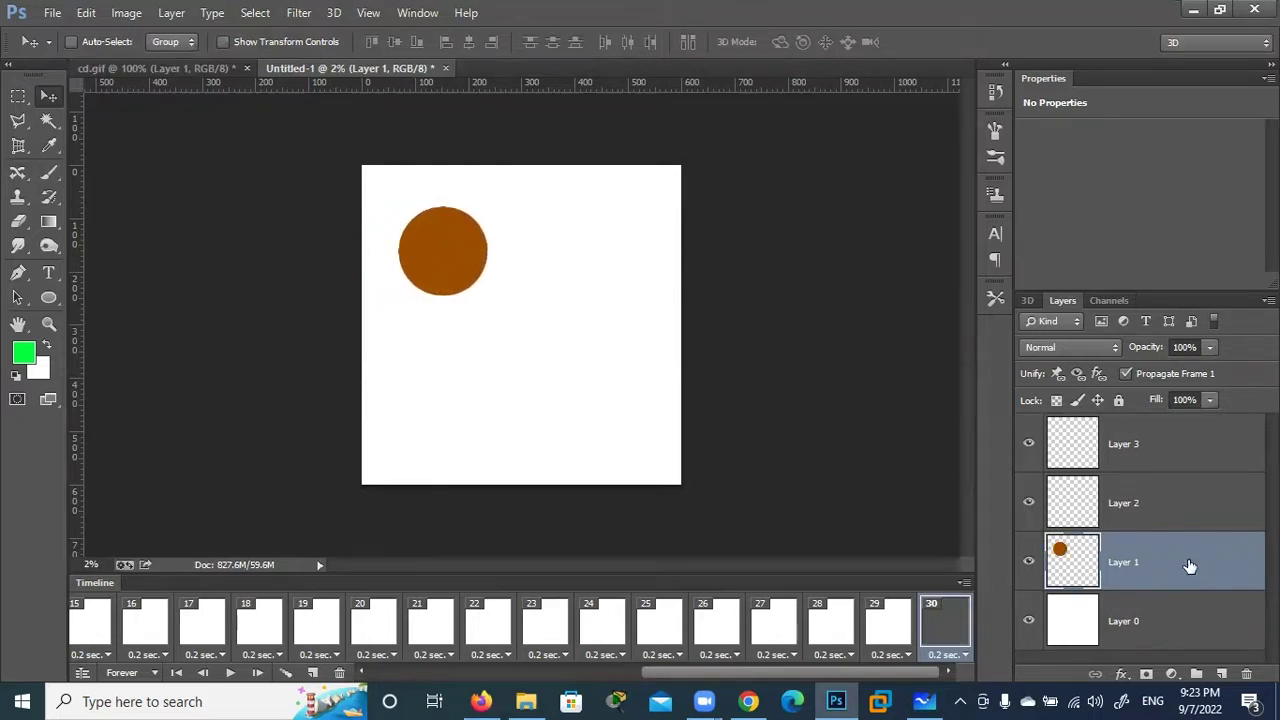
key("Right")
key("Right")
key("Right")
key("Right")
key("Right")
key("Right")
key("Right")
key("Right")
key("Right")
key("Right")
key("Right")
key("Right")
key("Right")
key("Right")
key("Right")
key("Right")
key("Right")
key("Right")
key("Right")
key("Right")
key("Right")
key("Right")
key("Right")
key("Right")
key("Right")
key("Right")
key("Right")
key("Right")
key("Right")
key("Right")
key("Right")
key("Right")
key("Right")
key("Right")
key("Right")
key("Right")
key("Right")
key("Right")
key("Right")
key("Right")
key("Right")
key("Right")
key("Right")
key("Right")
key("Right")
key("Right")
key("Right")
key("Right")
key("Right")
key("Right")
key("Right")
key("Right")
key("Right")
key("Right")
key("Right")
key("Right")
key("Right")
key("Right")
key("Right")
key("Right")
key("Right")
key("Right")
key("Right")
key("Right")
key("Right")
key("Right")
key("Right")
key("Right")
key("Right")
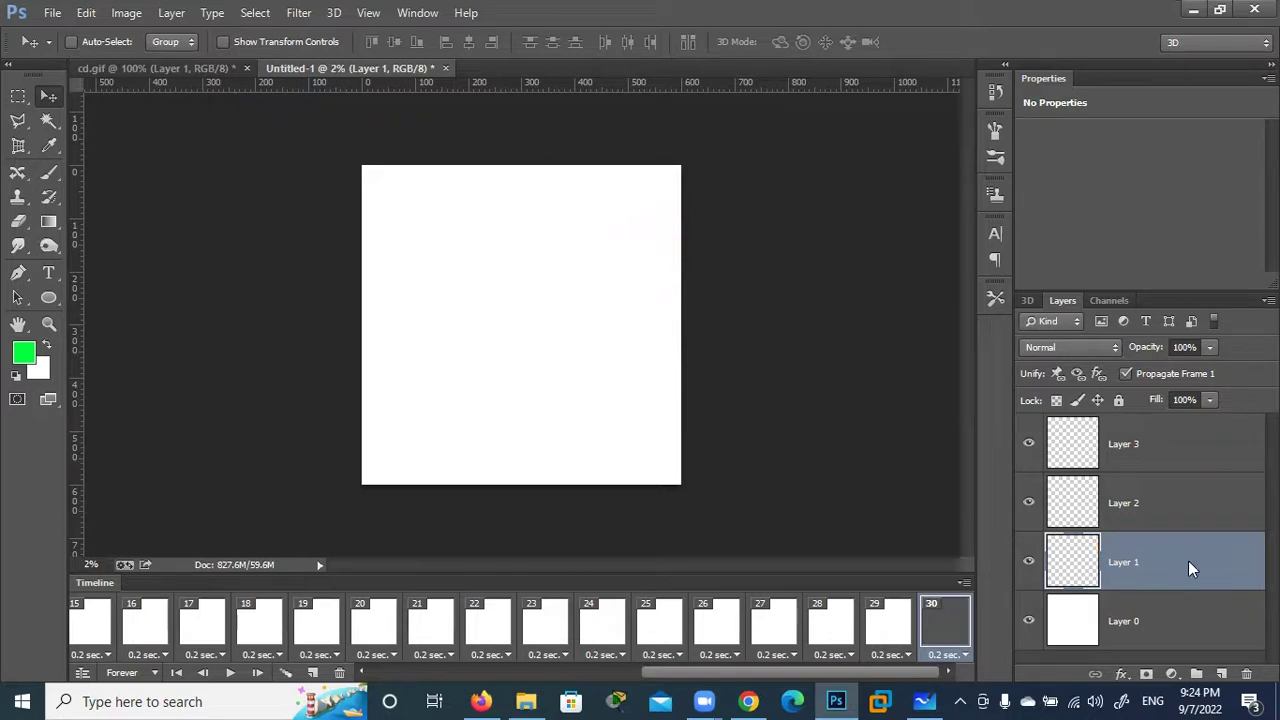
Step: Scroll through the Timeline and select frames 1 through 30 together
left_click_drag(701, 670, 250, 672)
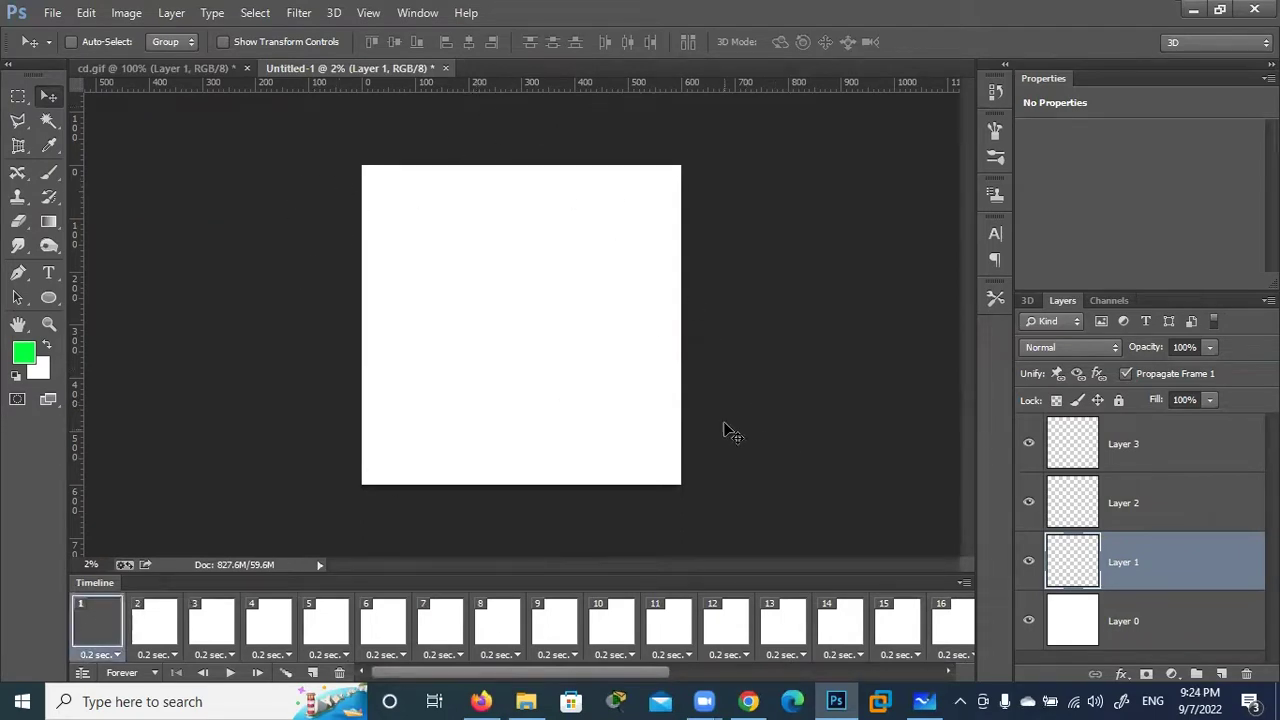
left_click_drag(599, 677, 955, 680)
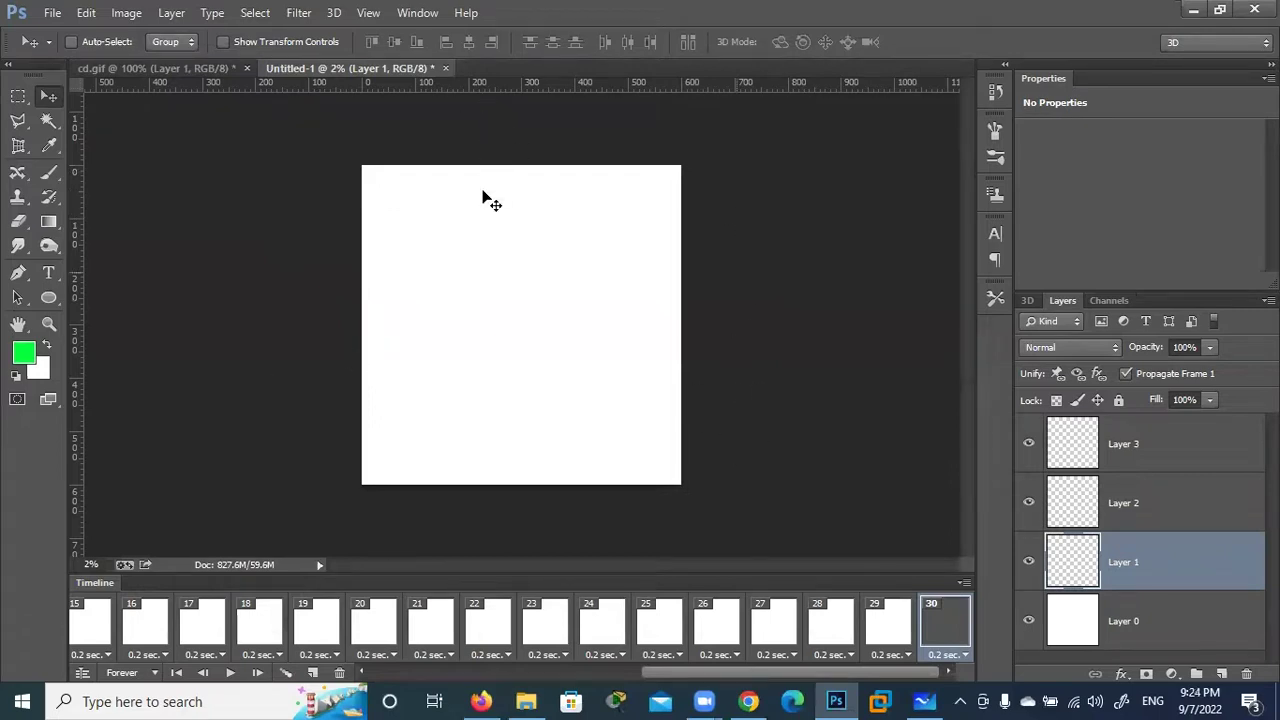
left_click_drag(625, 672, 311, 680)
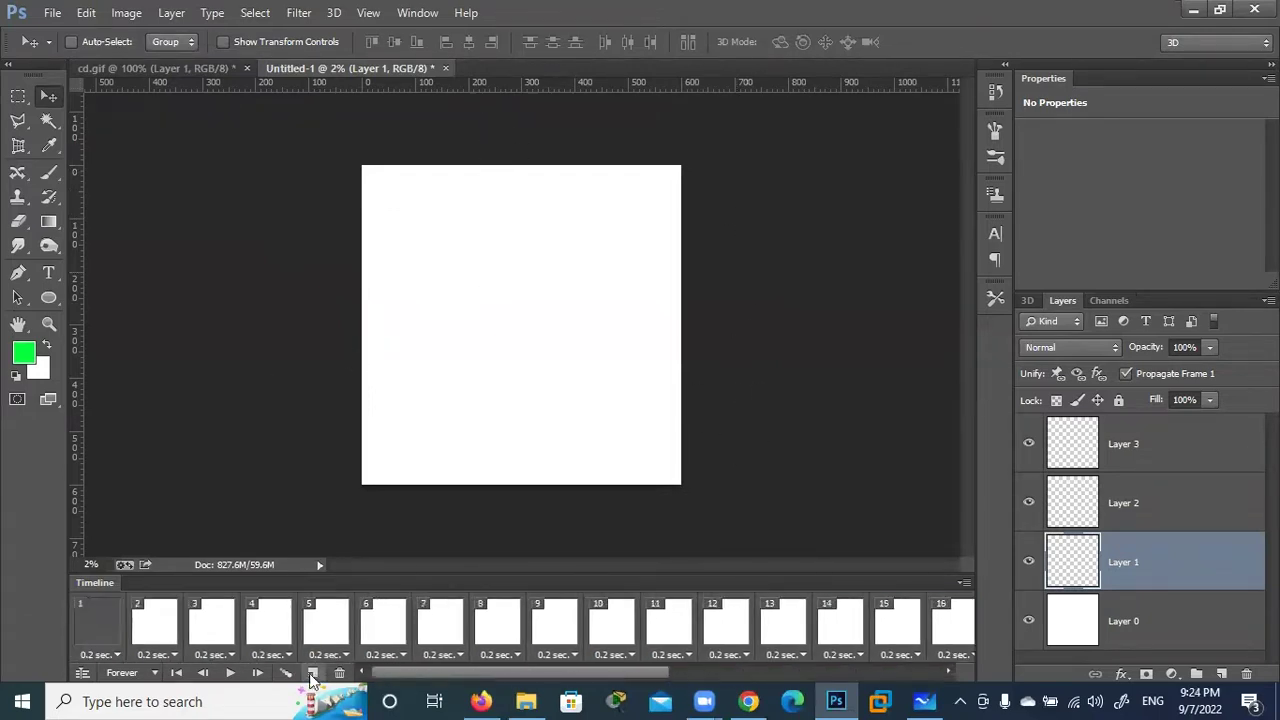
left_click(102, 631, "shift")
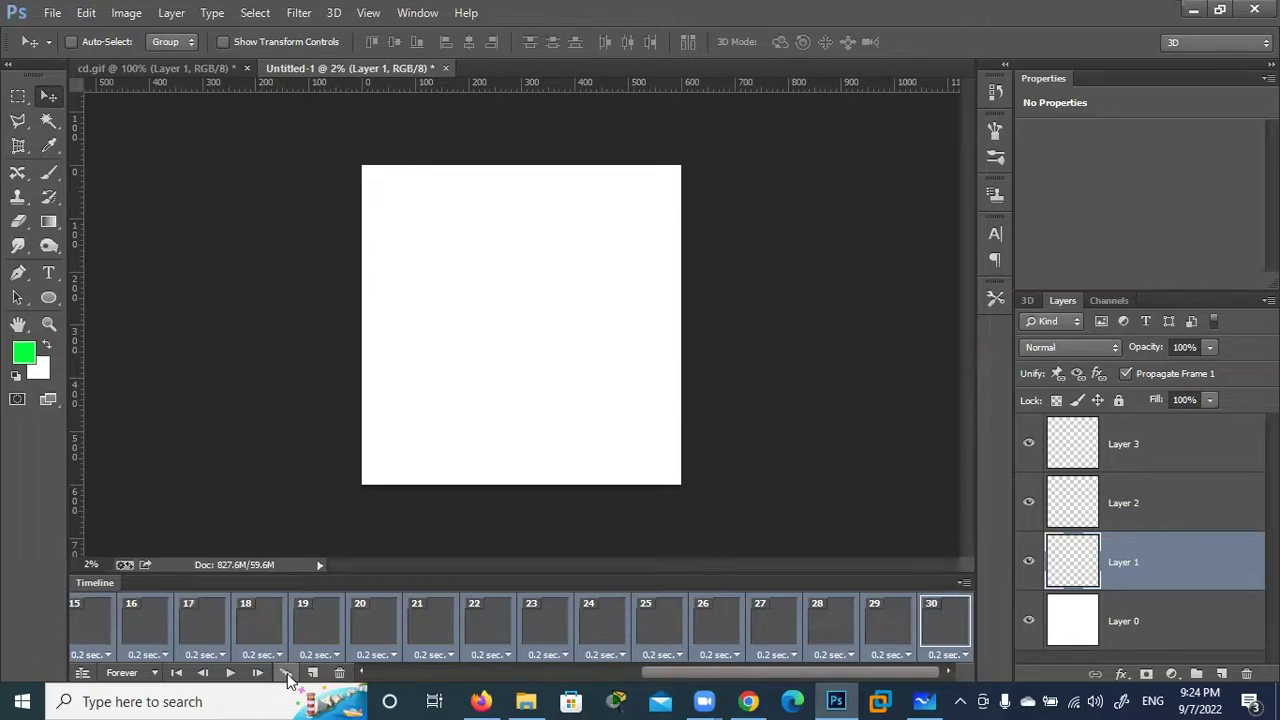
left_click_drag(678, 673, 357, 673)
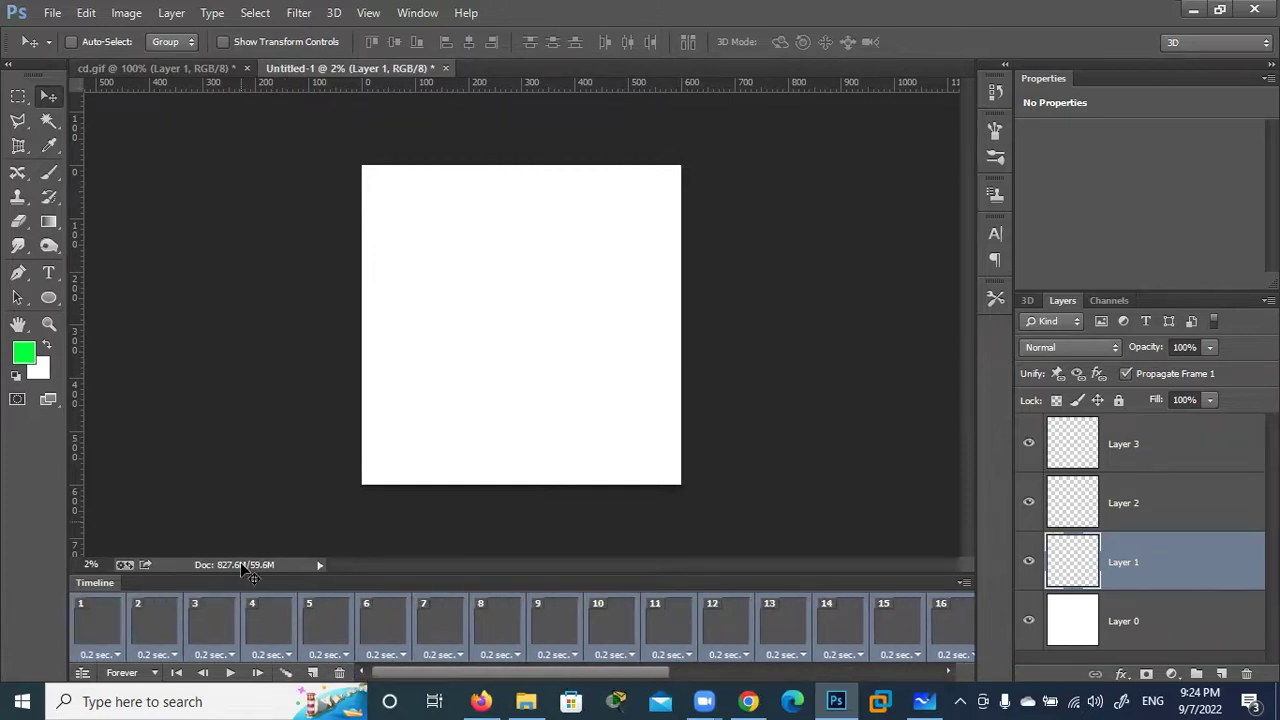
Step: Preview the circle, triangle and square animation, stopping playback at frame 11
left_click(232, 674)
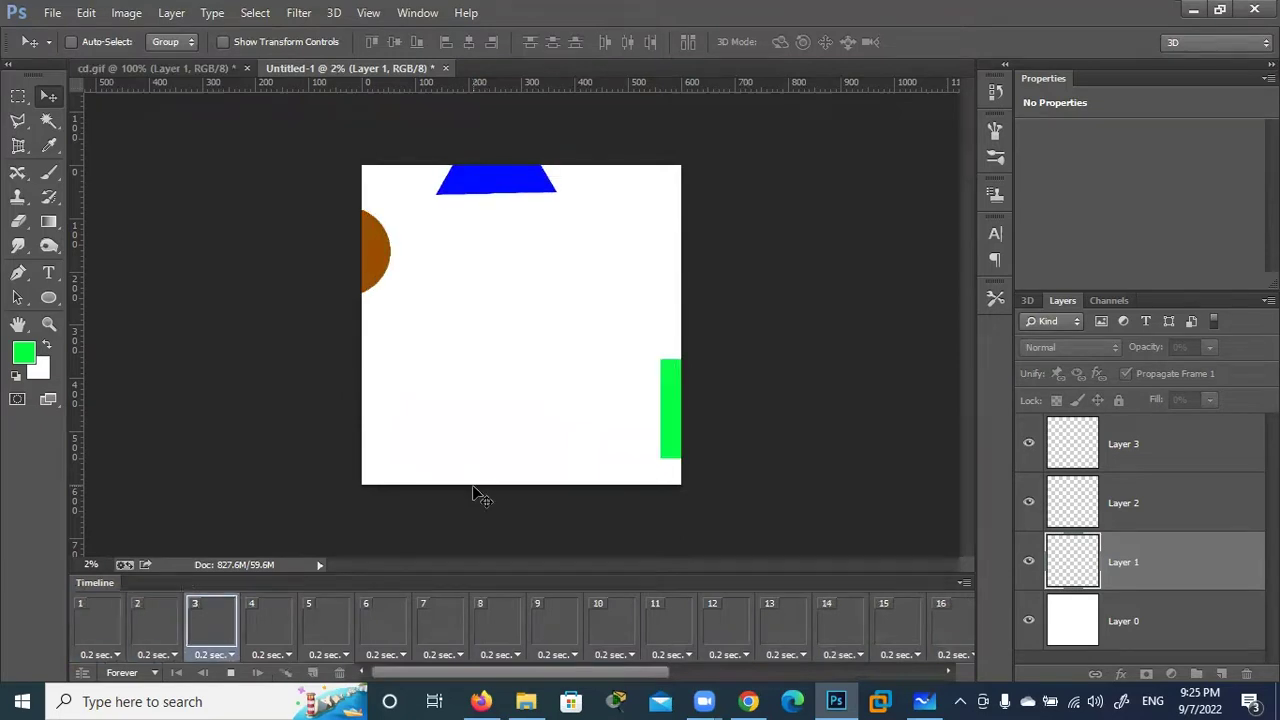
left_click(230, 675)
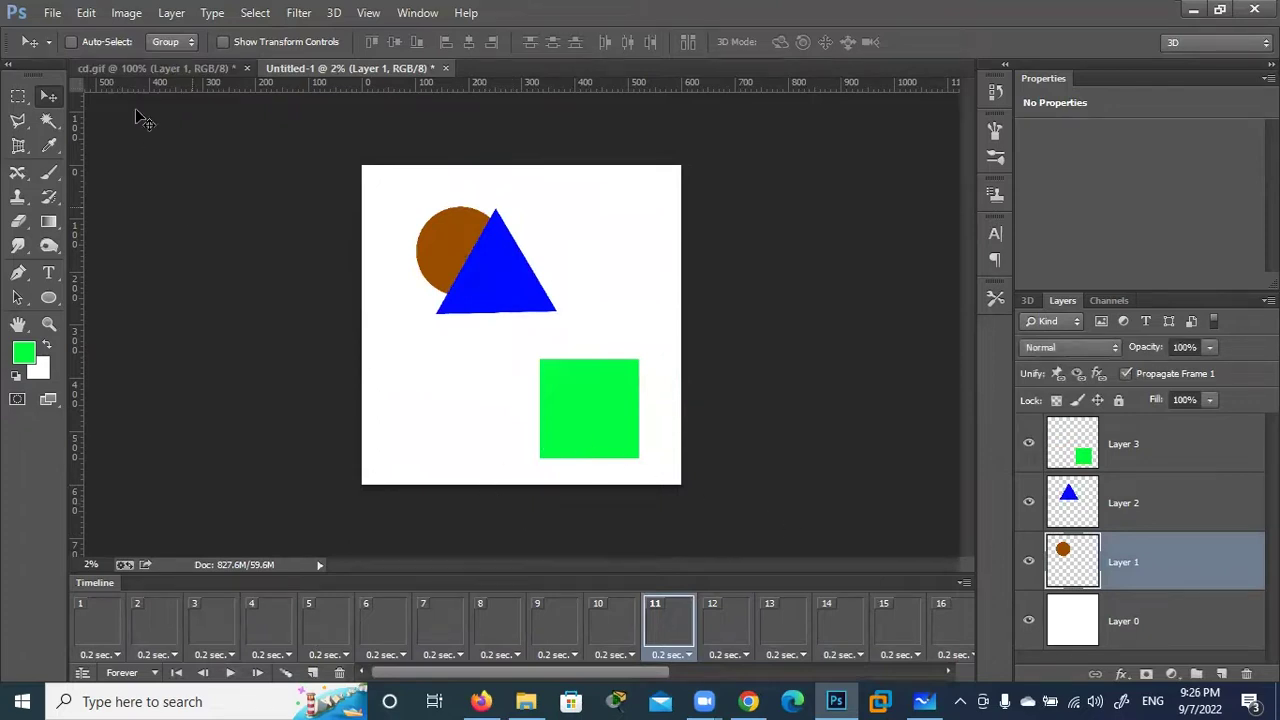
left_click(51, 13)
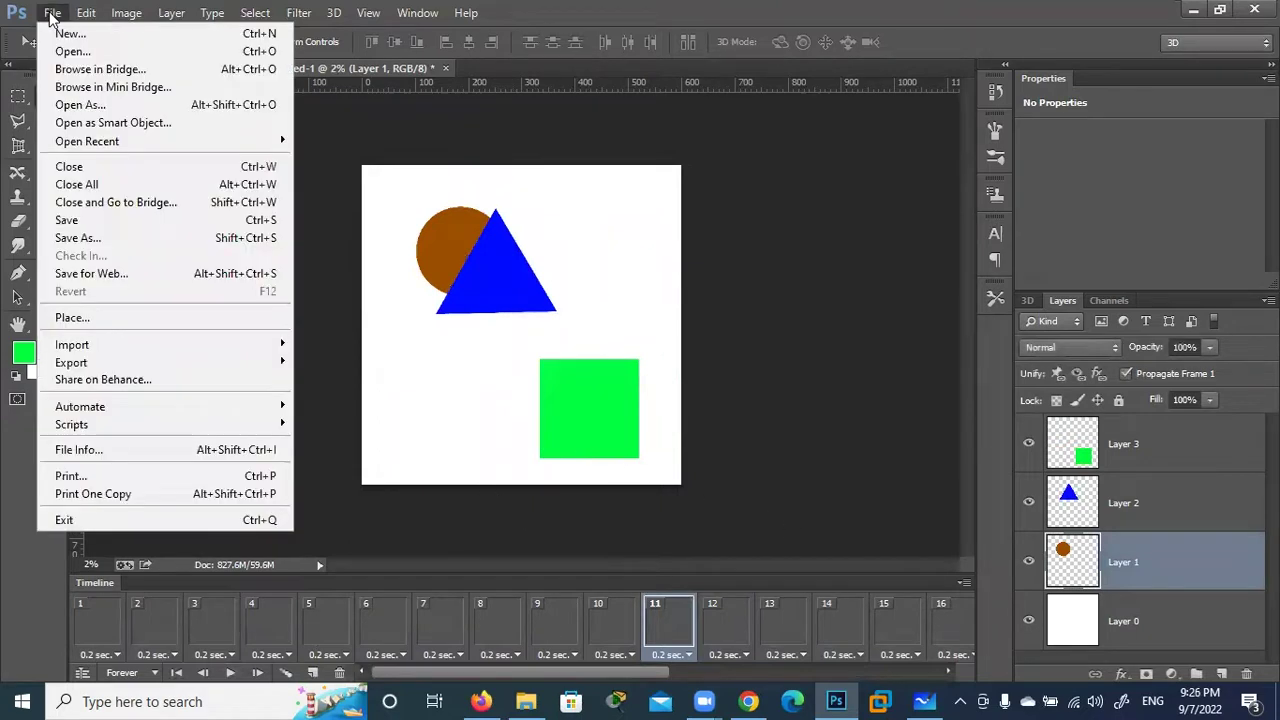
Step: Open Save for Web for GIF export, accepting the large-image size warning
left_click(113, 278)
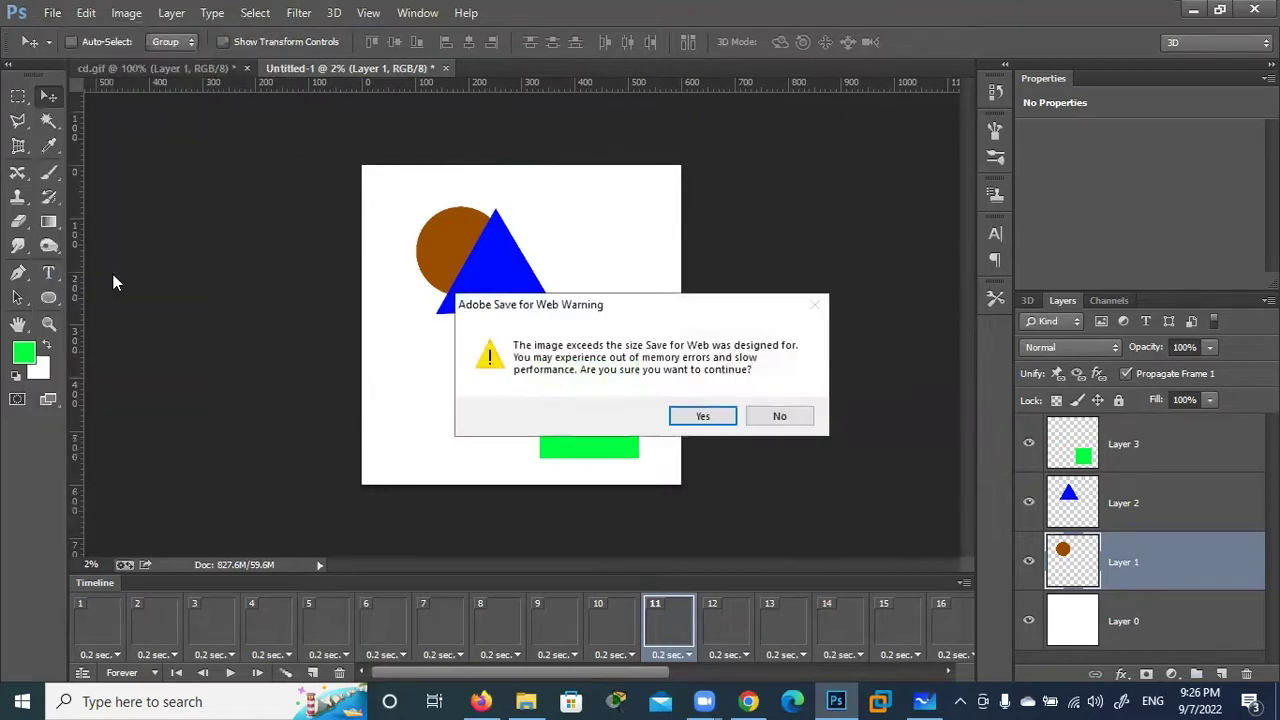
left_click(700, 422)
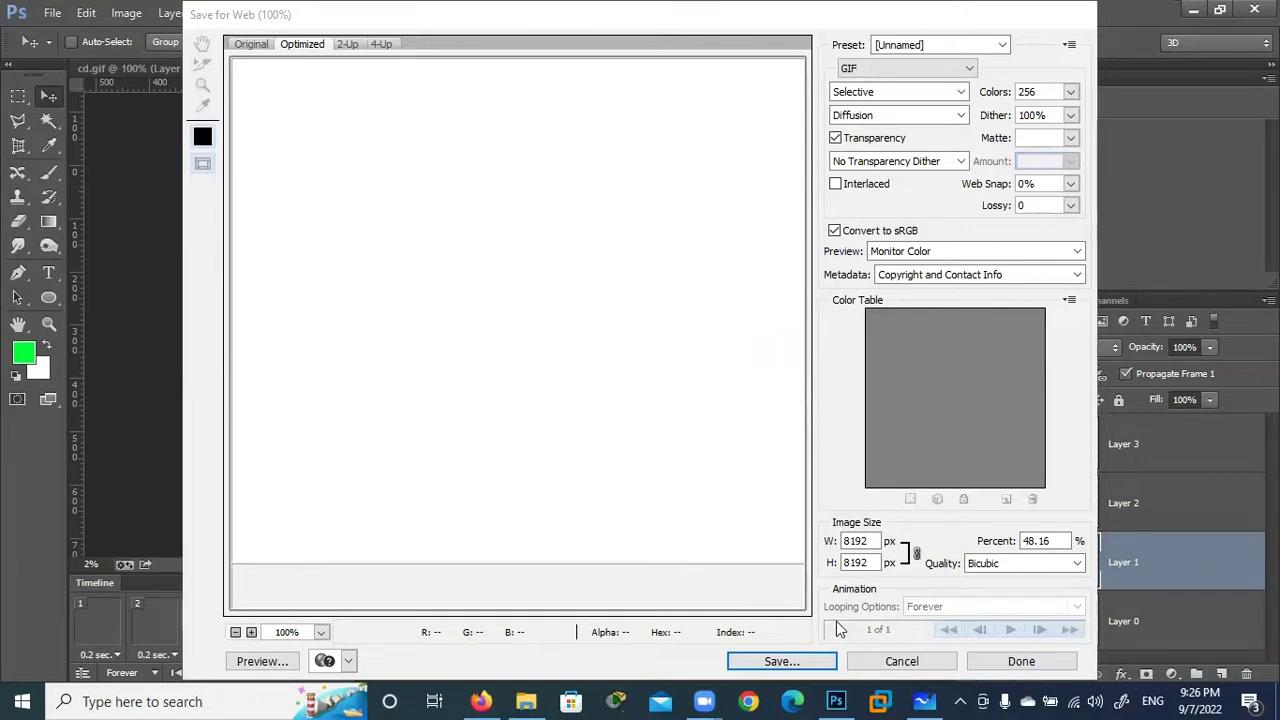
right_click(836, 700)
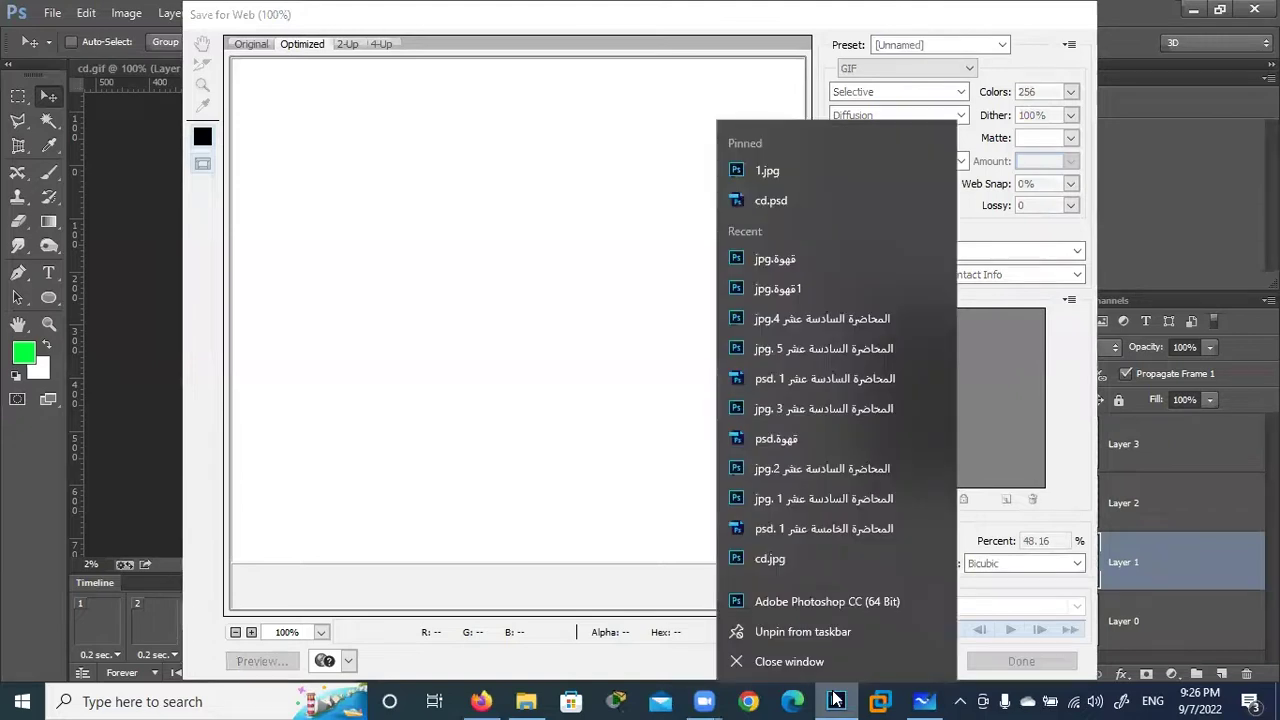
left_click(958, 692)
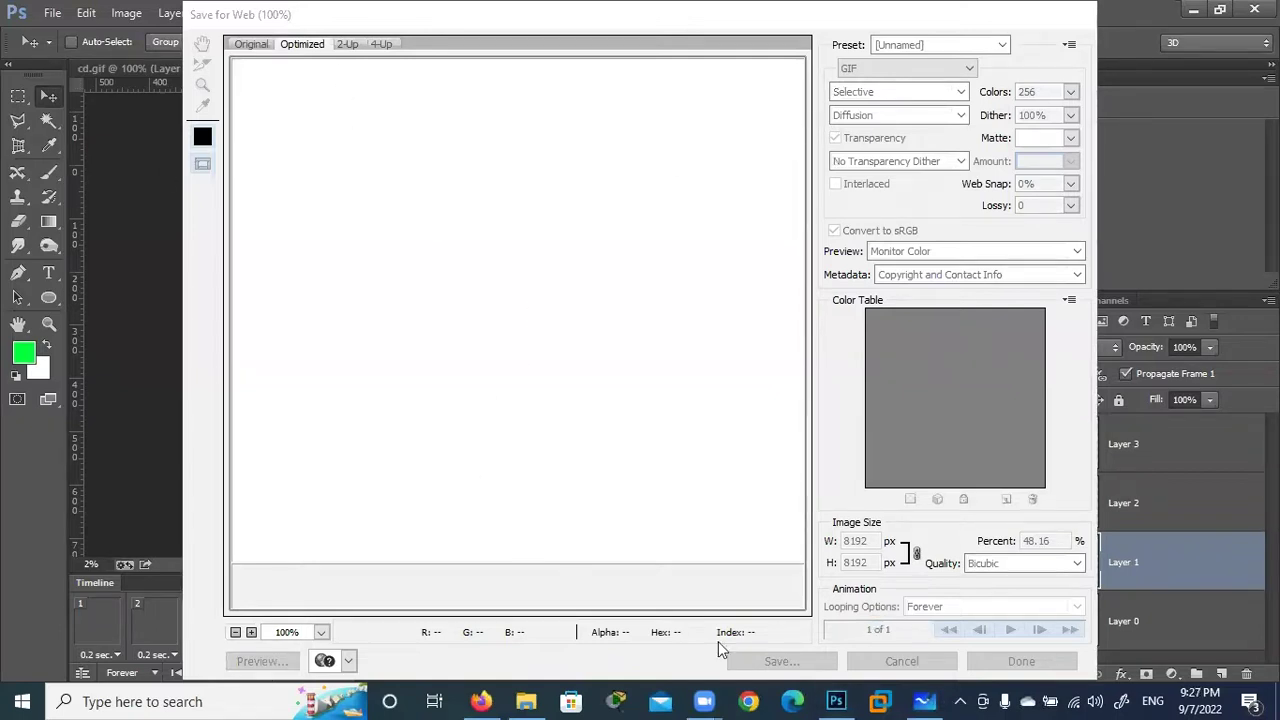
mouse_move(924, 701)
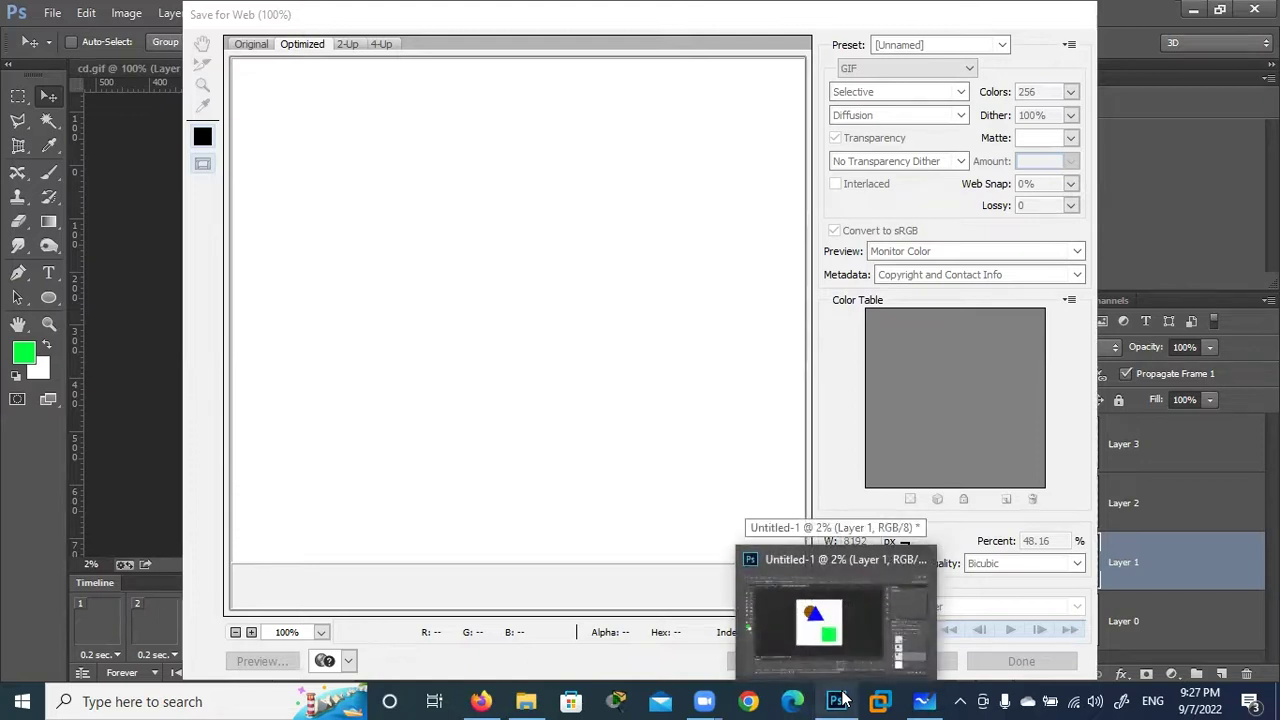
right_click(955, 699)
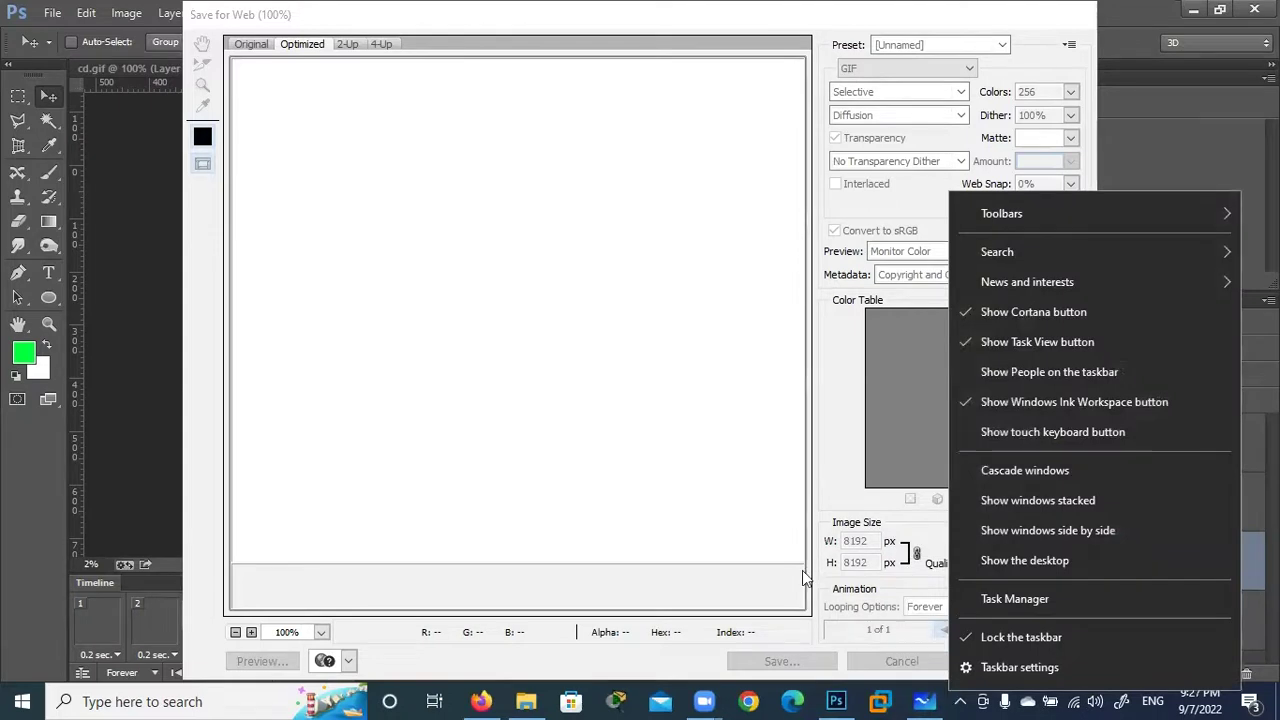
left_click(107, 345)
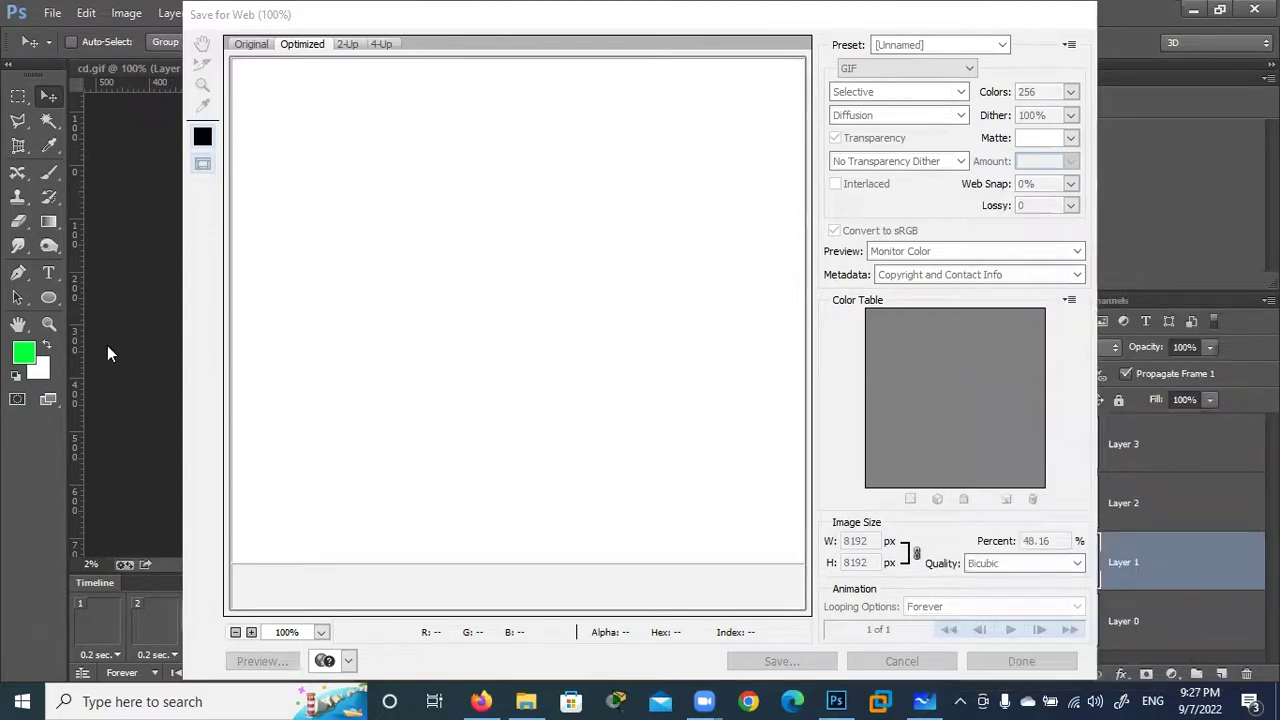
key("super+d")
double_click(32, 40)
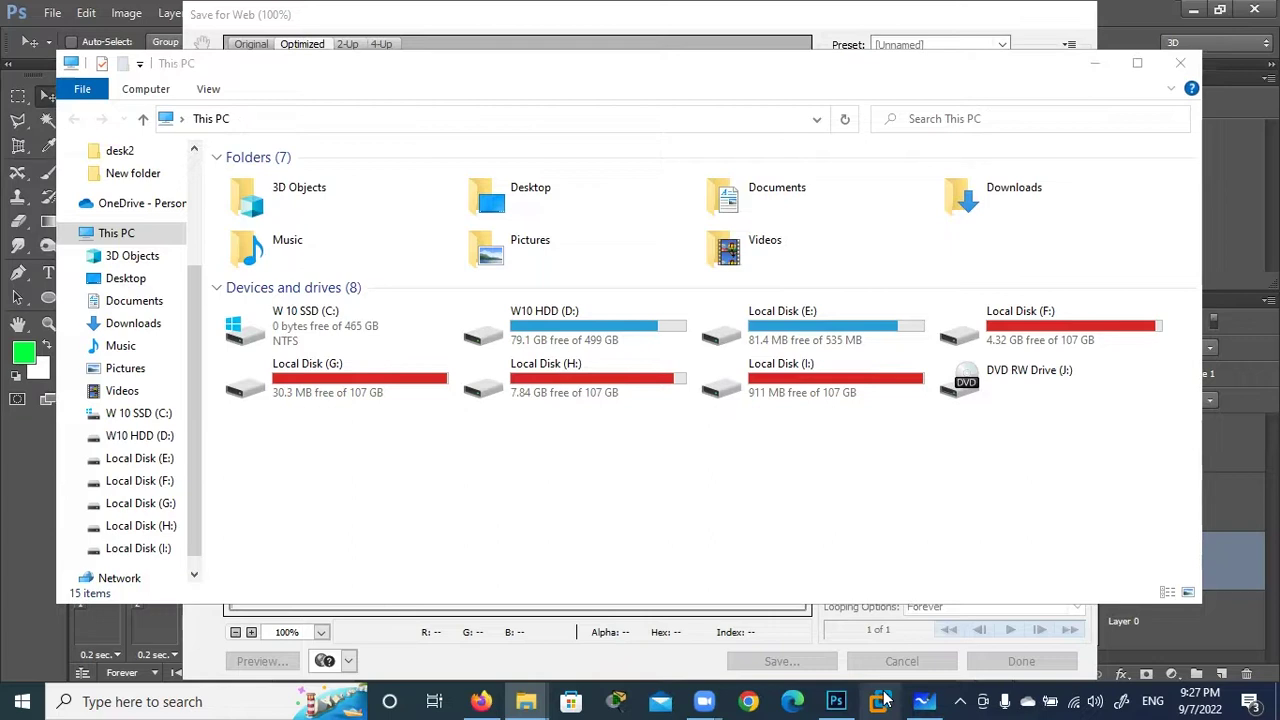
left_click(1164, 73)
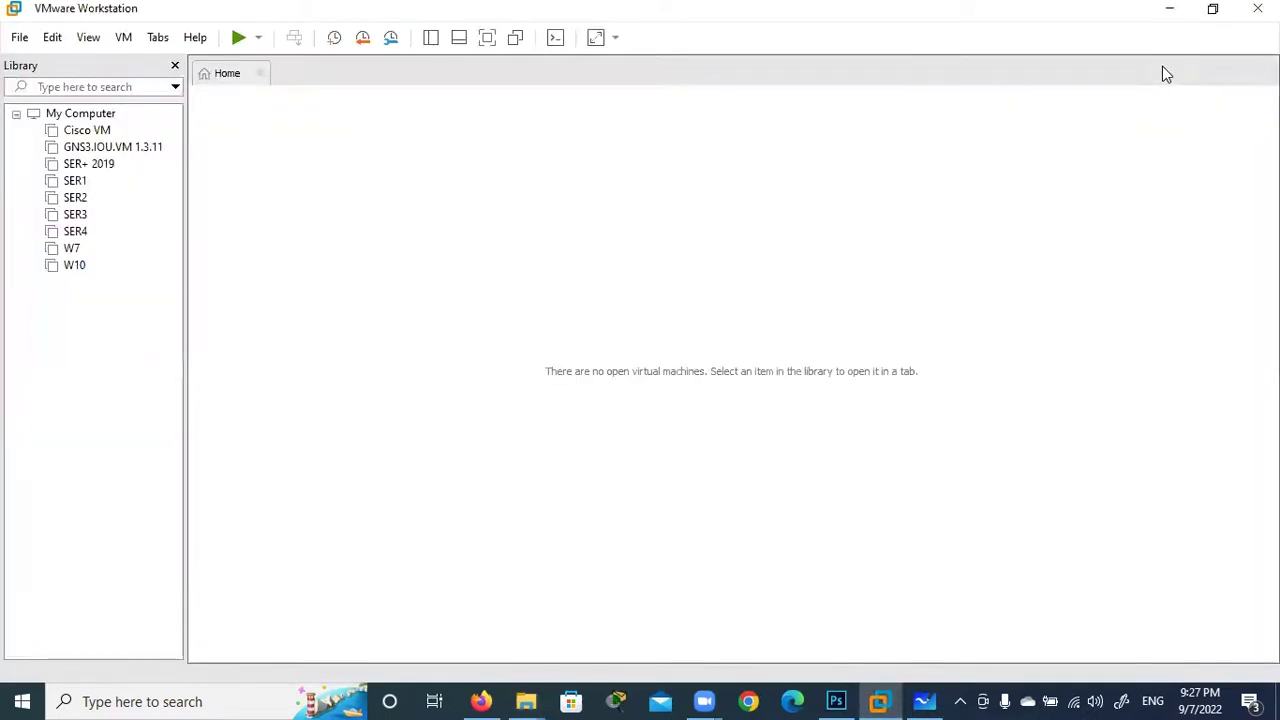
left_click(1243, 10)
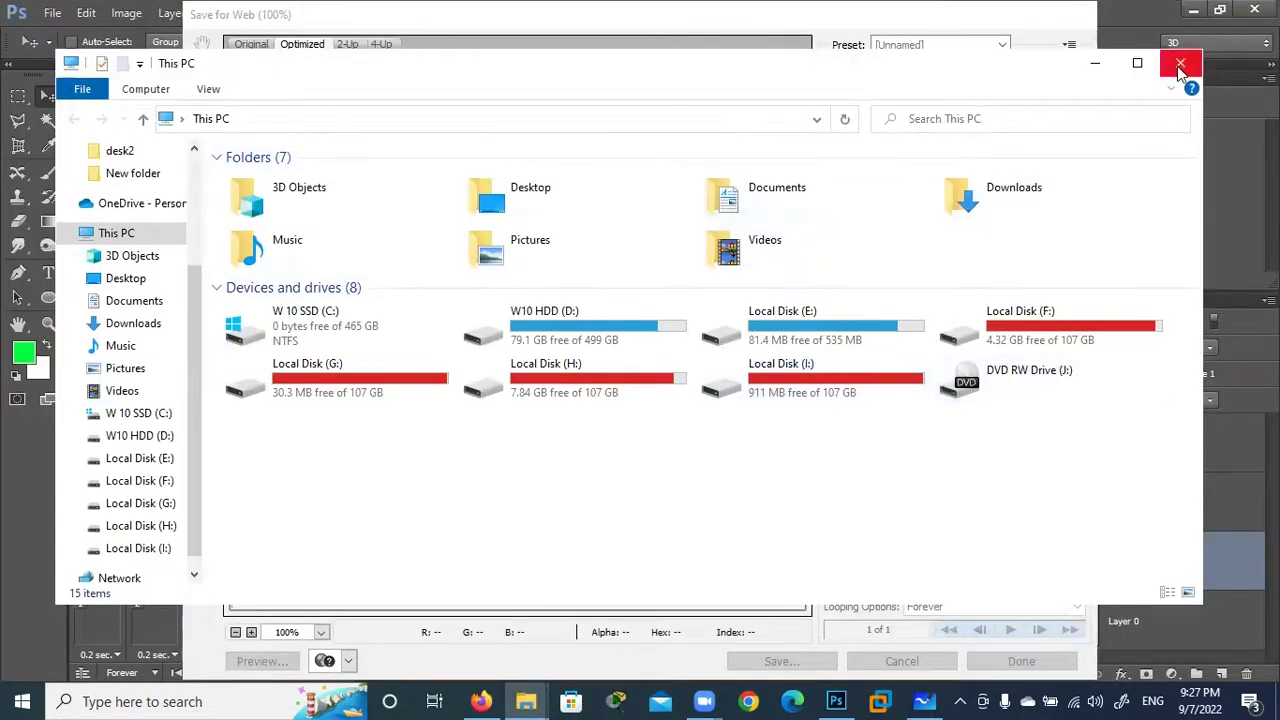
left_click(1180, 63)
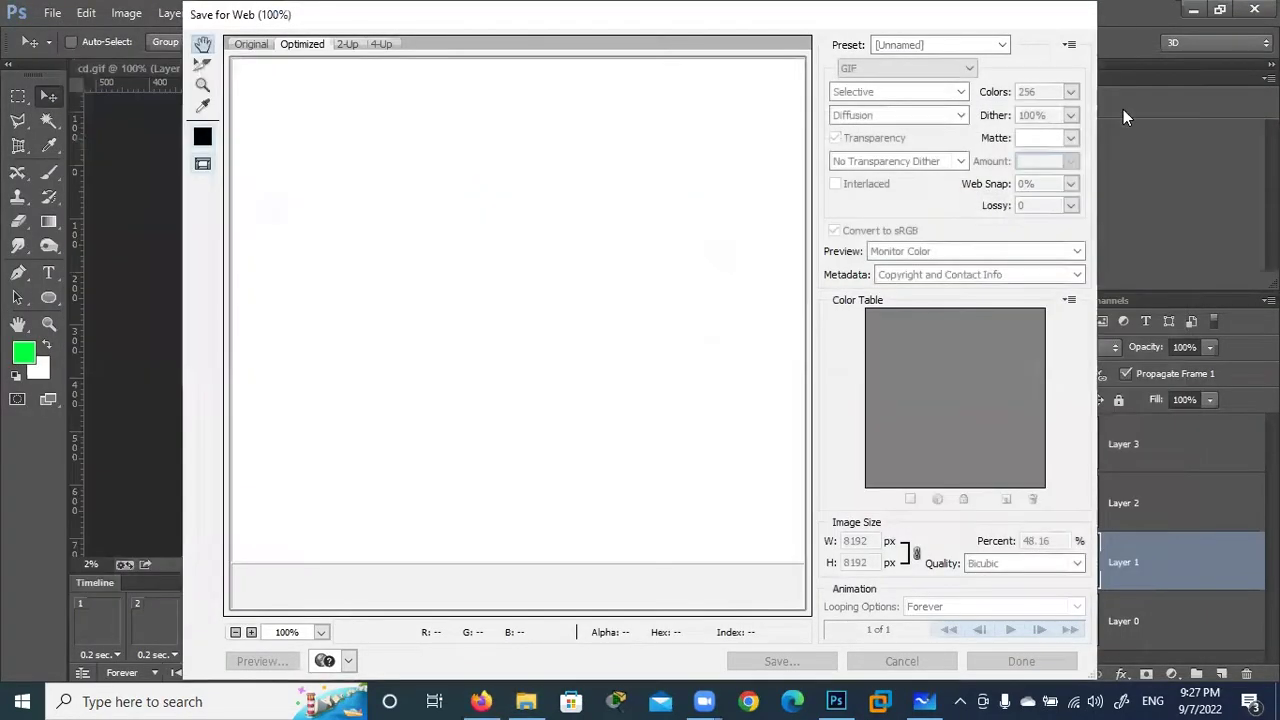
right_click(830, 695)
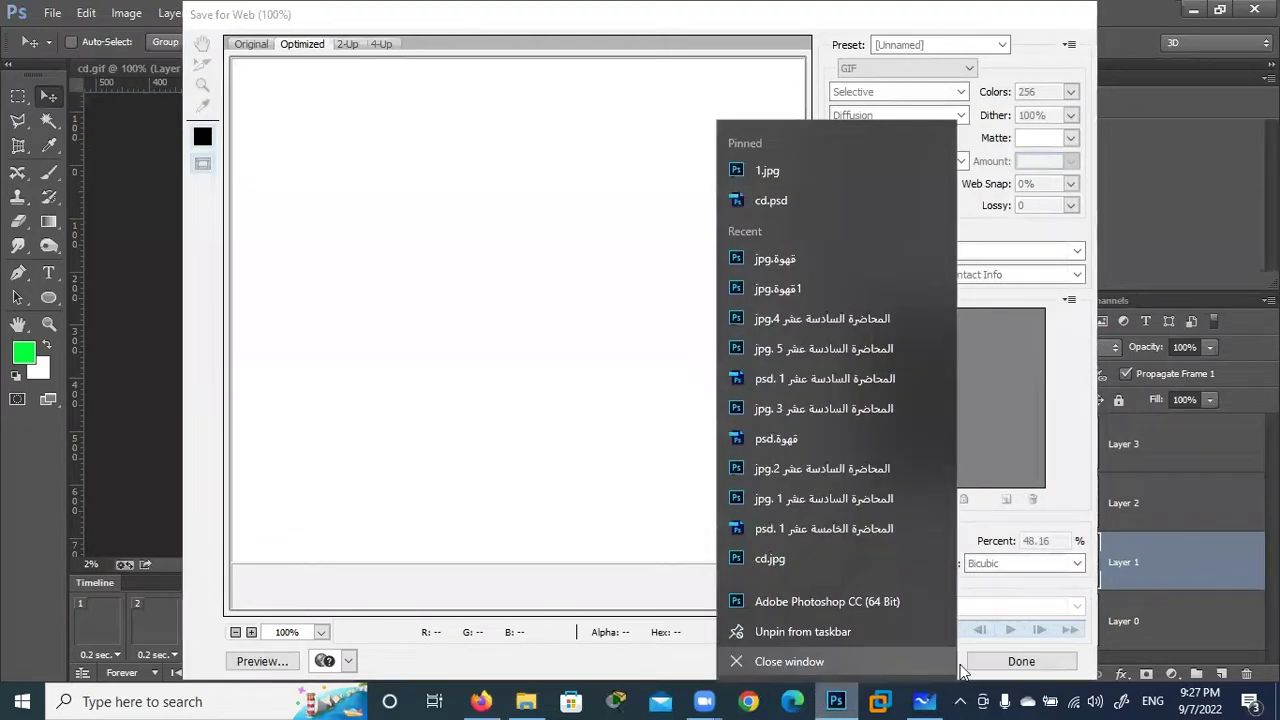
left_click(958, 668)
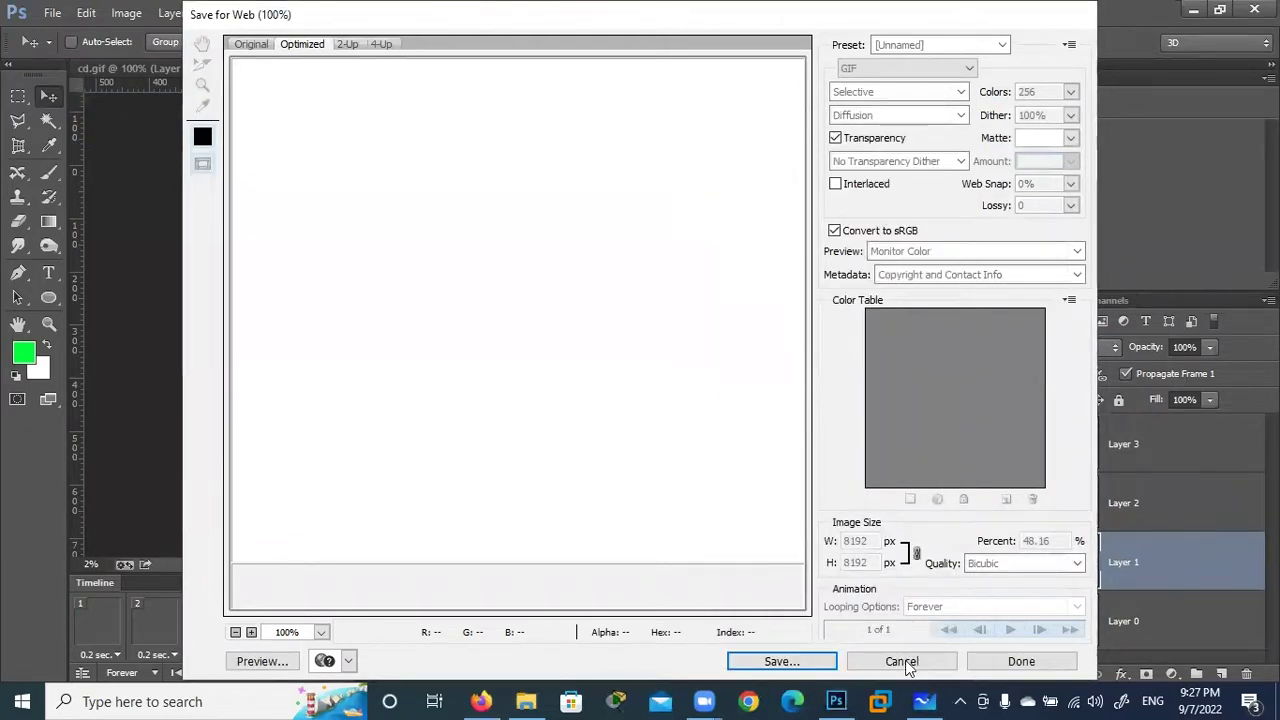
right_click(958, 694)
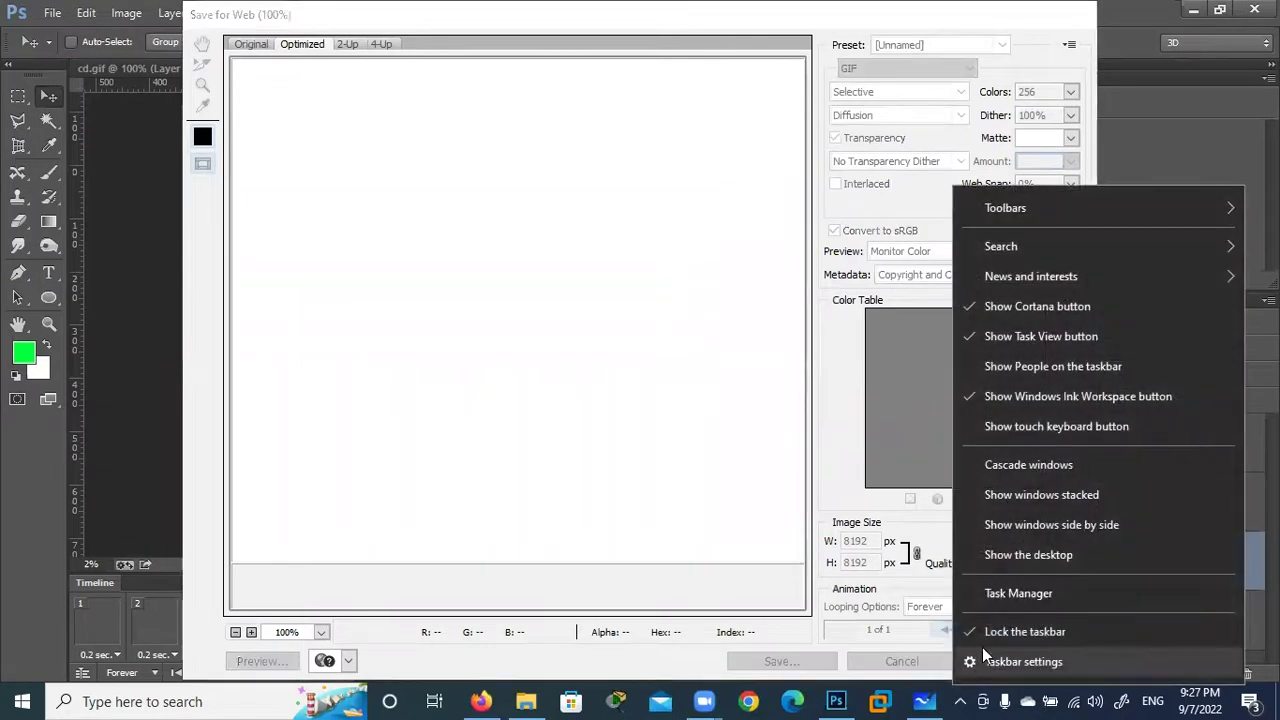
Step: End the frozen Photoshop and Firefox tasks in Task Manager
left_click(1018, 593)
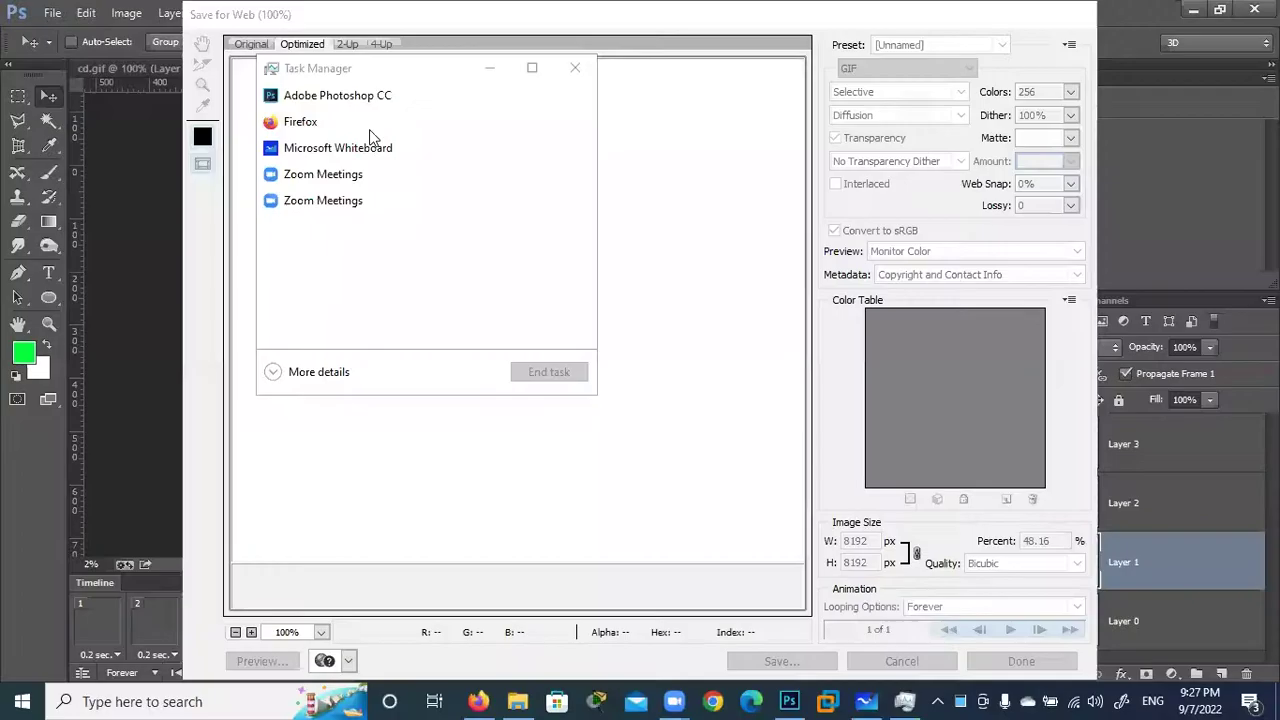
left_click(352, 98)
left_click(546, 374)
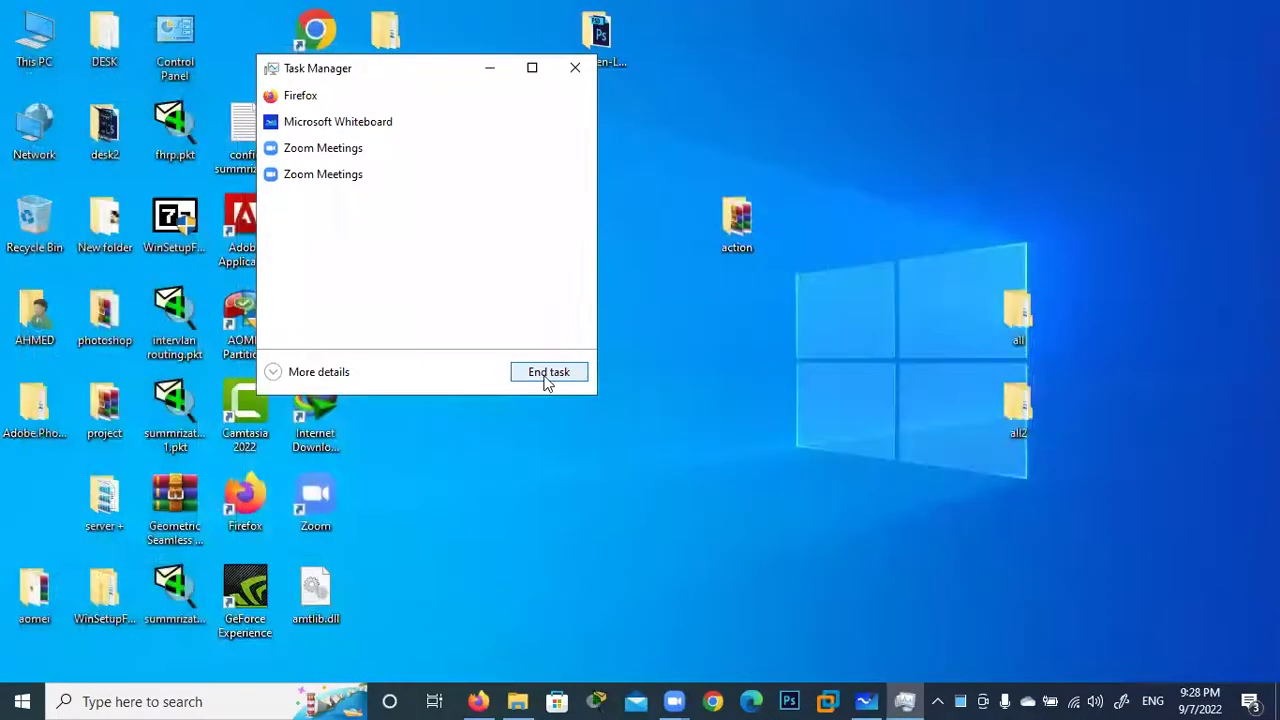
left_click(314, 106)
left_click(549, 372)
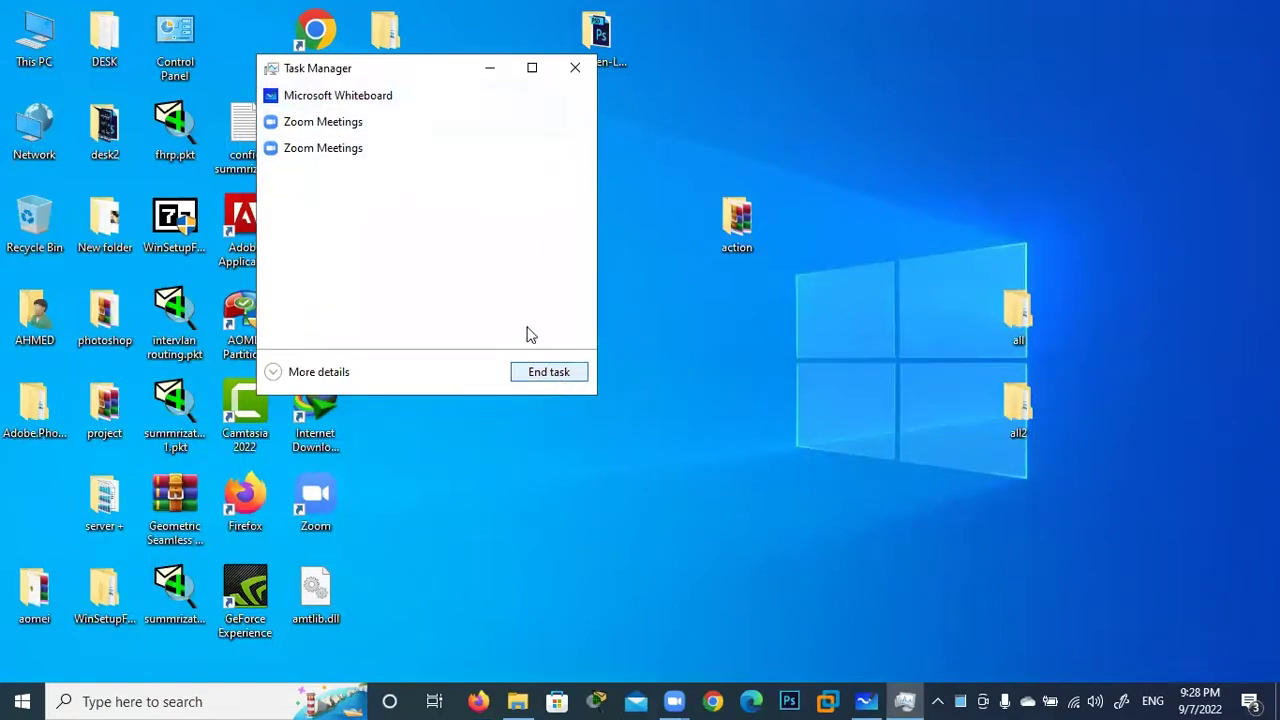
Step: Minimize Task Manager and relaunch Photoshop from the taskbar
left_click(490, 68)
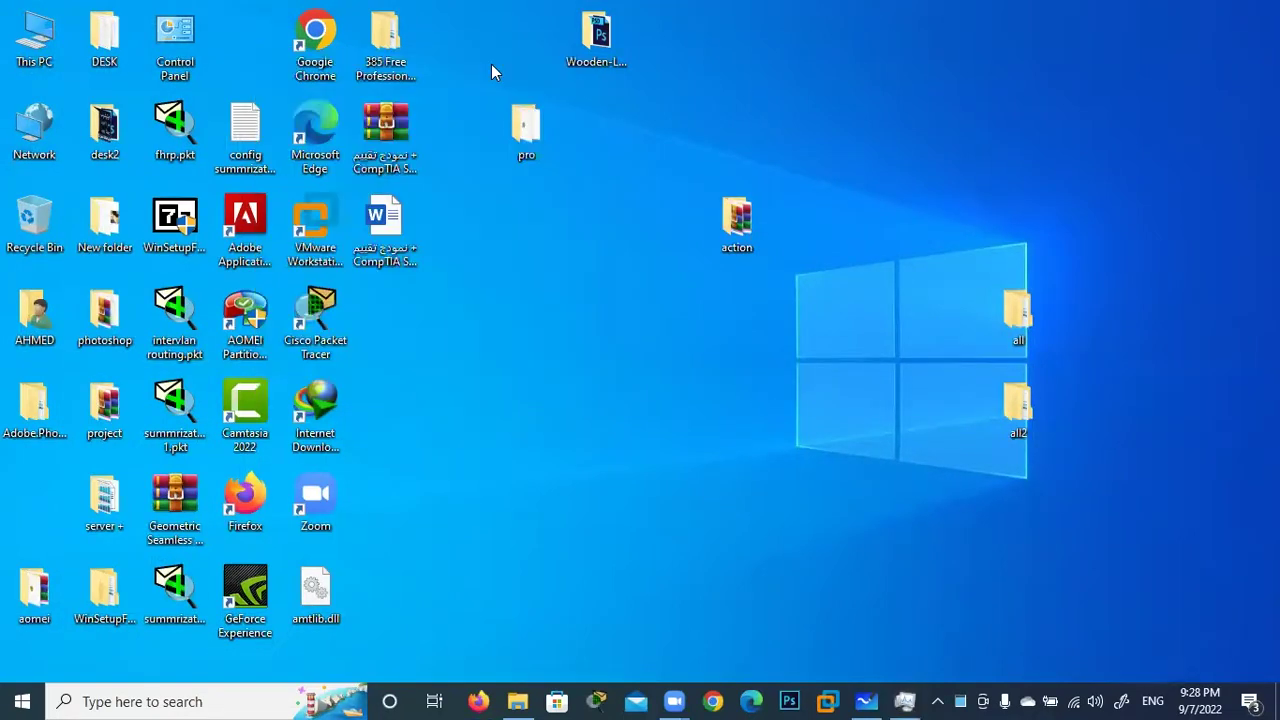
left_click(45, 60)
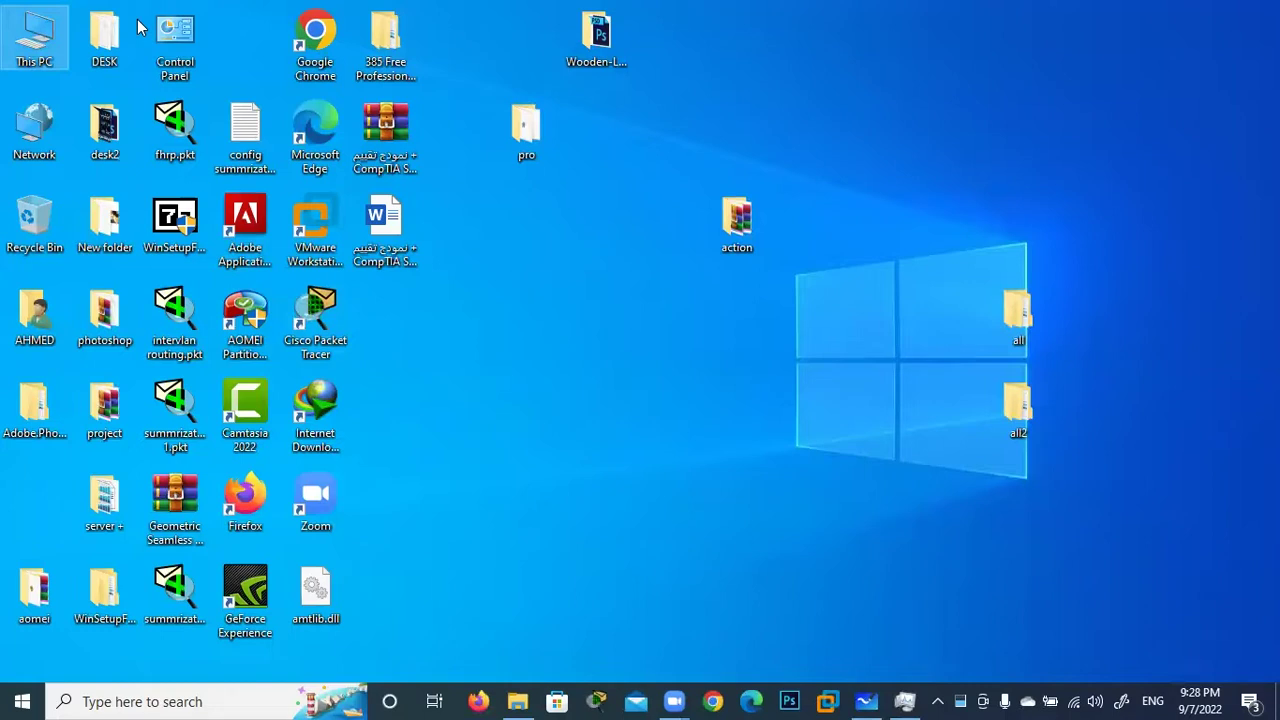
left_click(789, 701)
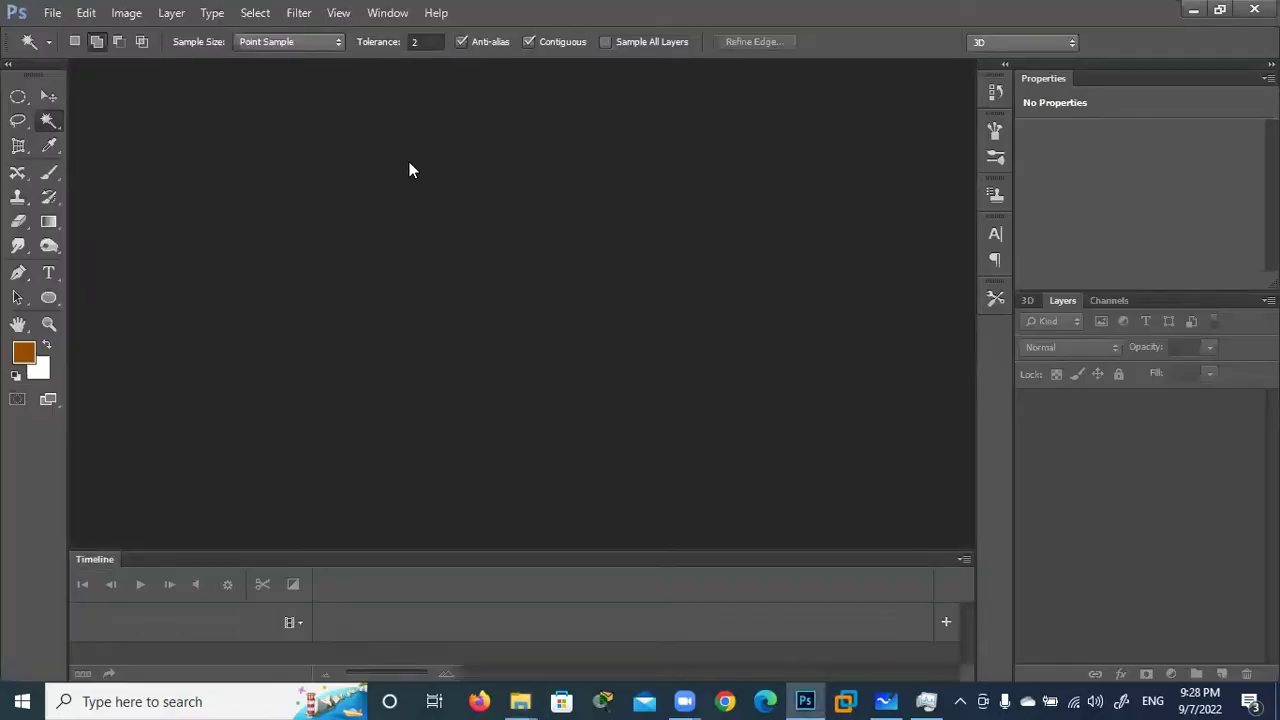
Step: Create a new document with width and height both 600 pixels at 30 pixels/inch
left_click(82, 13)
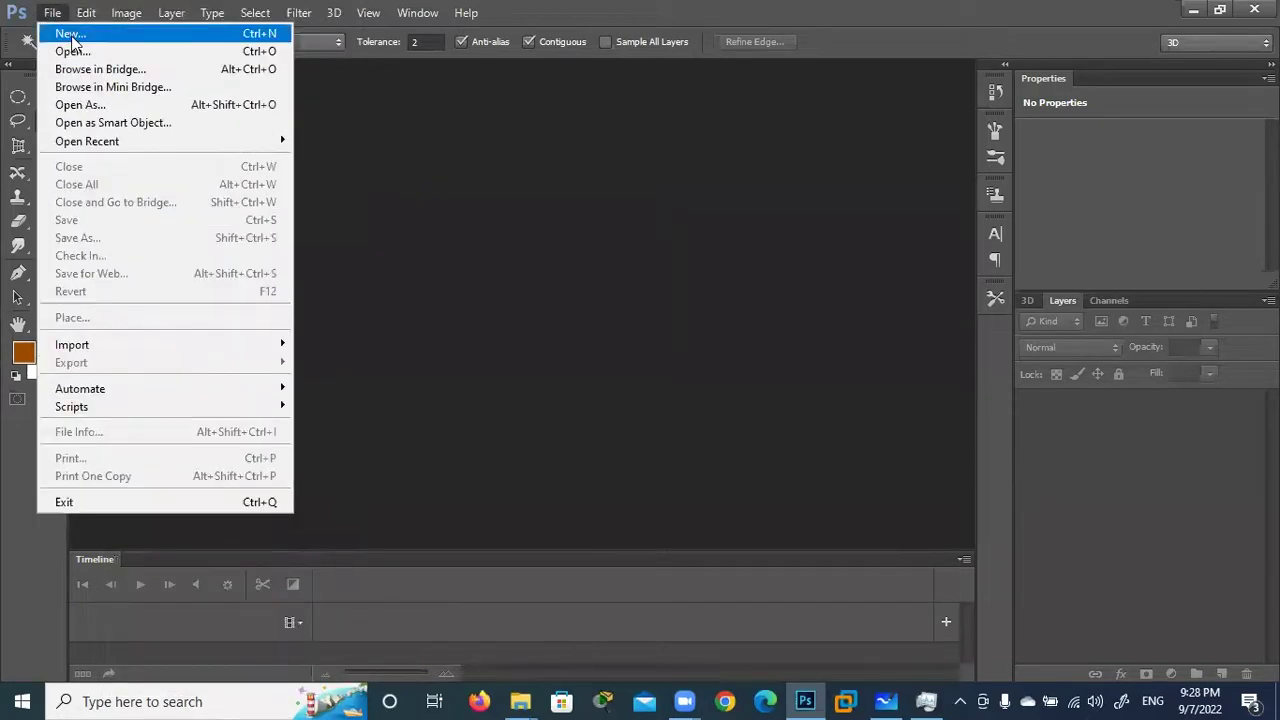
mouse_move(52, 13)
left_click(62, 30)
double_click(573, 244)
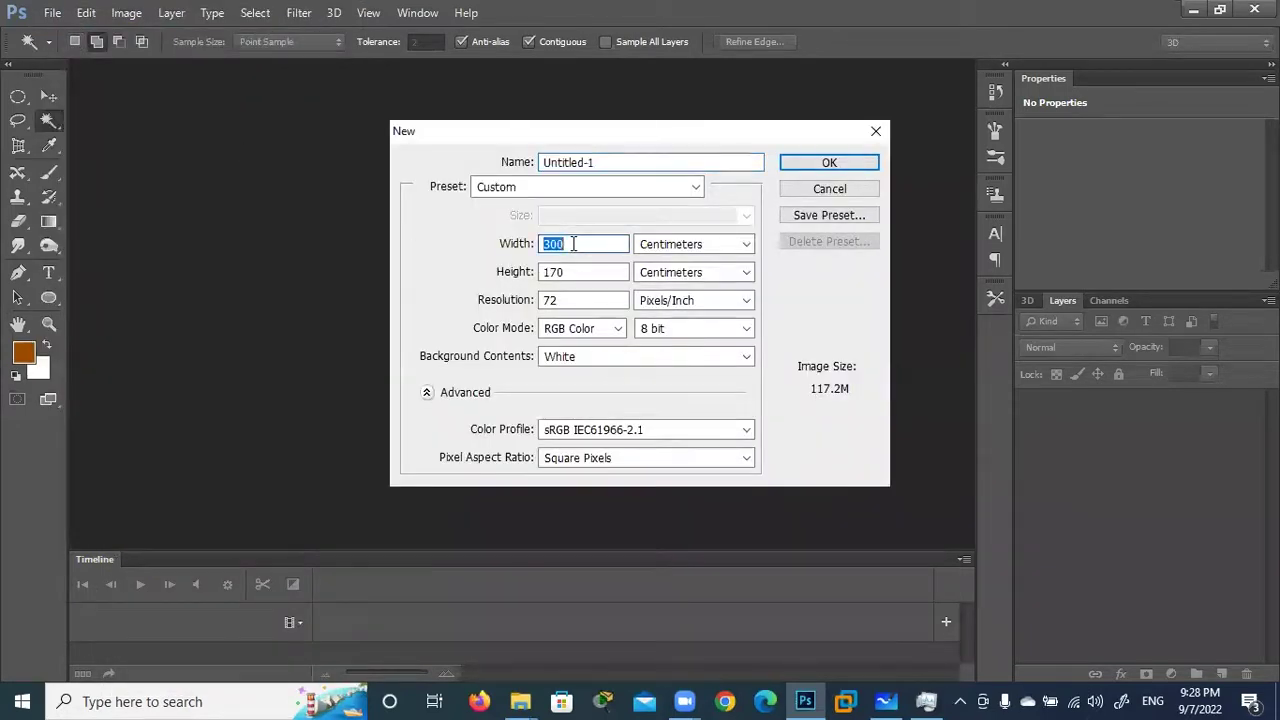
type("600")
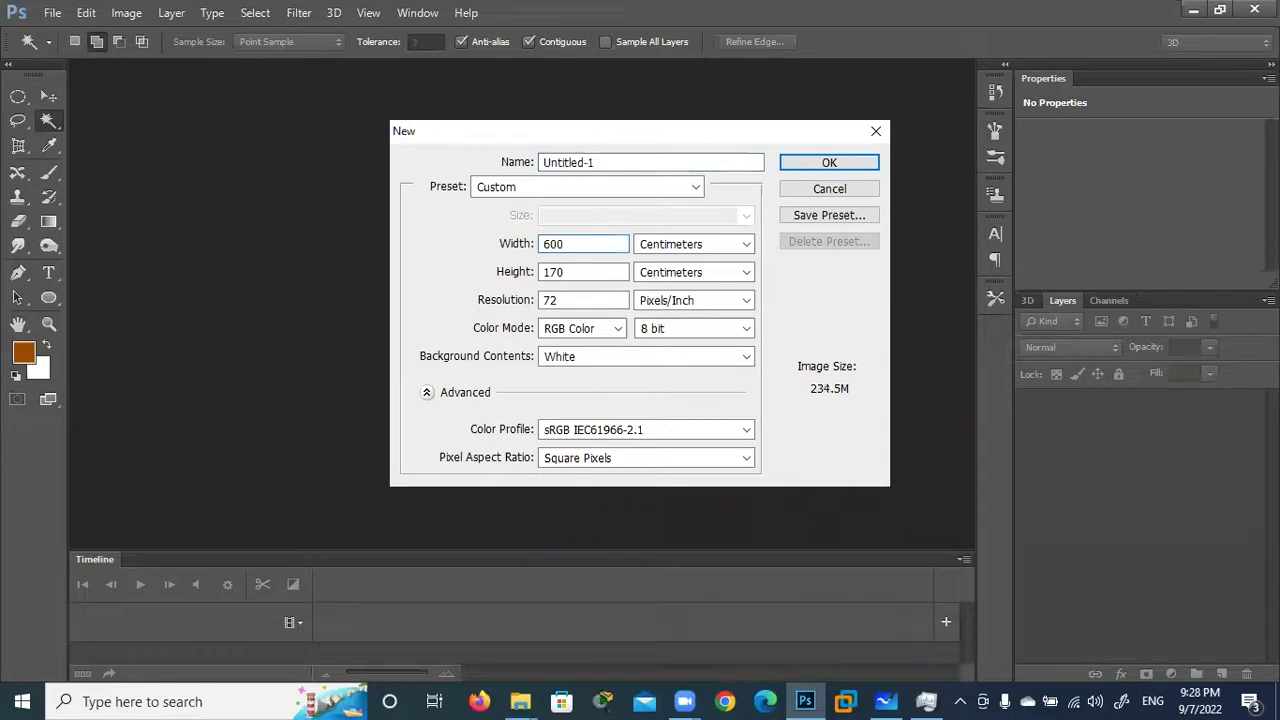
key("Tab")
key("Down")
key("Down")
key("Up")
key("Up")
key("Up")
key("Up")
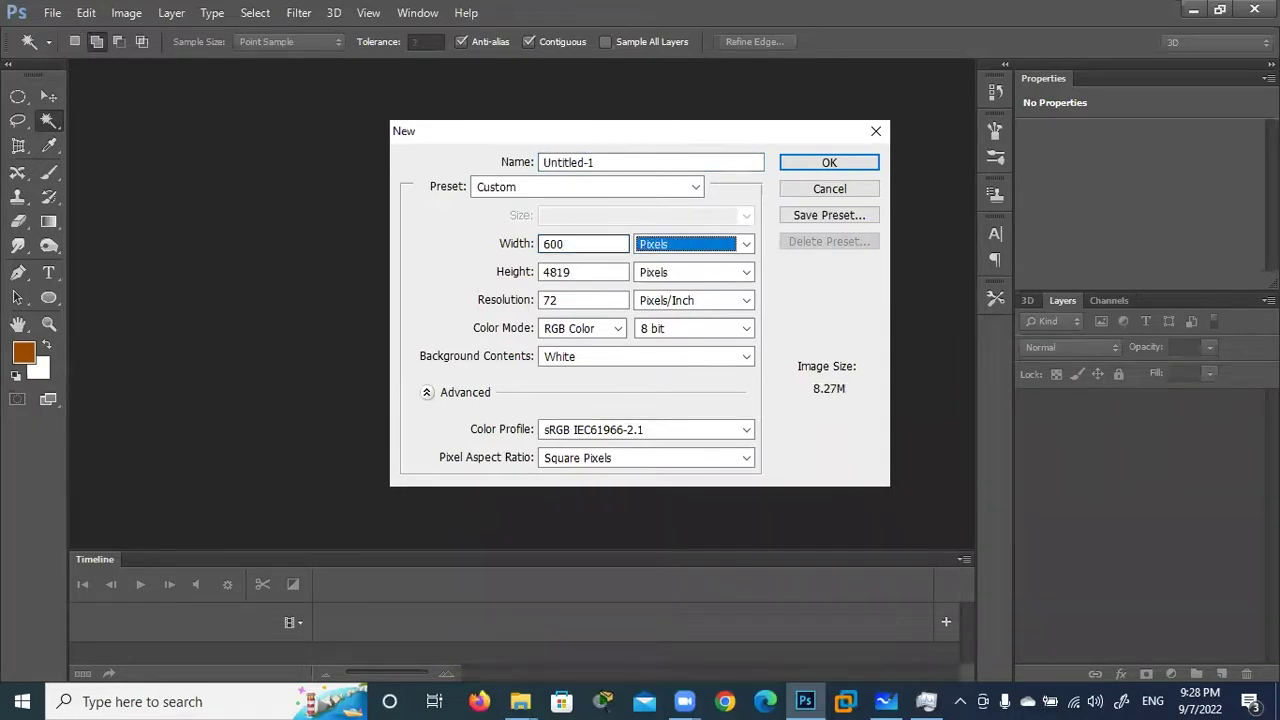
key("Tab")
key("Tab")
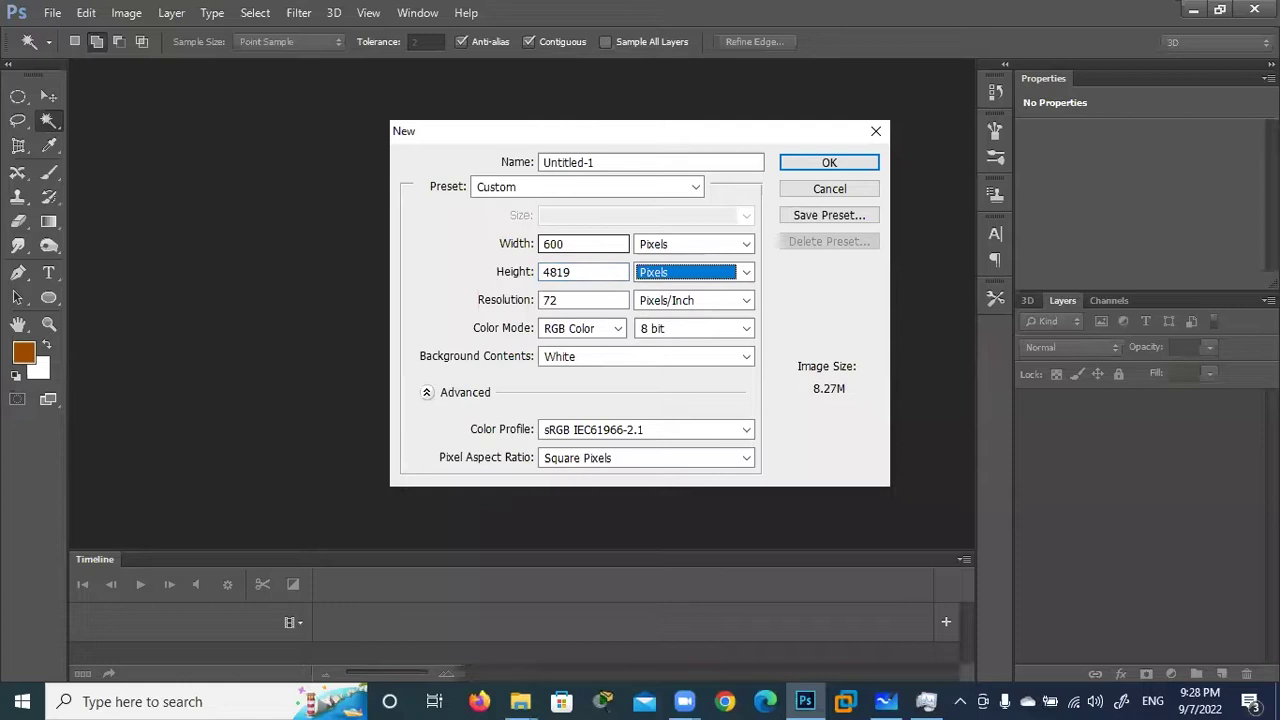
key("shift+Tab")
type("600")
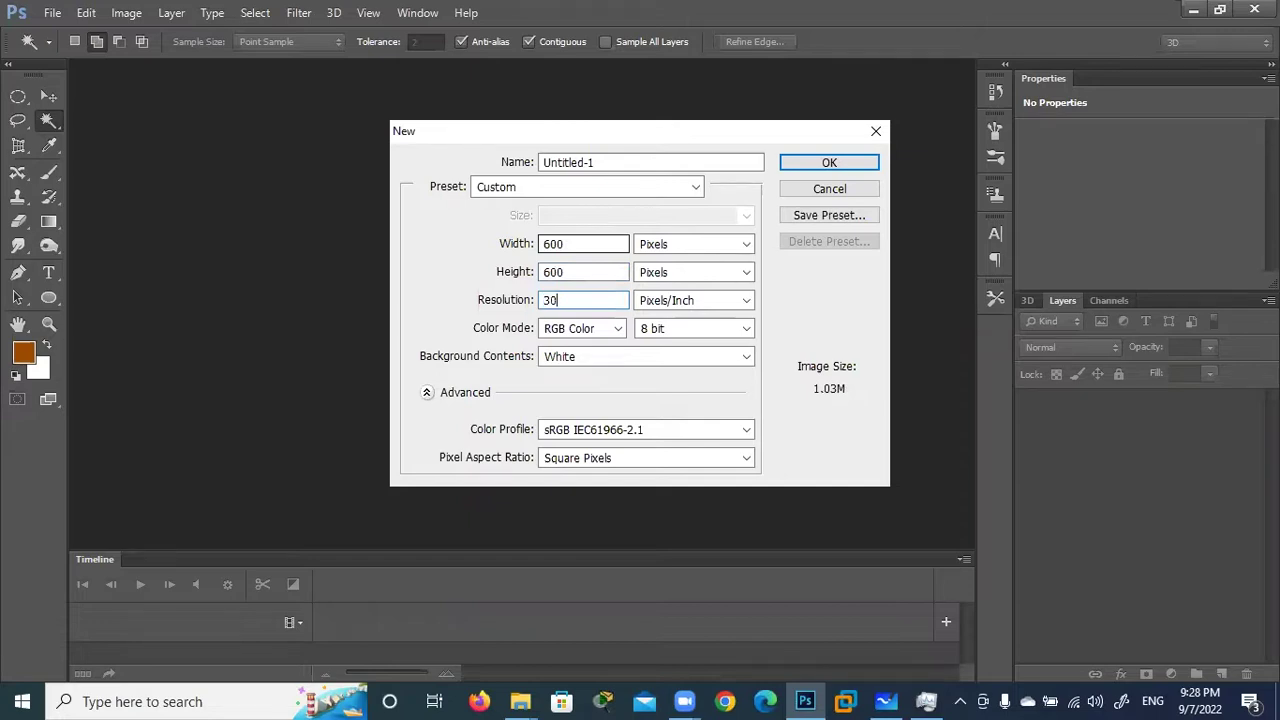
left_click(843, 163)
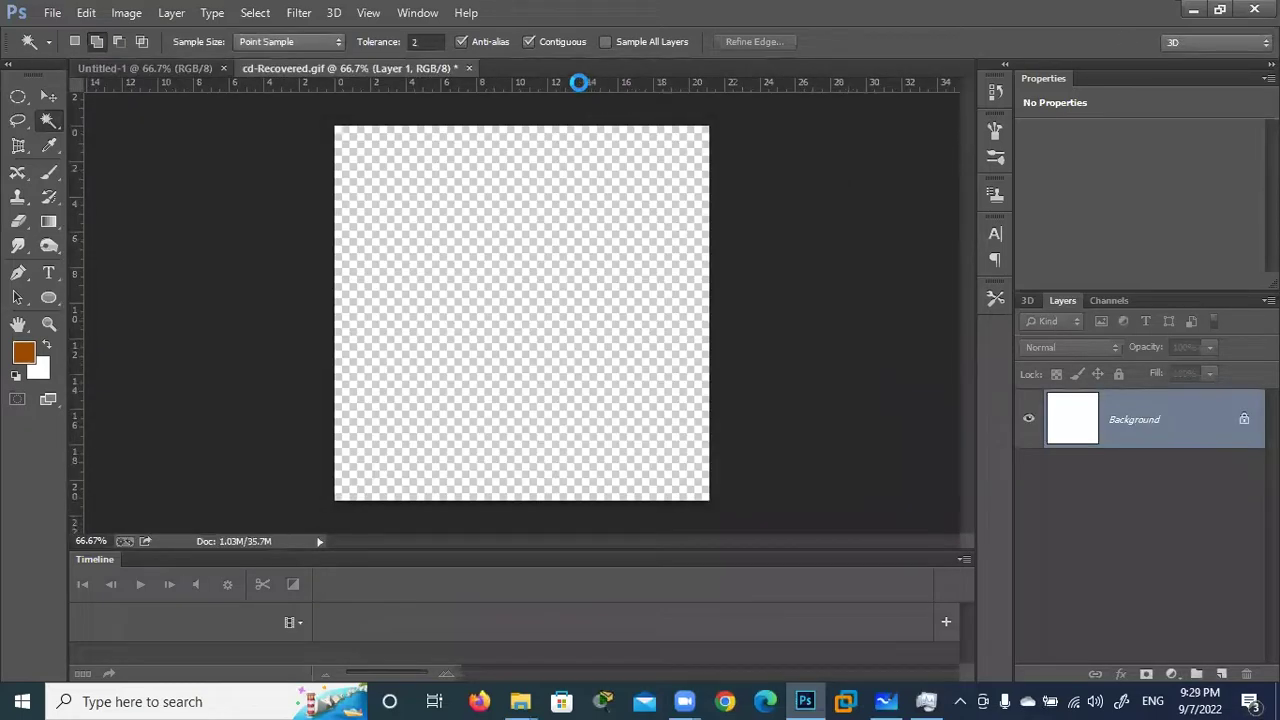
Step: Close the Sign In Required dialog and confirm Yes to reveal the recovered animation
right_click(579, 82)
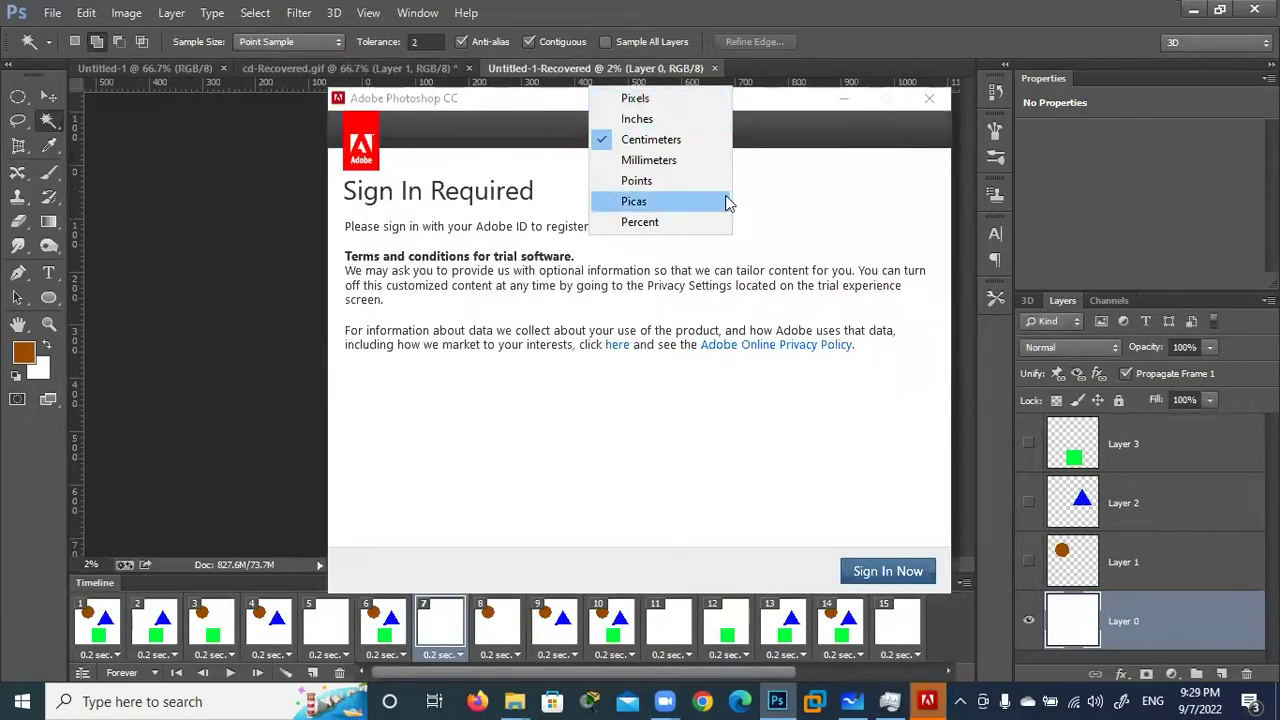
left_click(932, 100)
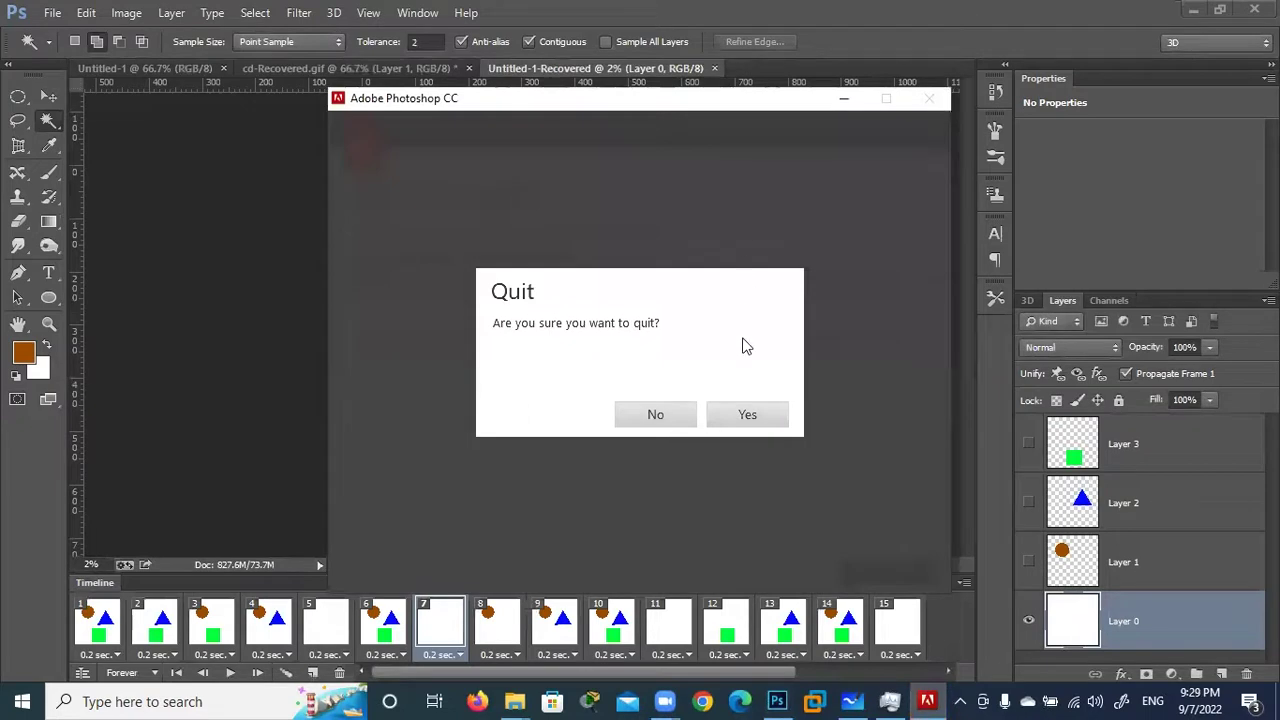
left_click(750, 416)
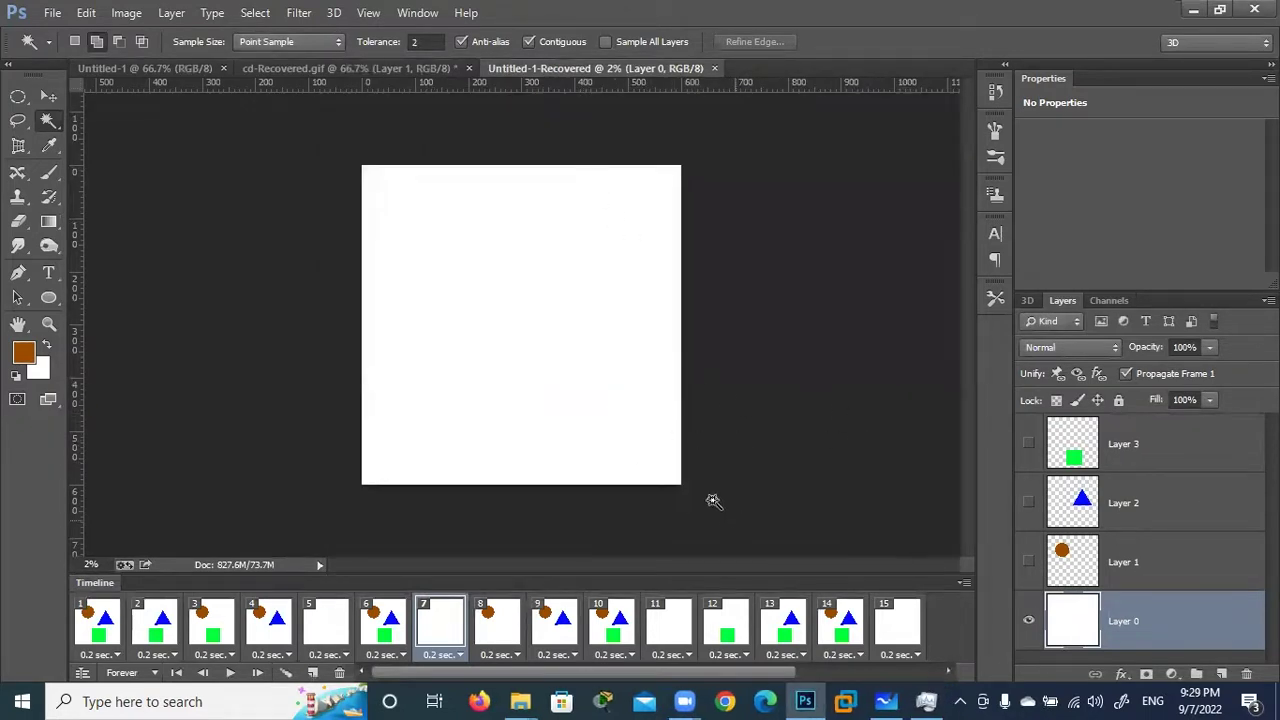
Step: Resize the recovered document in Image Size to 600 pixels wide, proportions linked
right_click(539, 88)
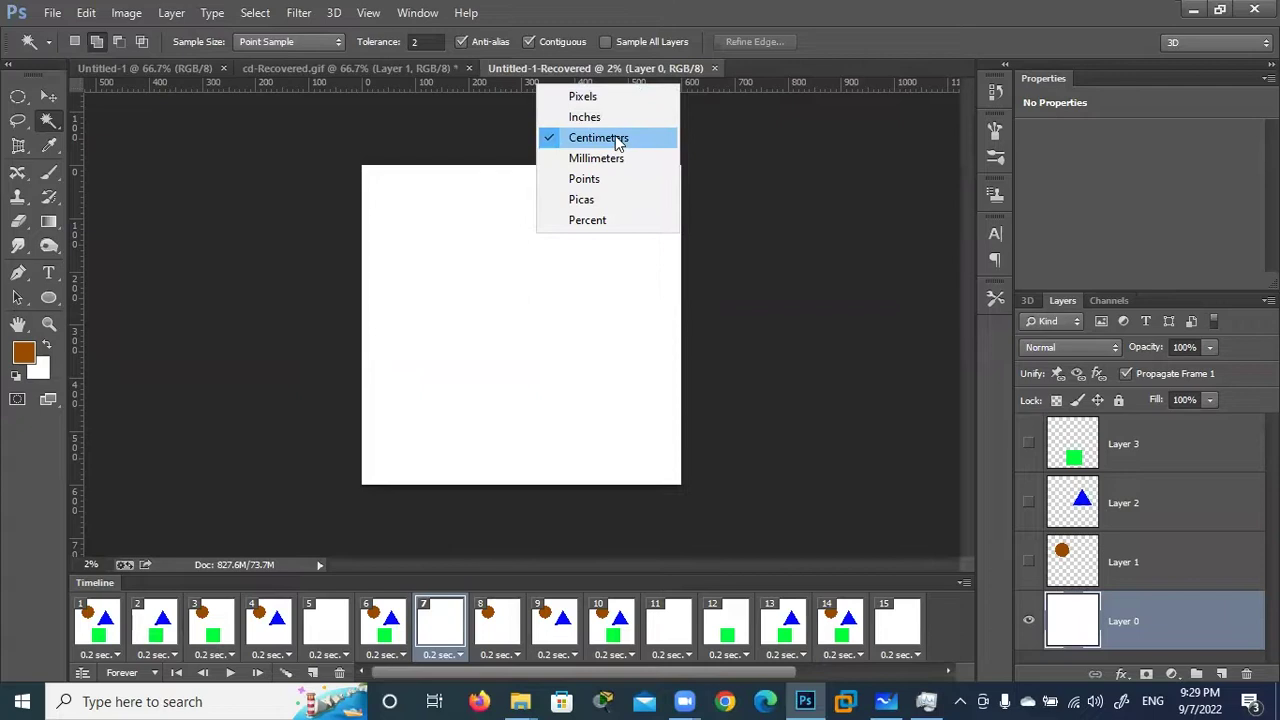
left_click(864, 39)
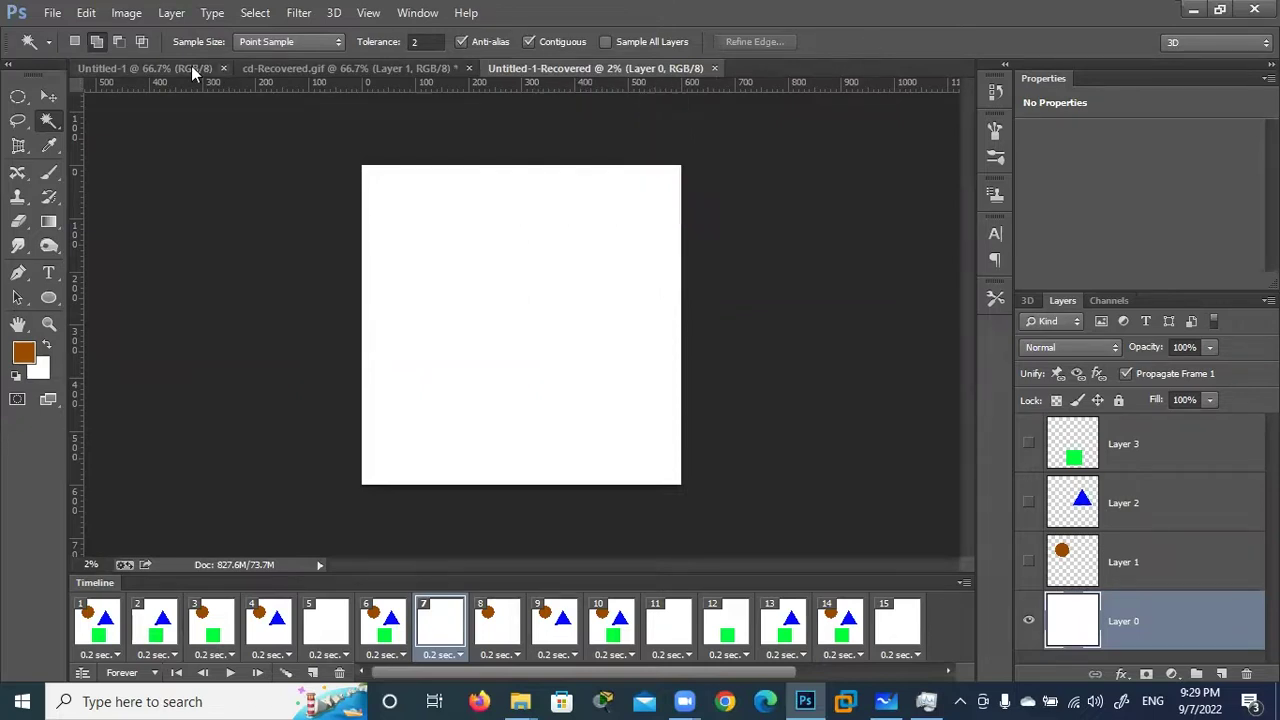
left_click(127, 14)
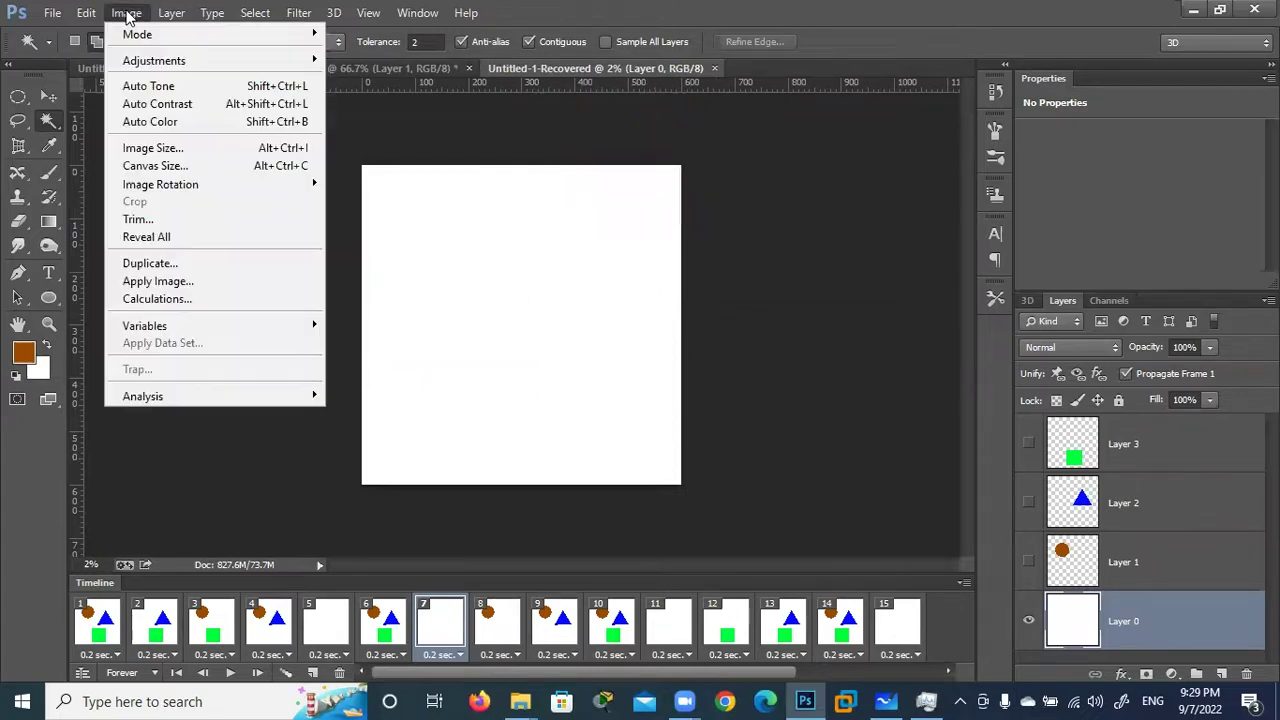
left_click(150, 148)
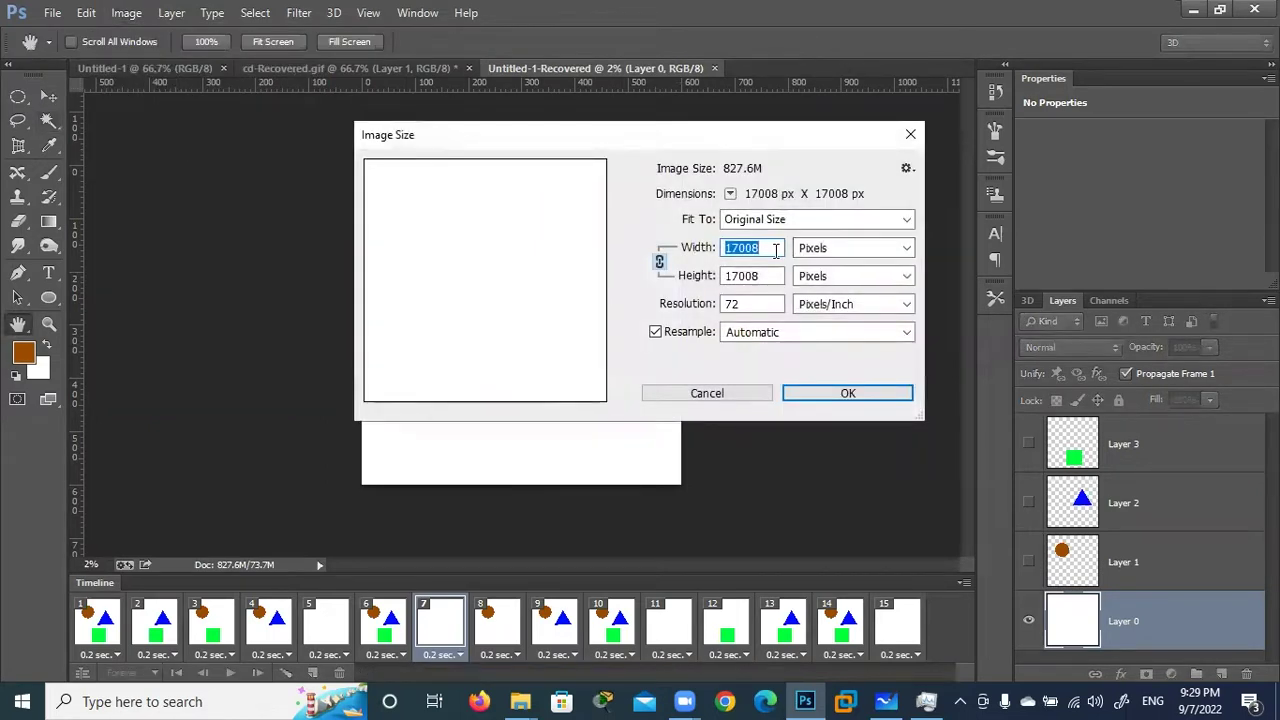
type("600")
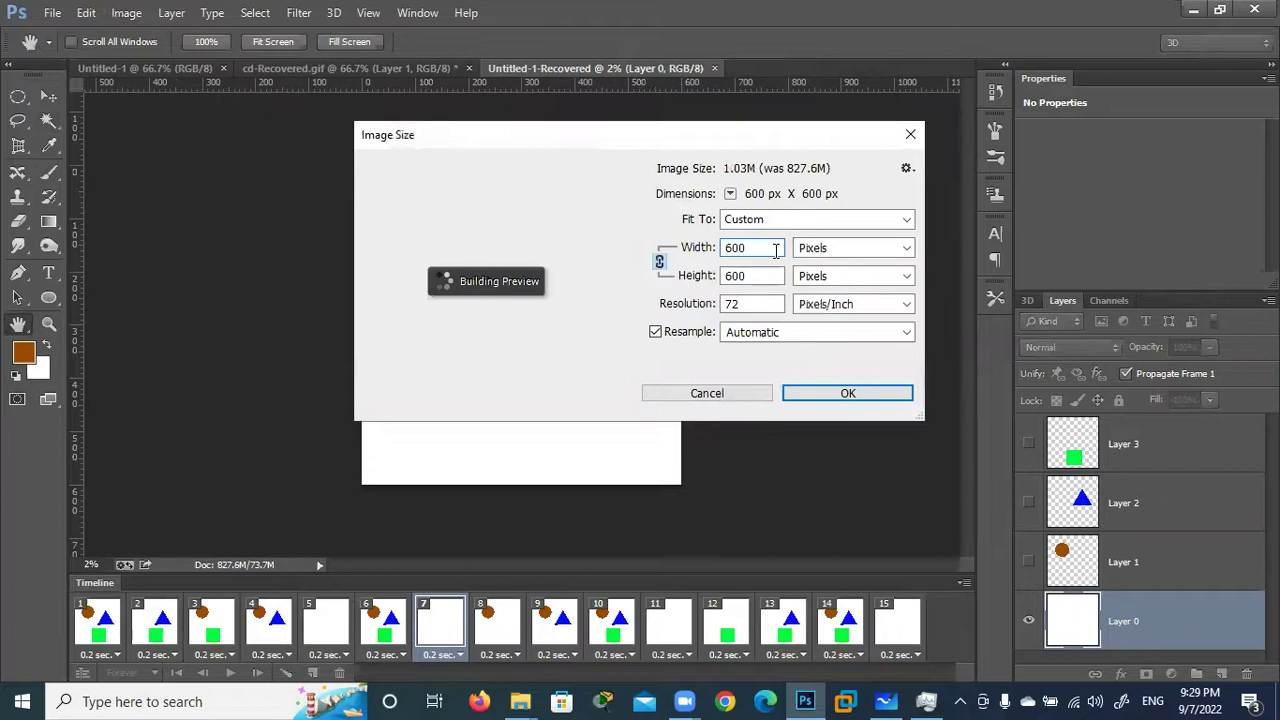
left_click(815, 397)
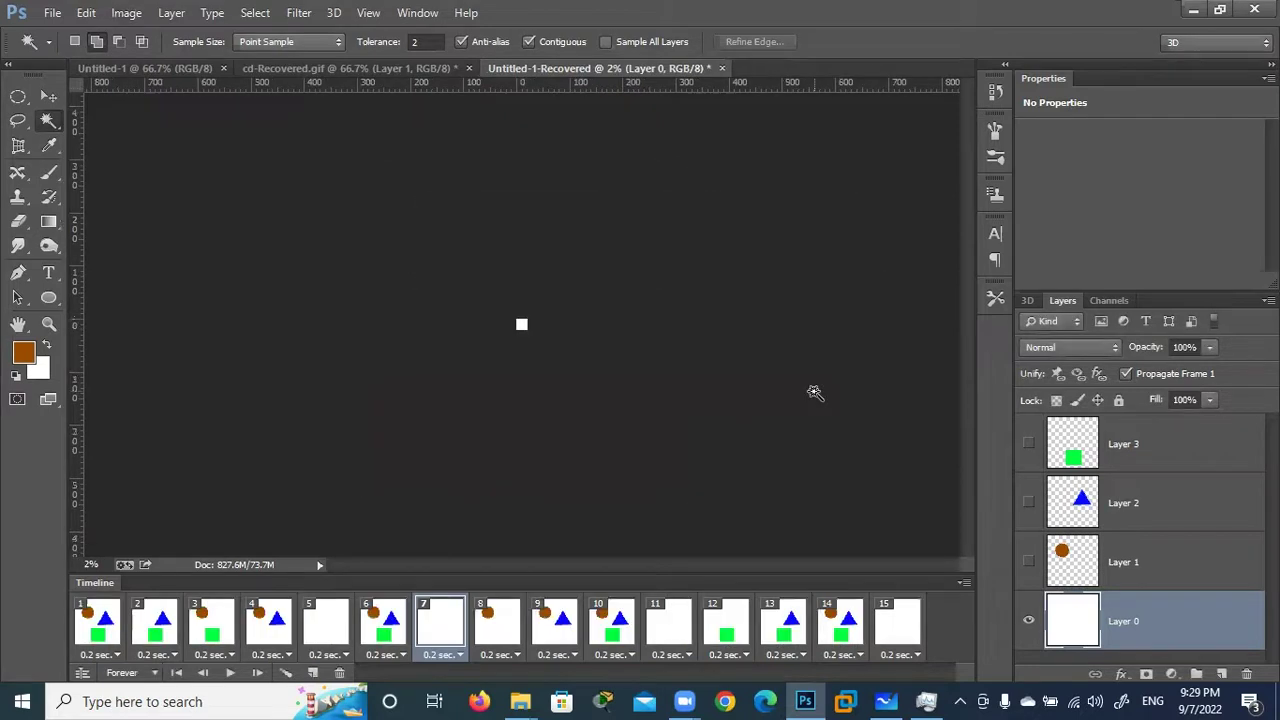
Step: Step through the first four timeline frames to check the shapes' positions
scroll(464, 424, "up", 1)
scroll(464, 424, "up", 1)
scroll(464, 424, "up", 1)
scroll(464, 424, "up", 1)
scroll(464, 424, "up", 2)
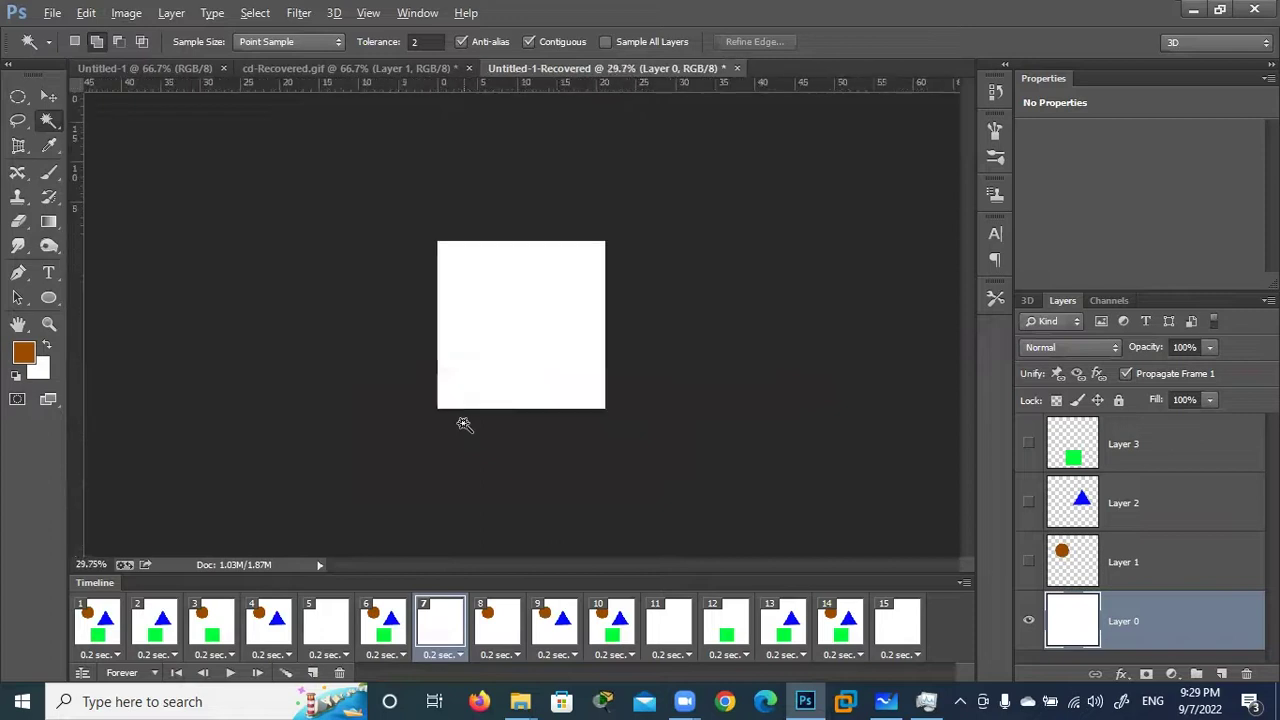
scroll(464, 424, "up", 2)
scroll(464, 424, "down", 1)
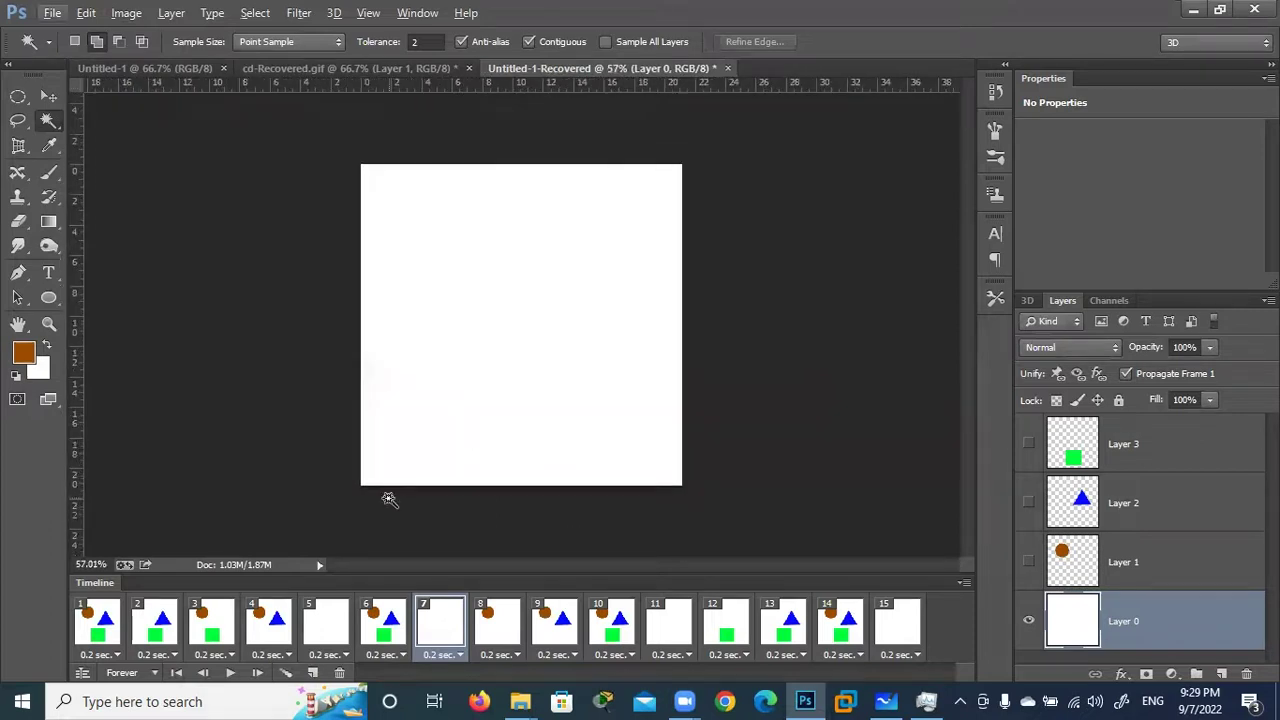
left_click(103, 627)
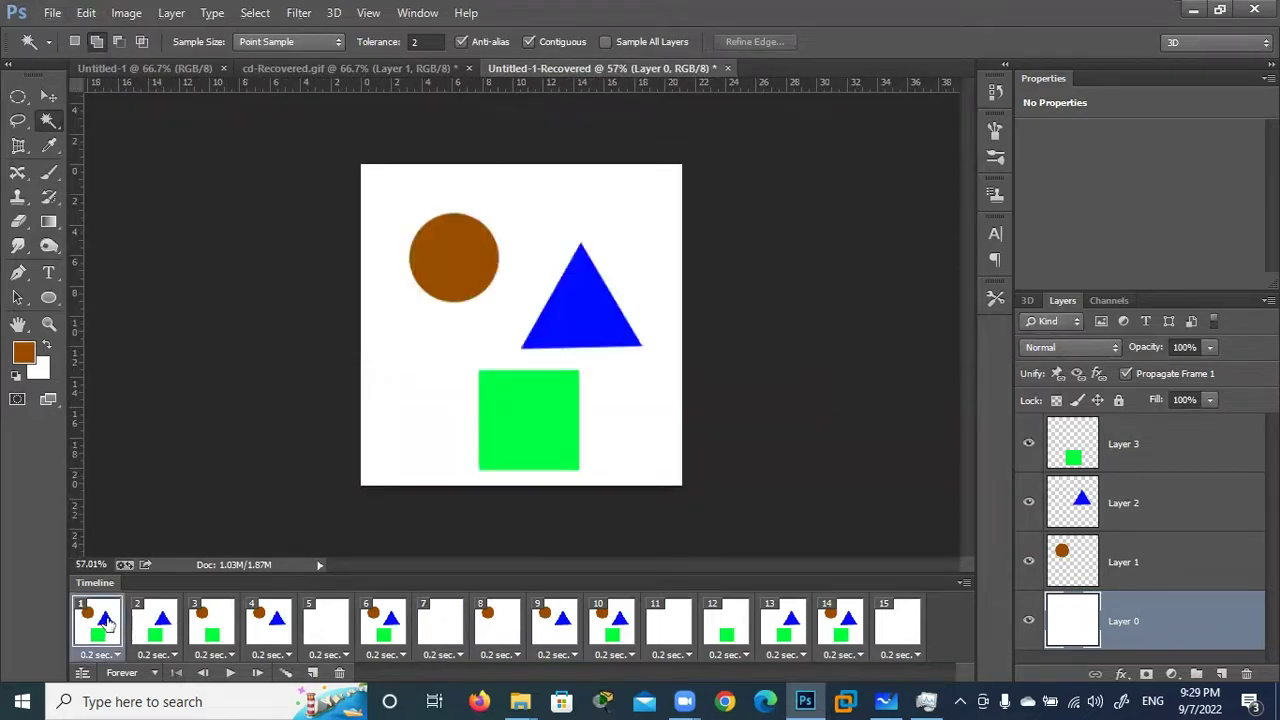
left_click(157, 625)
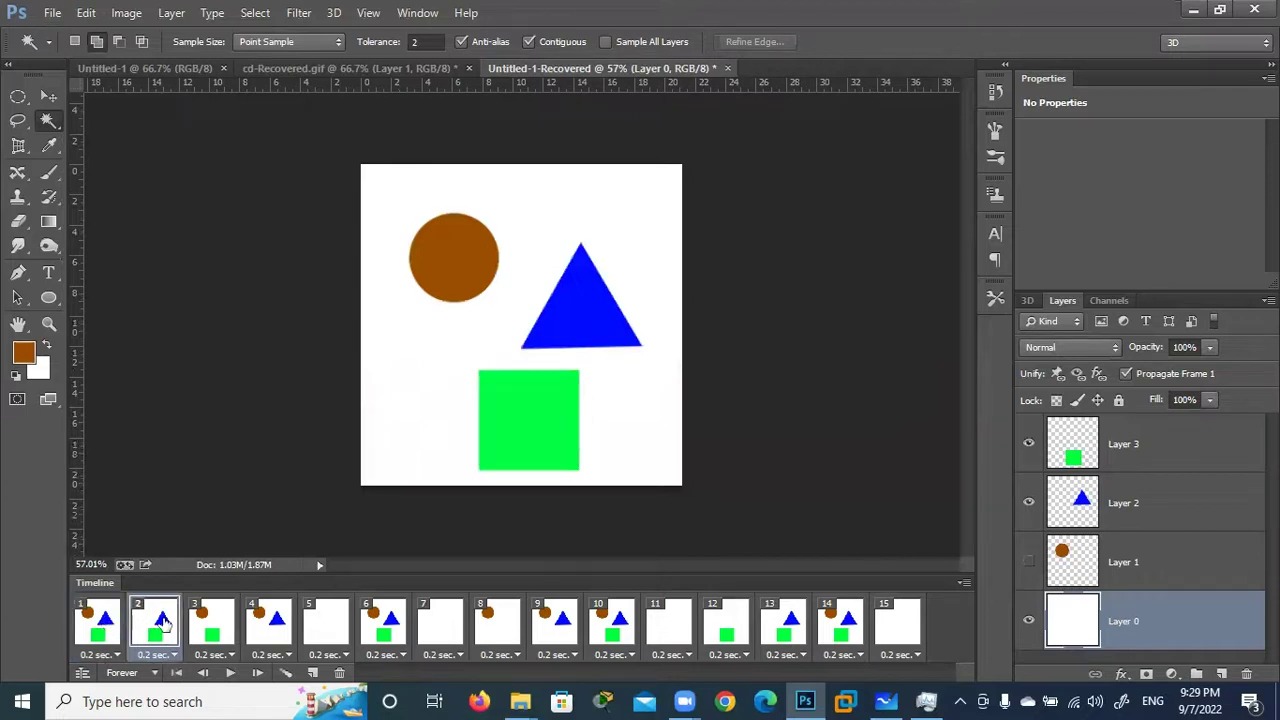
left_click(222, 626)
left_click(256, 632)
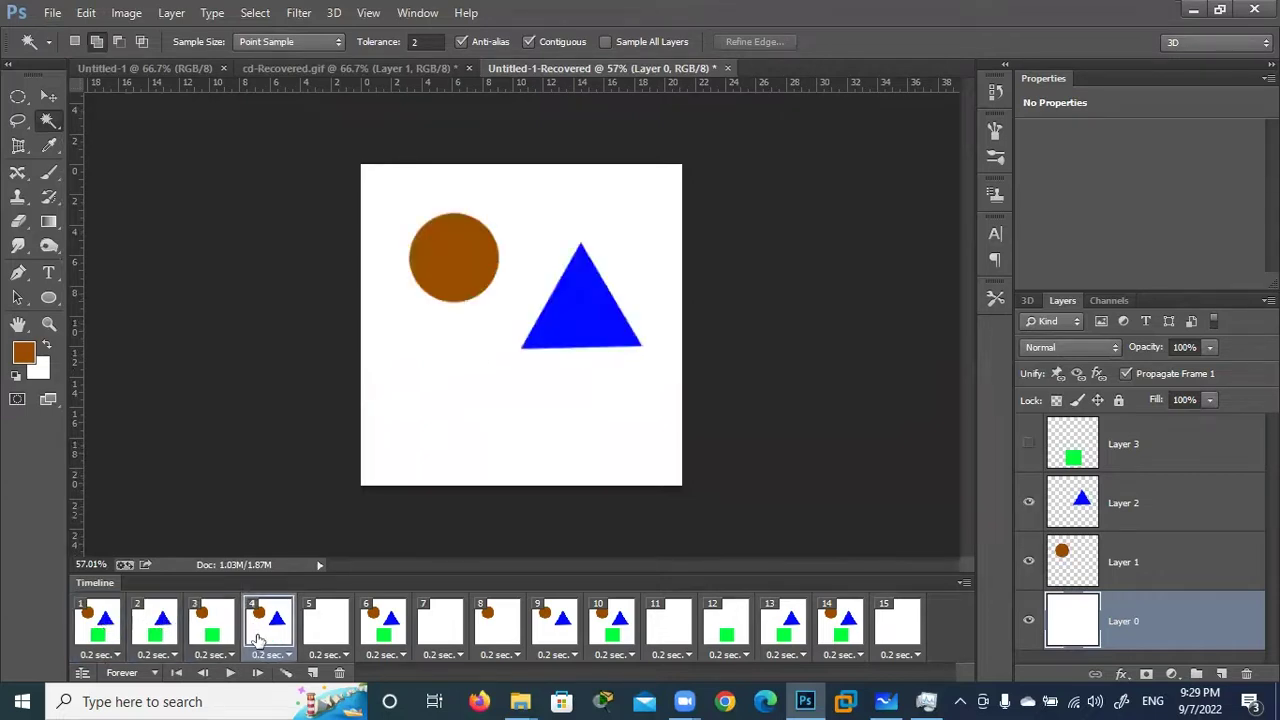
Step: Play the 15-frame animation, switch ruler units to pixels, then stop playback
left_click(230, 673)
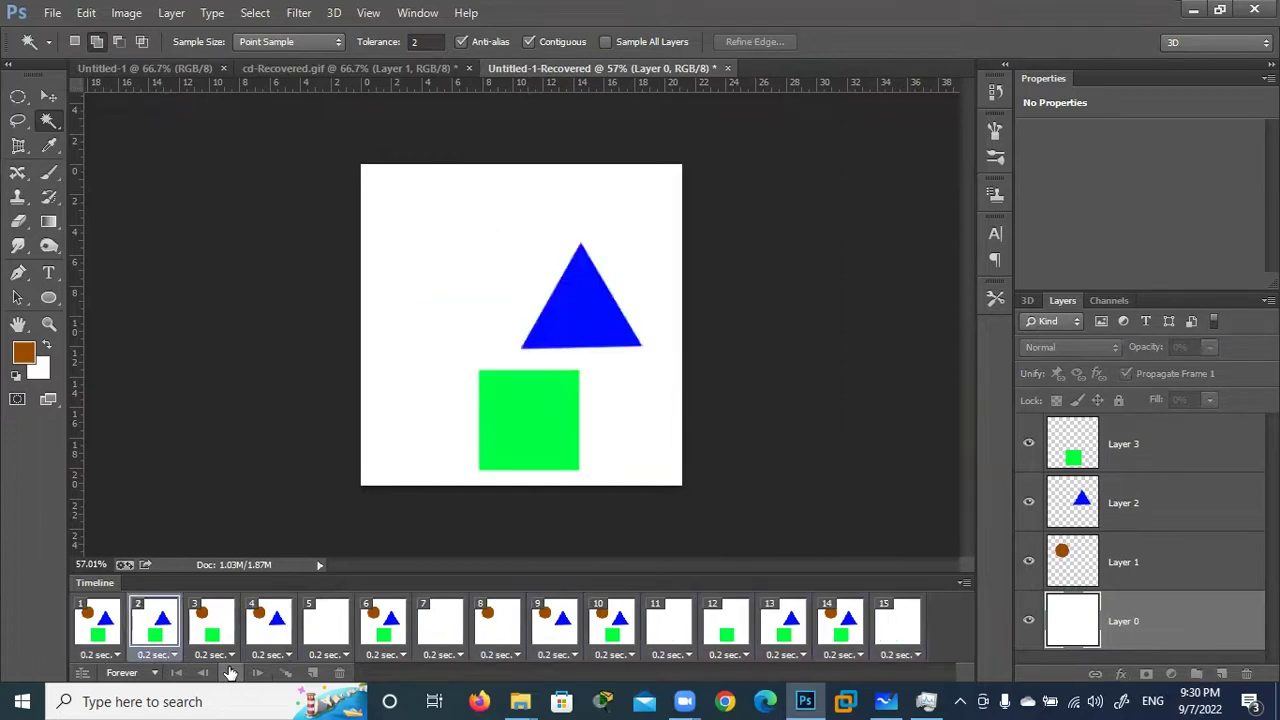
right_click(510, 86)
left_click(545, 98)
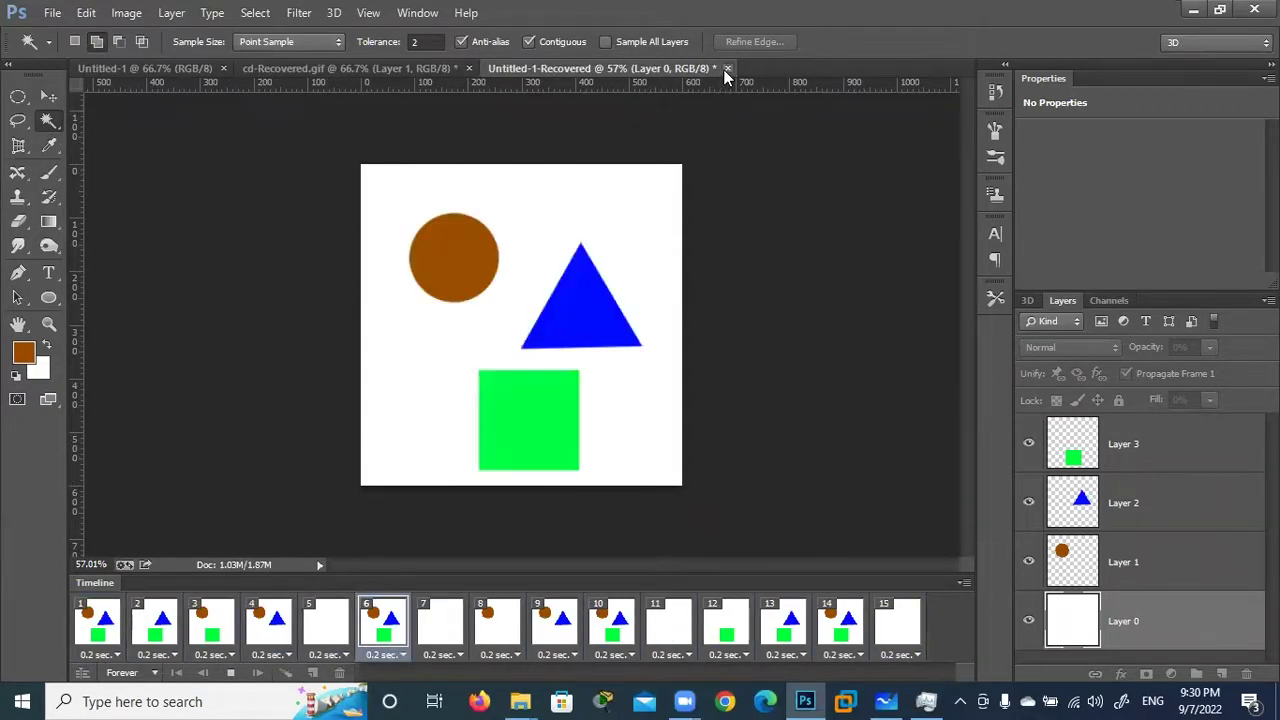
left_click(230, 673)
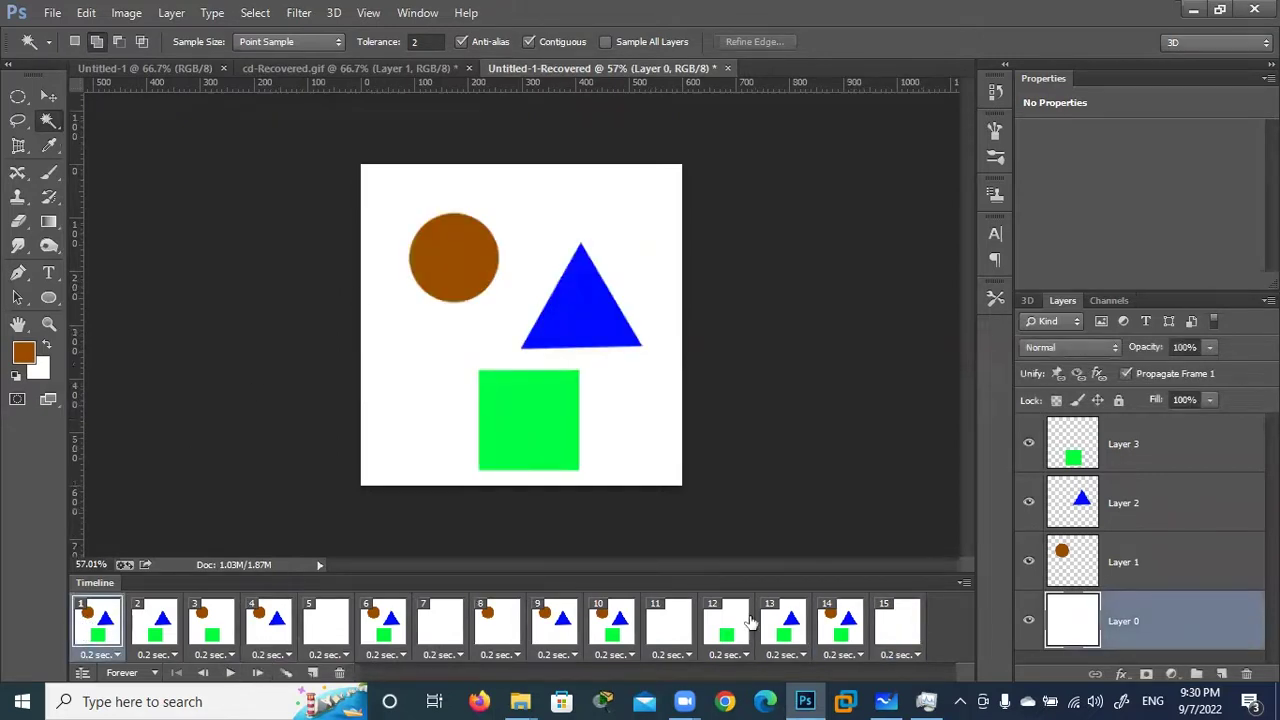
Step: Delete frames 2–15, leaving the animation with a single frame
left_click(892, 626)
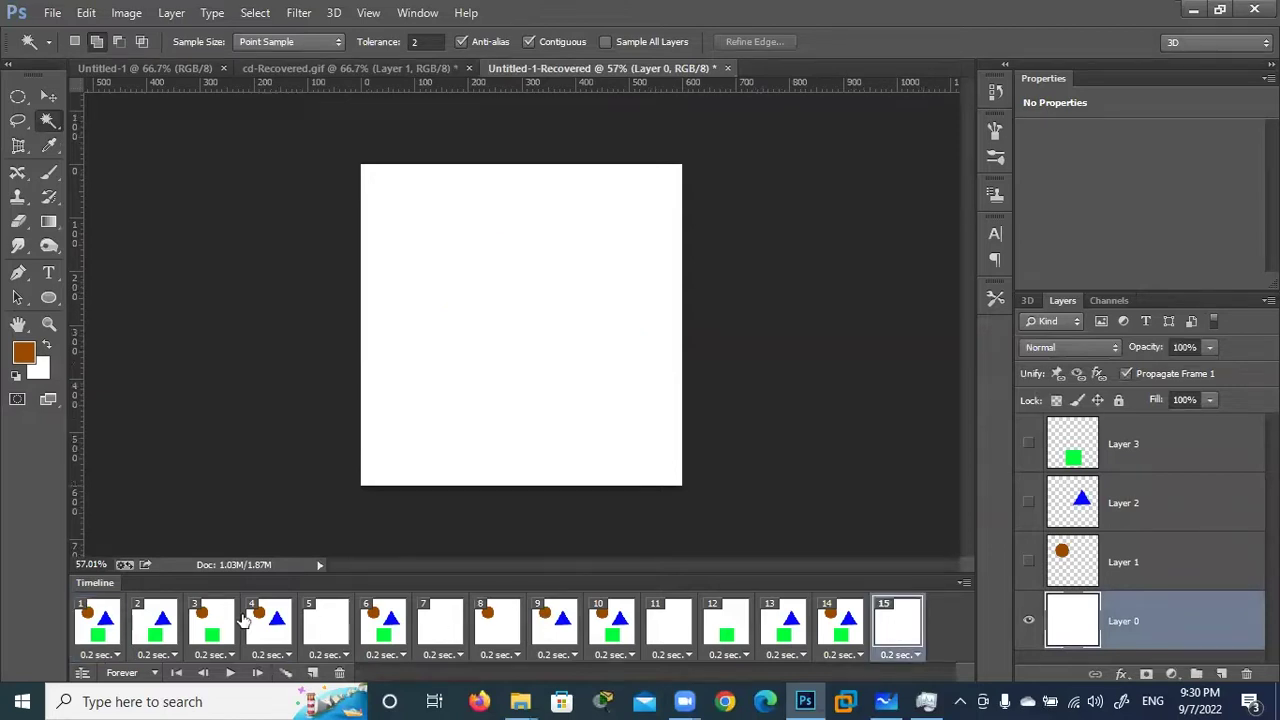
left_click(160, 625, "shift")
right_click(162, 622)
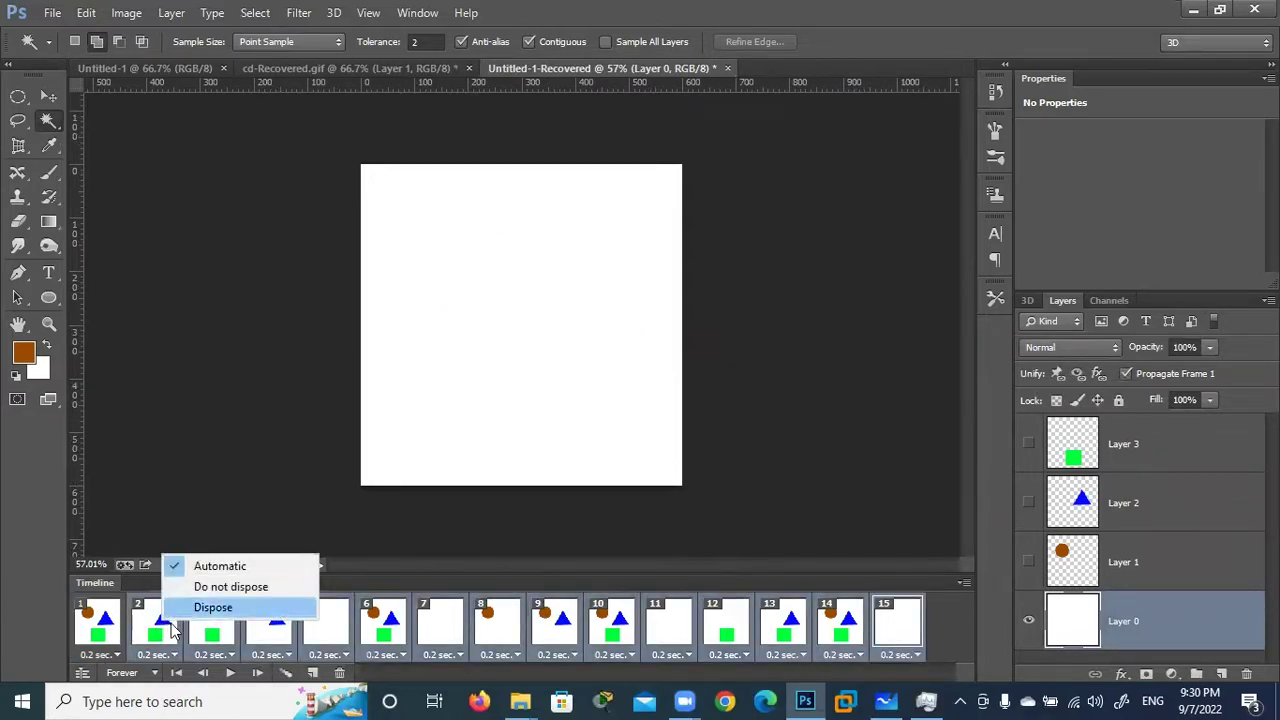
left_click(339, 675)
left_click(339, 675)
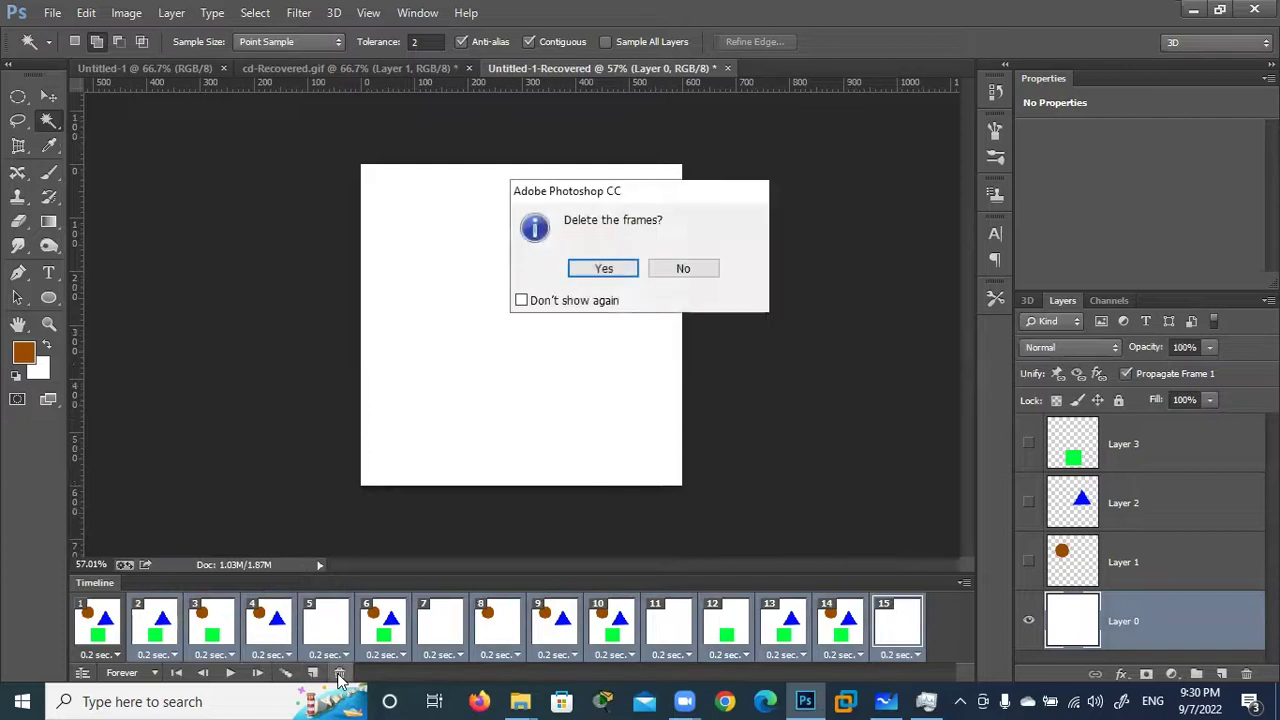
left_click(612, 268)
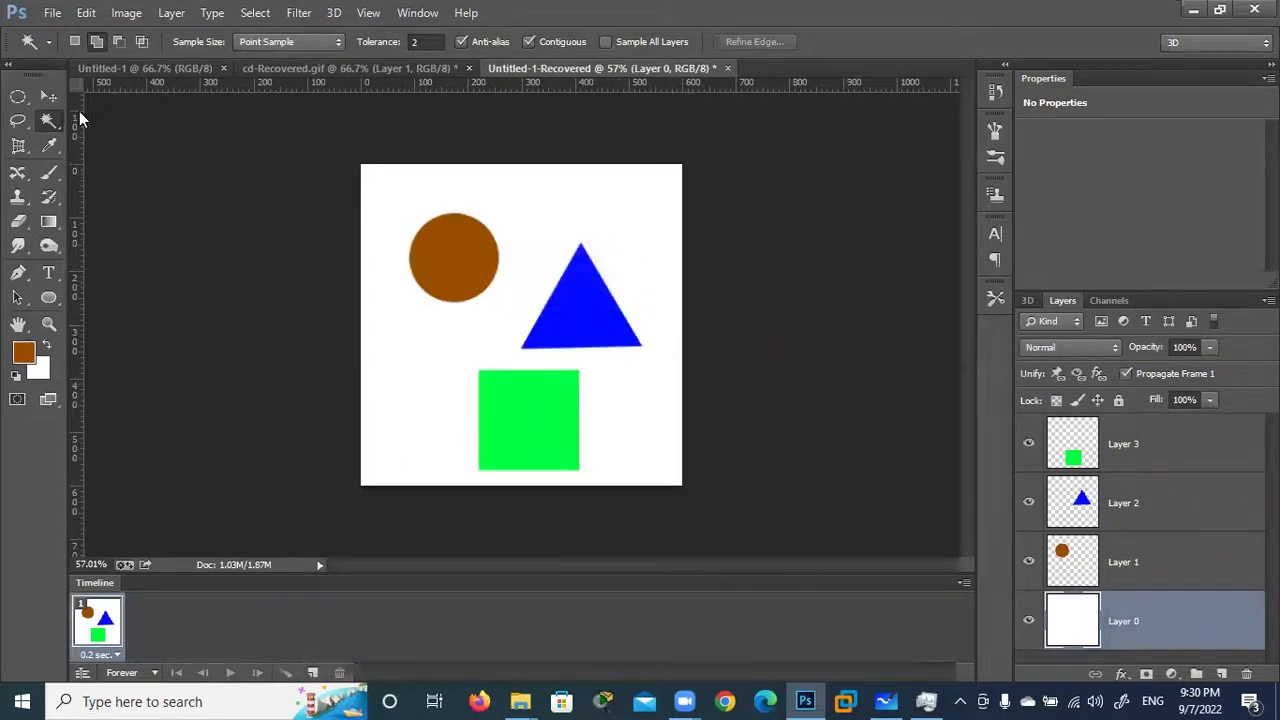
Step: Nudge the circle left, triangle up and square right, off the canvas
left_click(48, 96)
left_click(476, 262)
key("Left")
key("Left")
key("Left")
key("Left")
key("Left")
key("Left")
key("Left")
key("Left")
key("Left")
key("Left")
key("Left")
key("Left")
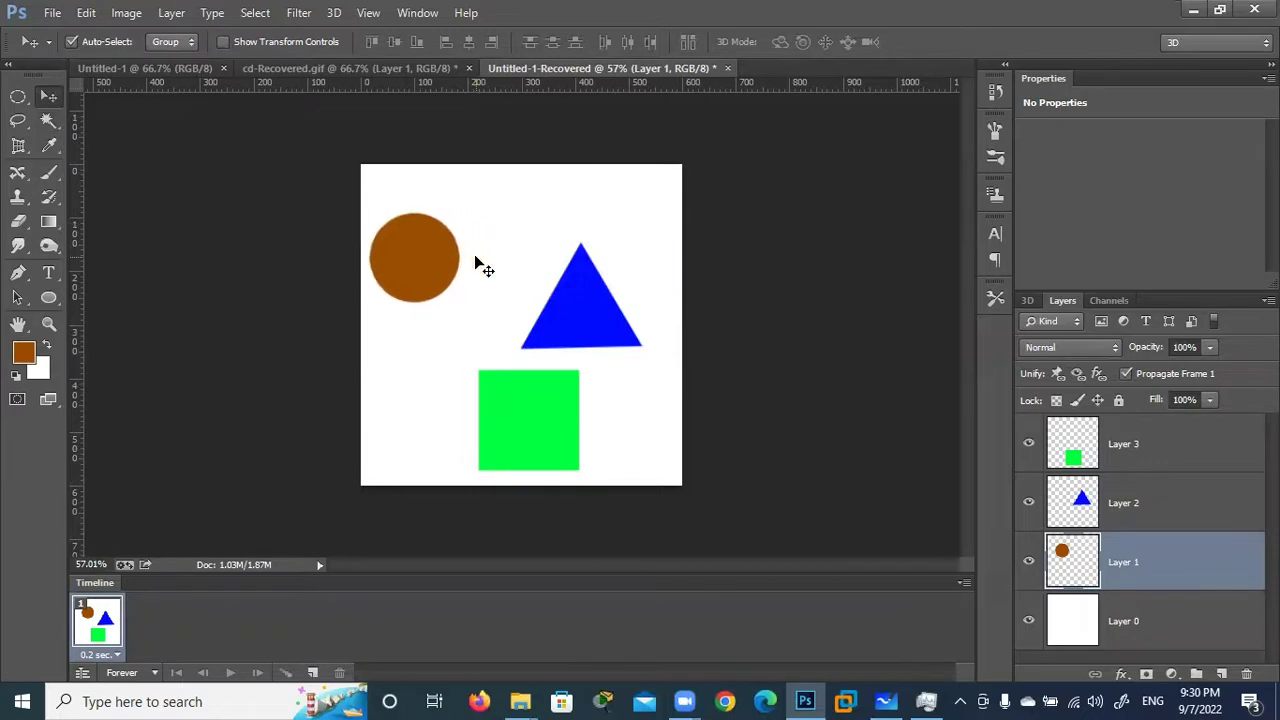
key("Left")
key("Left")
key("Left")
key("Left")
key("Left")
key("Left")
key("Left")
key("Left")
key("Left")
key("Left")
key("Left")
key("Left")
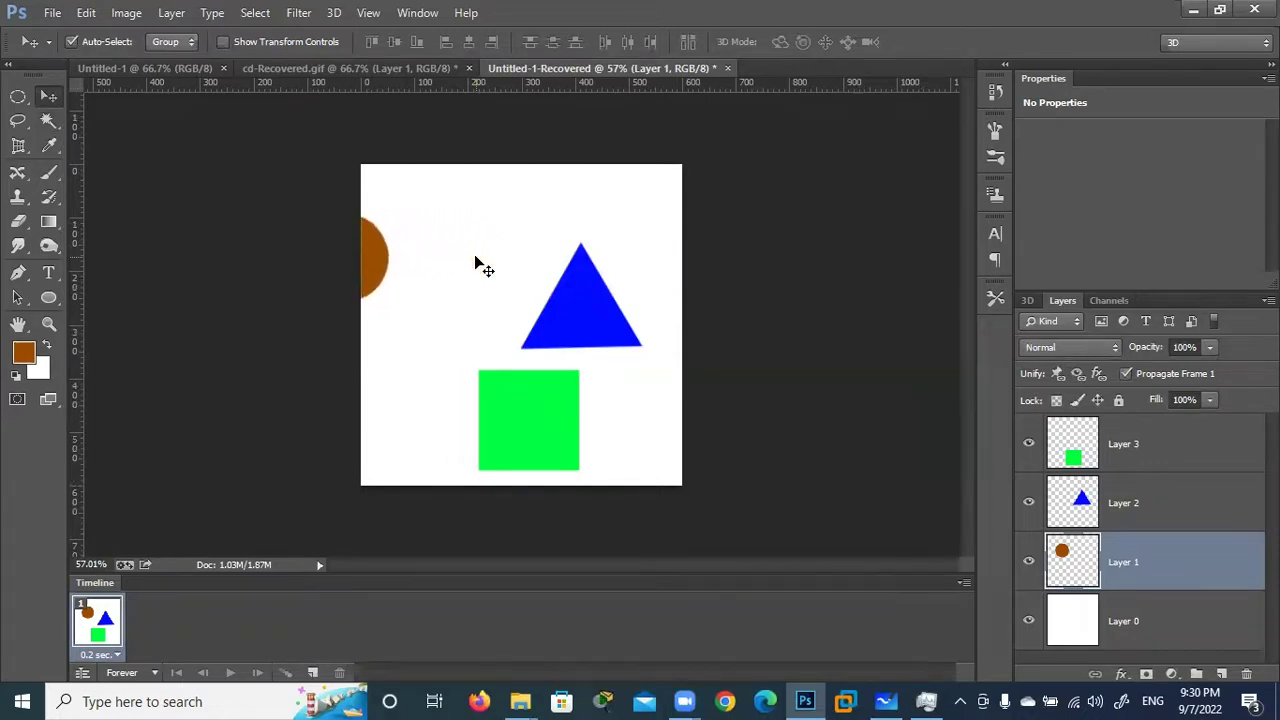
key("Left")
key("Left")
key("Left")
key("Left")
key("Left")
key("Left")
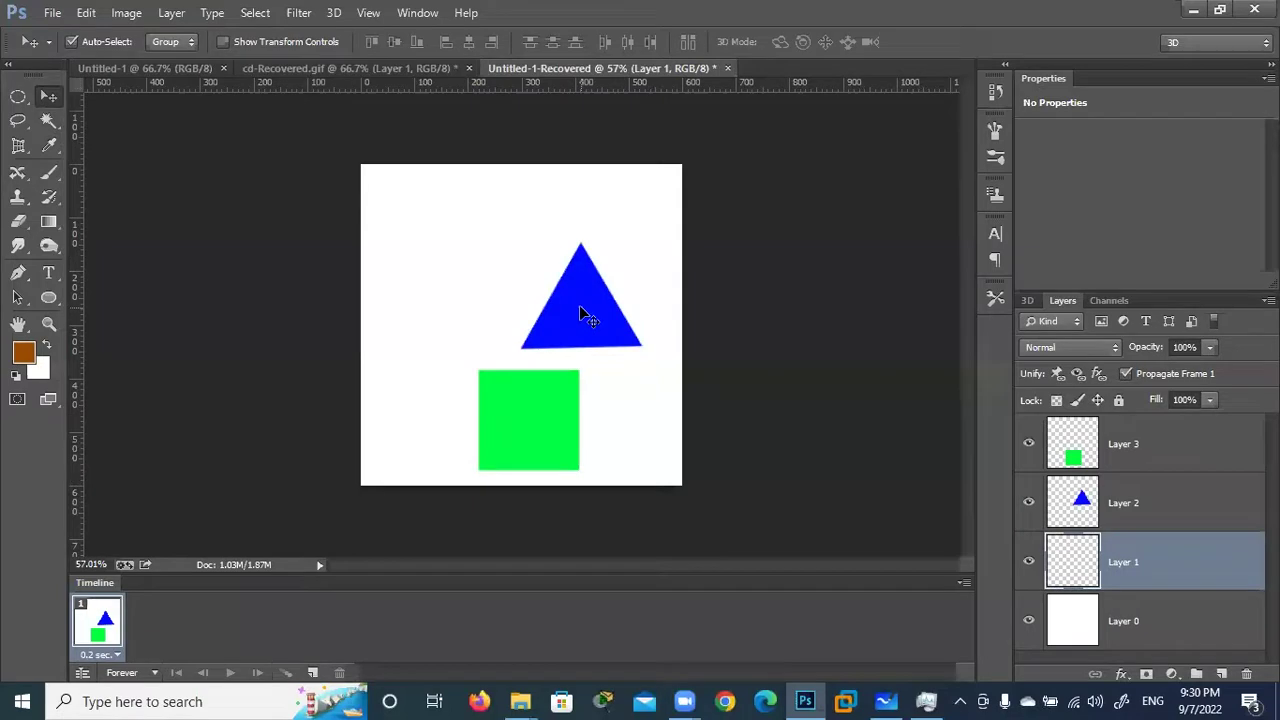
left_click(580, 307)
key("Up")
key("Up")
key("Up")
key("Up")
key("Up")
key("Up")
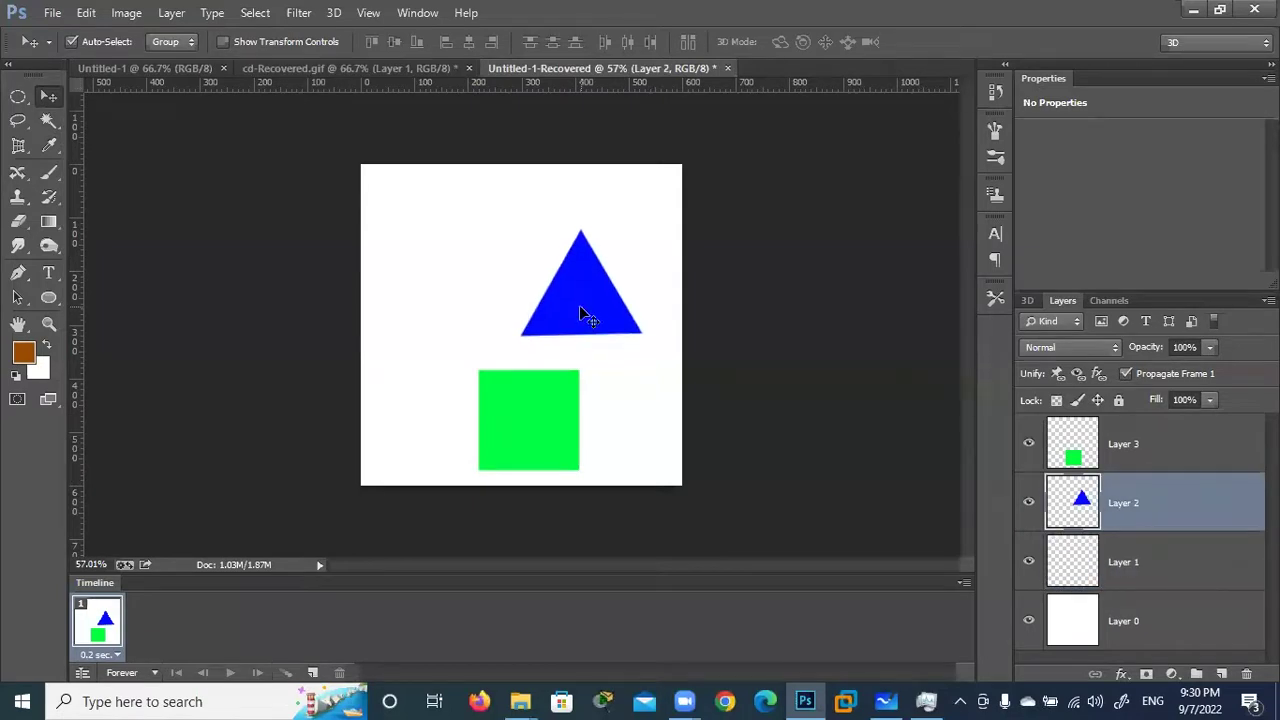
key("Up")
key("Up")
key("Up")
key("Up")
key("Up")
key("Up")
key("Up")
key("Up")
key("Up")
key("Up")
key("Up")
key("Up")
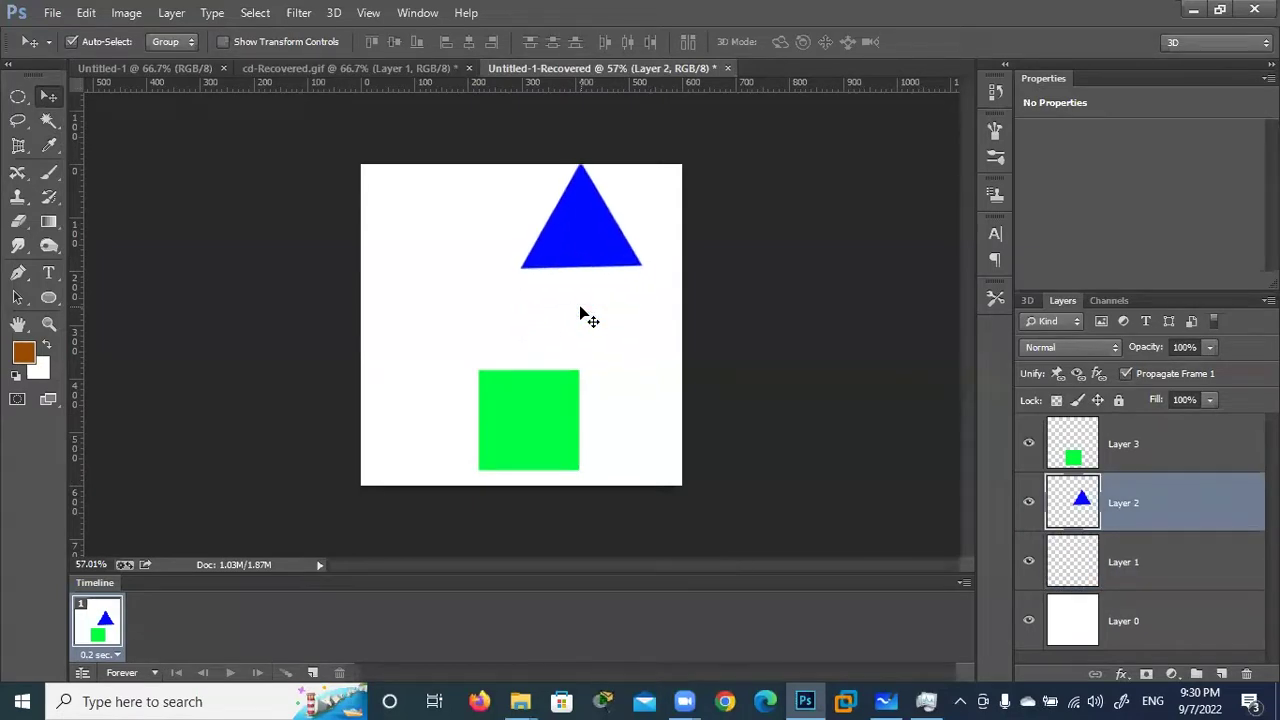
key("Up")
key("Up")
key("Up")
key("Up")
key("Up")
key("Up")
key("Up")
key("Up")
key("Up")
key("Up")
key("Up")
key("Up")
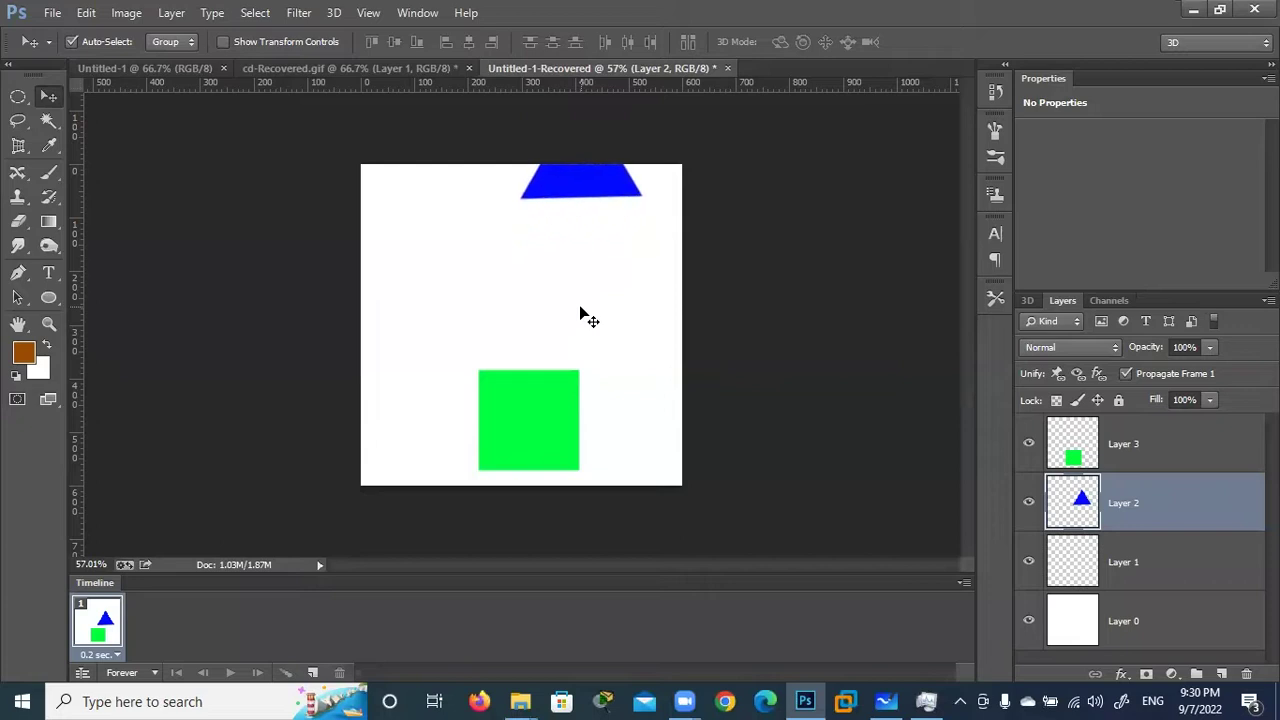
key("Up")
key("Up")
key("Up")
key("Up")
key("Up")
key("Up")
left_click(528, 415)
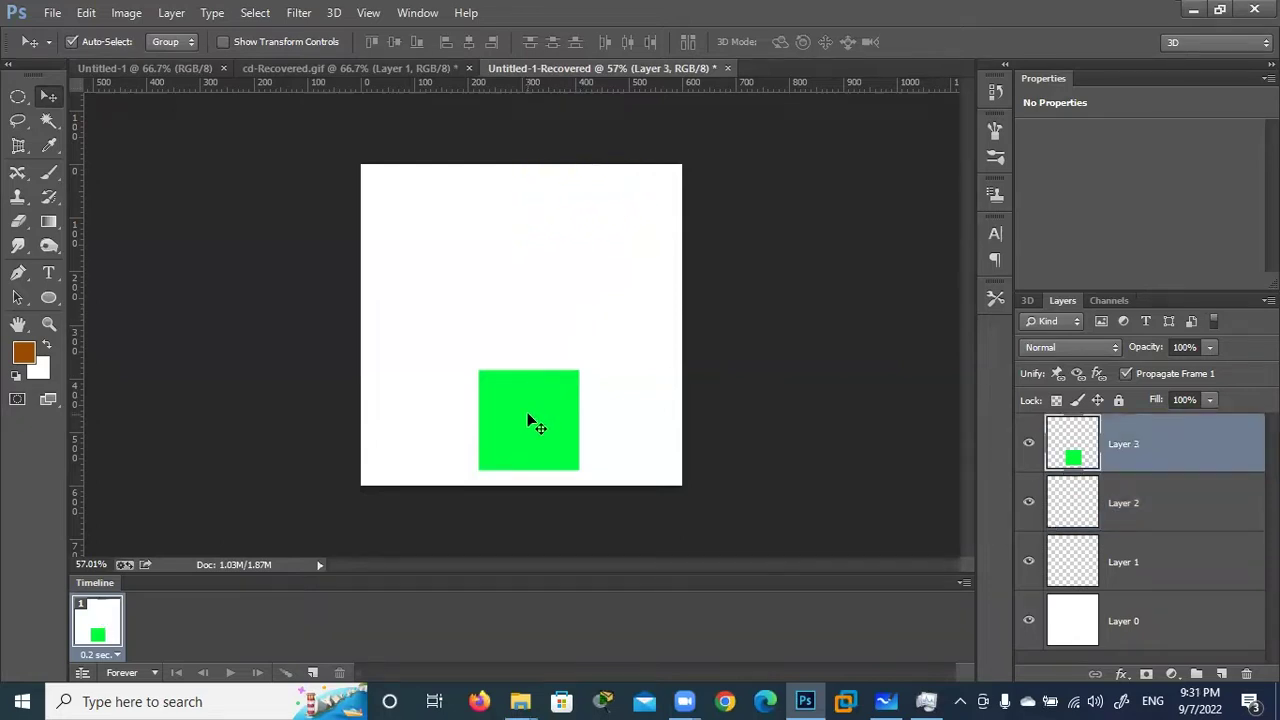
key("Right")
key("Right")
key("Right")
key("Right")
key("Right")
key("Right")
key("Right")
key("Right")
key("Right")
key("Right")
key("Right")
key("Right")
key("Right")
key("Right")
key("Right")
key("Right")
key("Right")
key("Right")
key("Right")
key("Right")
key("Right")
key("Right")
key("Right")
key("Right")
key("Right")
key("Right")
key("Right")
key("Right")
key("Right")
key("Right")
key("Right")
key("Right")
key("Right")
key("Right")
key("Right")
key("Right")
key("Right")
key("Right")
key("Right")
key("Right")
key("Right")
key("Right")
key("Right")
key("Right")
key("Right")
key("Right")
key("Right")
key("Right")
key("Right")
key("Right")
key("Right")
key("Right")
key("Right")
key("Right")
key("Right")
key("Right")
key("Right")
key("Right")
key("Right")
key("Right")
key("Right")
key("Right")
key("Right")
key("Right")
key("Right")
key("Right")
key("Right")
key("Right")
key("Right")
key("Right")
key("Right")
key("Right")
key("Right")
key("Right")
key("Right")
key("Right")
key("Right")
key("Right")
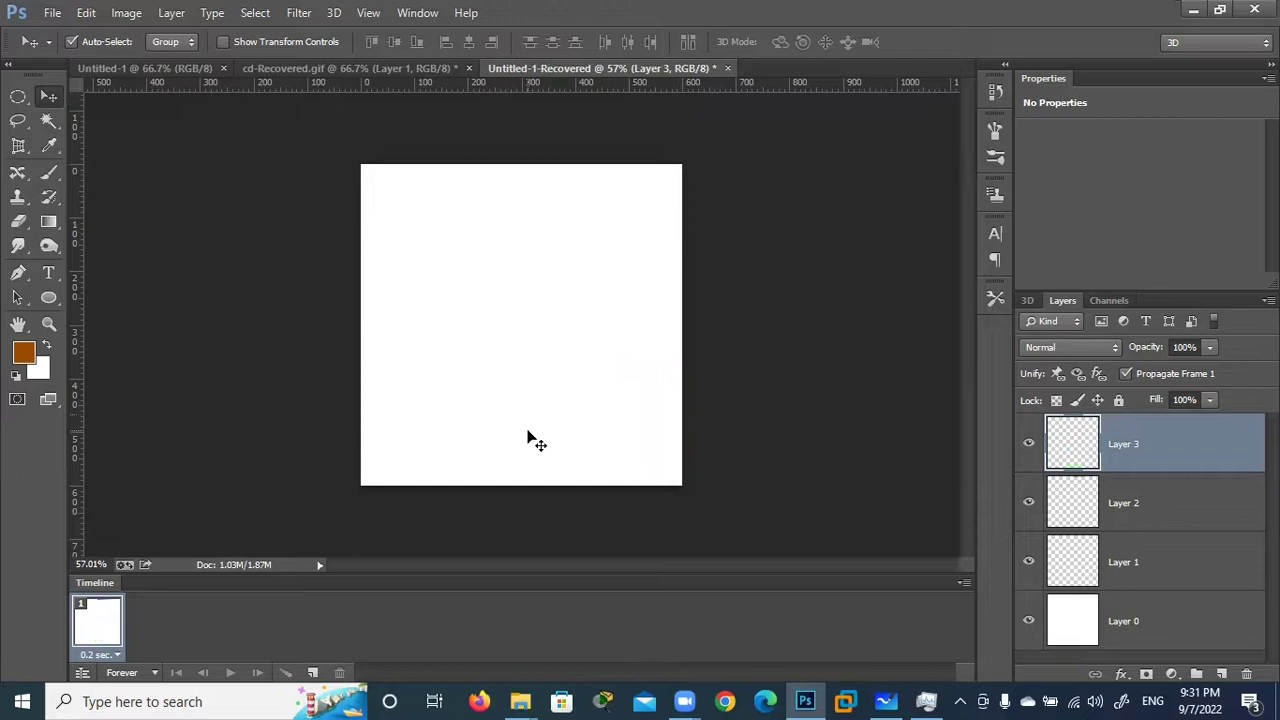
Step: Duplicate the frame up to 15 frames and select frame 15
left_click(314, 672)
left_click(314, 672)
left_click(314, 672)
left_click(314, 672)
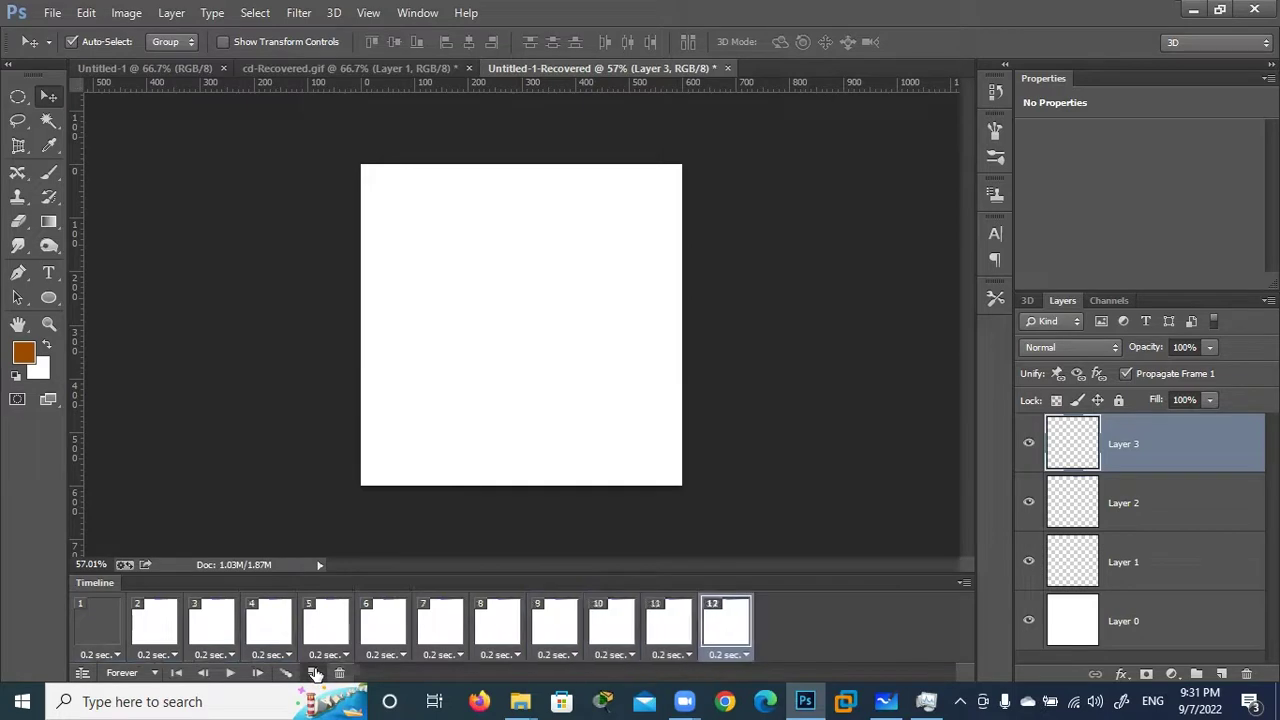
left_click(314, 672)
left_click(314, 672)
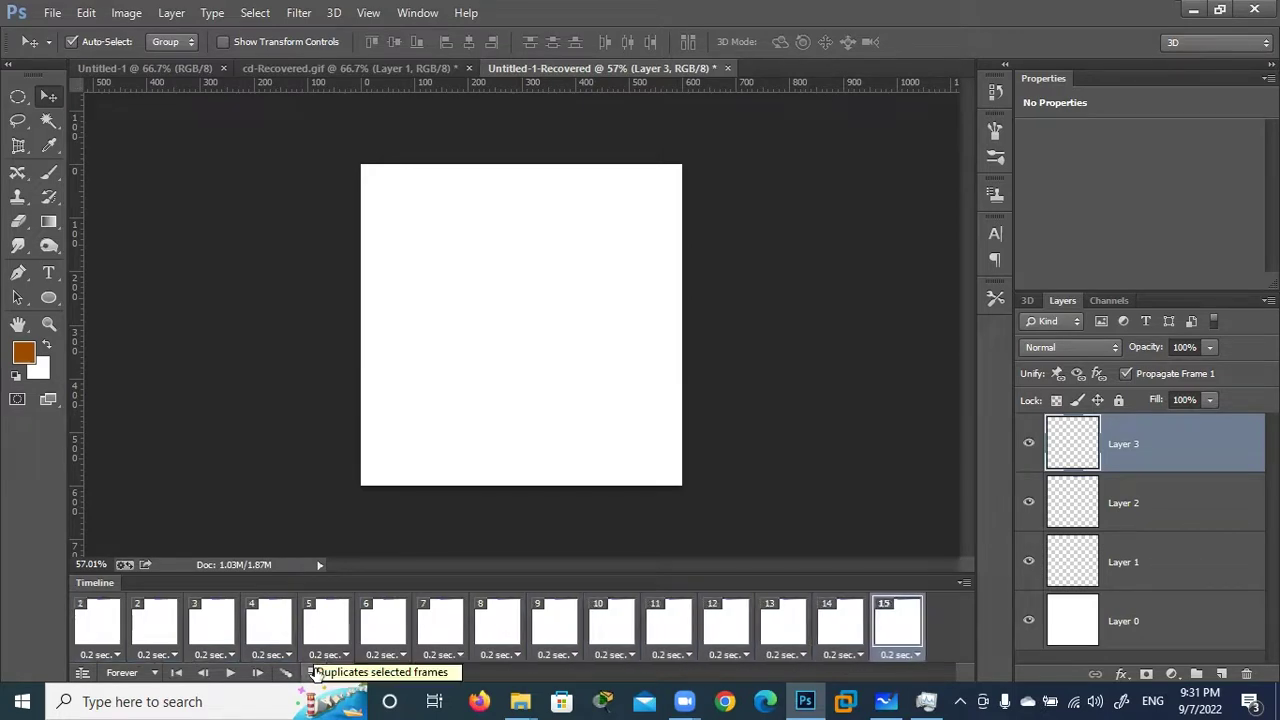
left_click(92, 620)
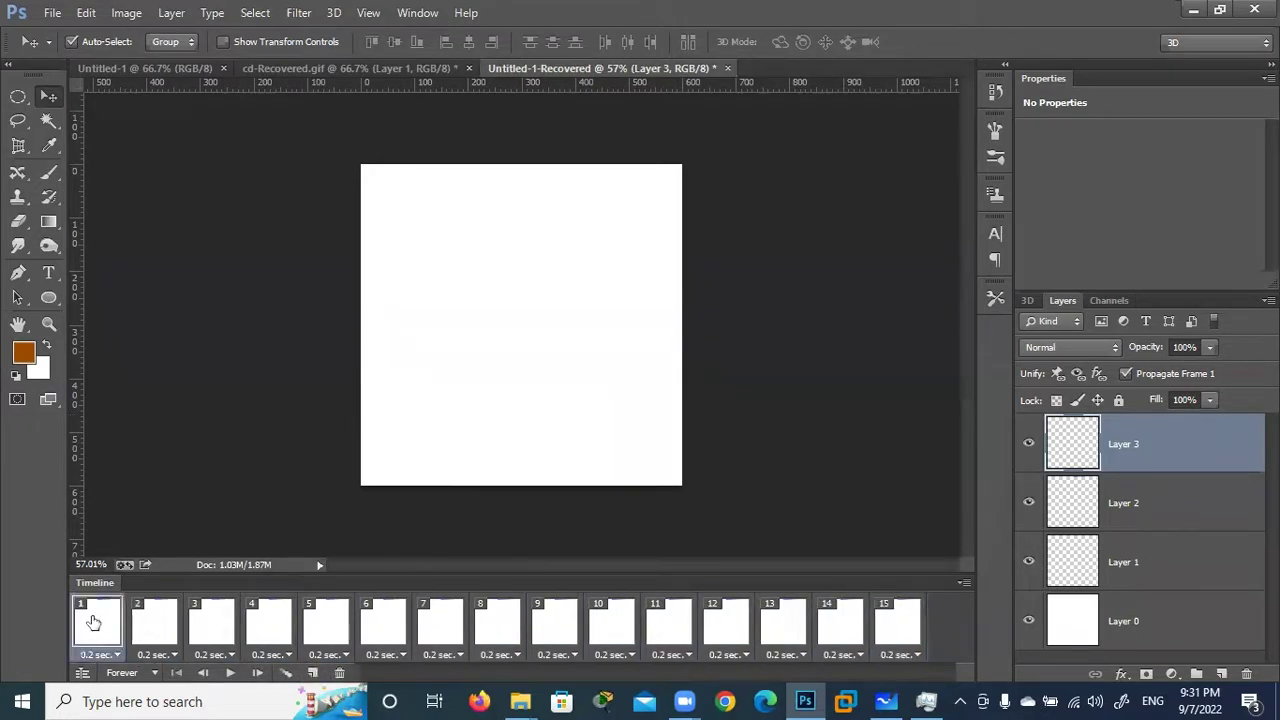
left_click(908, 635)
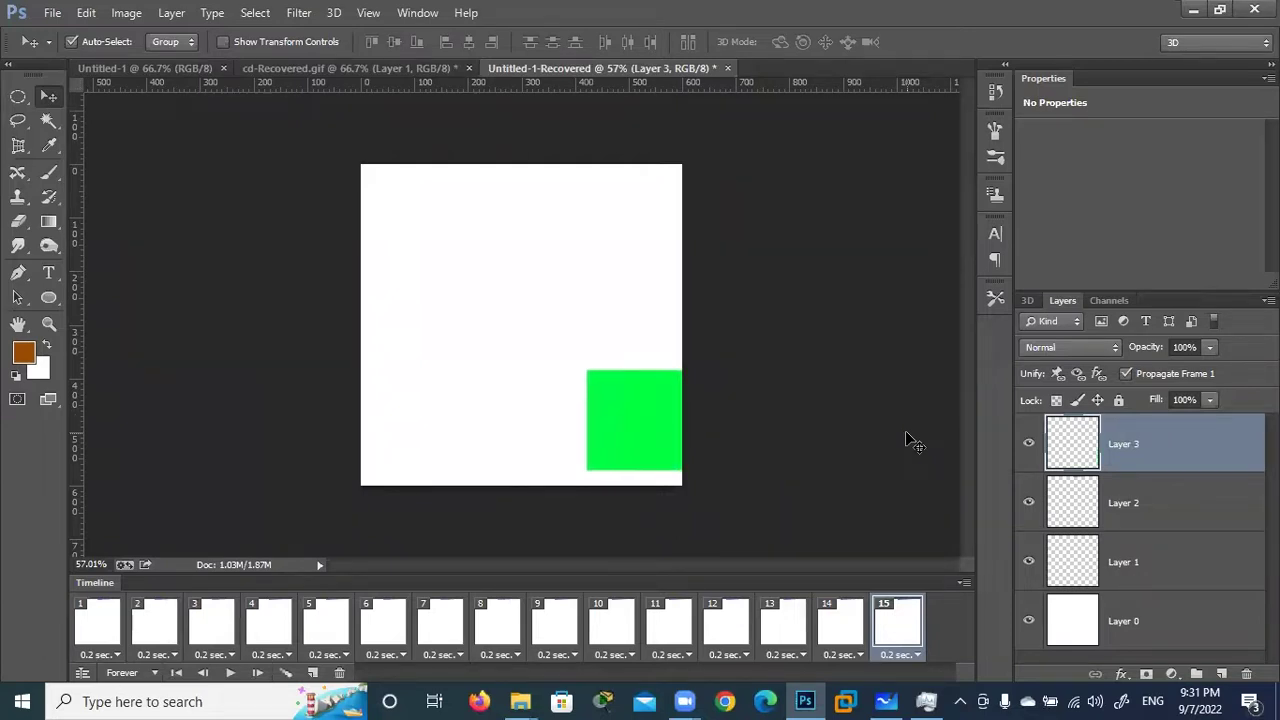
Step: On frame 15, move the square left, triangle down, circle right, then play the animation
left_click_drag(905, 430, 765, 463)
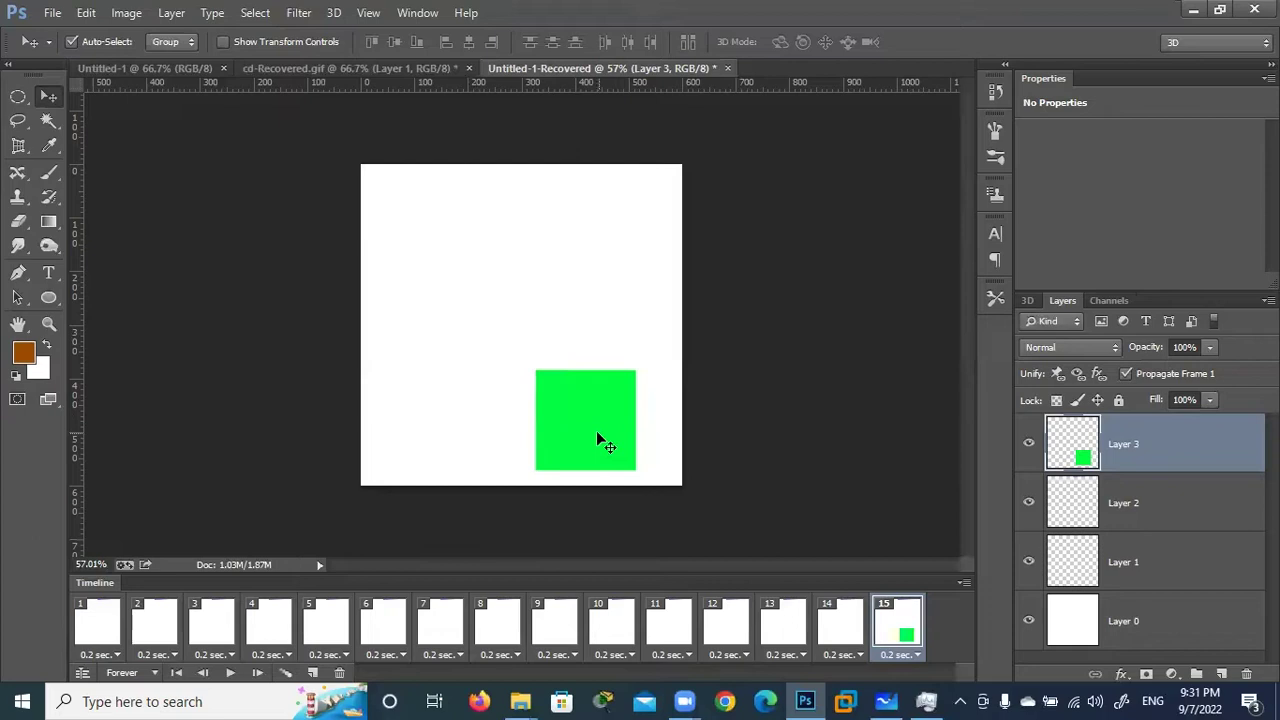
left_click_drag(596, 430, 386, 430)
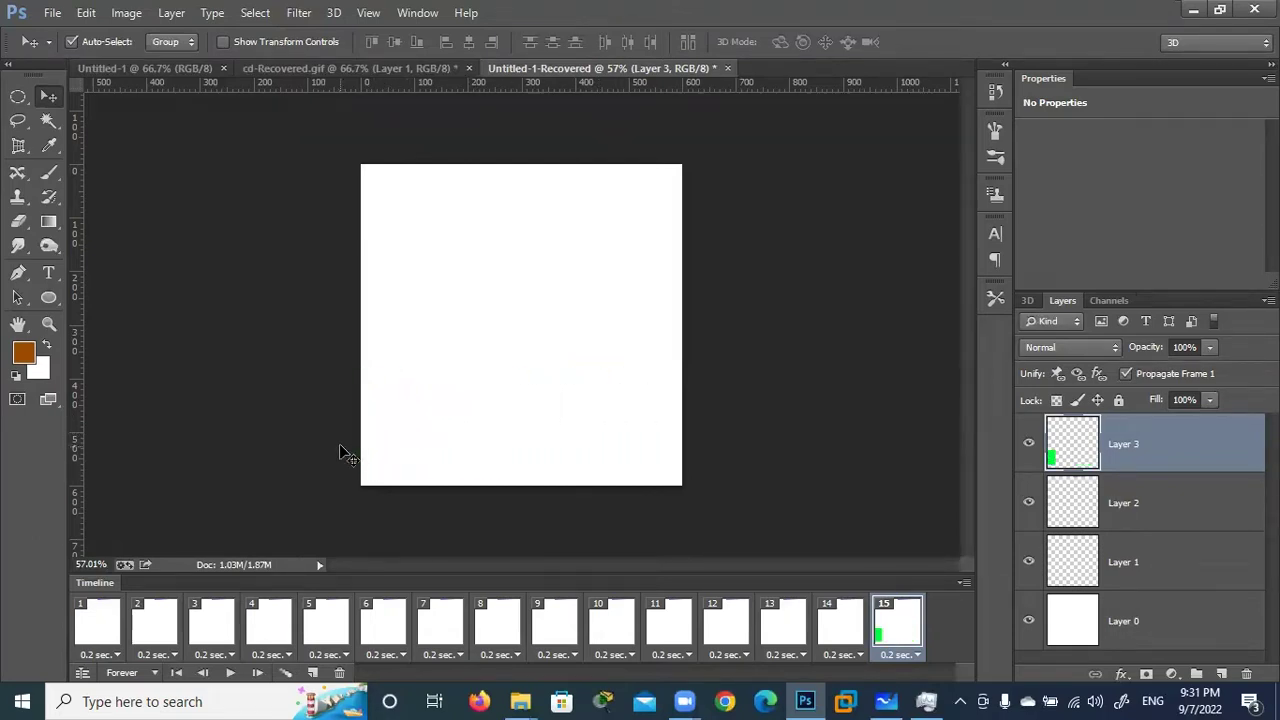
left_click(1088, 507)
left_click_drag(643, 152, 638, 517)
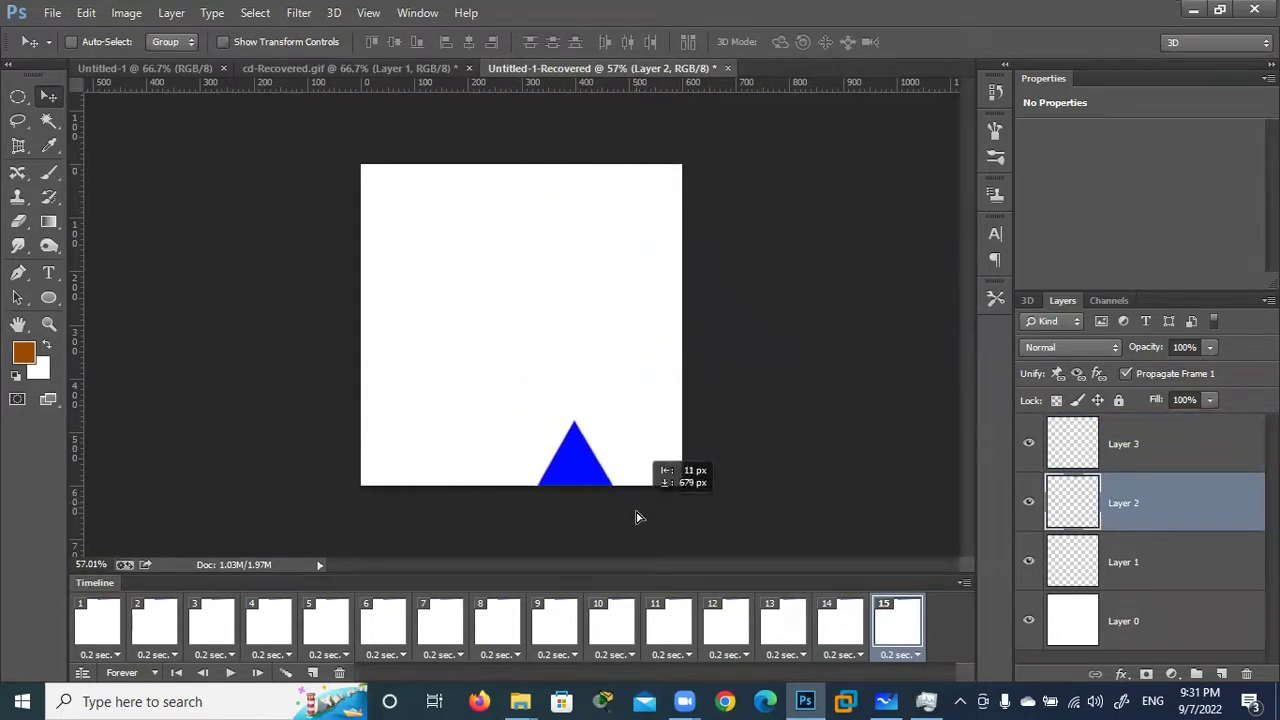
key("Down")
key("Down")
key("Down")
key("Down")
key("Down")
key("Down")
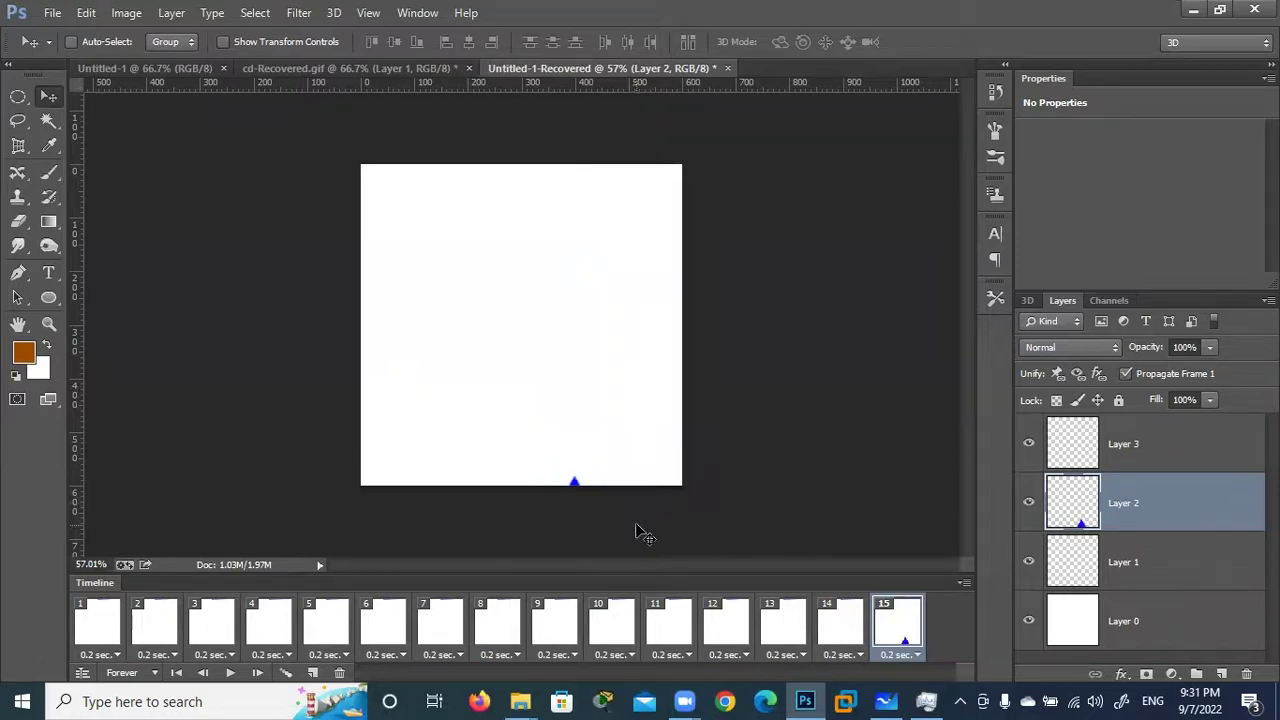
left_click(1083, 578)
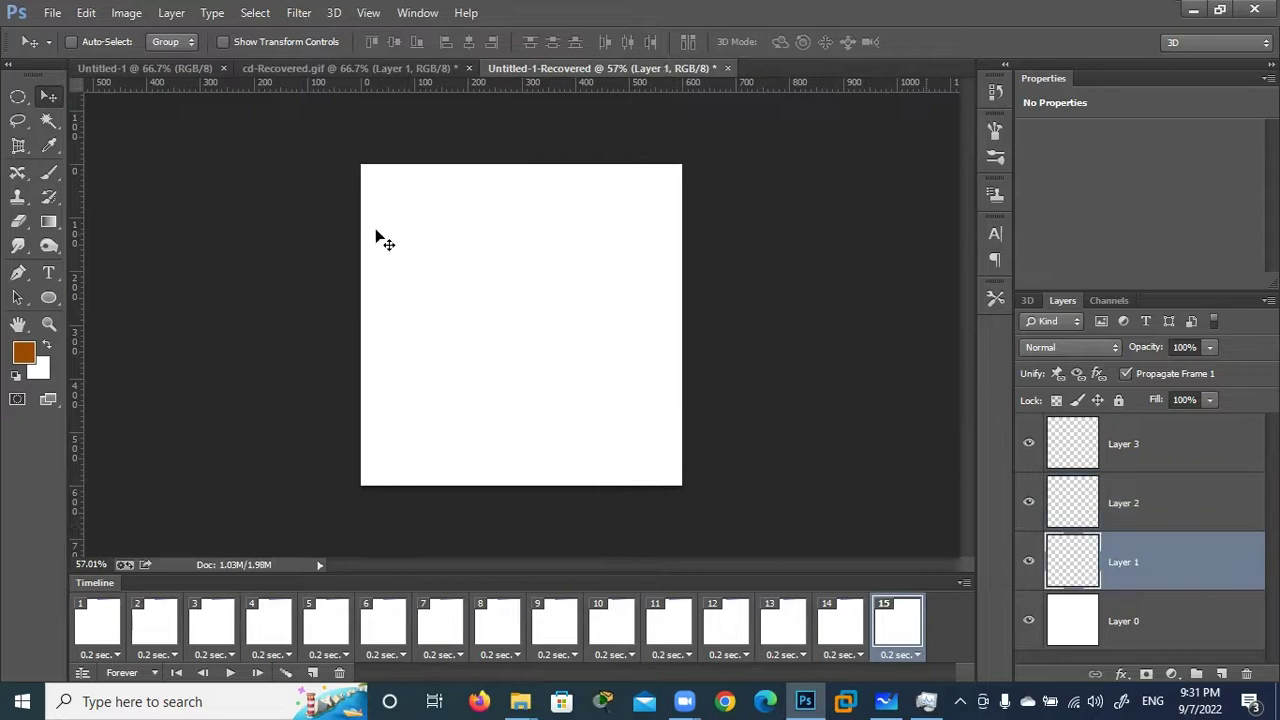
left_click_drag(296, 207, 697, 227)
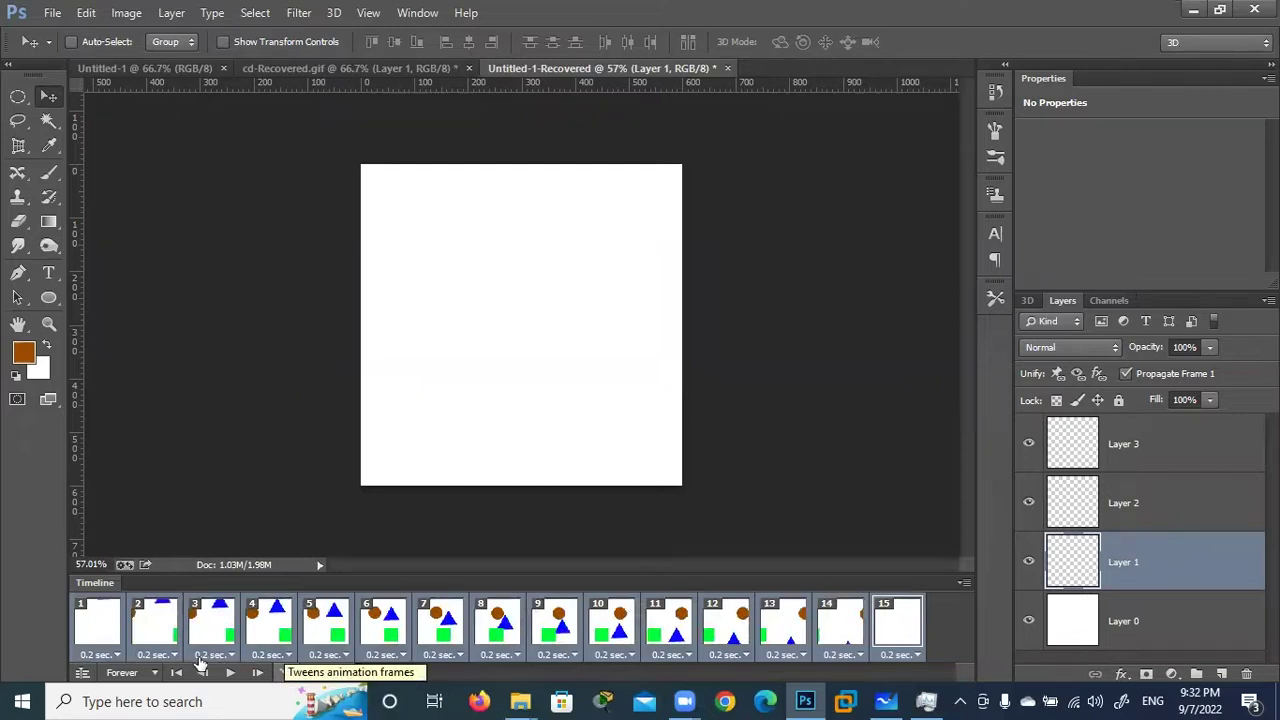
left_click(229, 673)
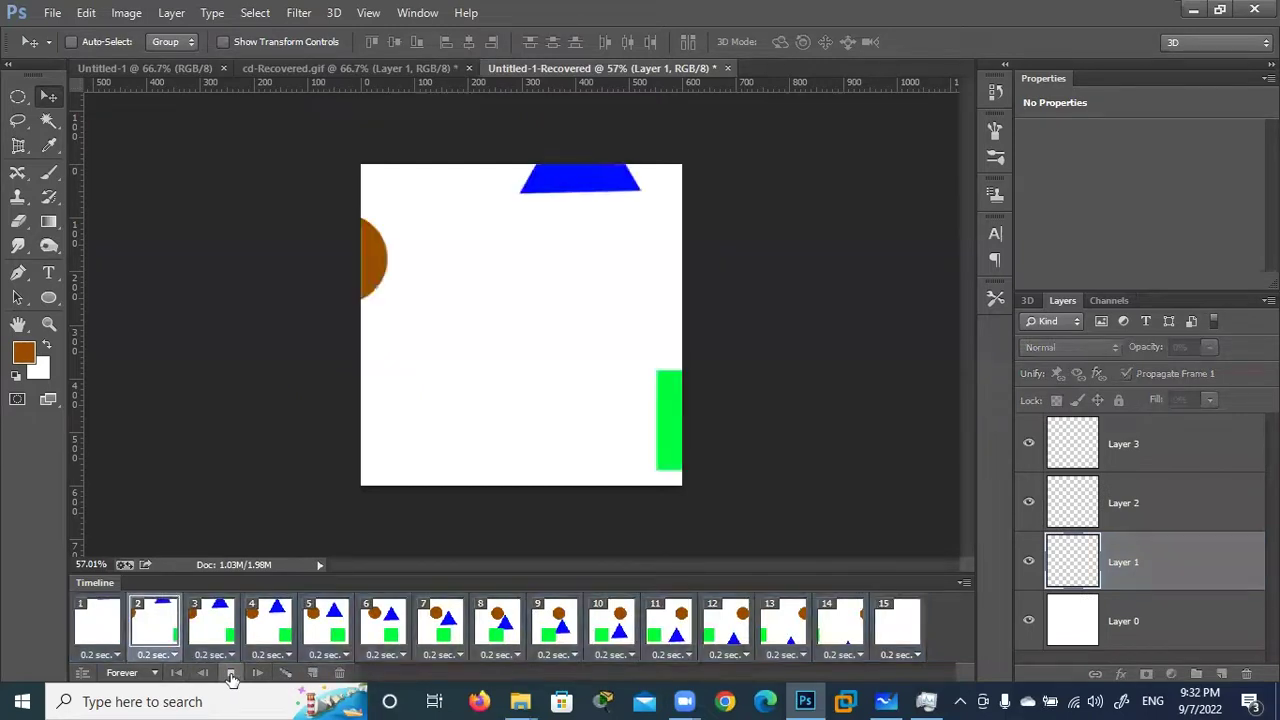
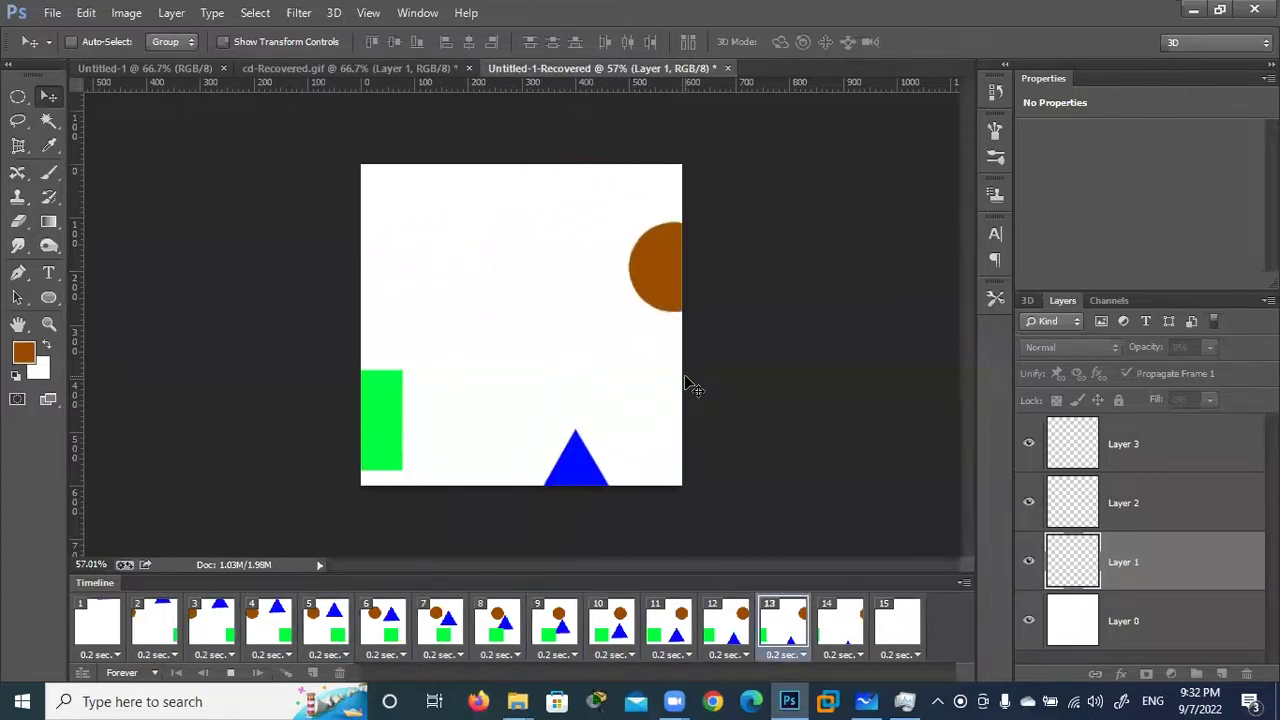
Step: Preview the shapes animation from its blank first frame, playing and stopping it twice
left_click(104, 618)
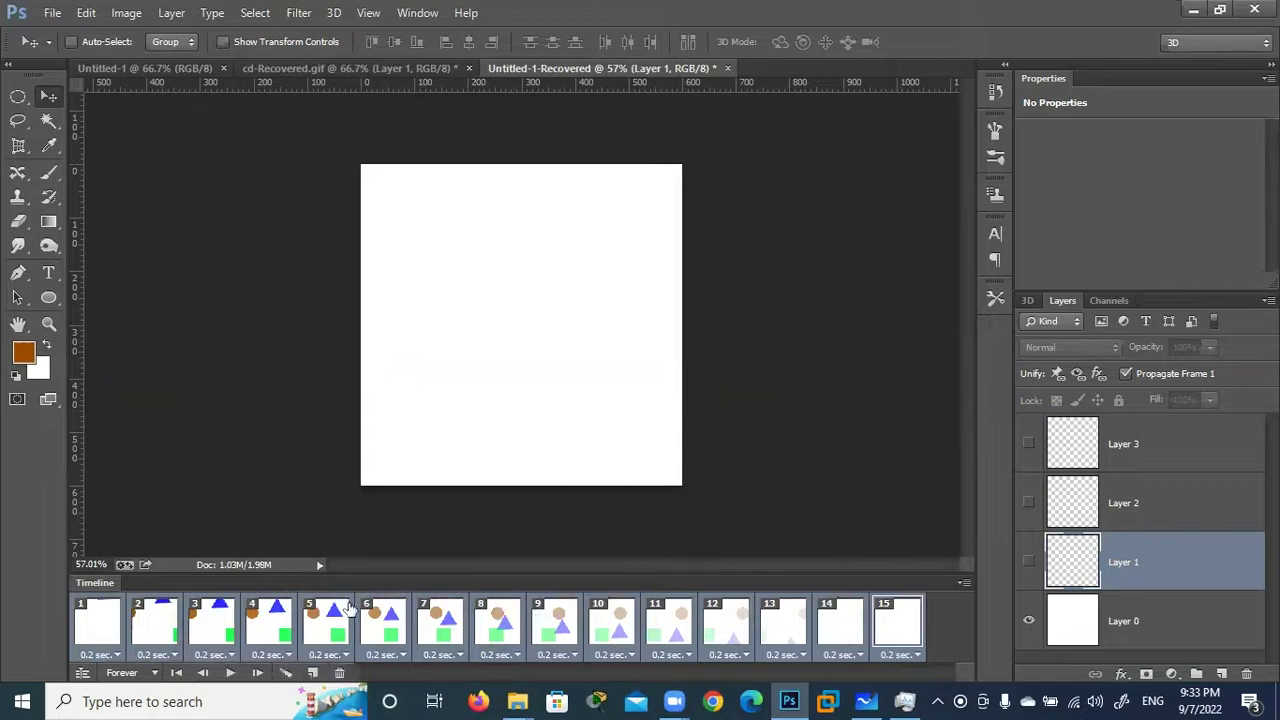
left_click(100, 630)
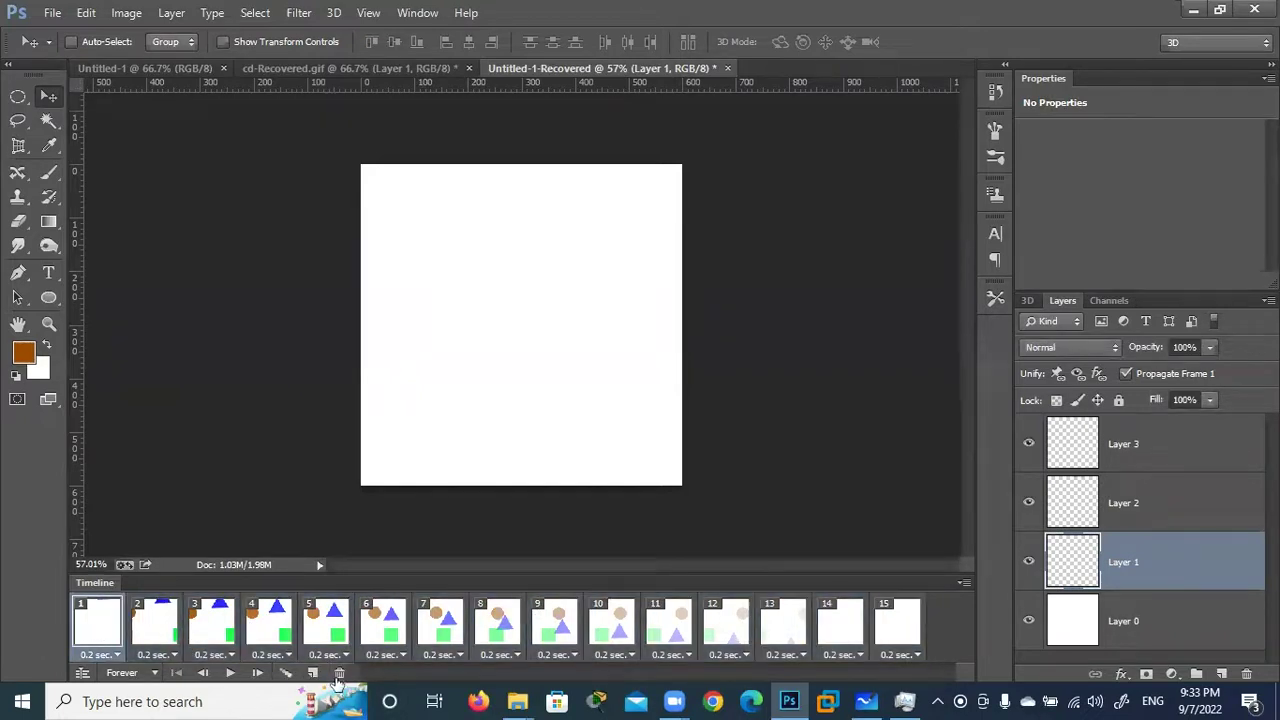
left_click(230, 674)
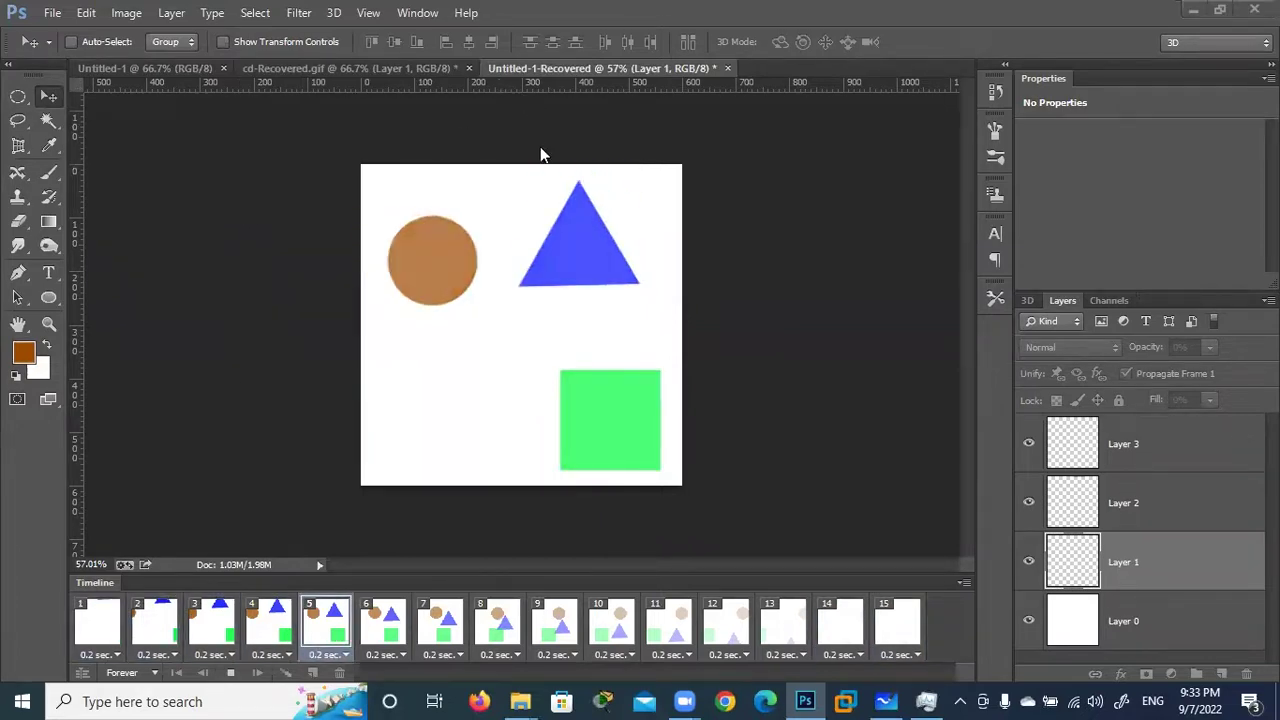
key("space")
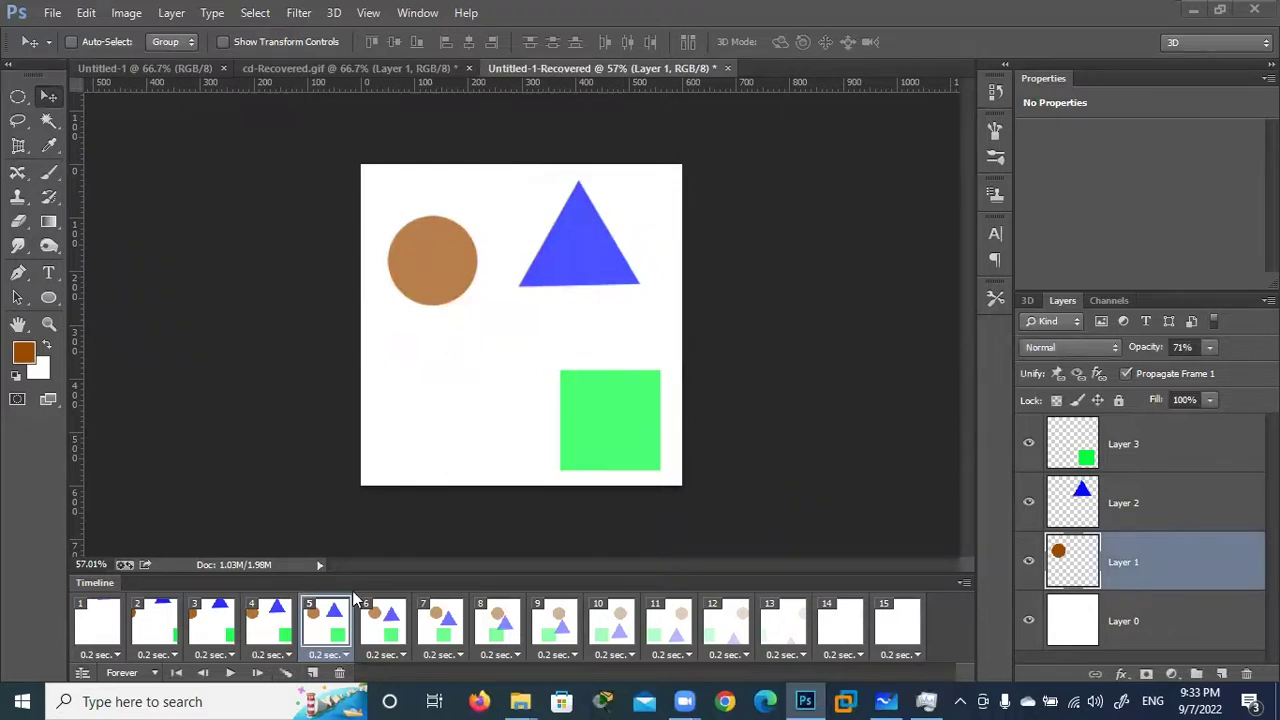
left_click(100, 627)
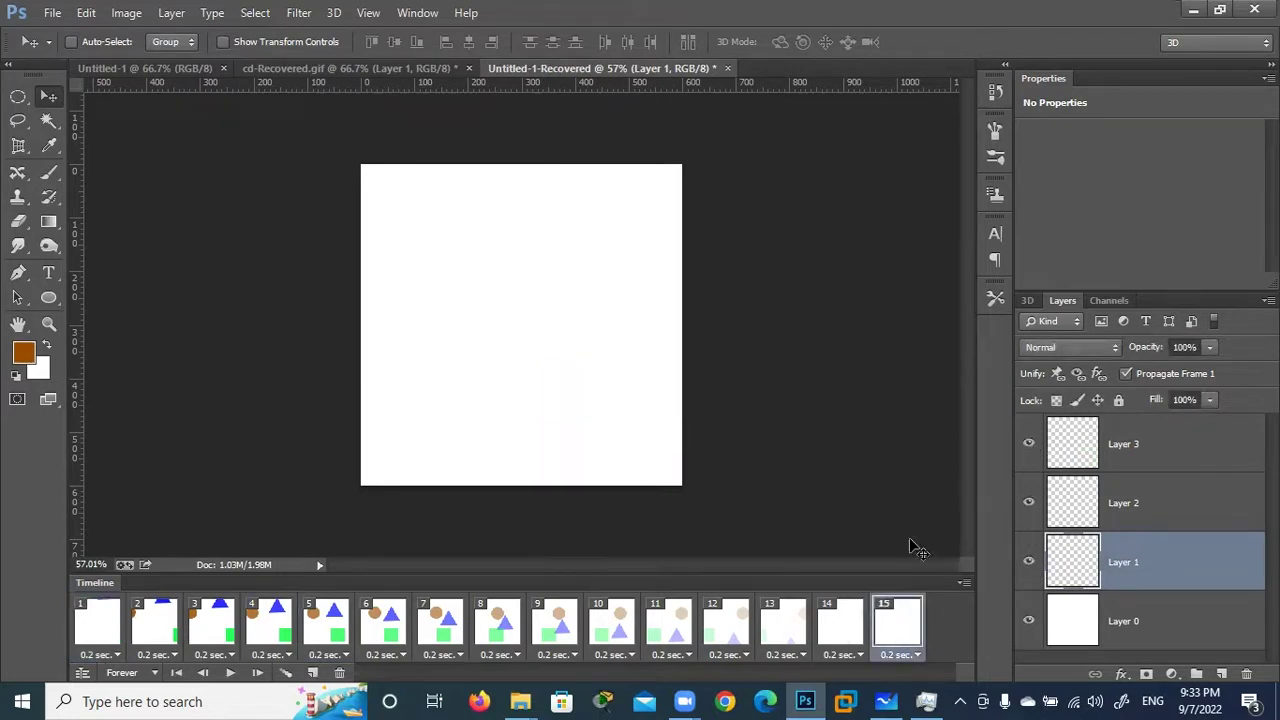
left_click(104, 627, "shift")
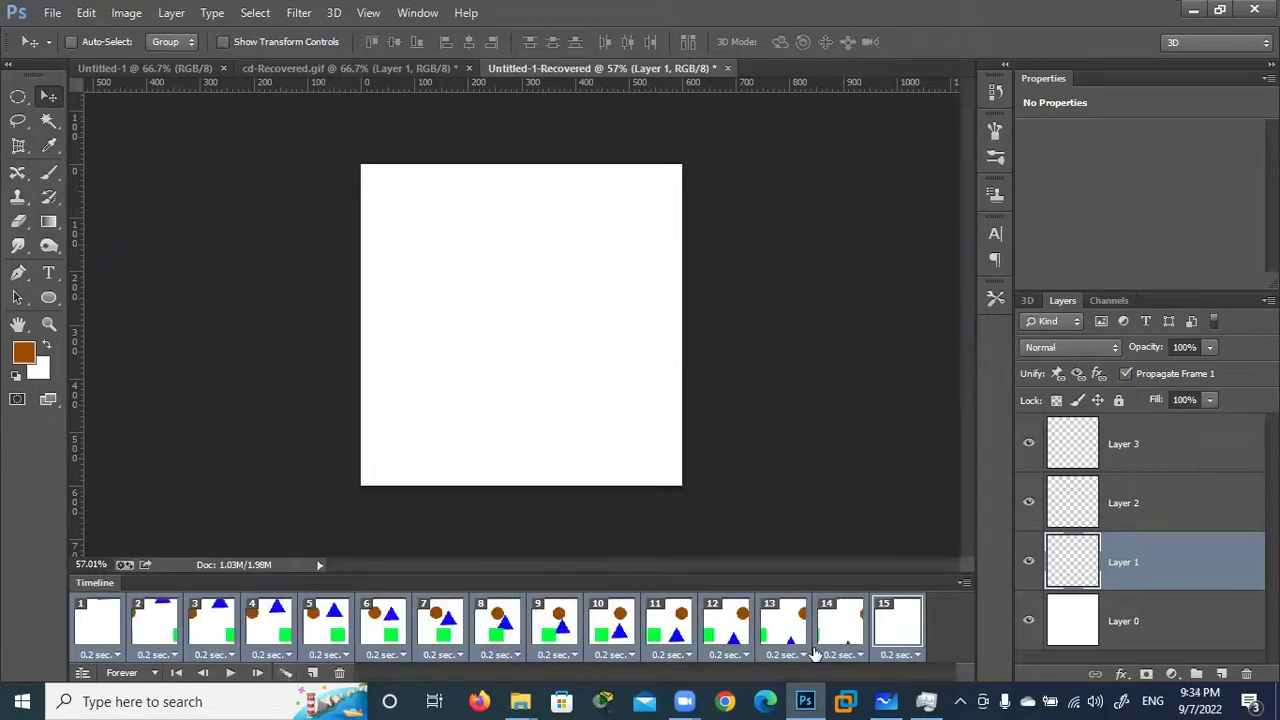
left_click(99, 618)
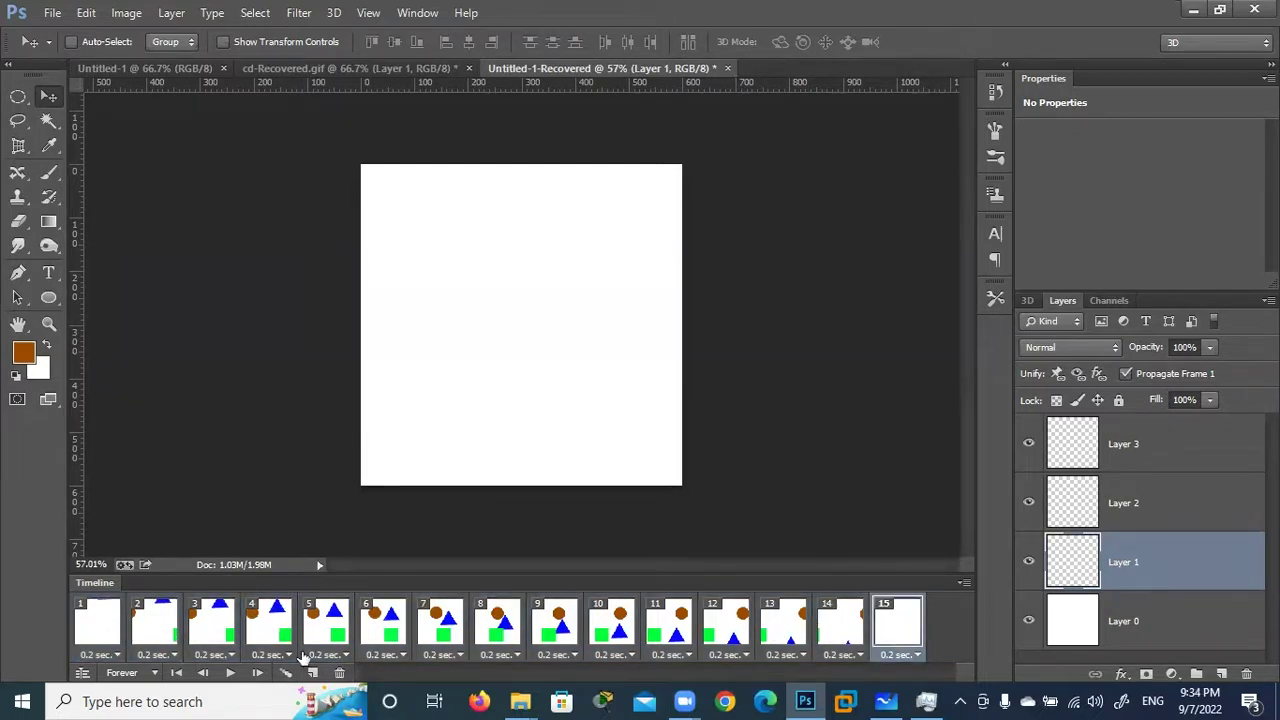
left_click(229, 674)
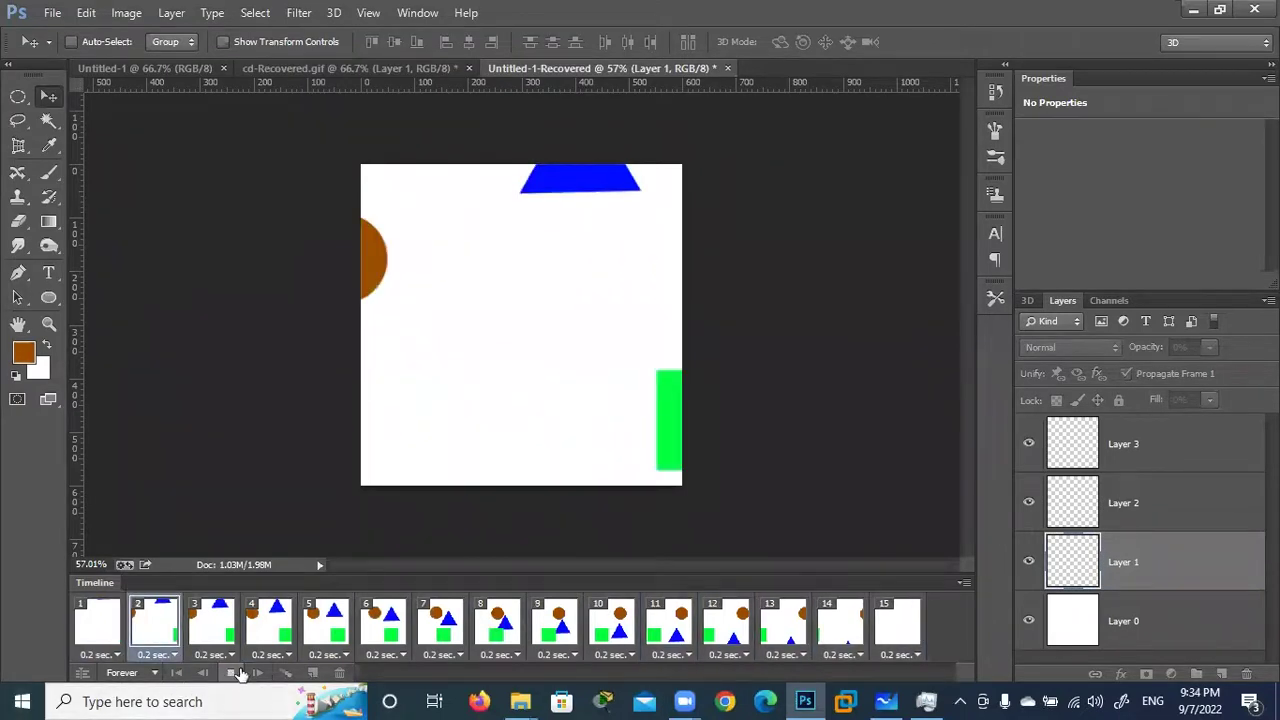
key("space")
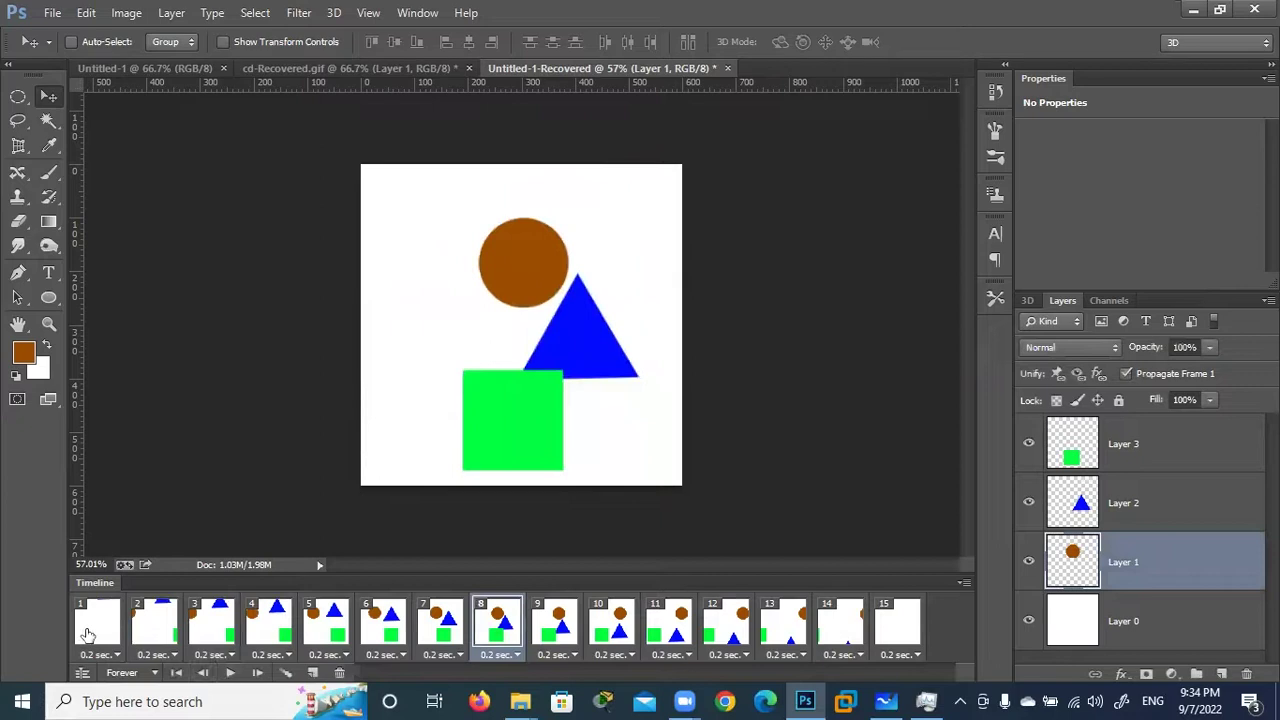
Step: Play the full shapes animation once more from frame 1, then stop it
left_click(108, 628)
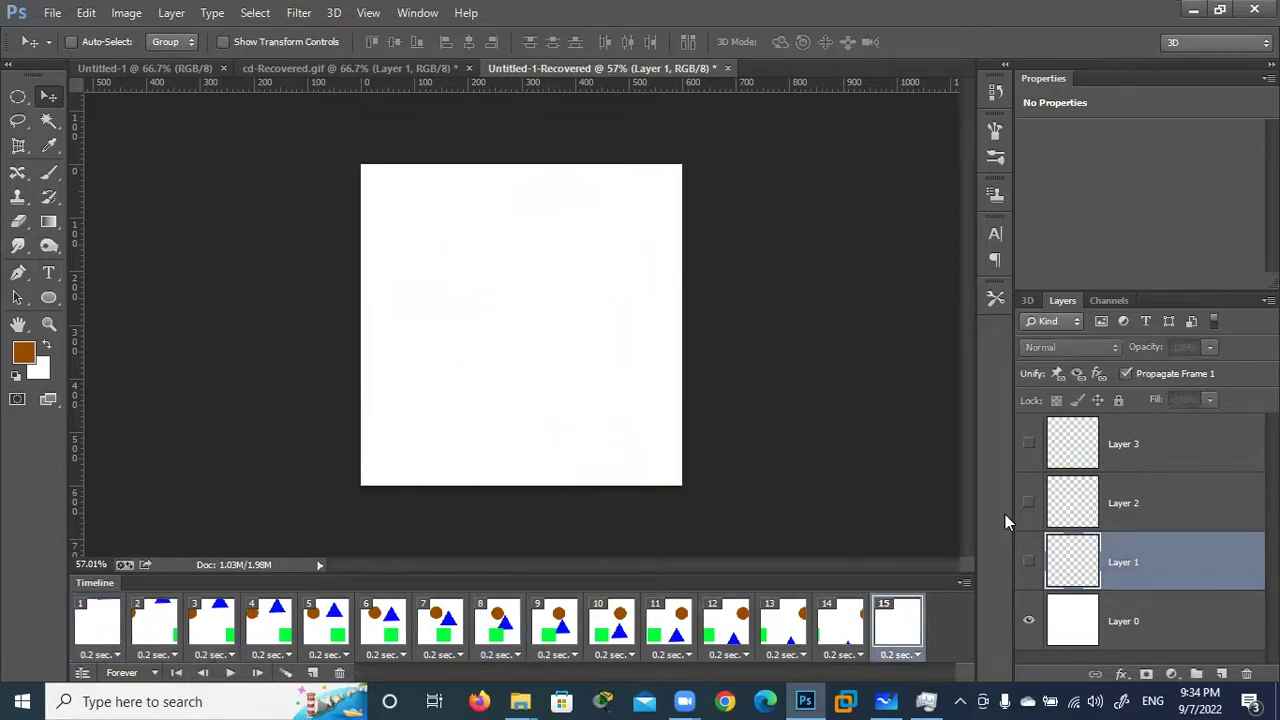
left_click(95, 628, "shift")
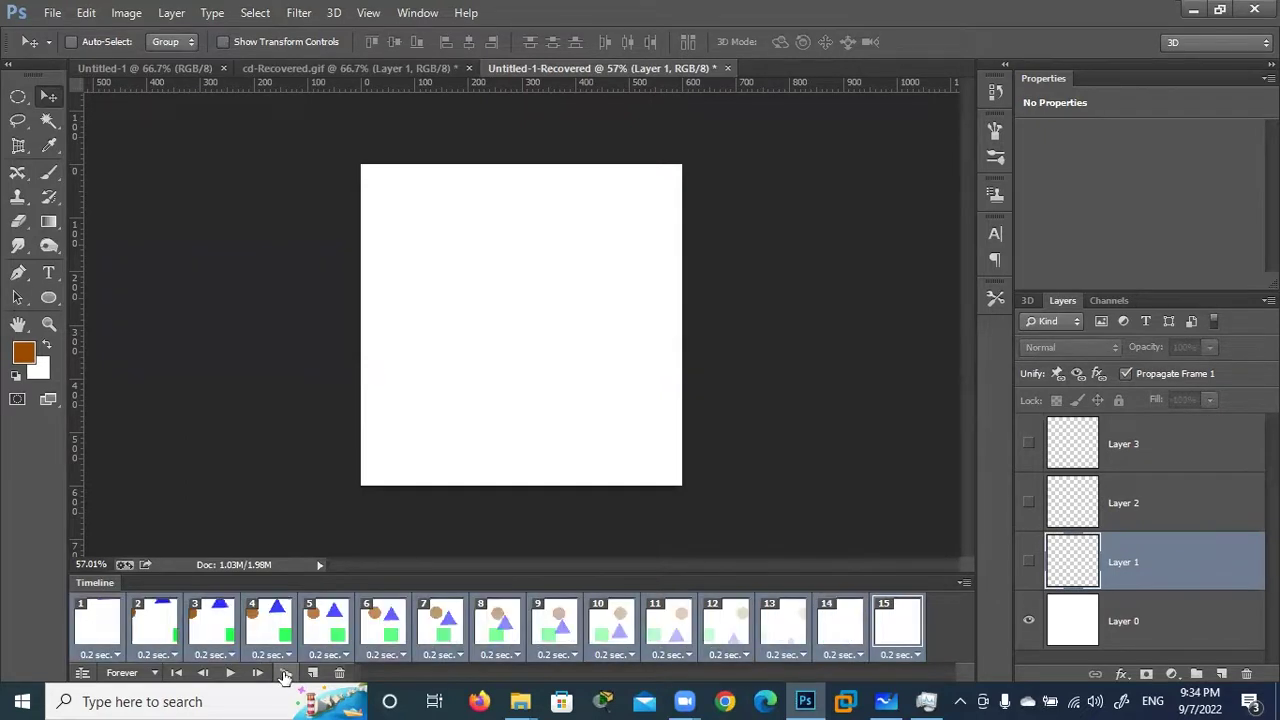
left_click(230, 675)
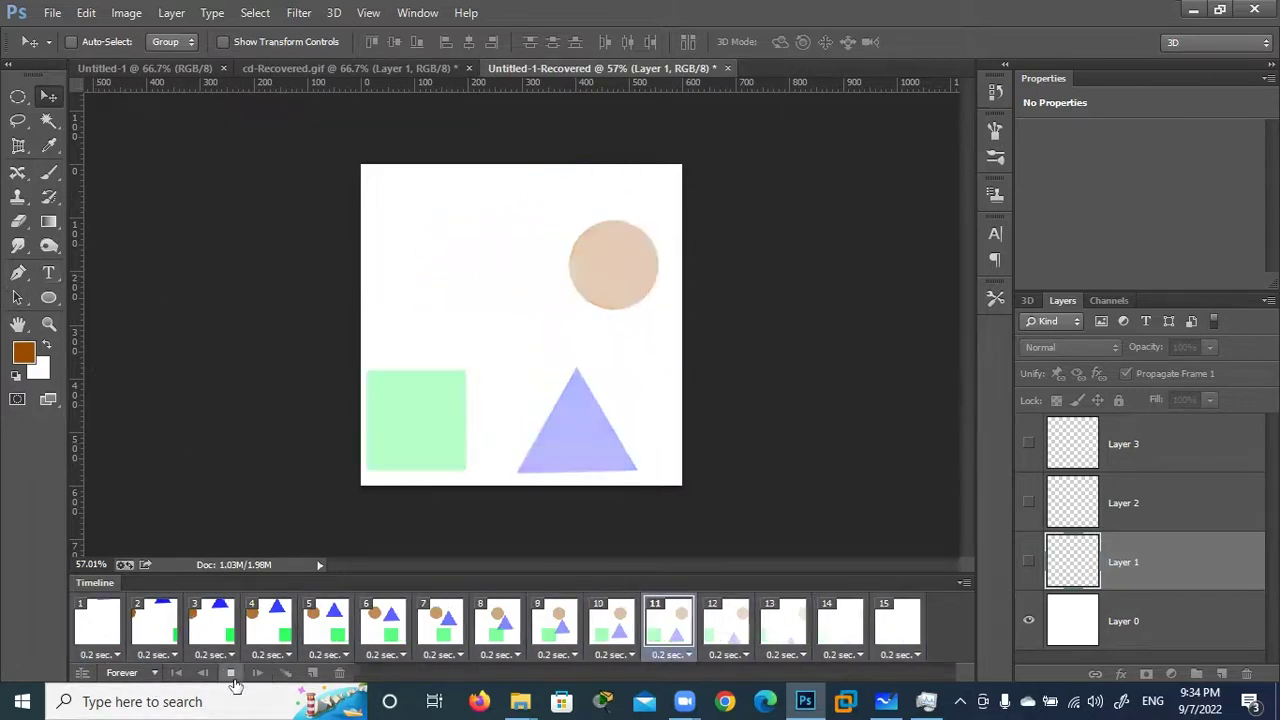
key("space")
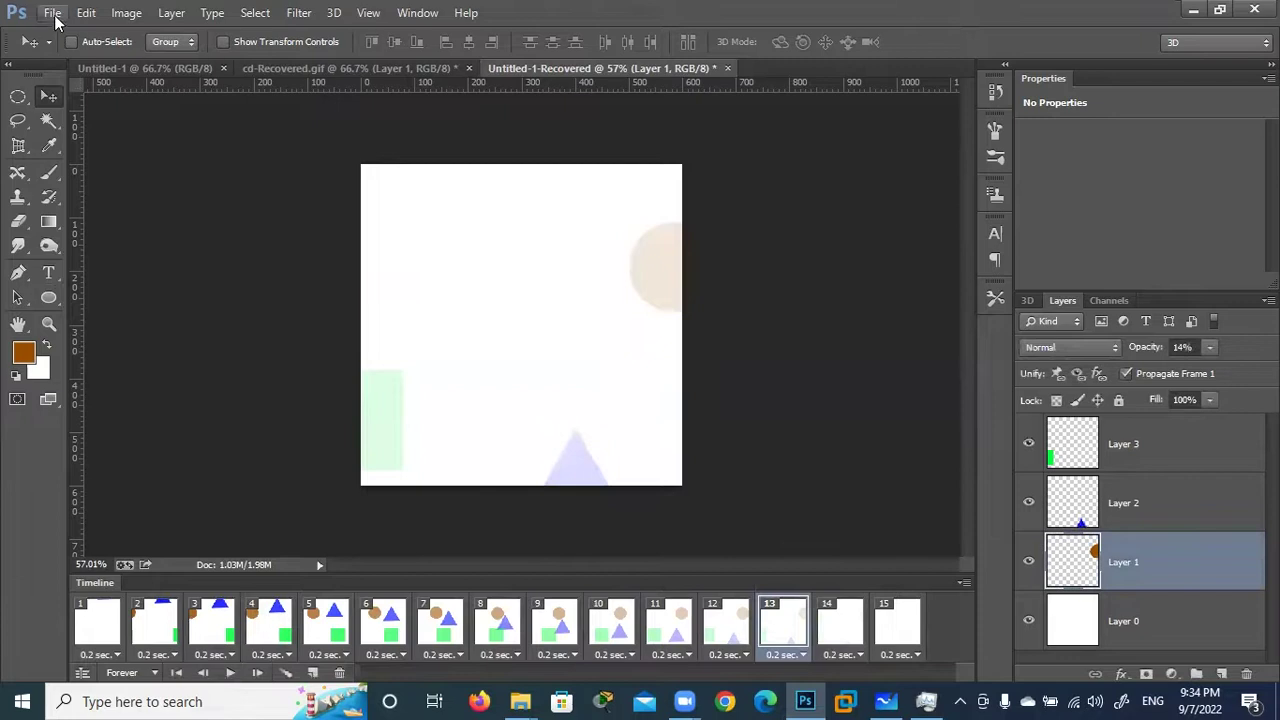
Step: Export the animation via Save for Web as test.gif on the Desktop
left_click(52, 13)
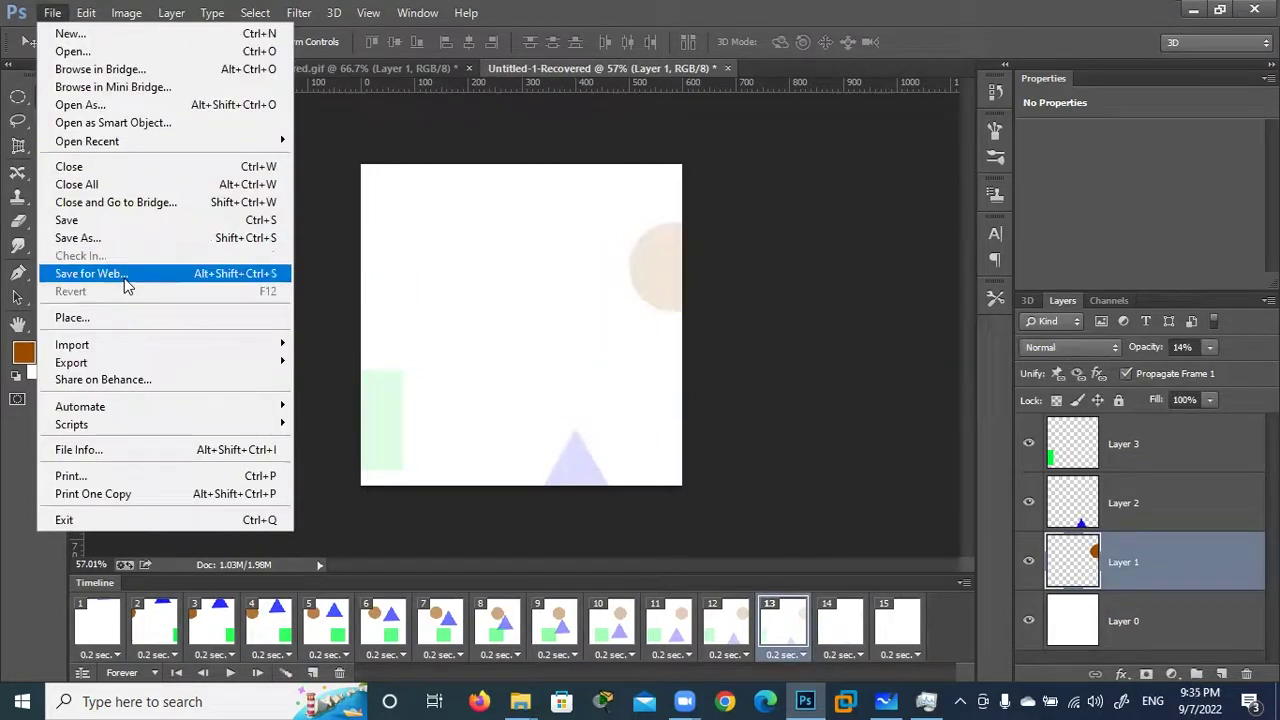
left_click(125, 281)
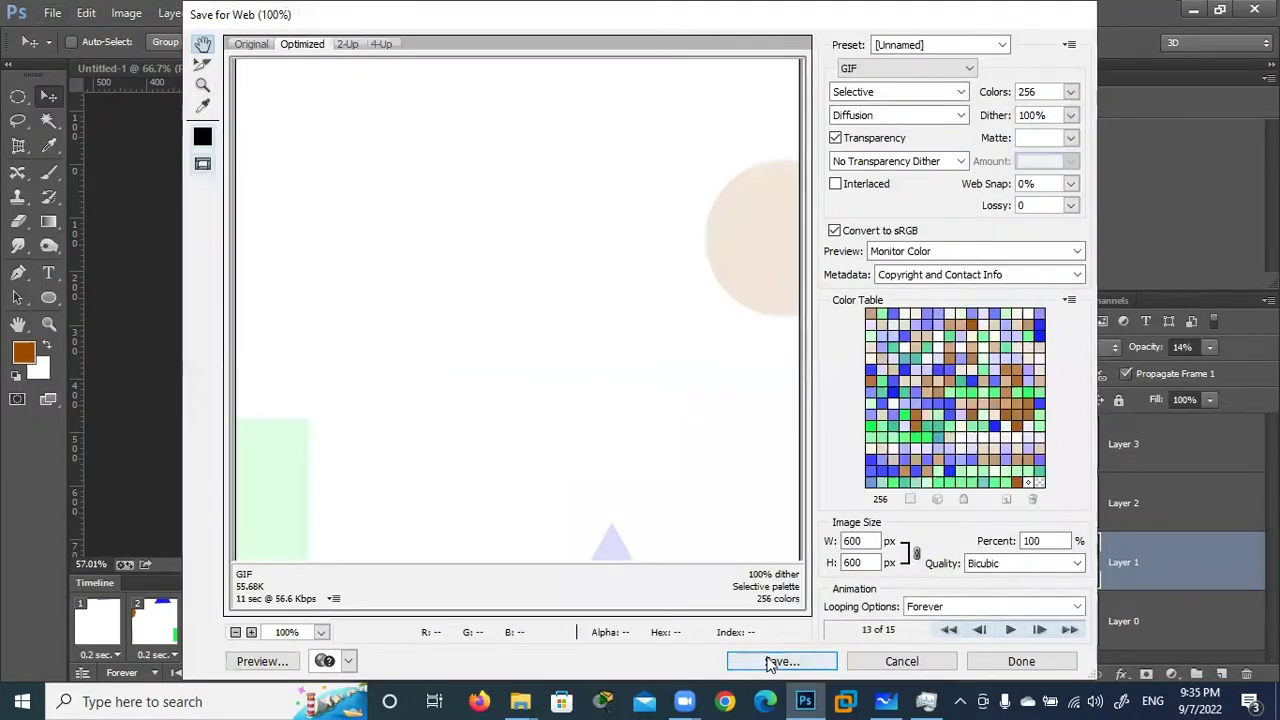
left_click(781, 661)
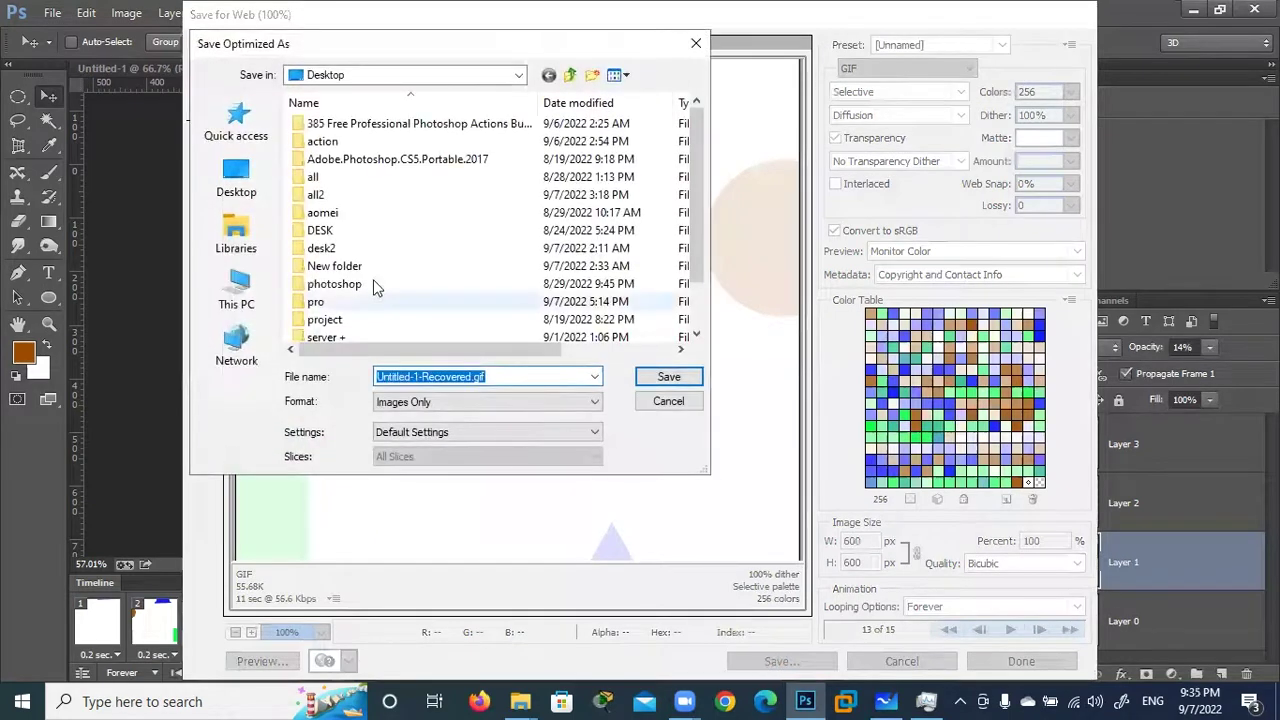
left_click(250, 178)
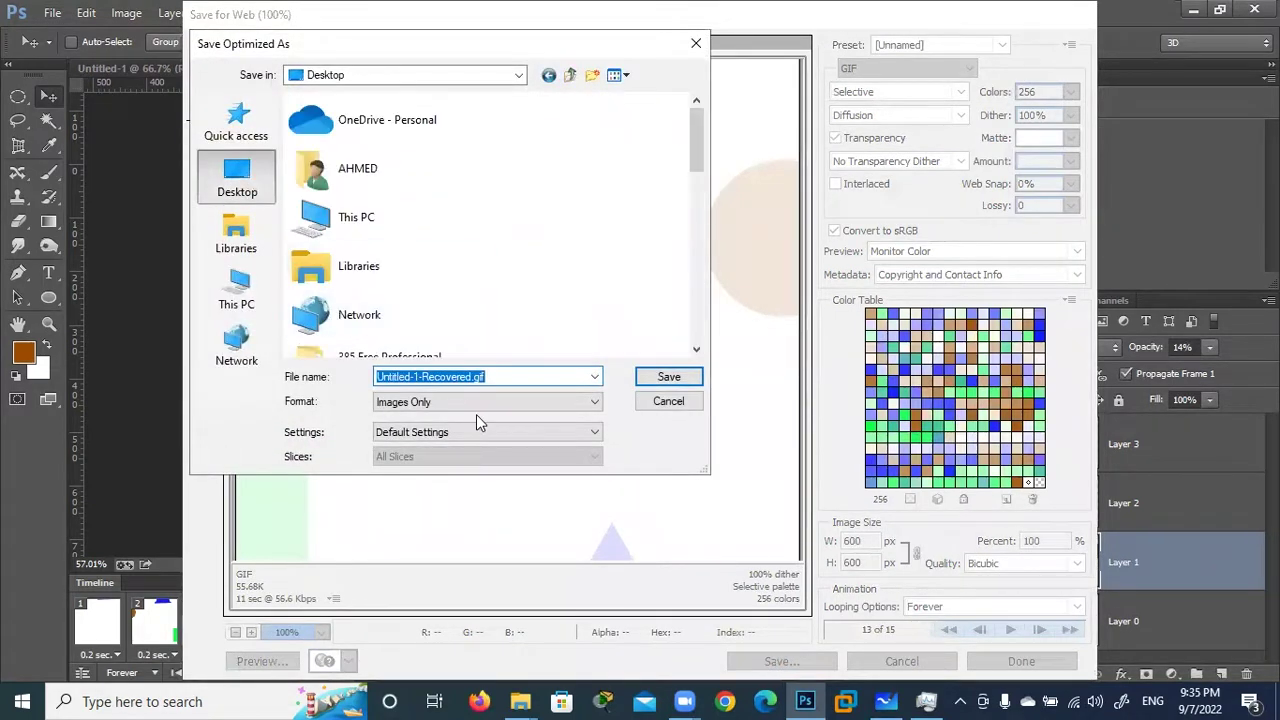
type("test")
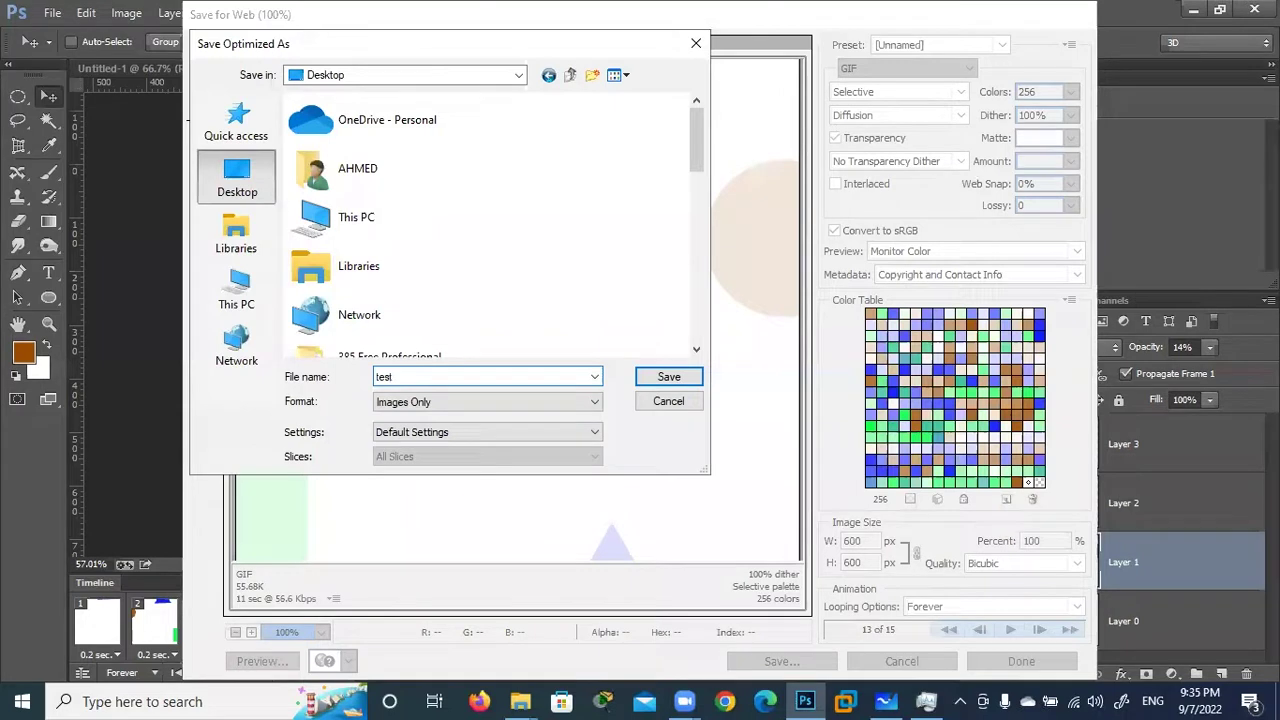
left_click(682, 378)
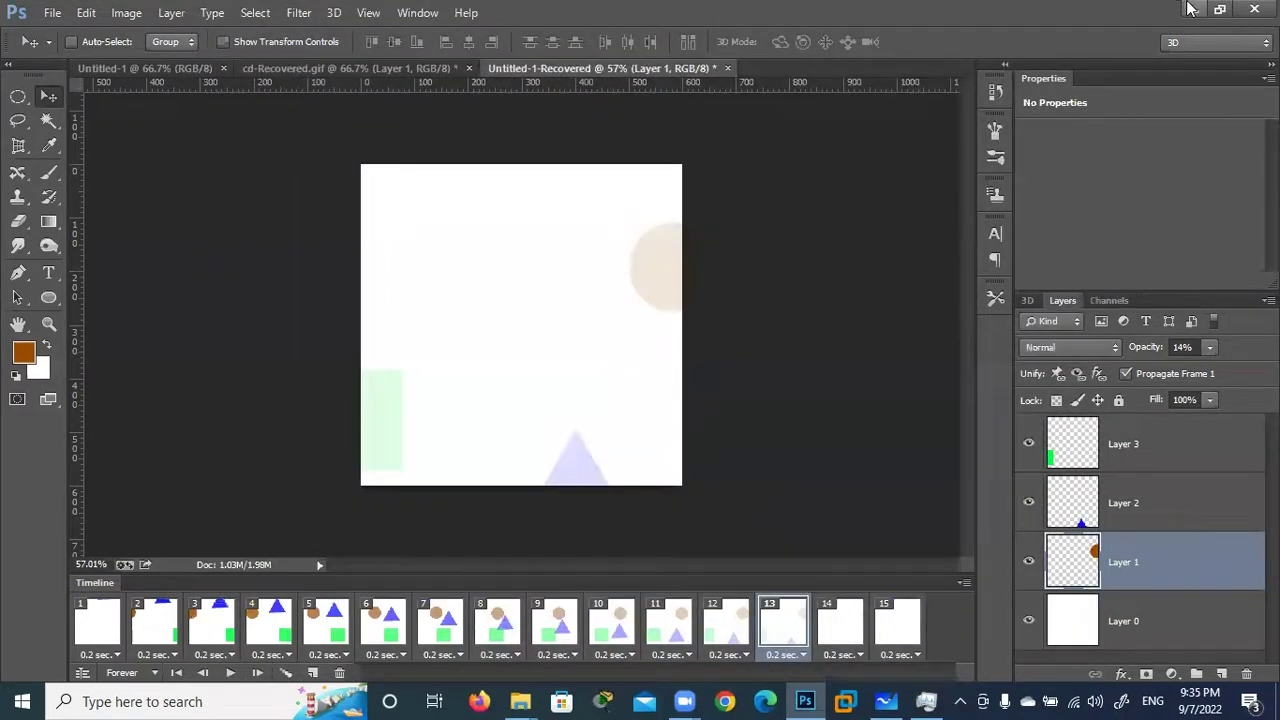
Step: Minimize Photoshop, center test.gif on the desktop, and watch it play in Photos before closing
left_click(1192, 9)
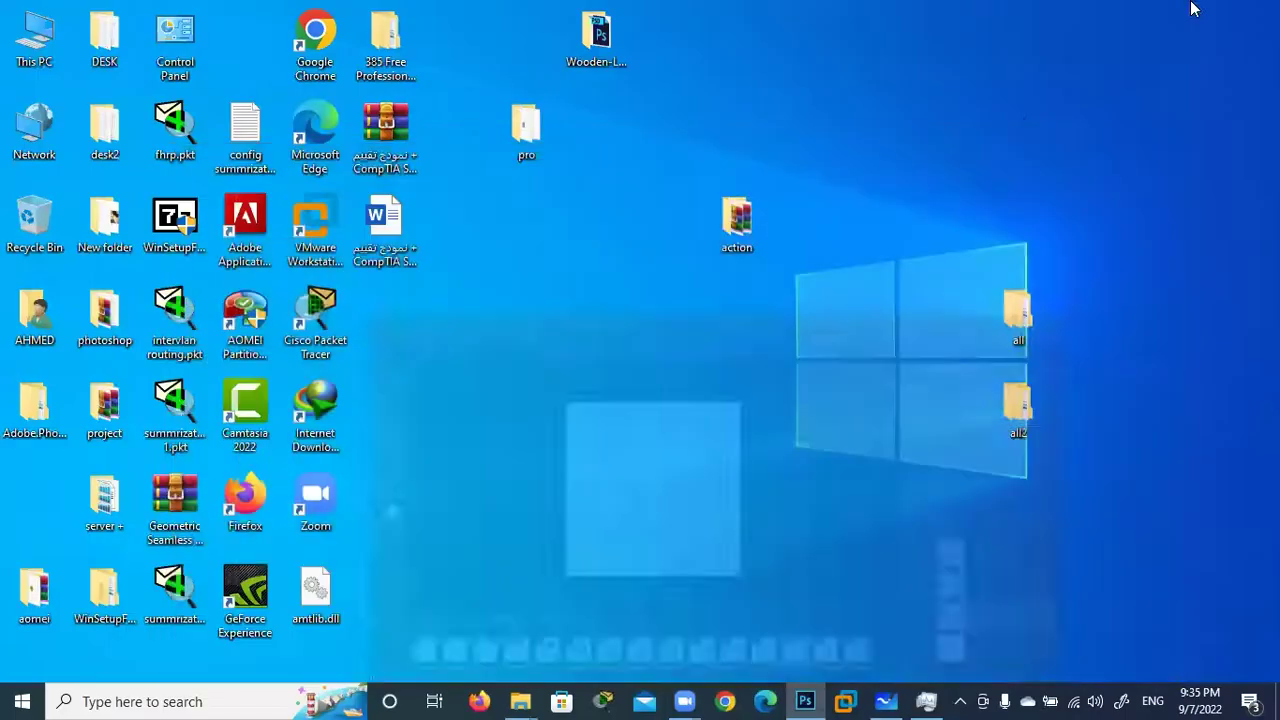
left_click_drag(44, 508, 660, 393)
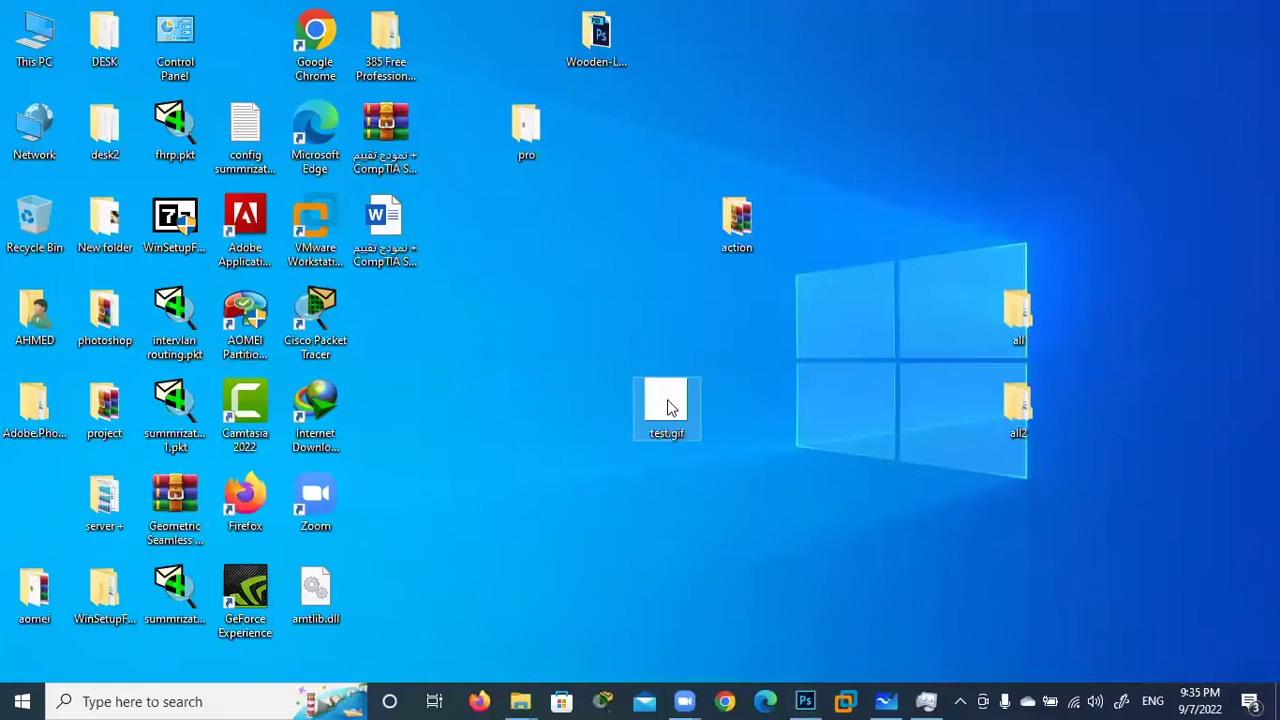
double_click(667, 405)
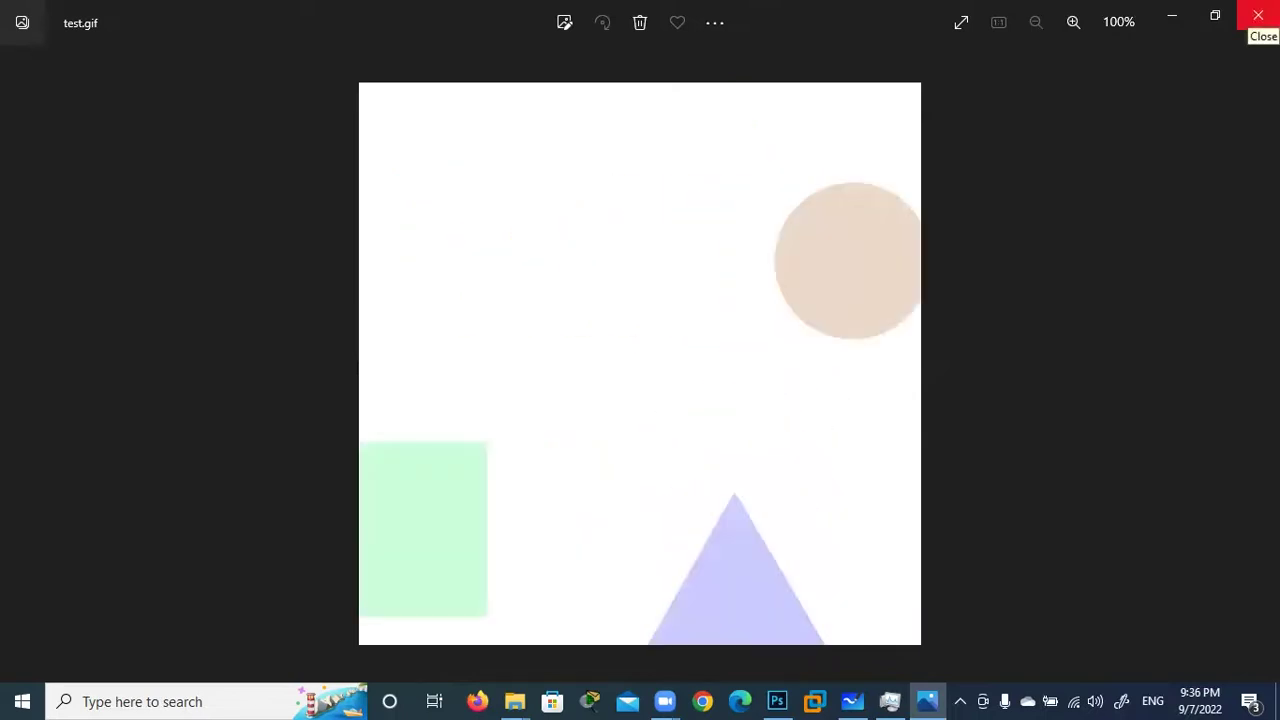
left_click(1257, 15)
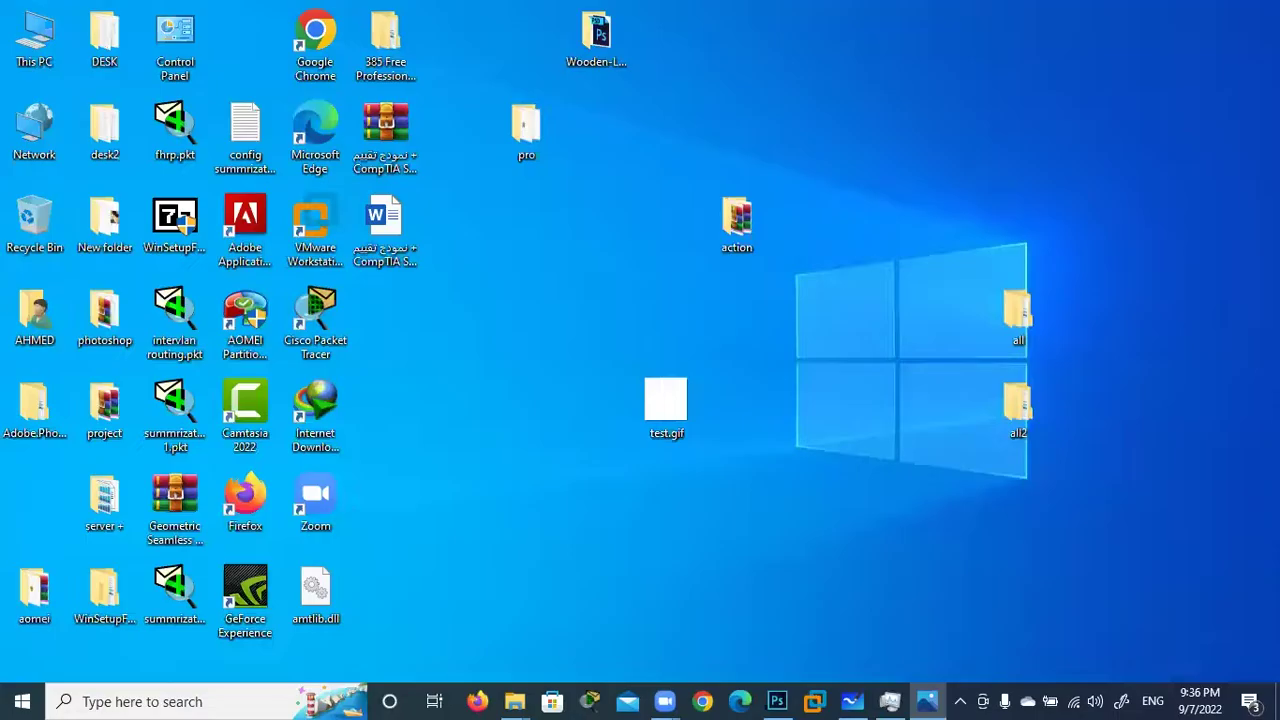
Step: Deselect on the desktop, then bring up the cd.gif document in Photoshop
left_click(612, 200)
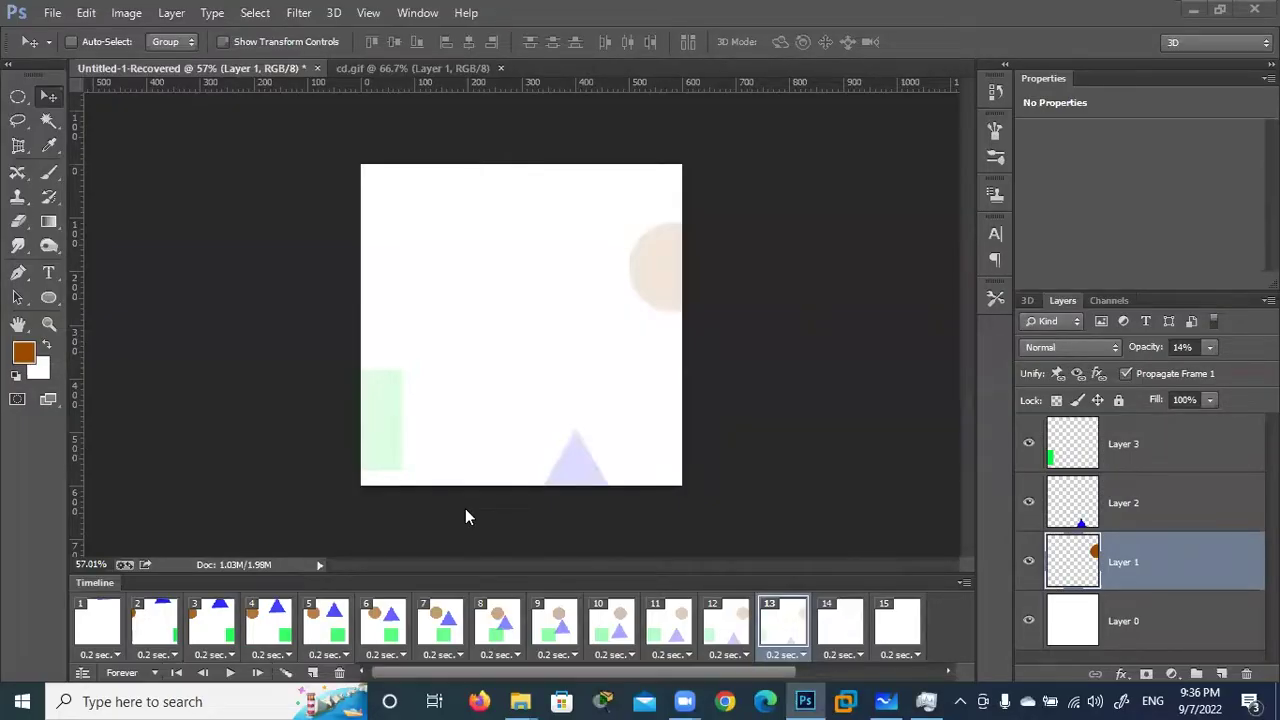
left_click(407, 68)
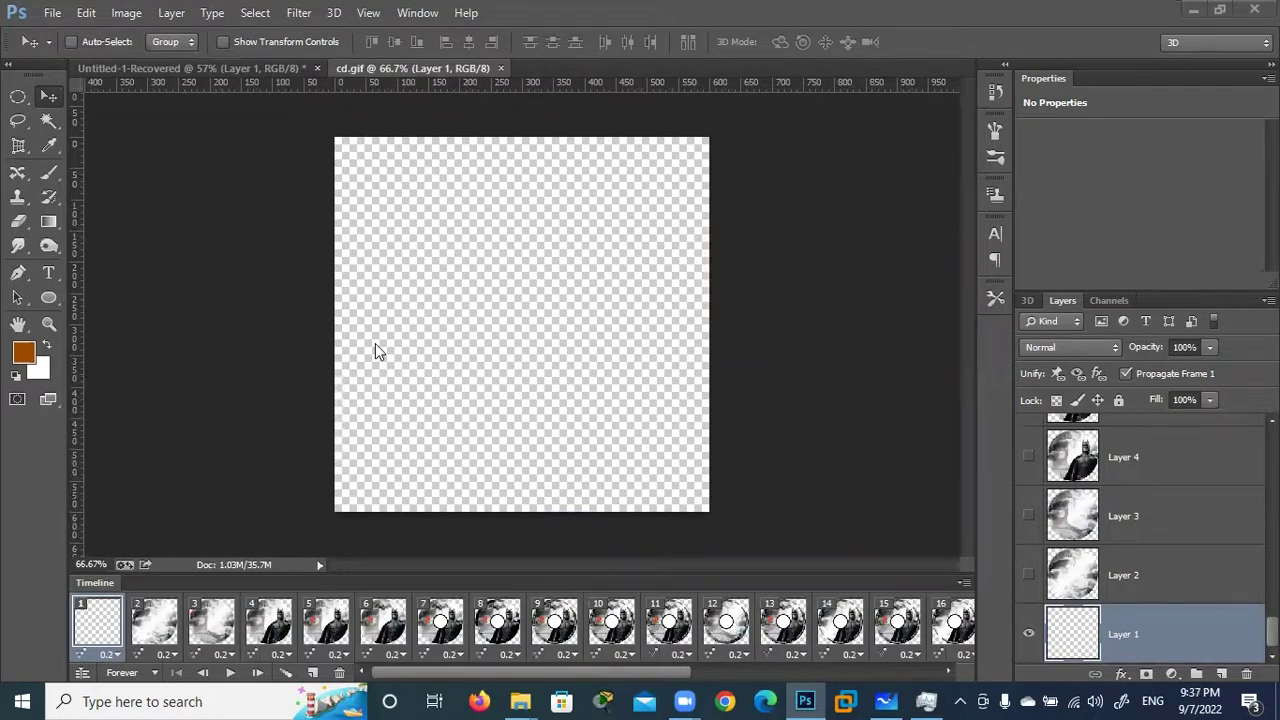
Step: Step through CD frames 1–8, from the empty frame to the outer black ring
left_click(152, 625)
left_click(205, 623)
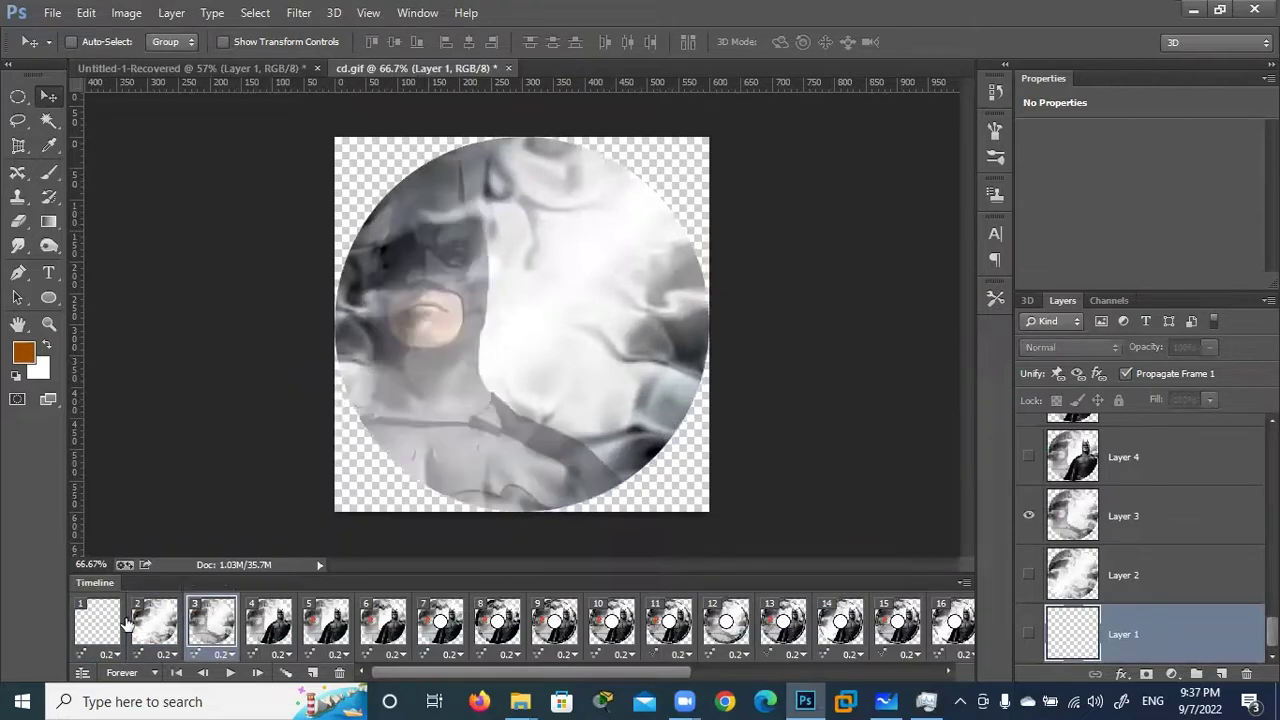
left_click(88, 621)
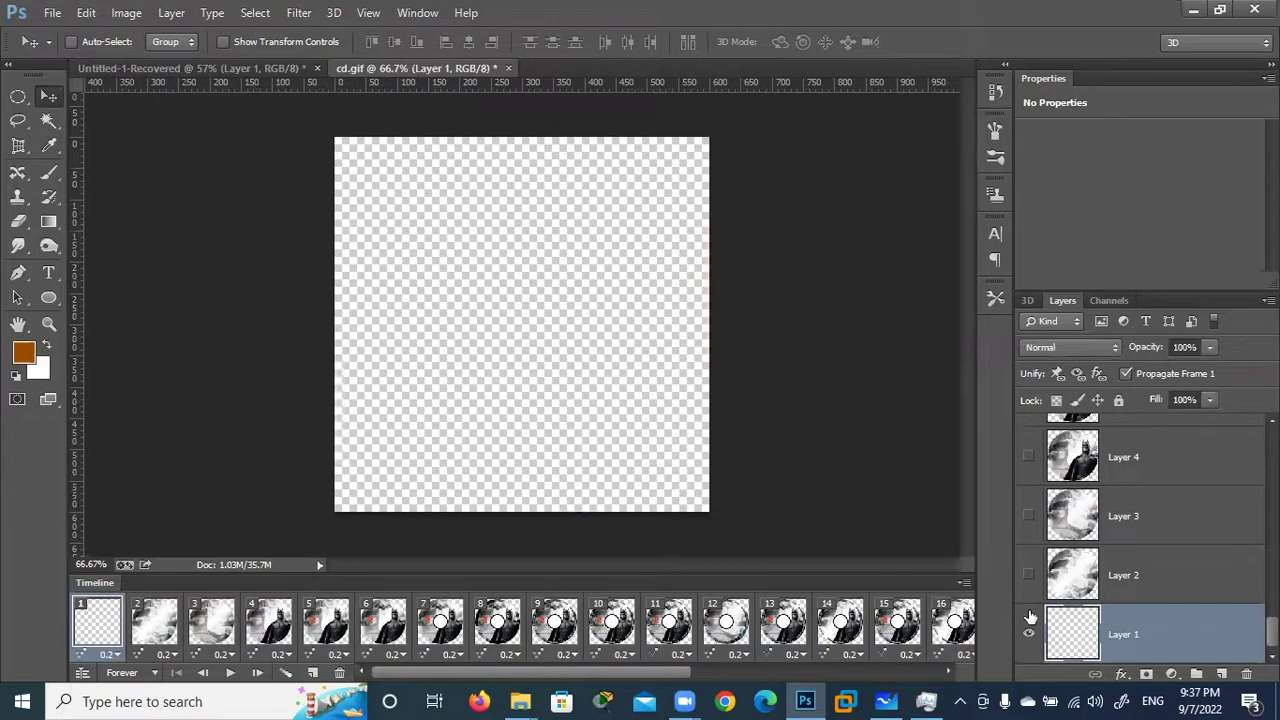
left_click(165, 622)
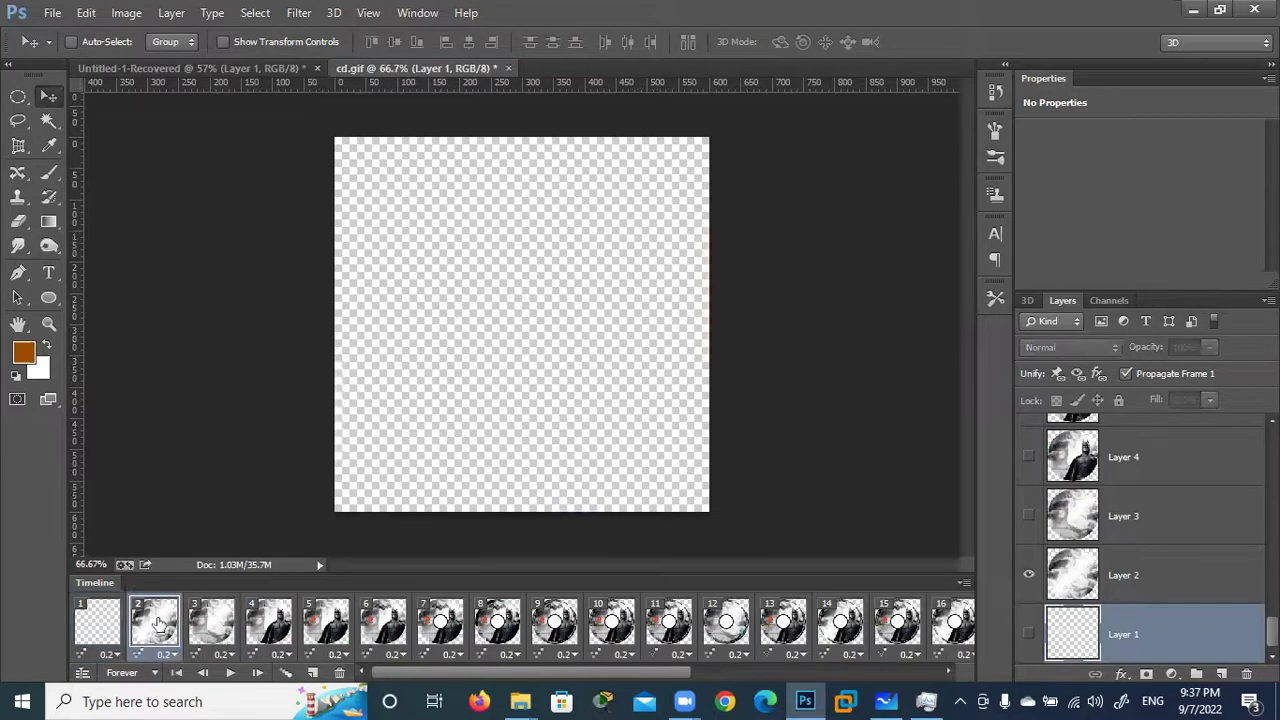
left_click(224, 622)
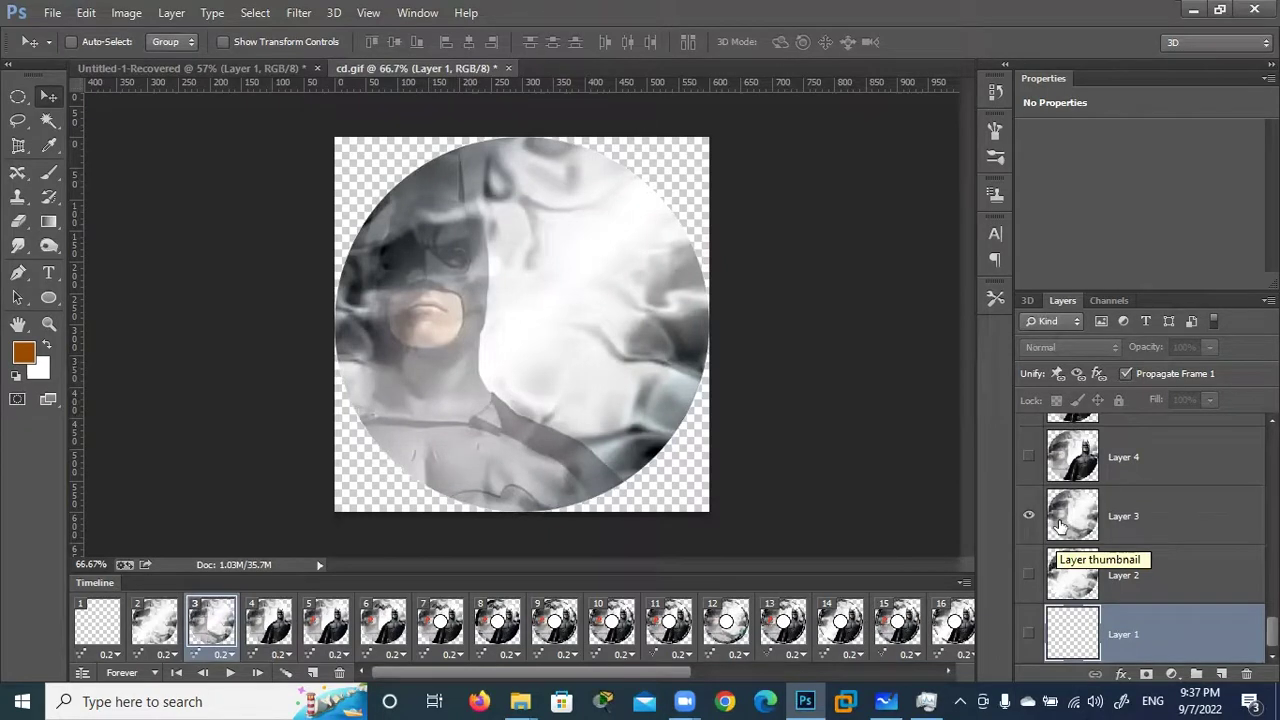
left_click(270, 624)
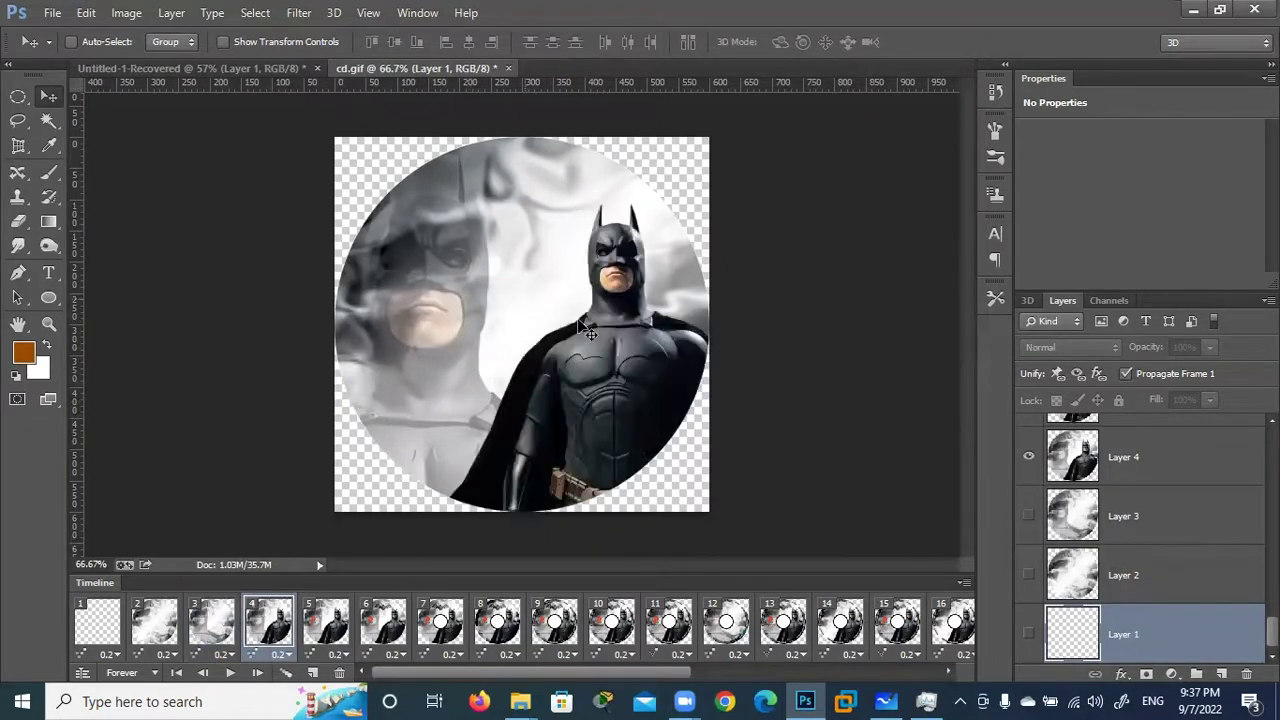
left_click(316, 622)
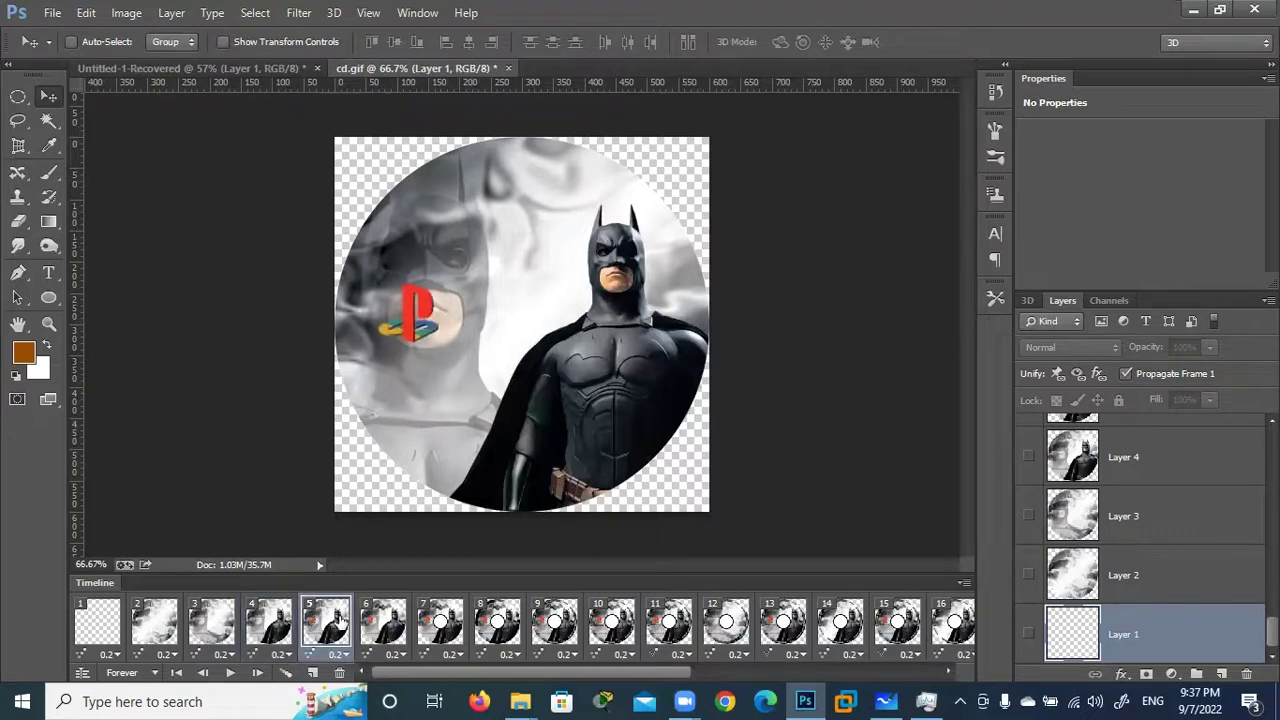
left_click(372, 620)
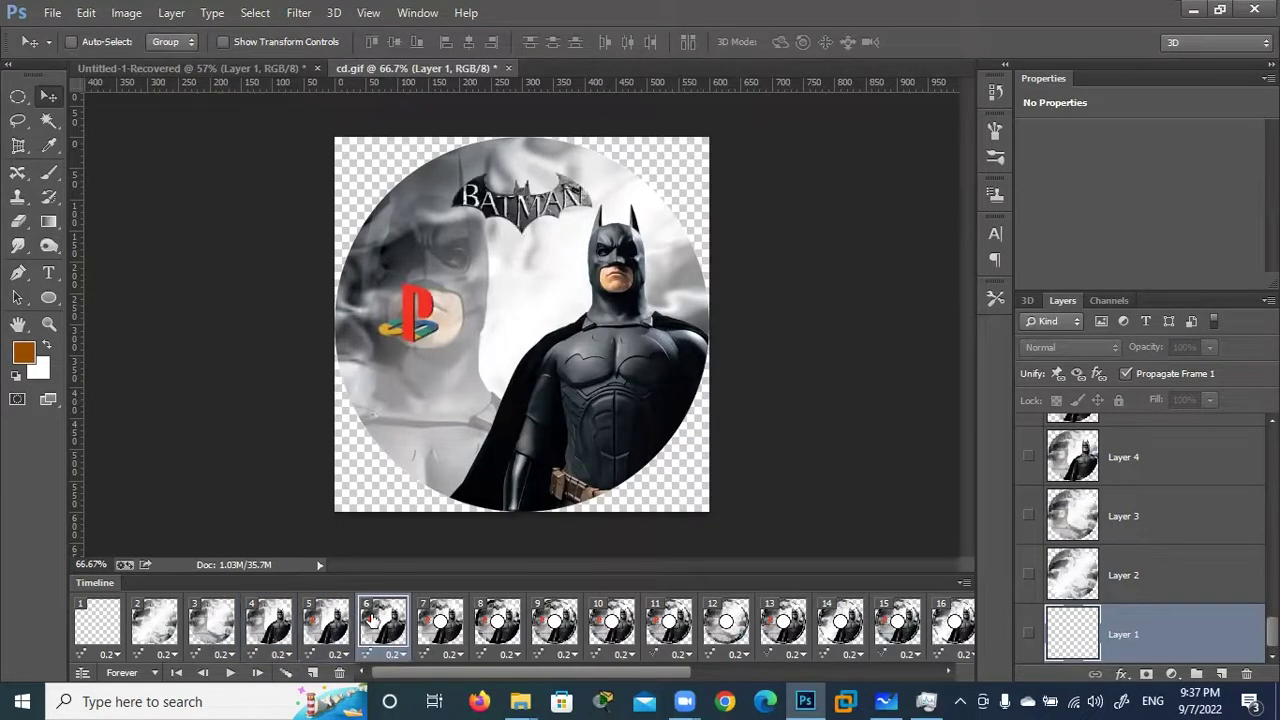
left_click(442, 620)
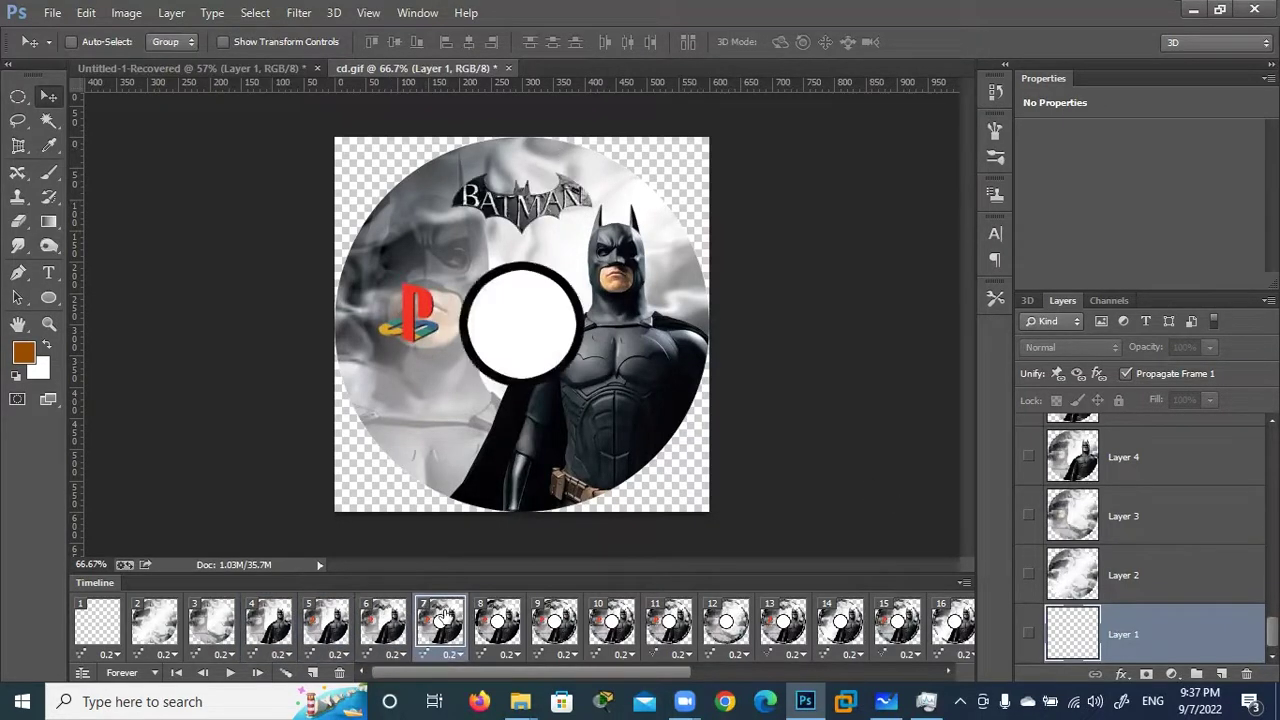
left_click(517, 622)
Step: Step through CD frames 9–16, where the rim text appears
left_click(553, 621)
left_click(611, 621)
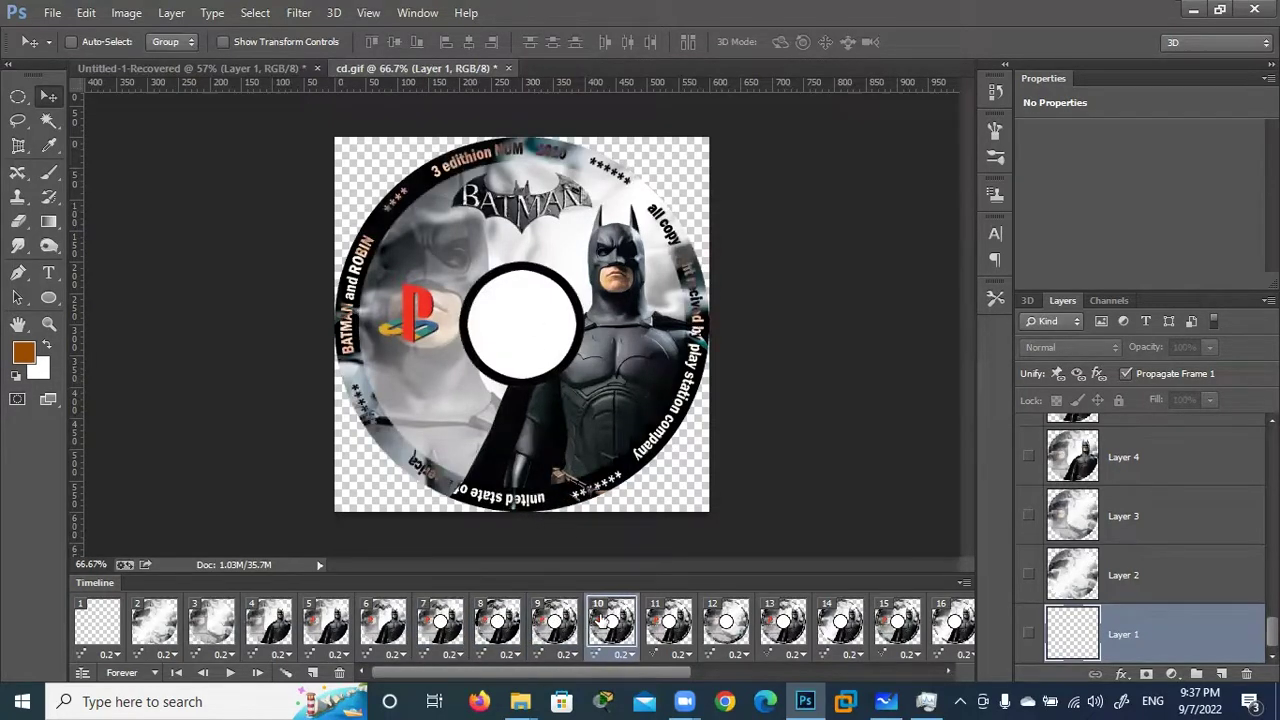
left_click(668, 621)
left_click(725, 620)
left_click(783, 616)
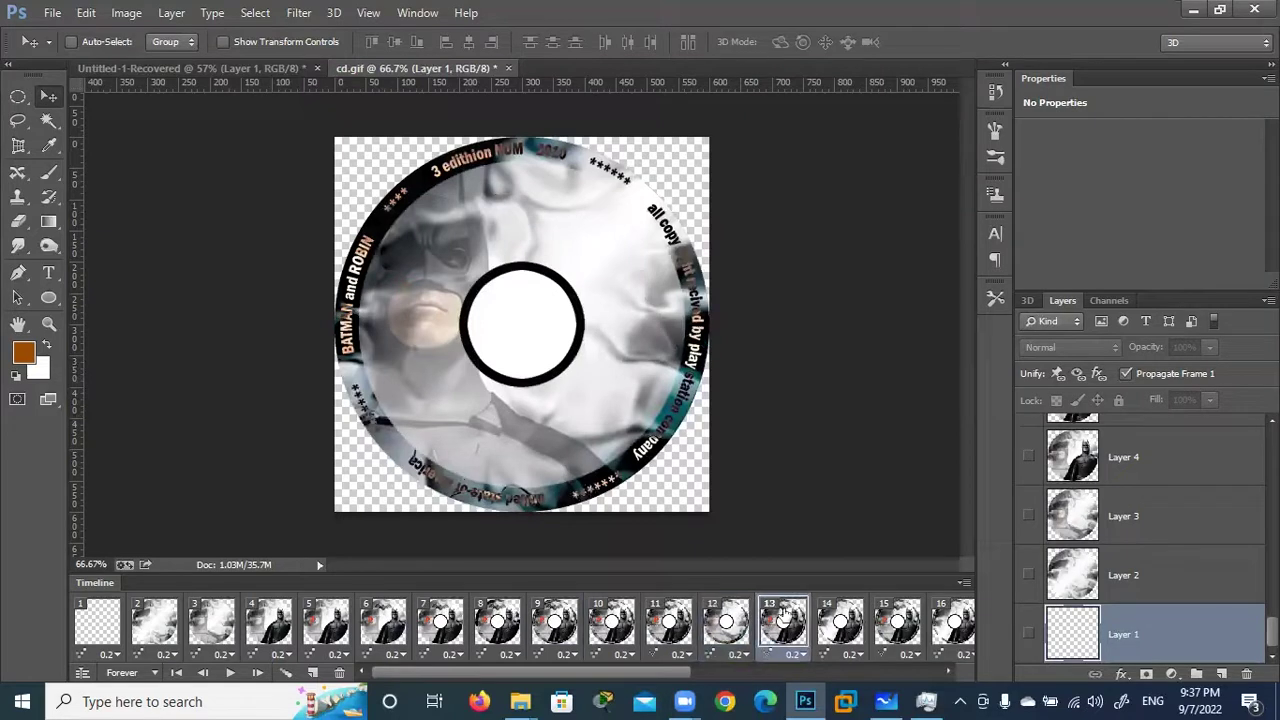
left_click(840, 618)
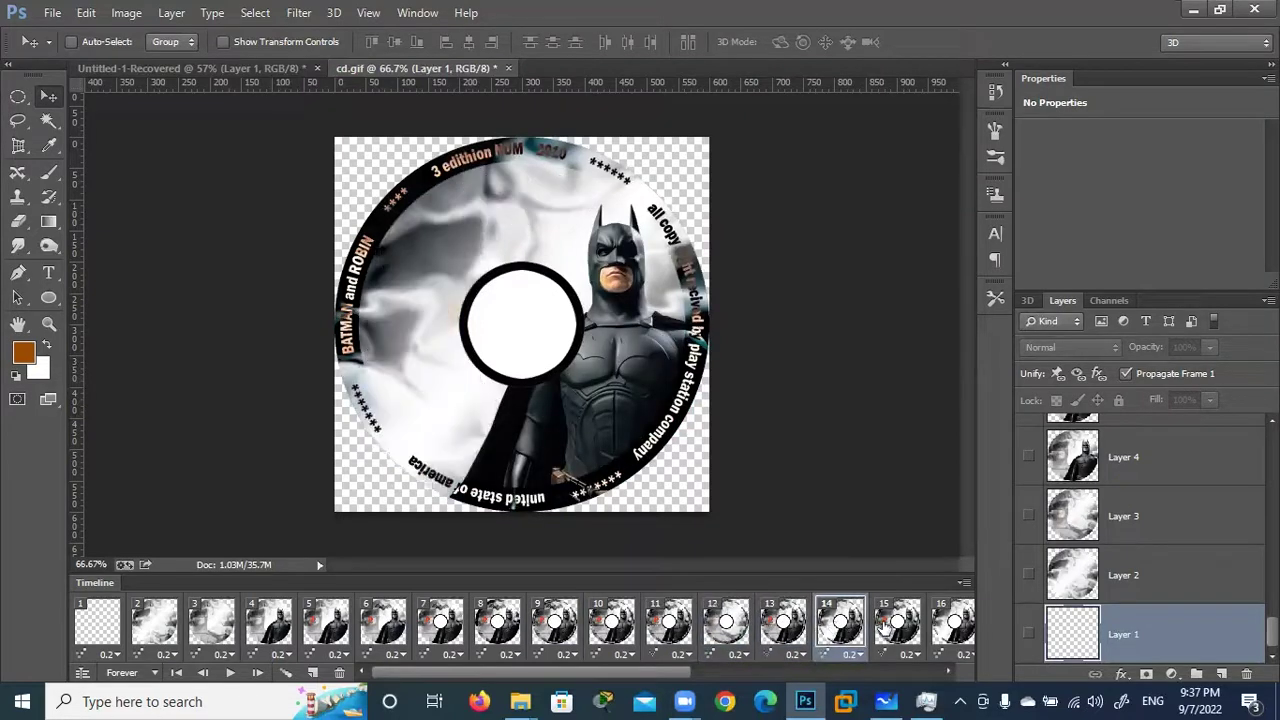
left_click(897, 620)
left_click(945, 622)
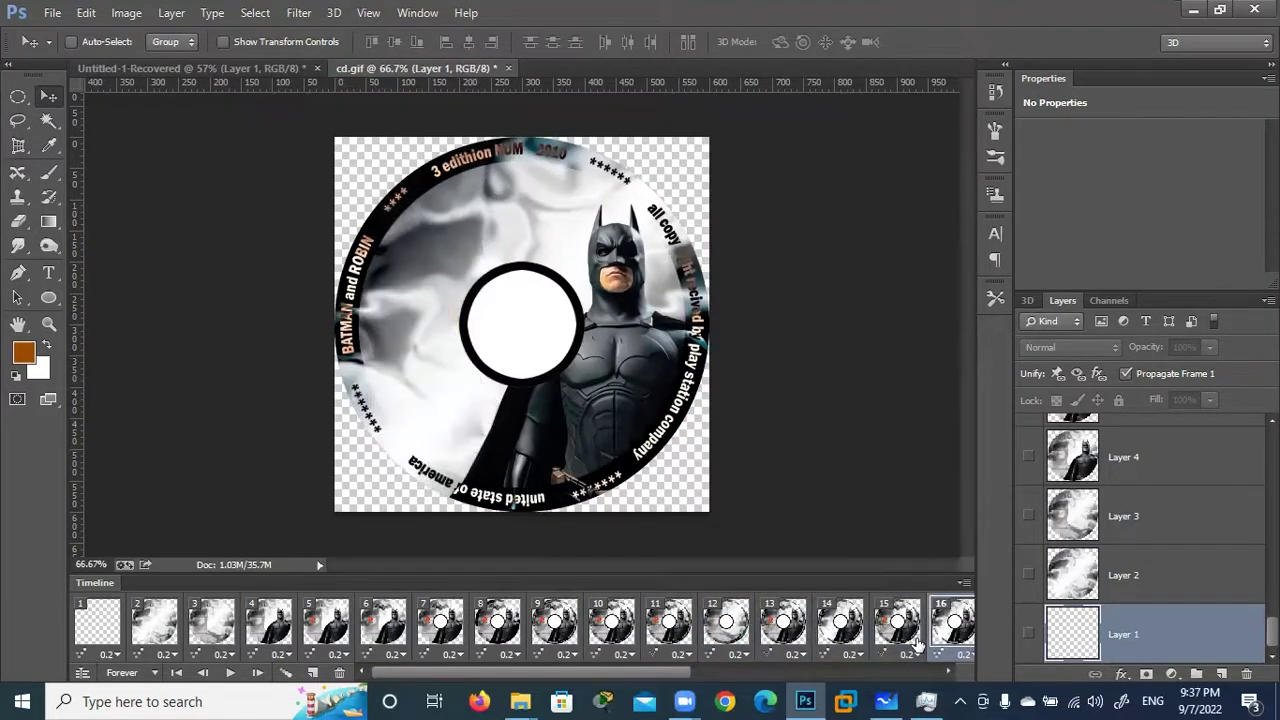
Step: Scroll the timeline and view frames 17–19, up to the PLAY STATION label
scroll(900, 640, "down", 1)
scroll(850, 630, "down", 1)
scroll(800, 622, "down", 1)
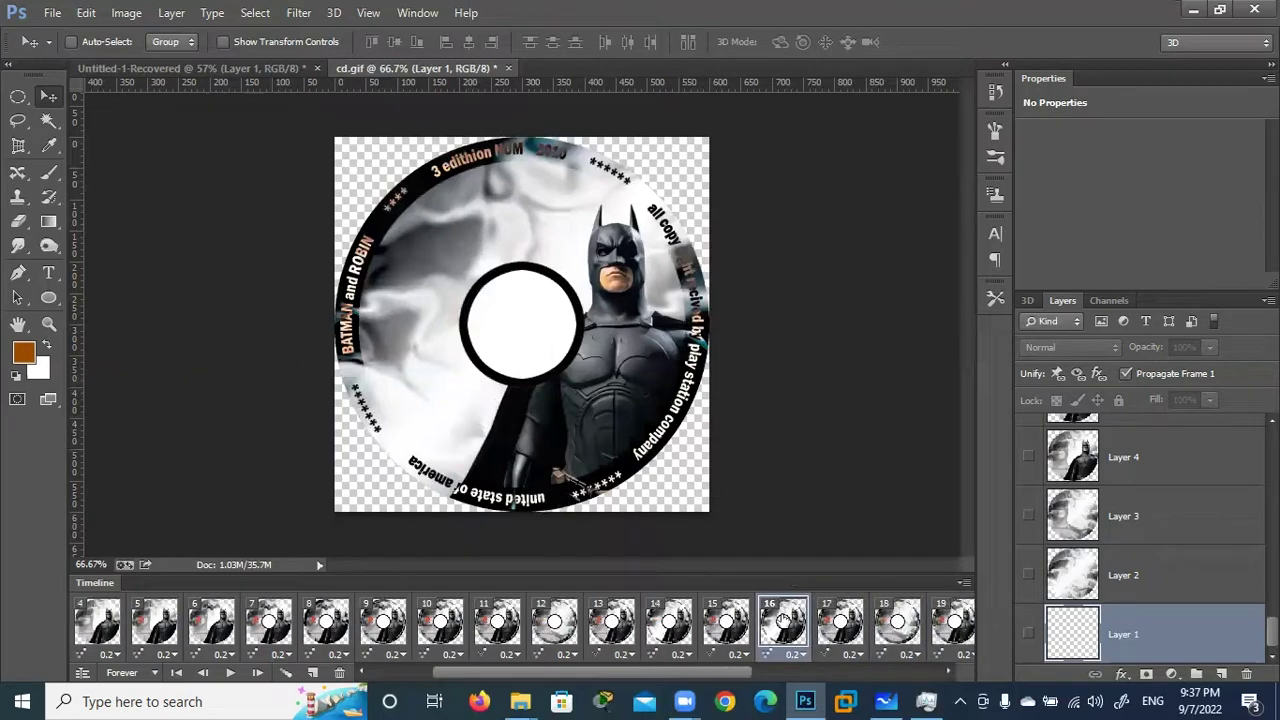
left_click(832, 620)
left_click(897, 622)
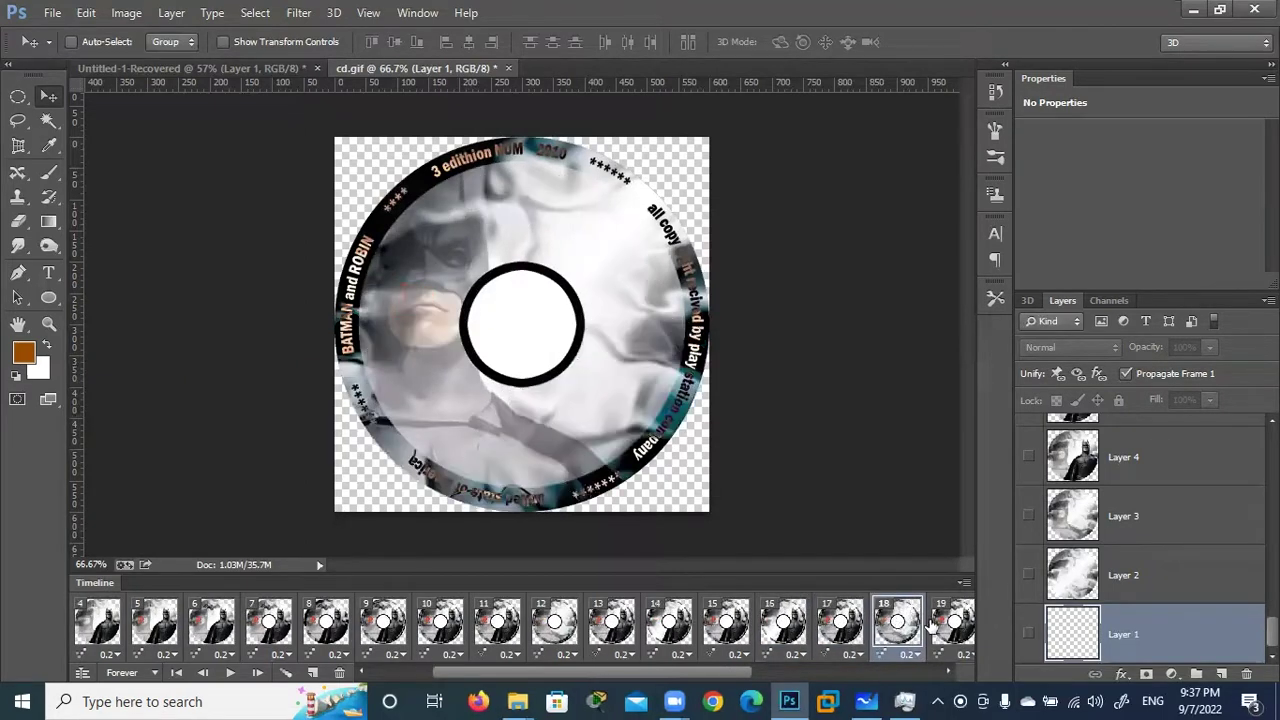
left_click(945, 625)
Step: Scroll further and view frames 20–24, ending on the plain circular Batman artwork
scroll(935, 651, "right", 1)
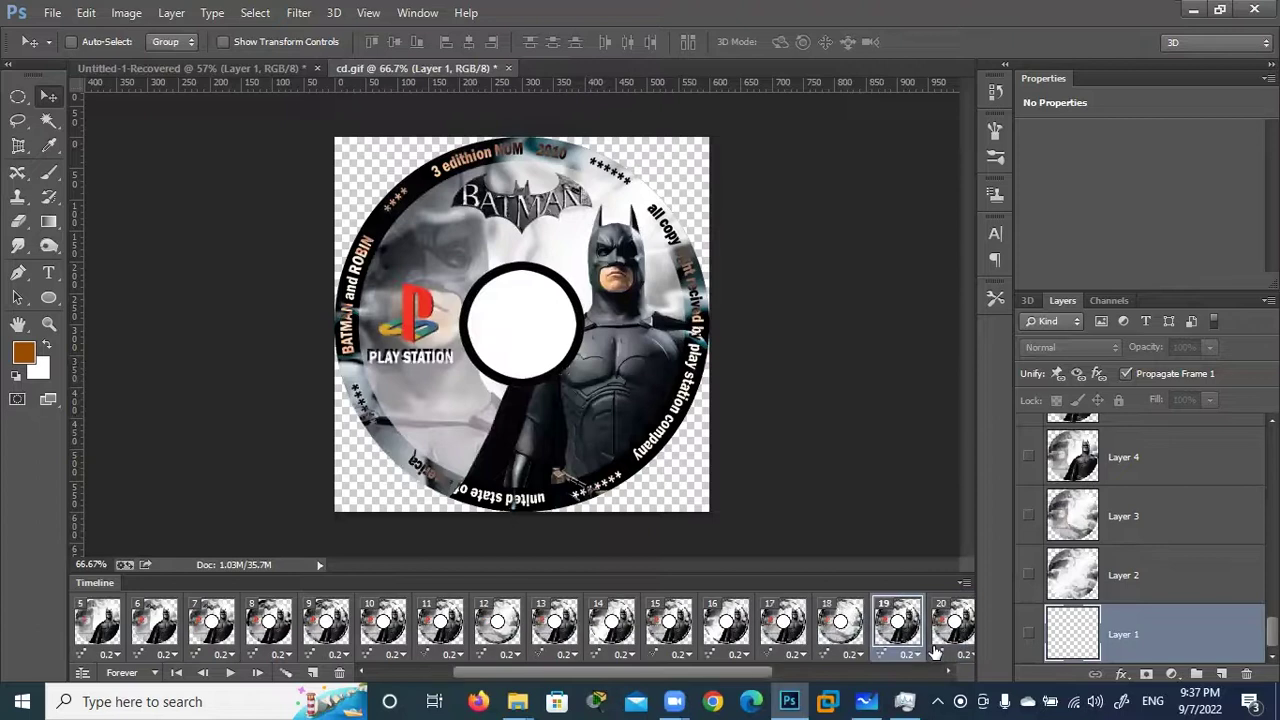
scroll(935, 651, "right", 1)
scroll(935, 651, "right", 2)
scroll(935, 651, "right", 1)
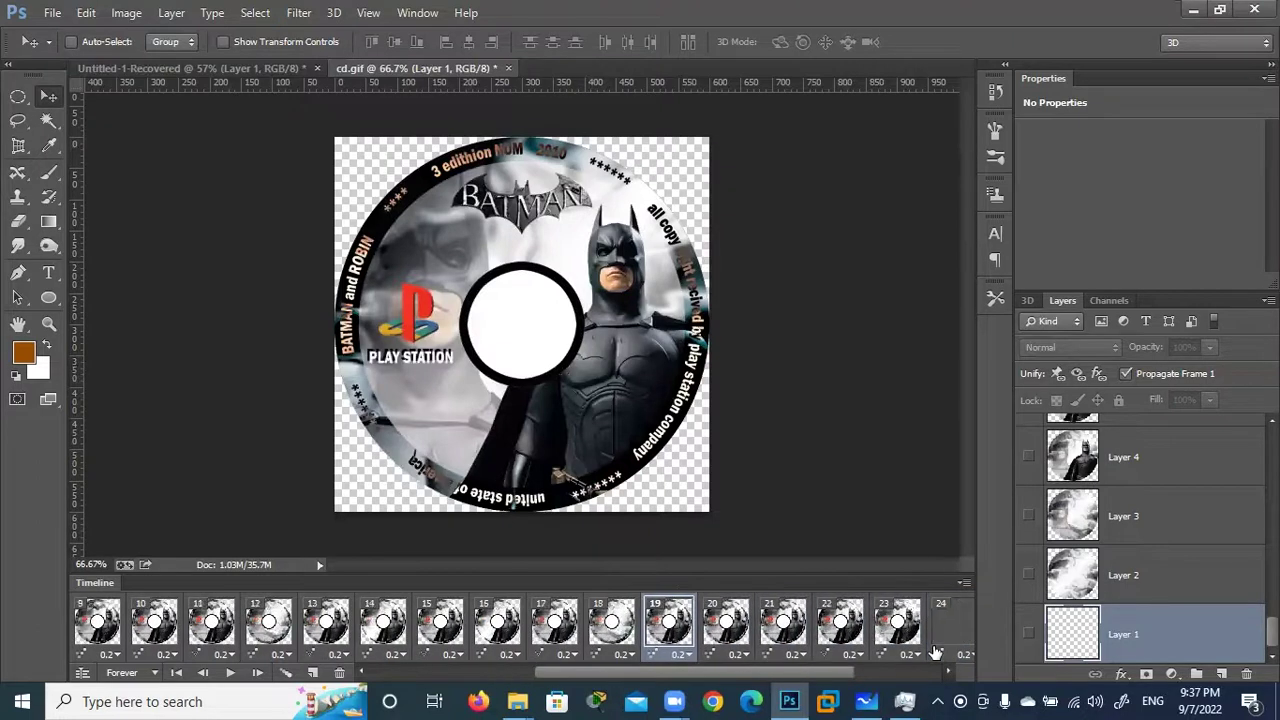
left_click(720, 628)
left_click(778, 628)
left_click(834, 630)
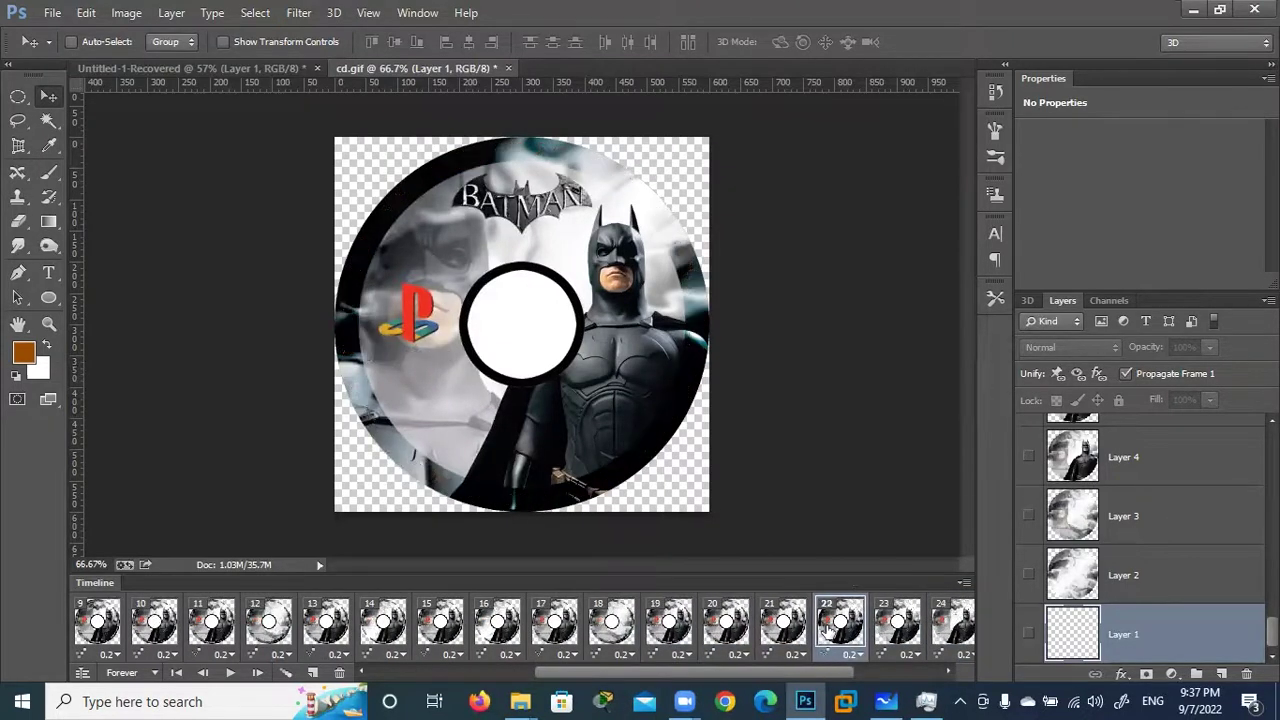
left_click(885, 636)
left_click(945, 634)
Step: View the final frames 25–28, including the smoke image and empty last frame
scroll(940, 648, "right", 1)
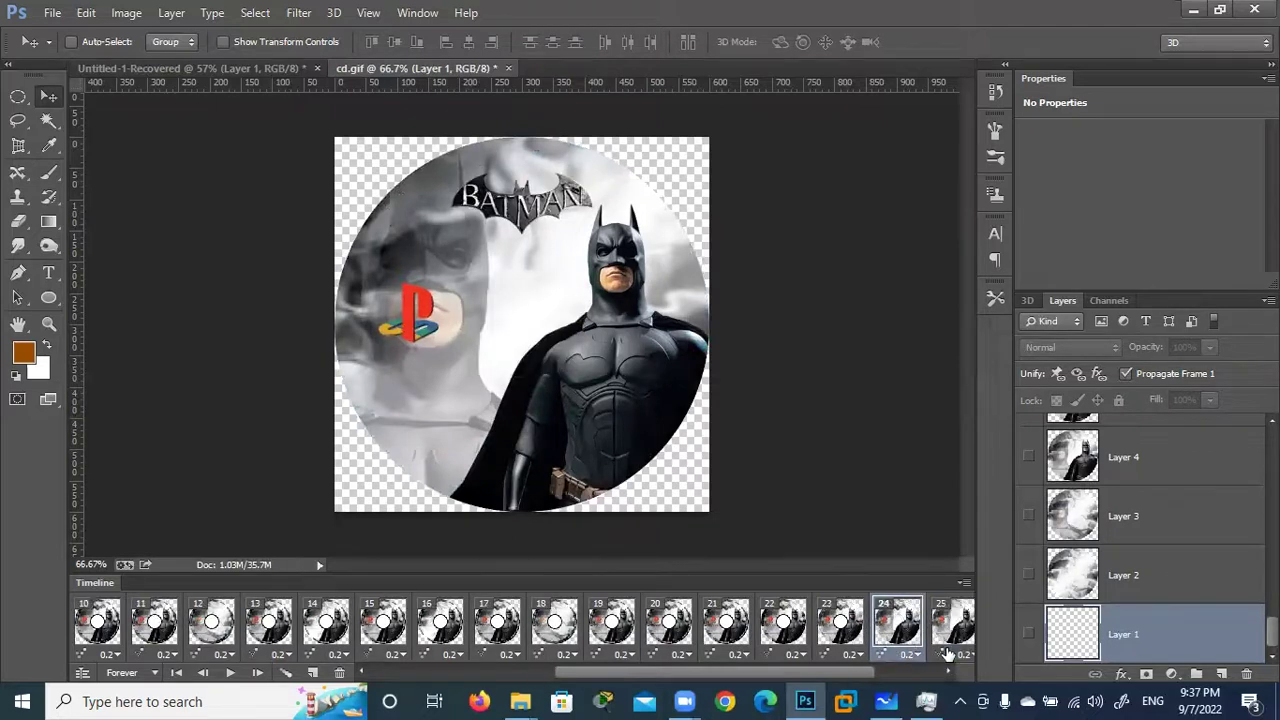
scroll(880, 635, "right", 2)
scroll(800, 625, "right", 1)
left_click(782, 624)
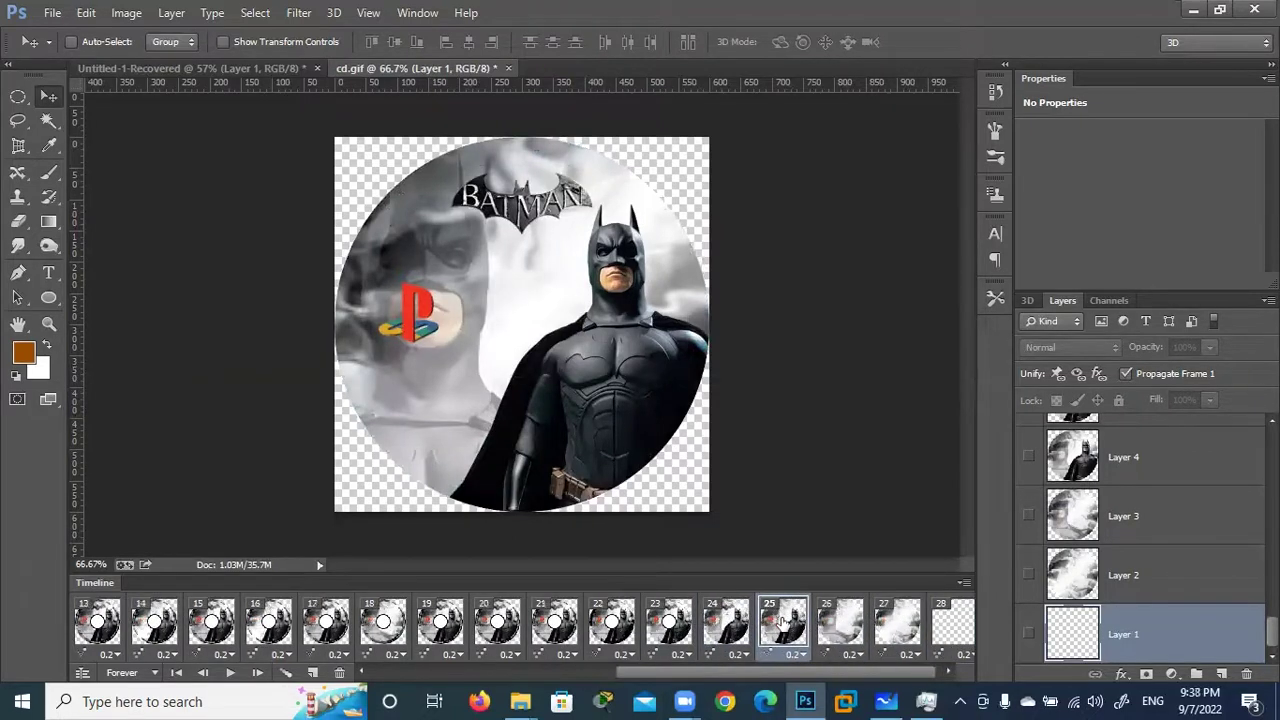
left_click(835, 628)
left_click(905, 630)
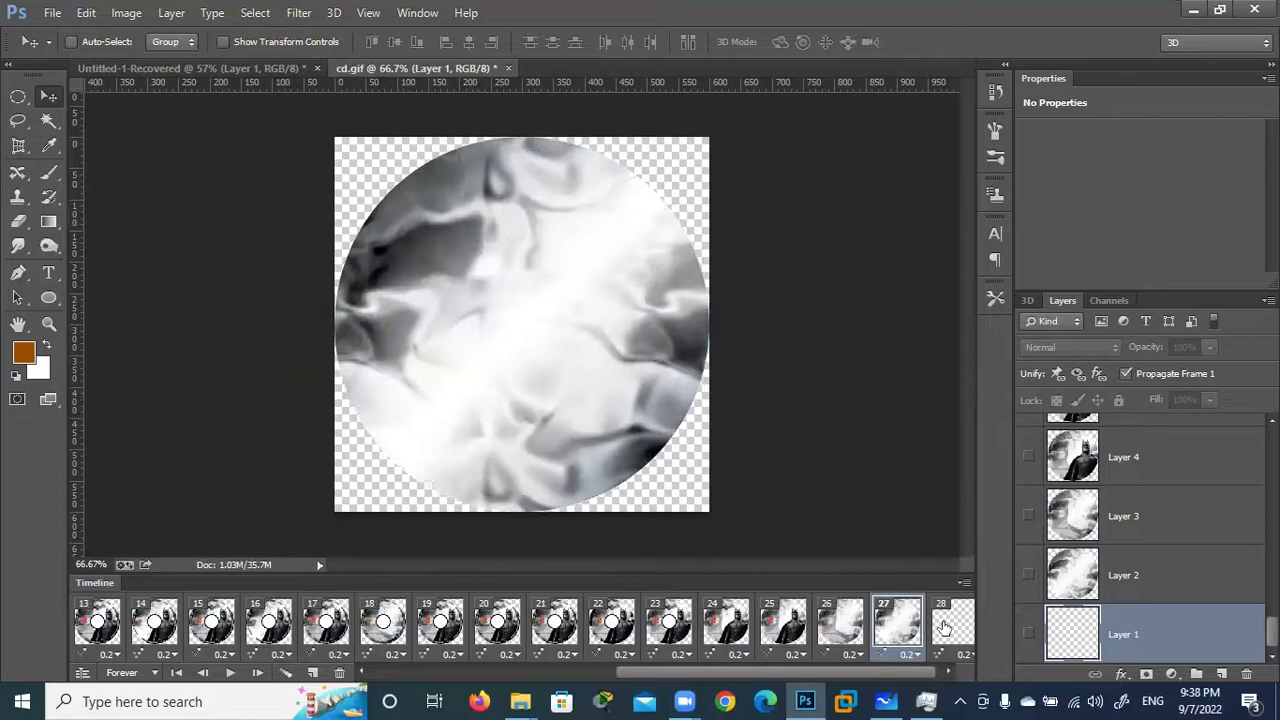
left_click(944, 627)
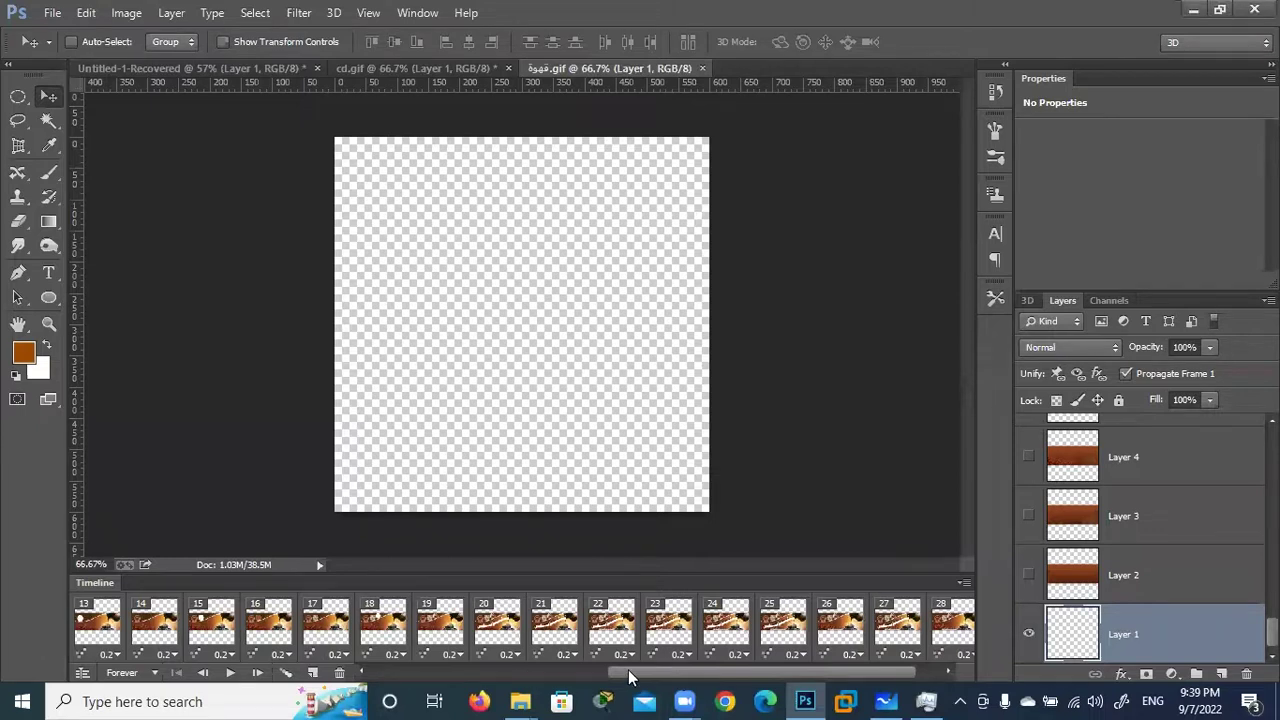
Step: Play the قهوة.gif coffee-banner animation from frame 1, then return to cd.gif
left_click_drag(628, 669, 286, 675)
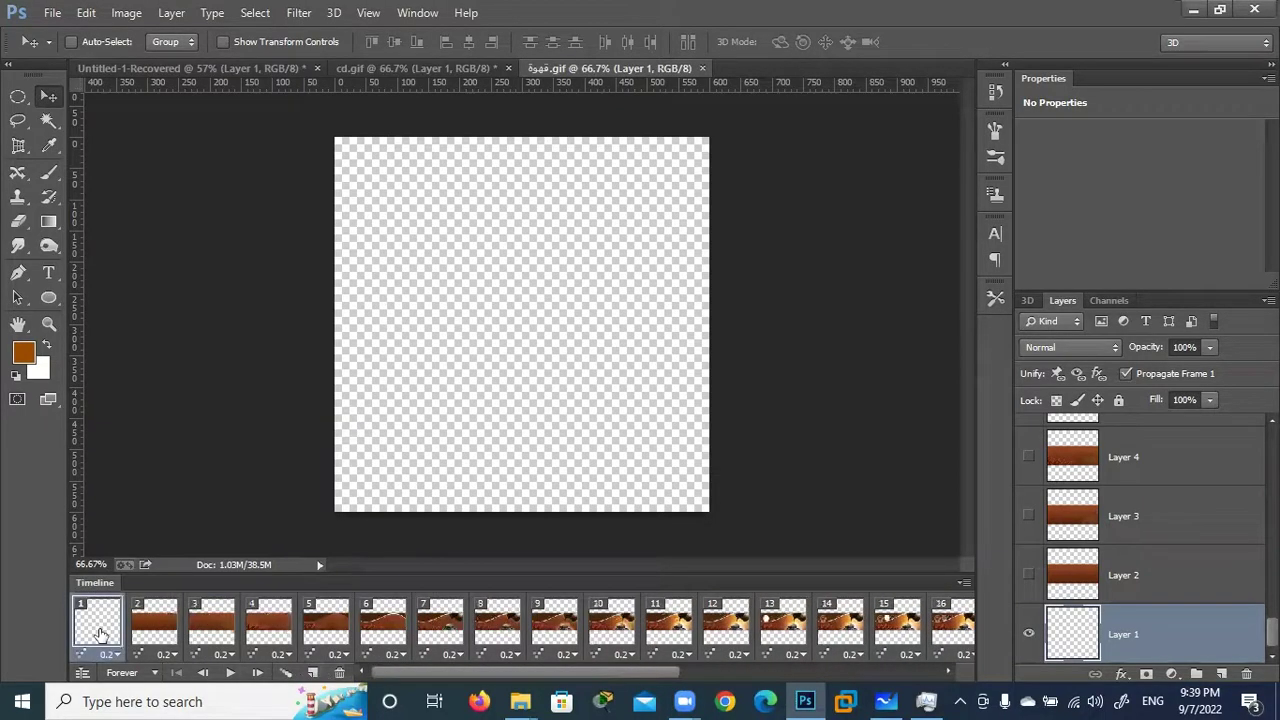
left_click(230, 674)
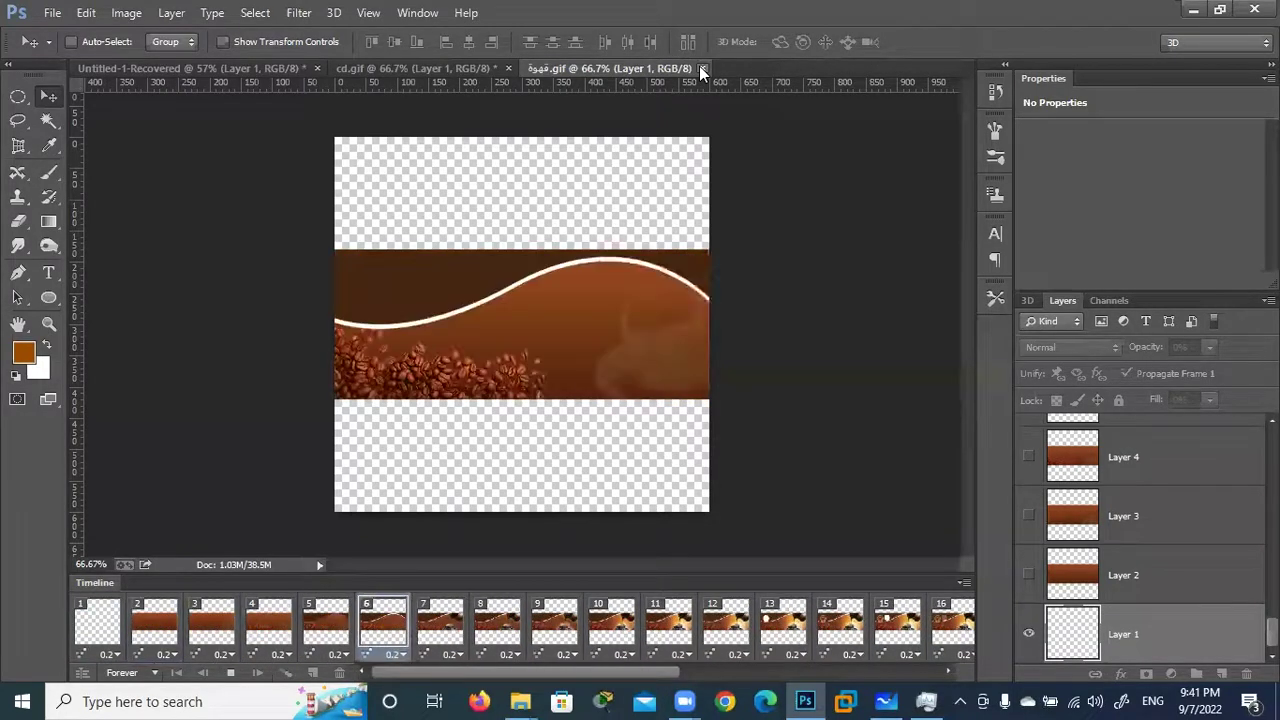
left_click(427, 68)
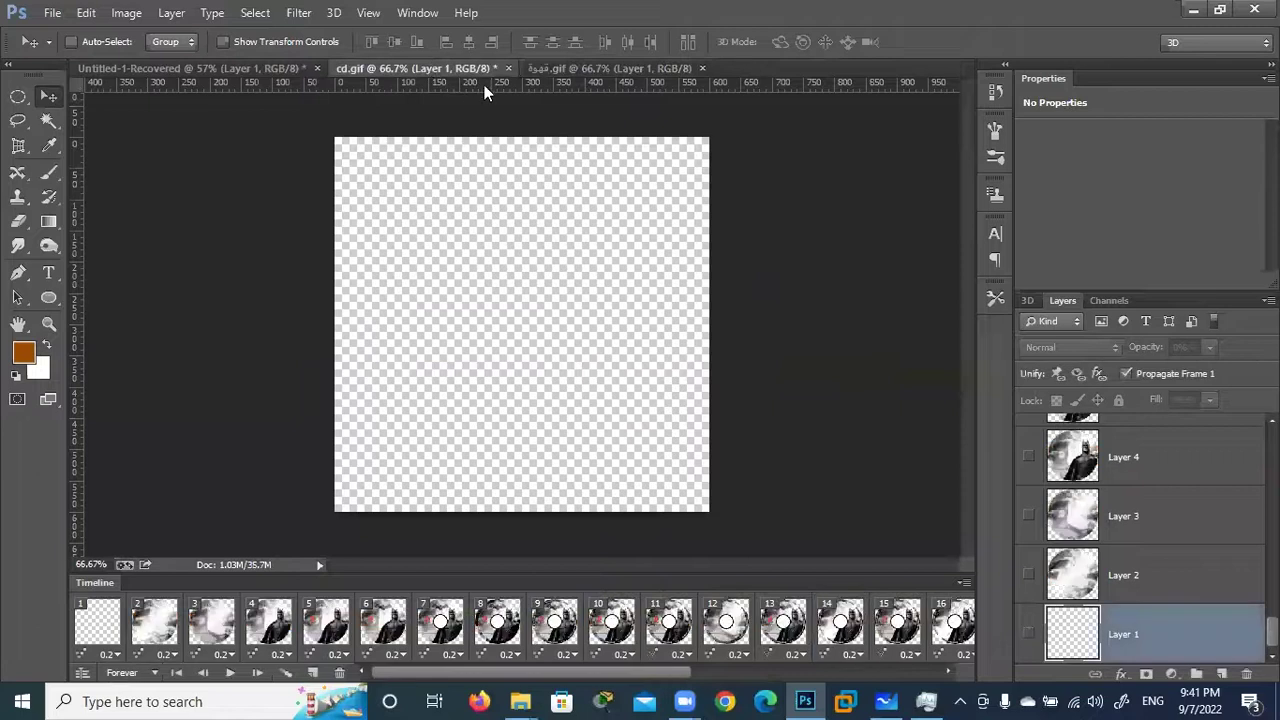